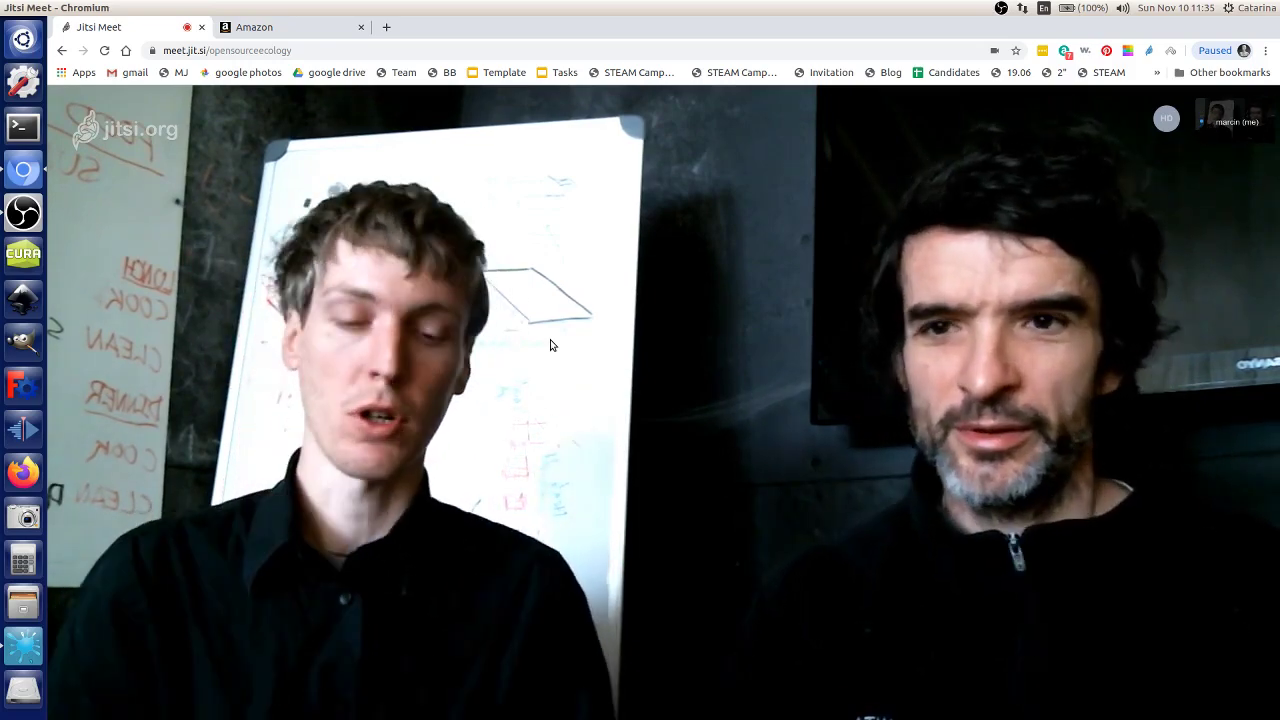
Step: In the Amazon Seller Central tab, dismiss both LastPass prompts and go to Manage Inventory
click(250, 27)
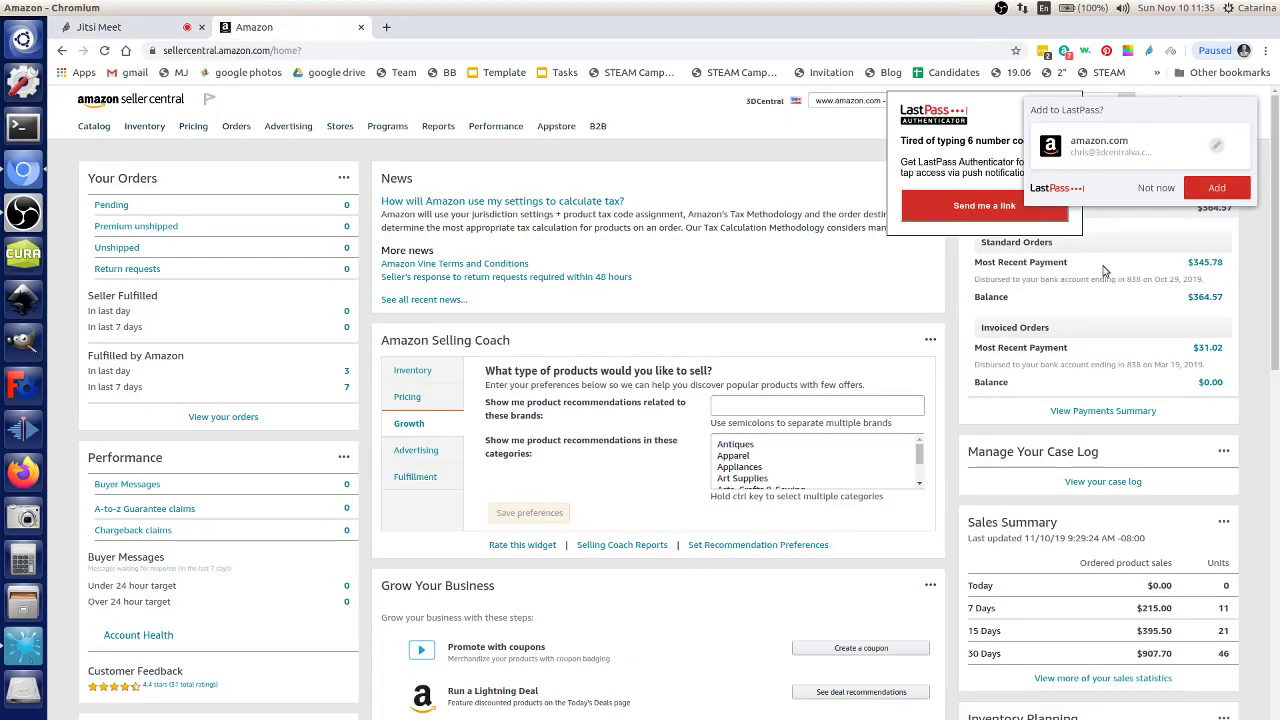
click(1150, 188)
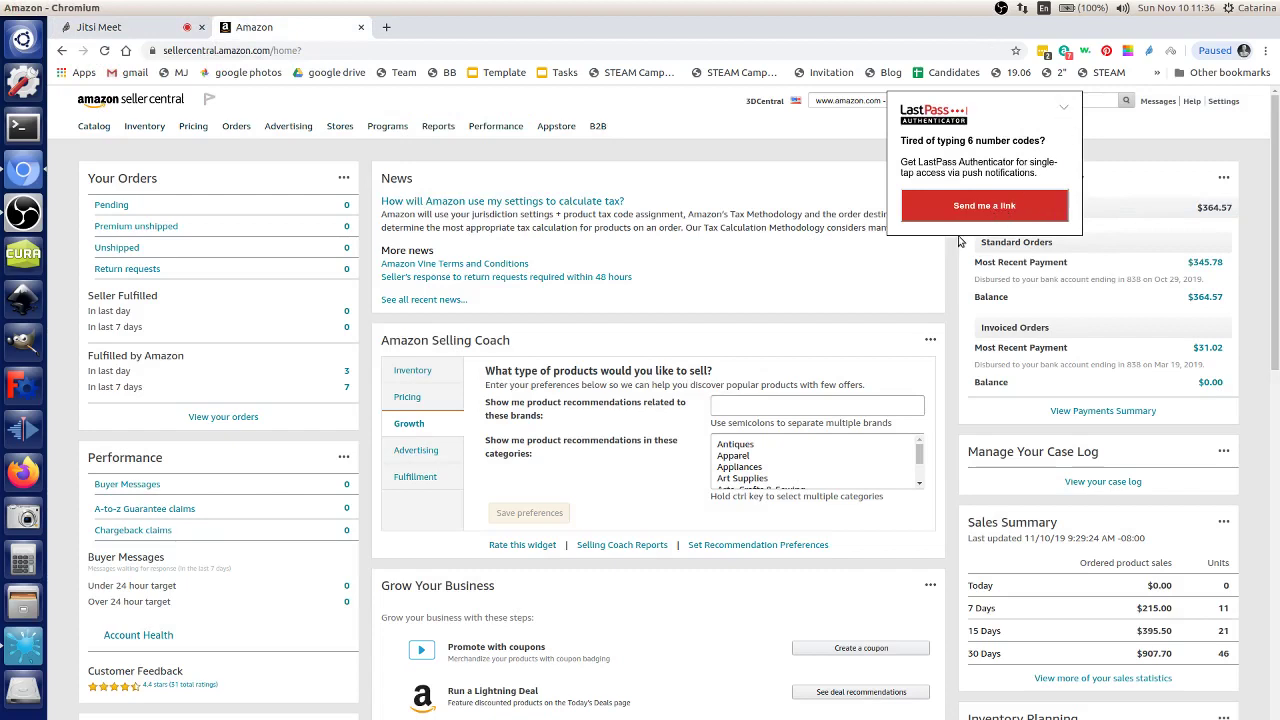
click(1063, 106)
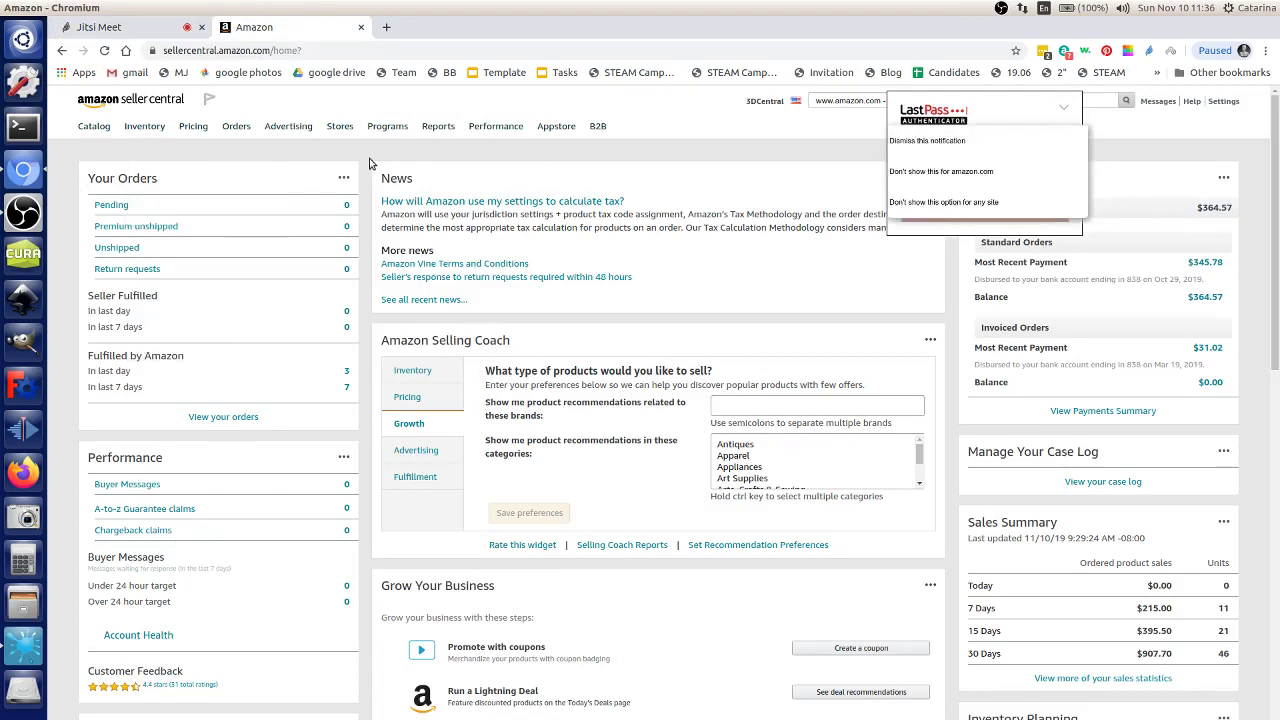
click(905, 141)
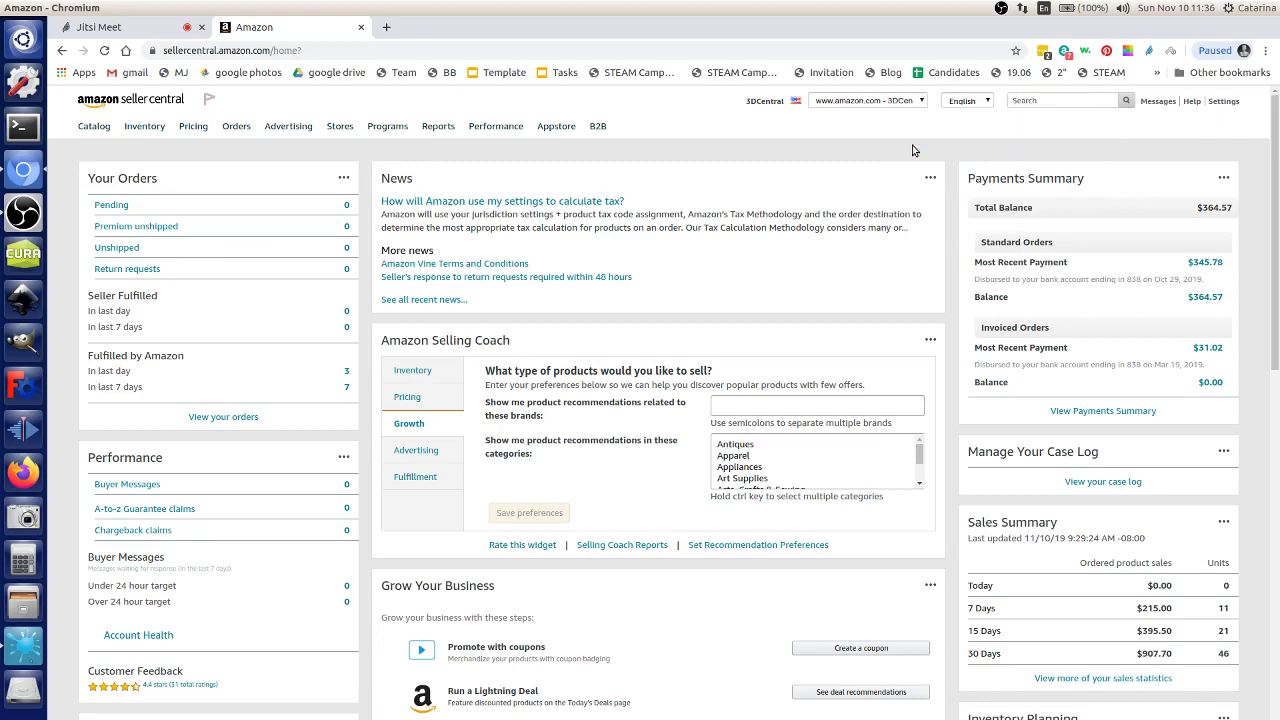
click(143, 128)
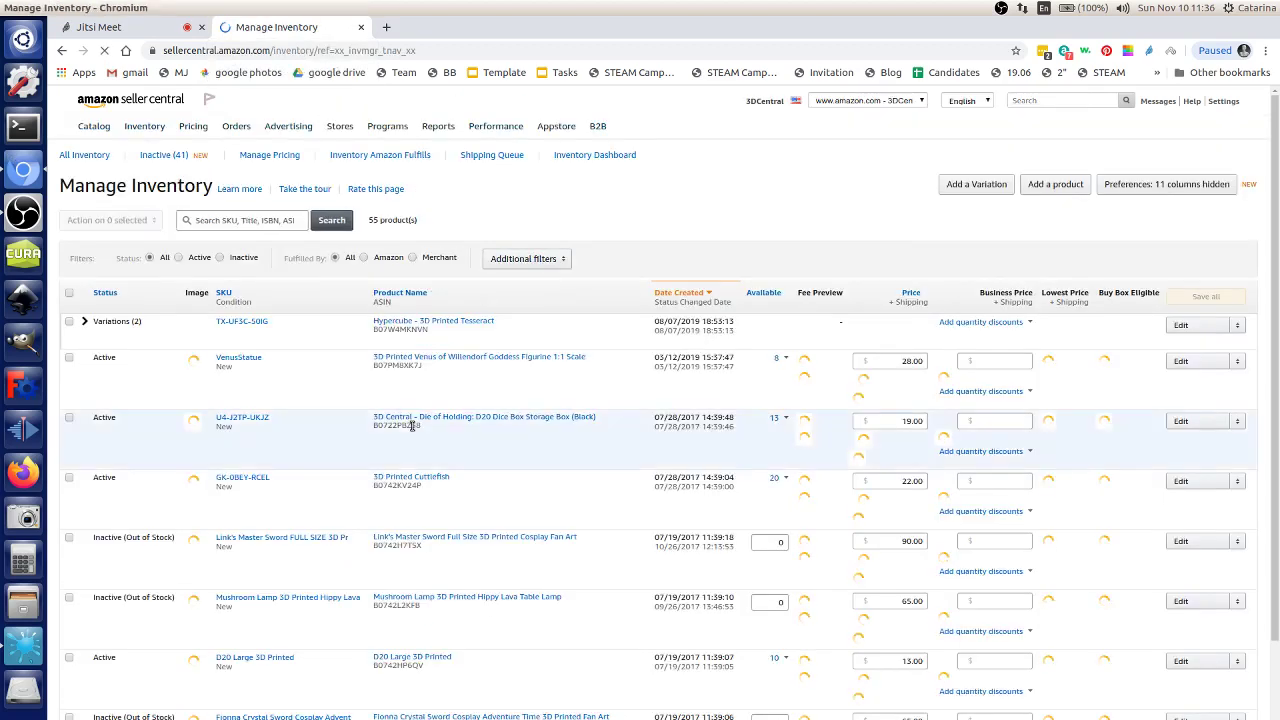
Step: Zoom the page and sort the inventory table by Available quantity
scroll(421, 445, down, 1)
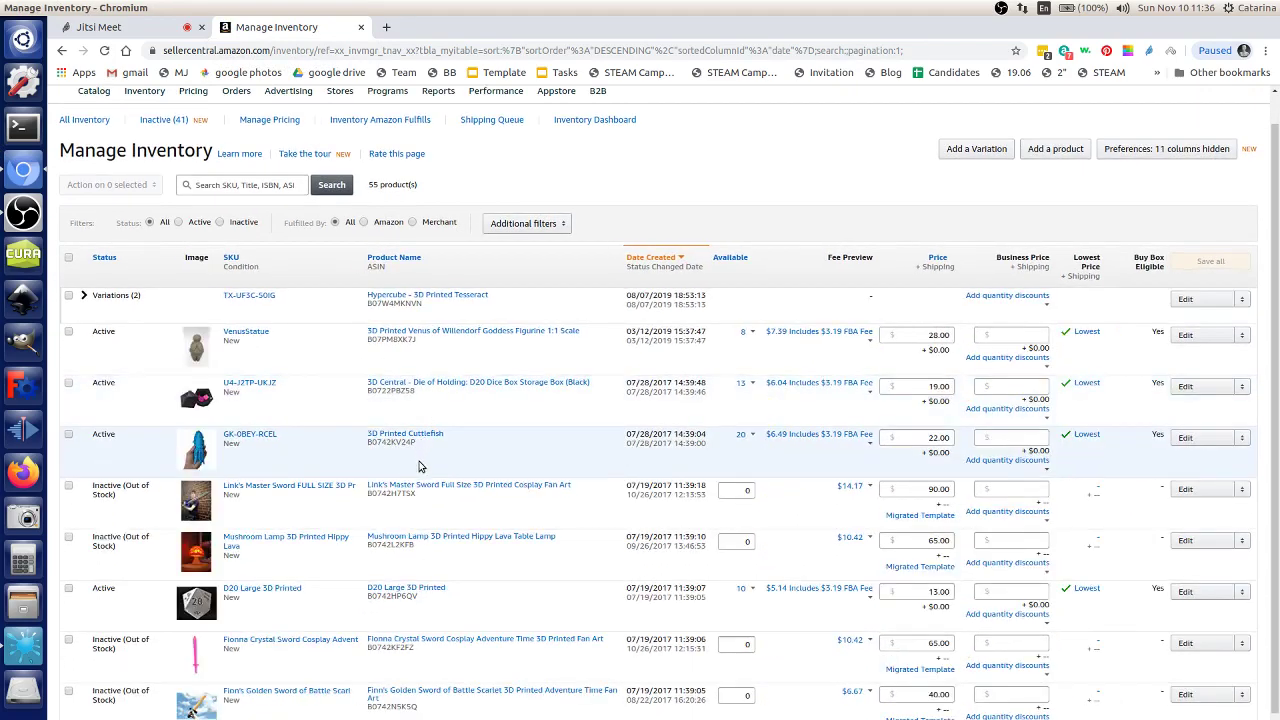
key(ctrl+minus)
key(ctrl+plus)
key(ctrl+plus)
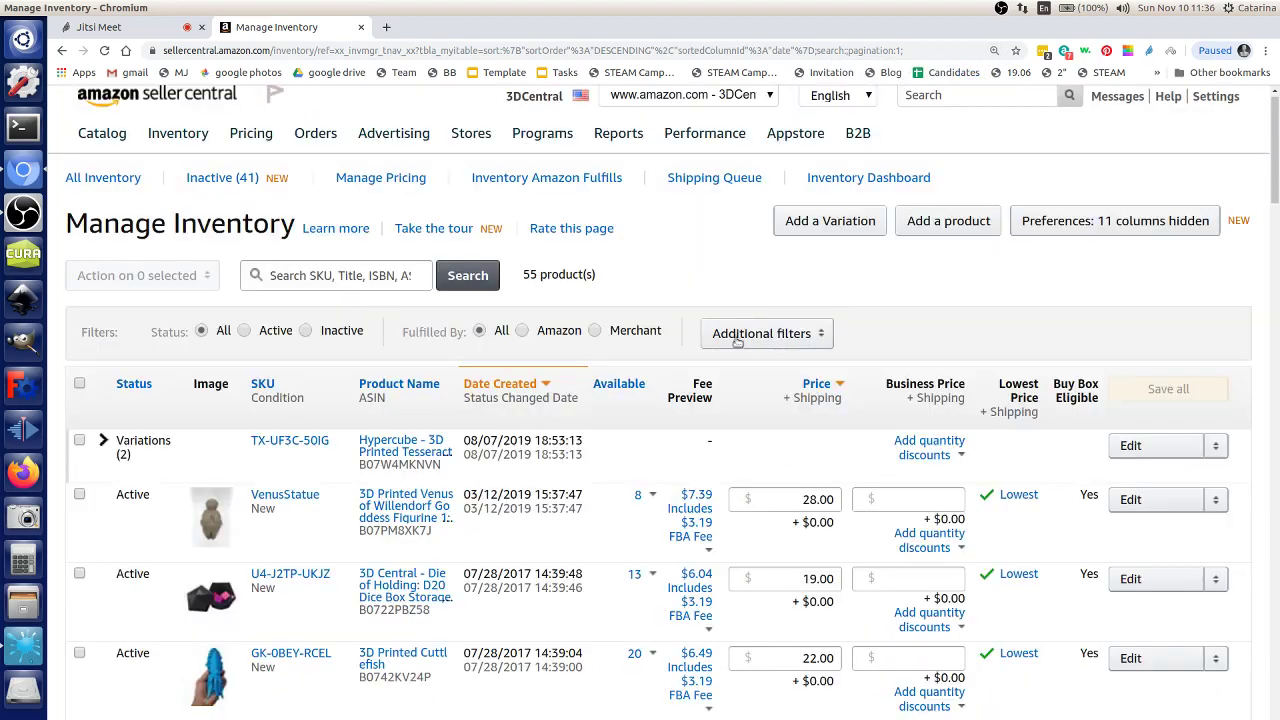
click(736, 342)
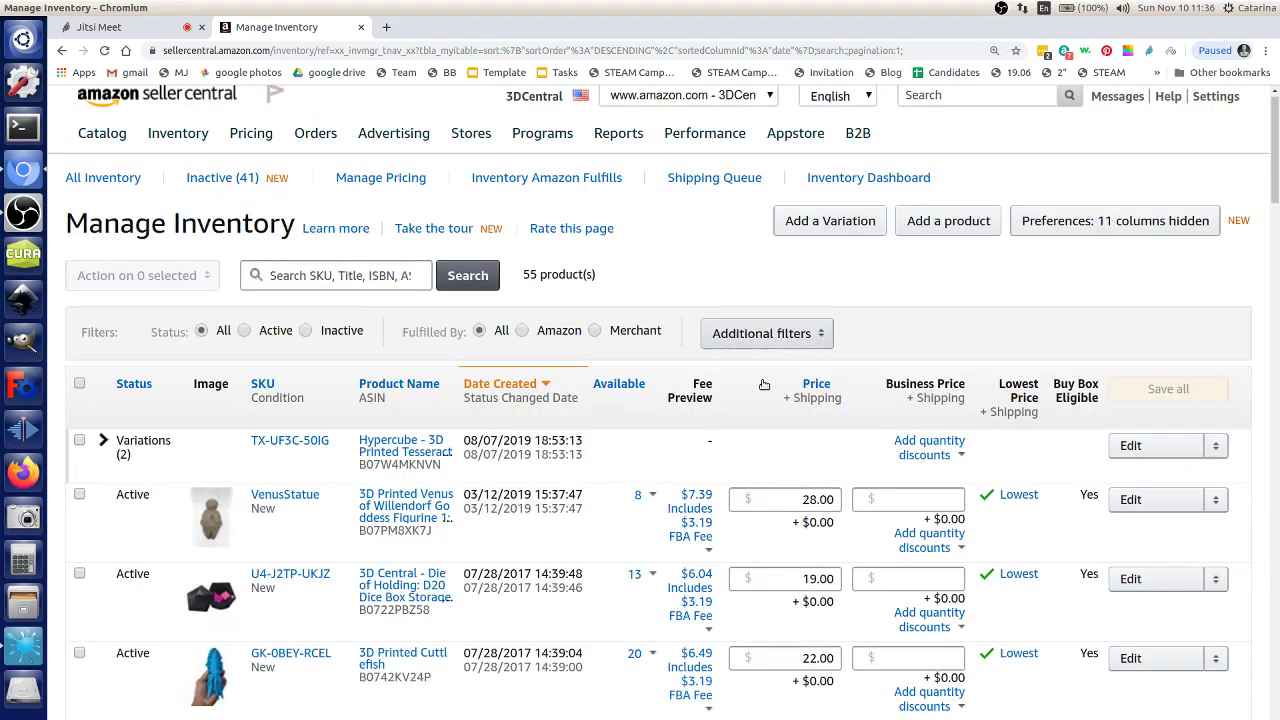
click(638, 393)
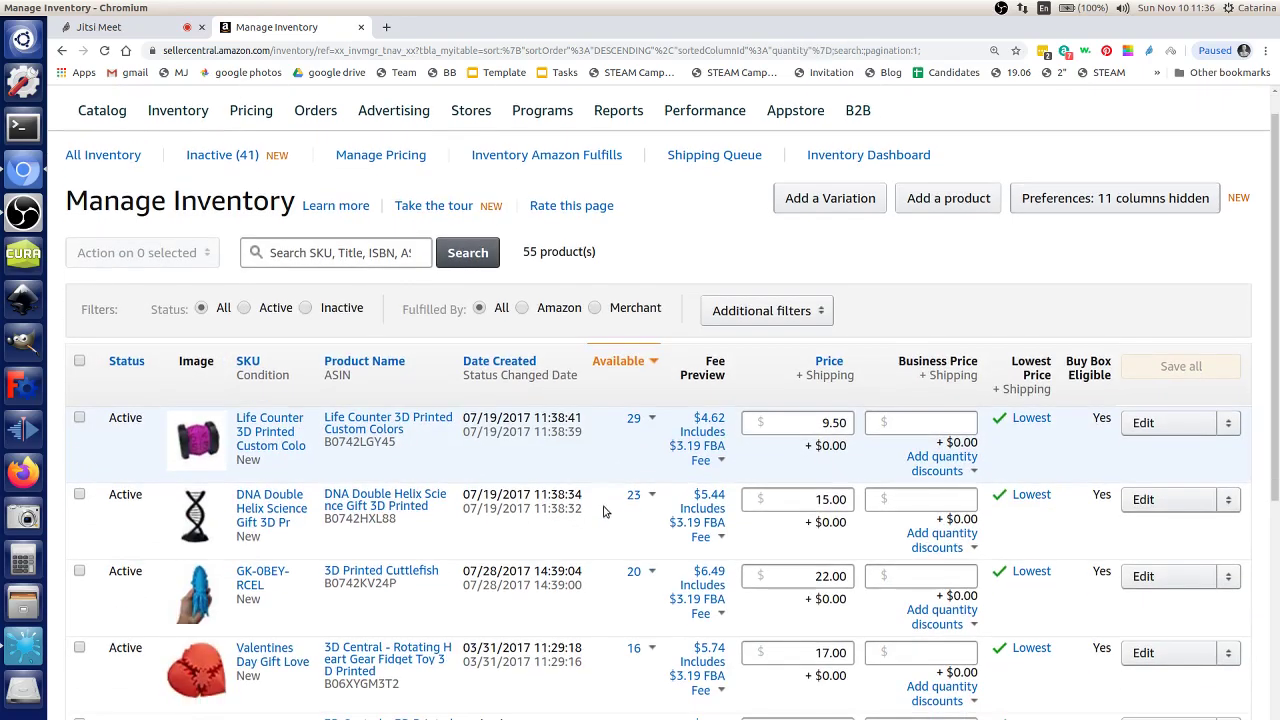
Step: Show the Net Proceeds fee breakdown for Yuni Headphones
scroll(603, 505, down, 1)
scroll(601, 512, down, 6)
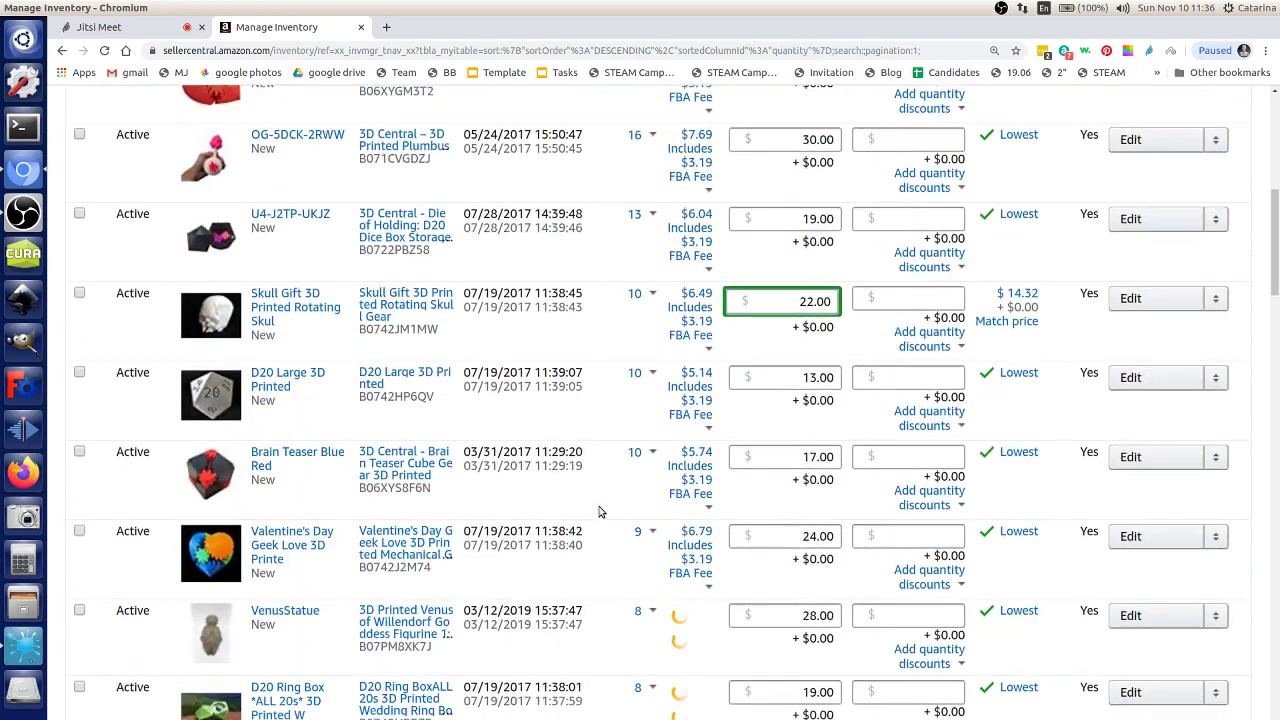
scroll(599, 512, down, 3)
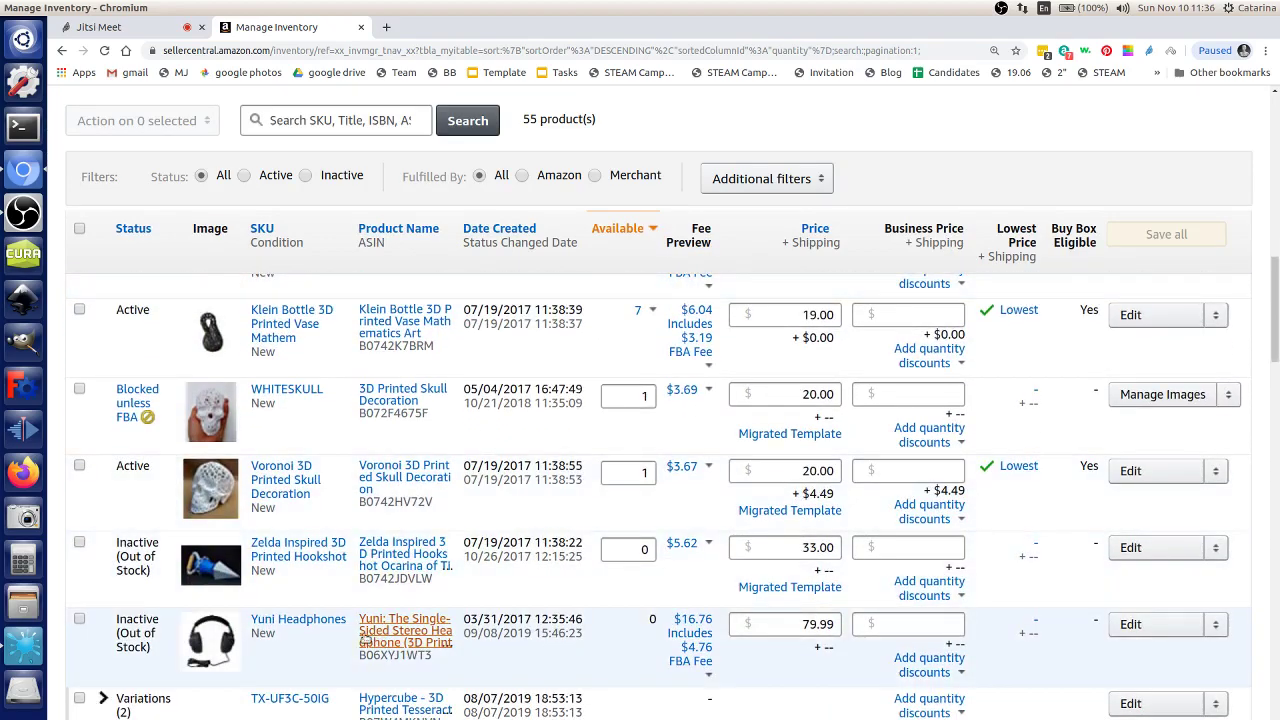
click(709, 679)
Step: Review the Yuni Headphones $79.99 price and $12.00 referral fee in the Net Proceeds panel
scroll(709, 679, down, 3)
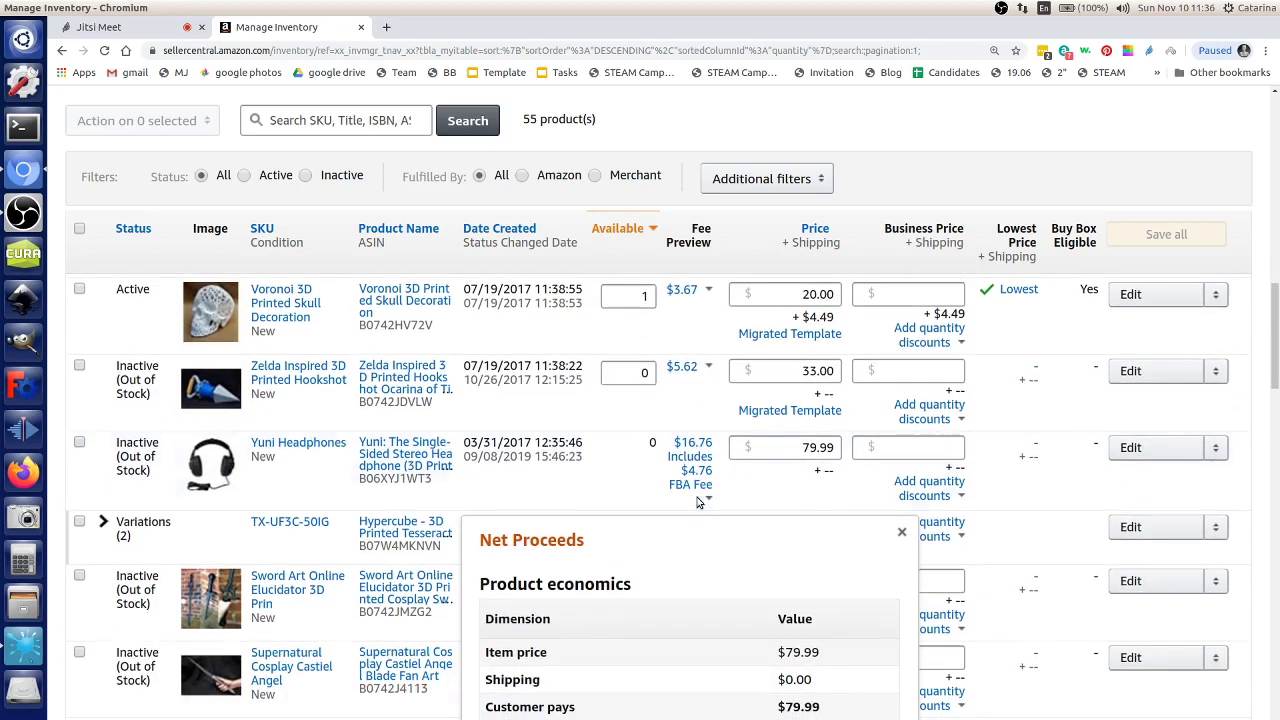
scroll(702, 486, down, 1)
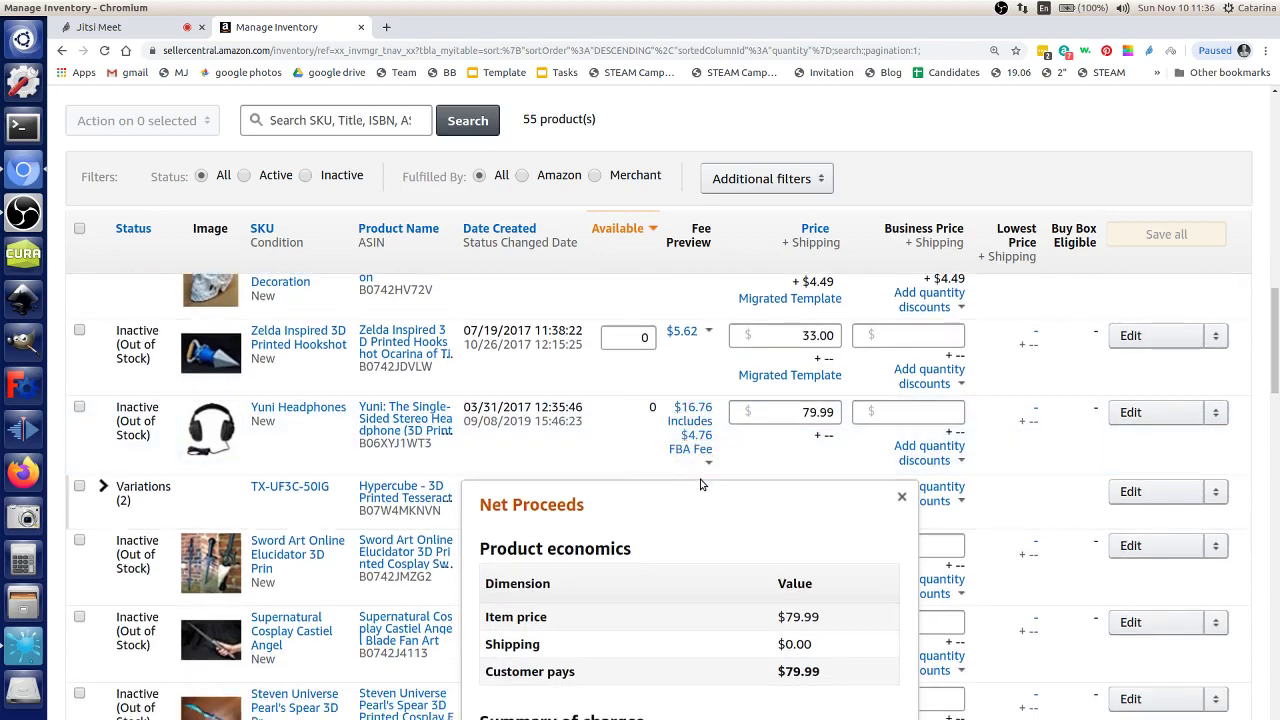
scroll(705, 484, down, 3)
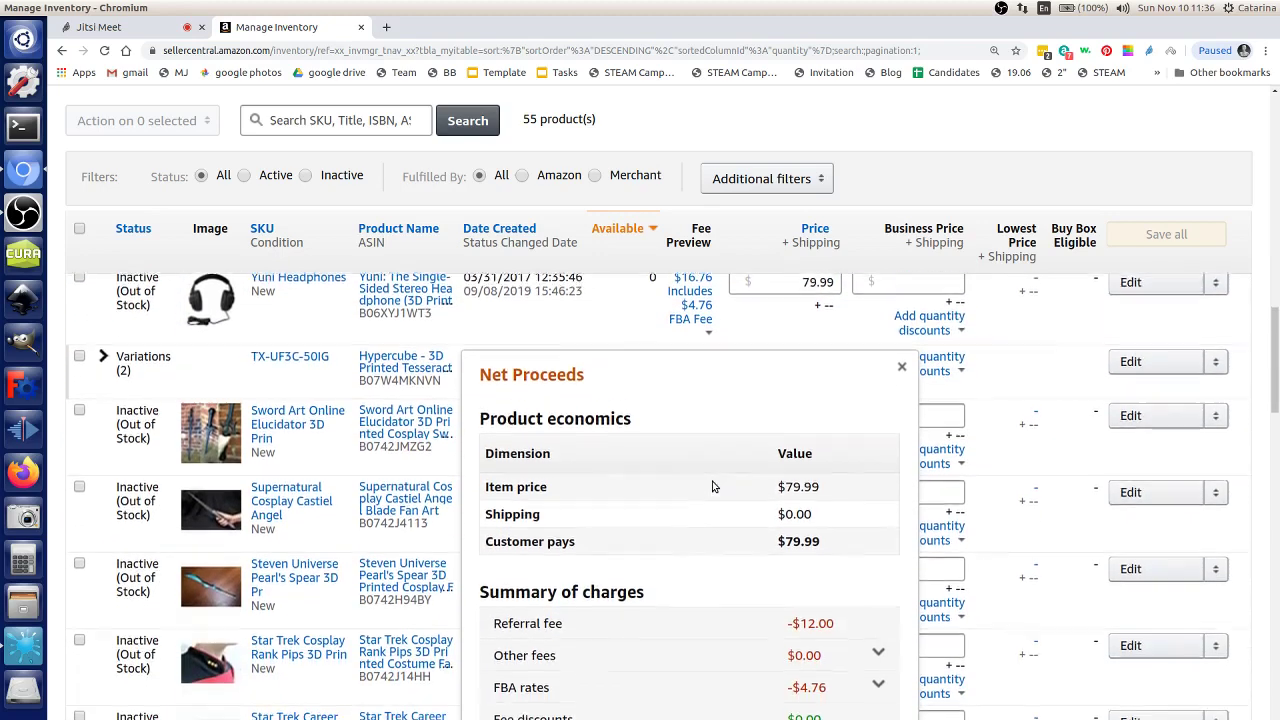
drag(833, 612, 806, 611)
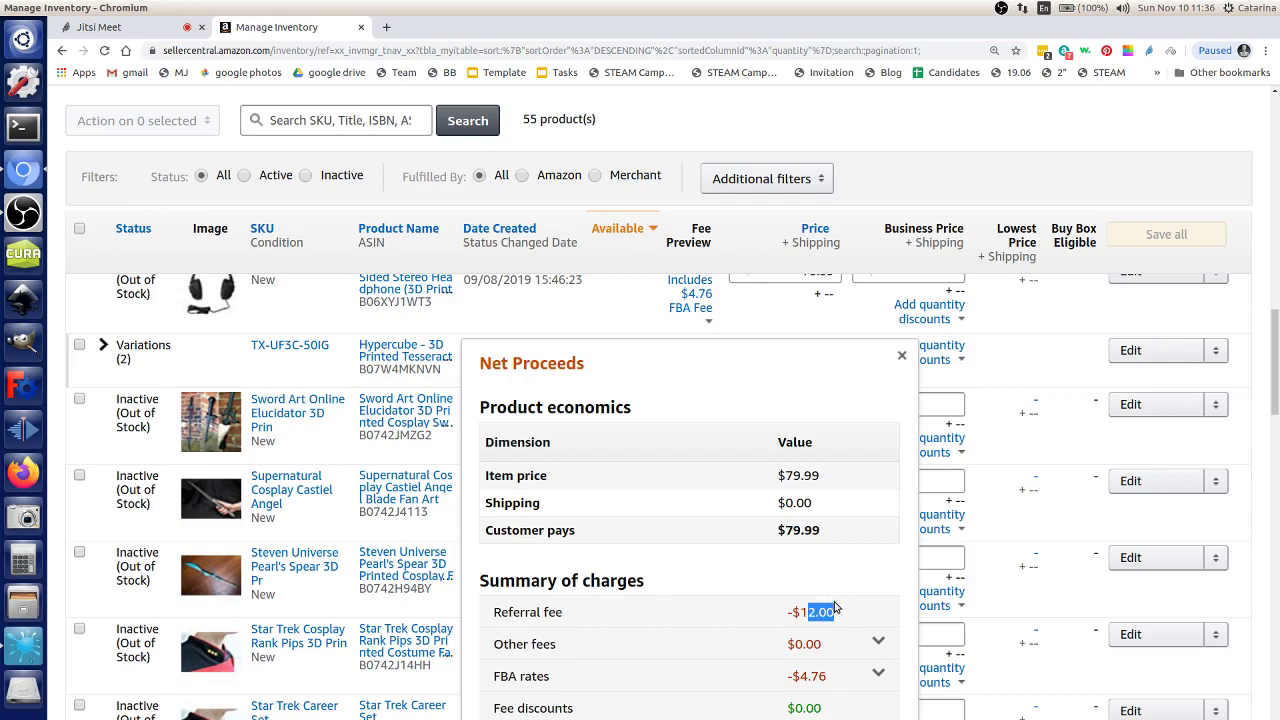
scroll(837, 598, down, 1)
click(858, 581)
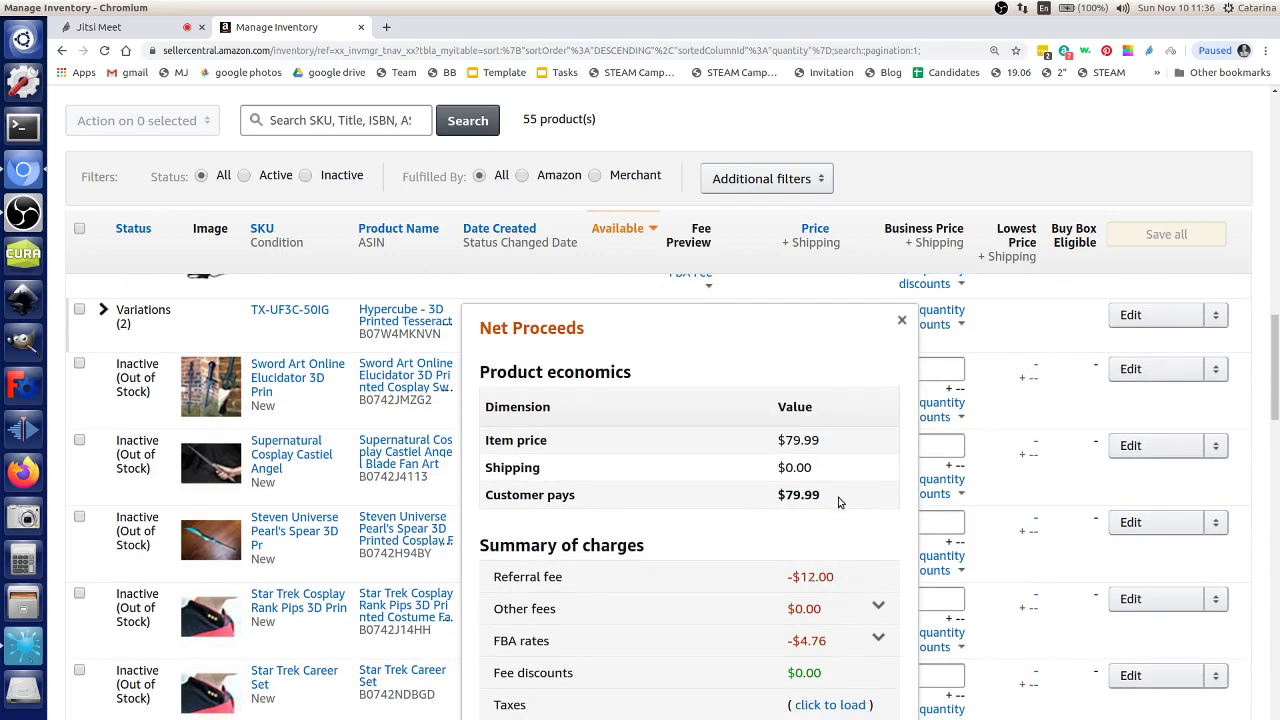
triple_click(790, 494)
click(798, 512)
drag(834, 580, 812, 578)
click(827, 598)
scroll(753, 655, down, 1)
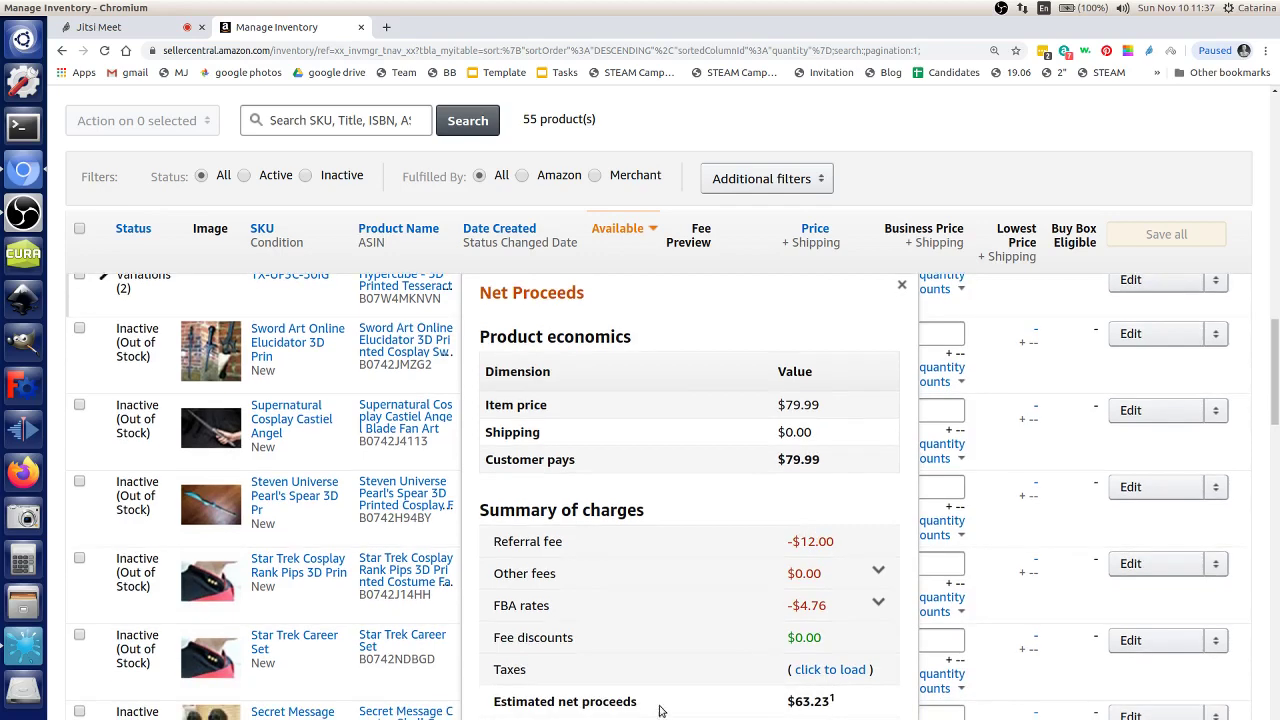
scroll(680, 670, down, 2)
scroll(737, 610, up, 2)
drag(832, 542, 814, 542)
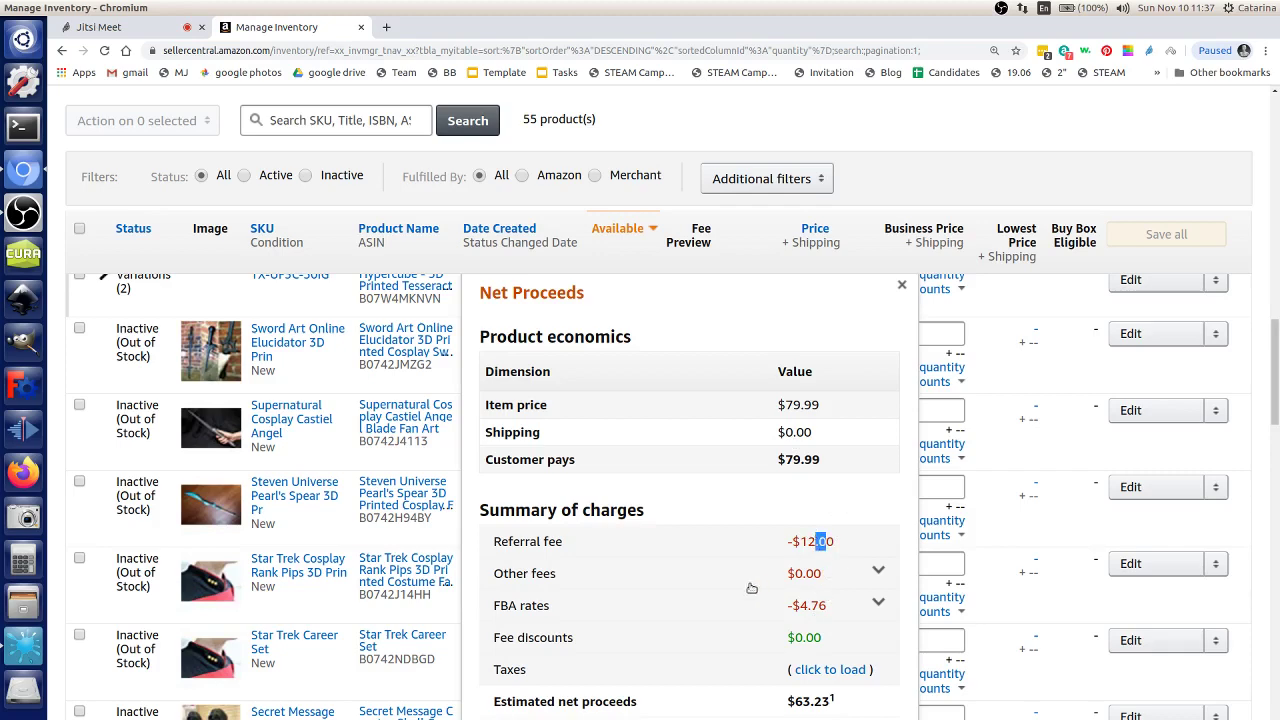
Step: Expand the FBA rates breakdown to check the $4.76 fulfillment fee, then collapse it
click(800, 607)
scroll(856, 610, down, 1)
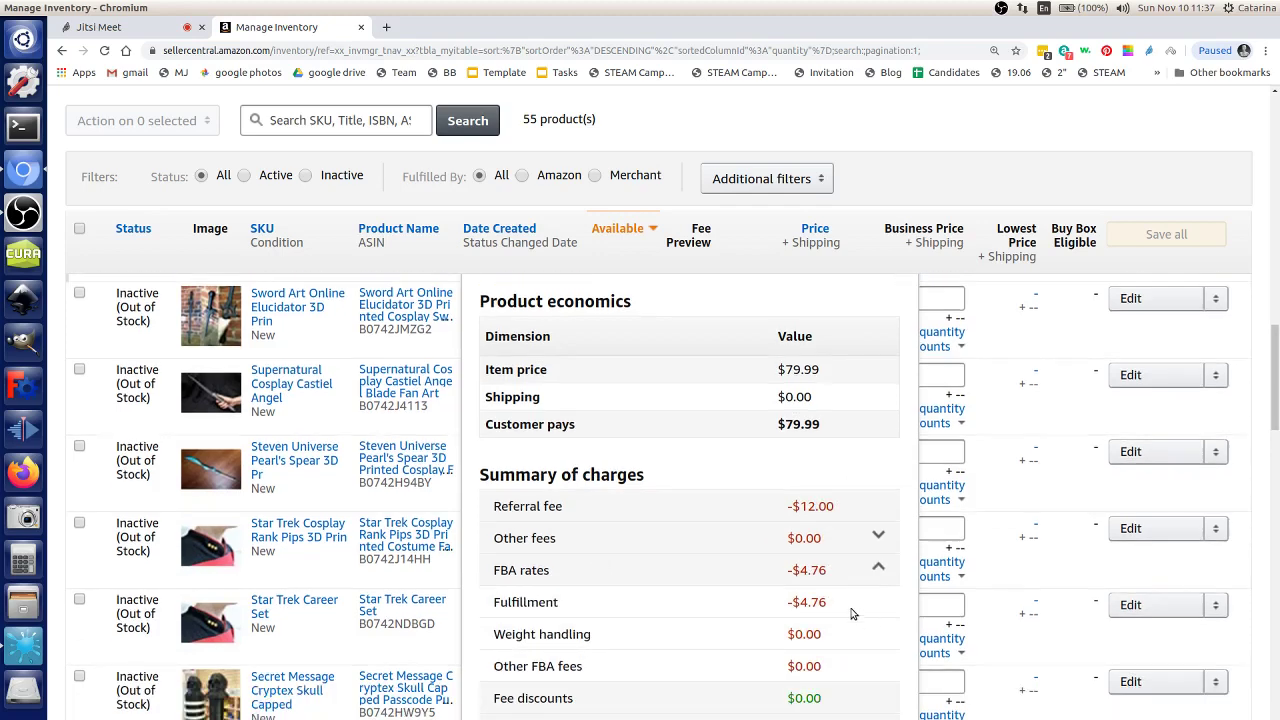
drag(830, 603, 806, 603)
click(814, 583)
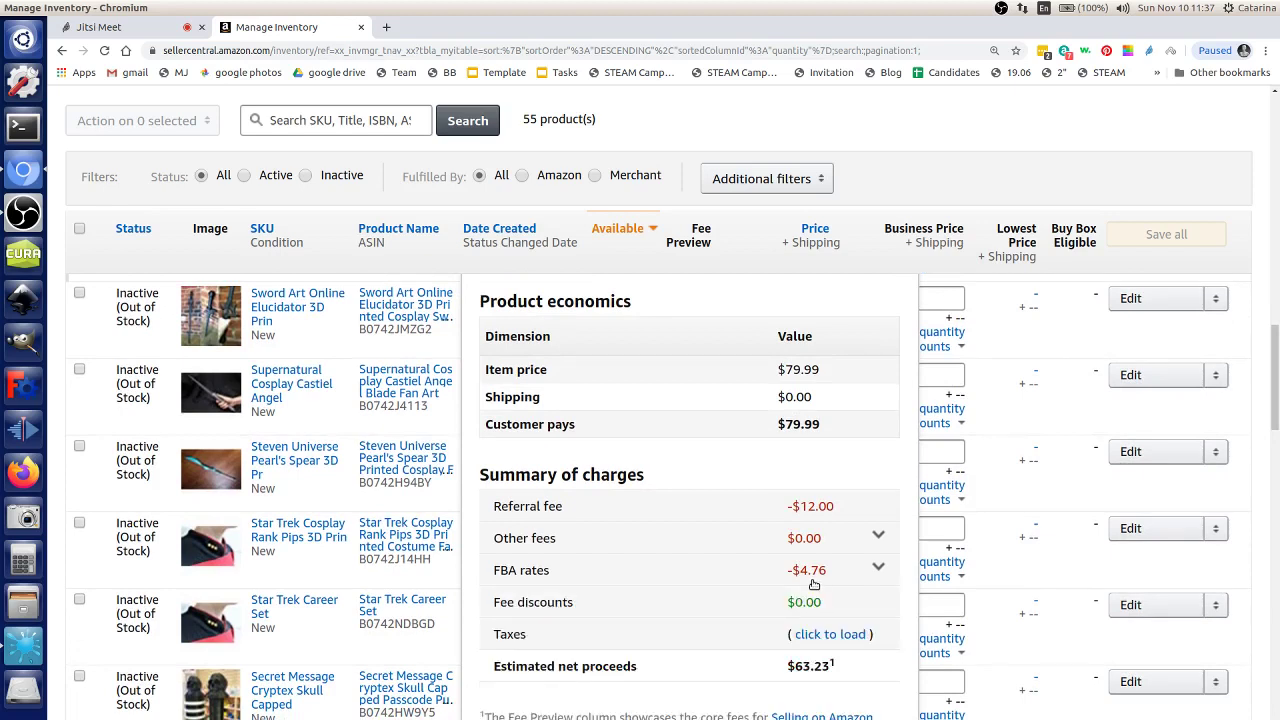
click(814, 584)
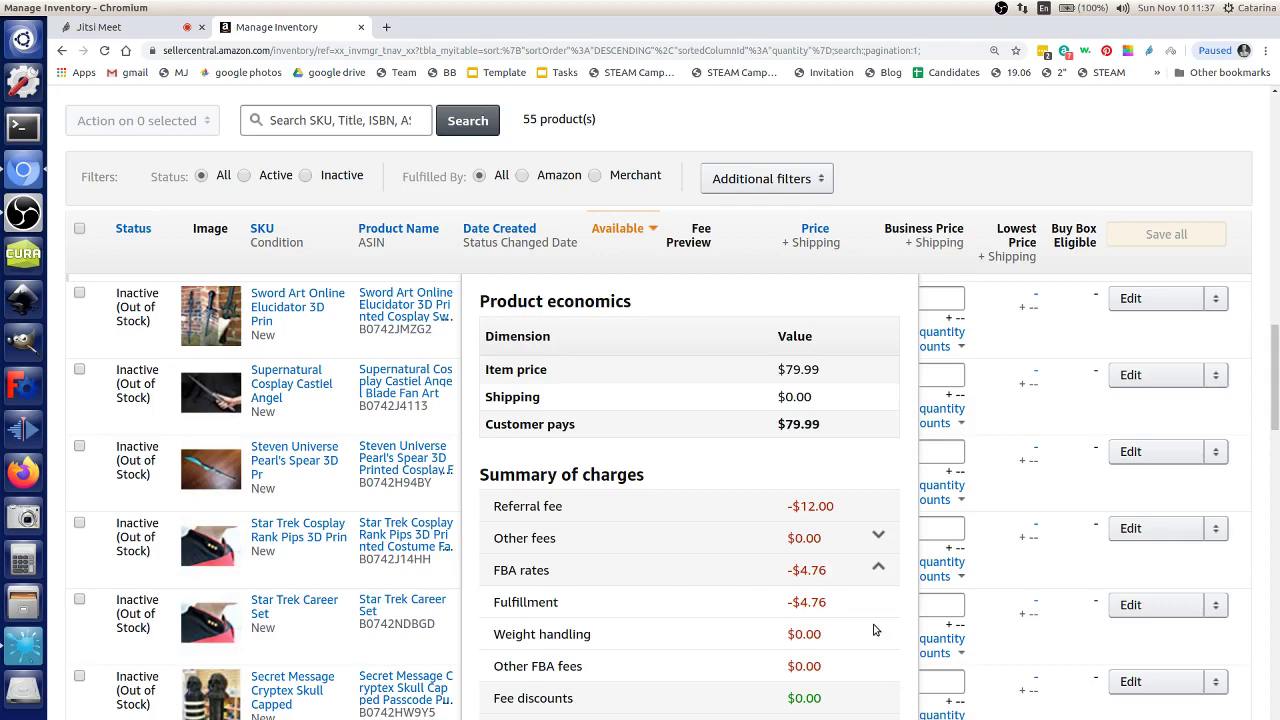
scroll(840, 614, up, 1)
click(870, 605)
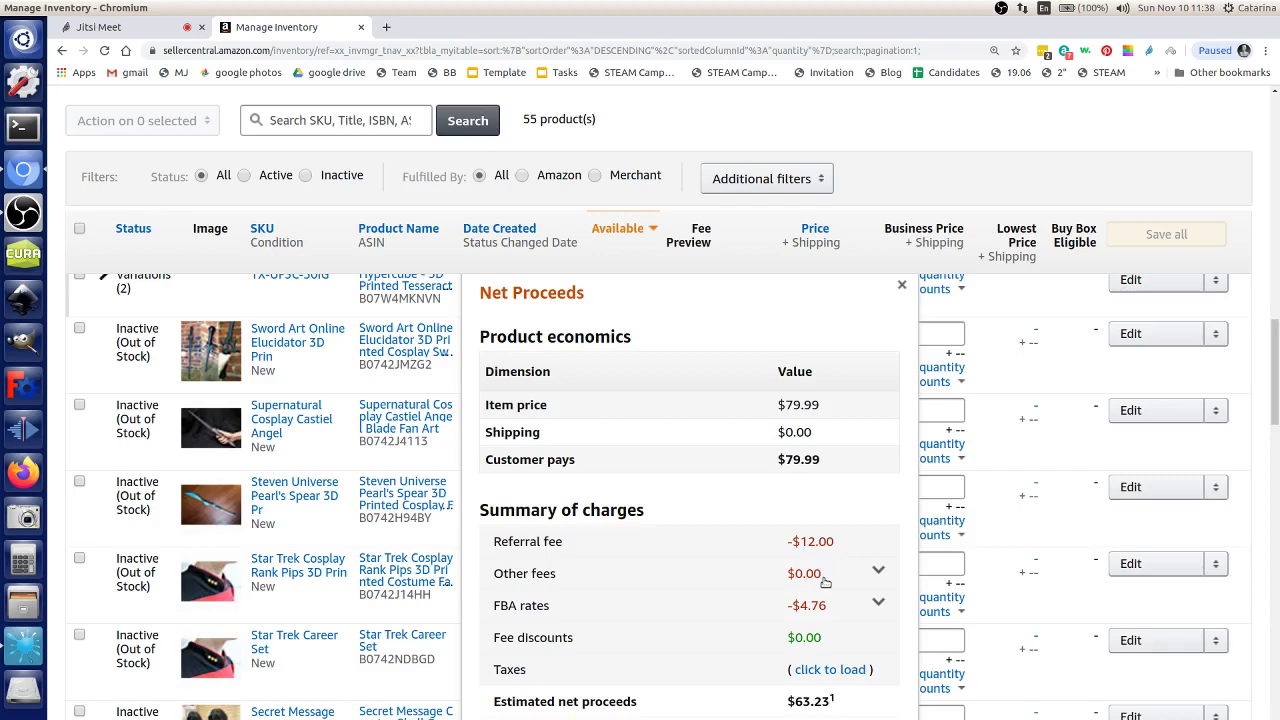
drag(827, 606, 792, 607)
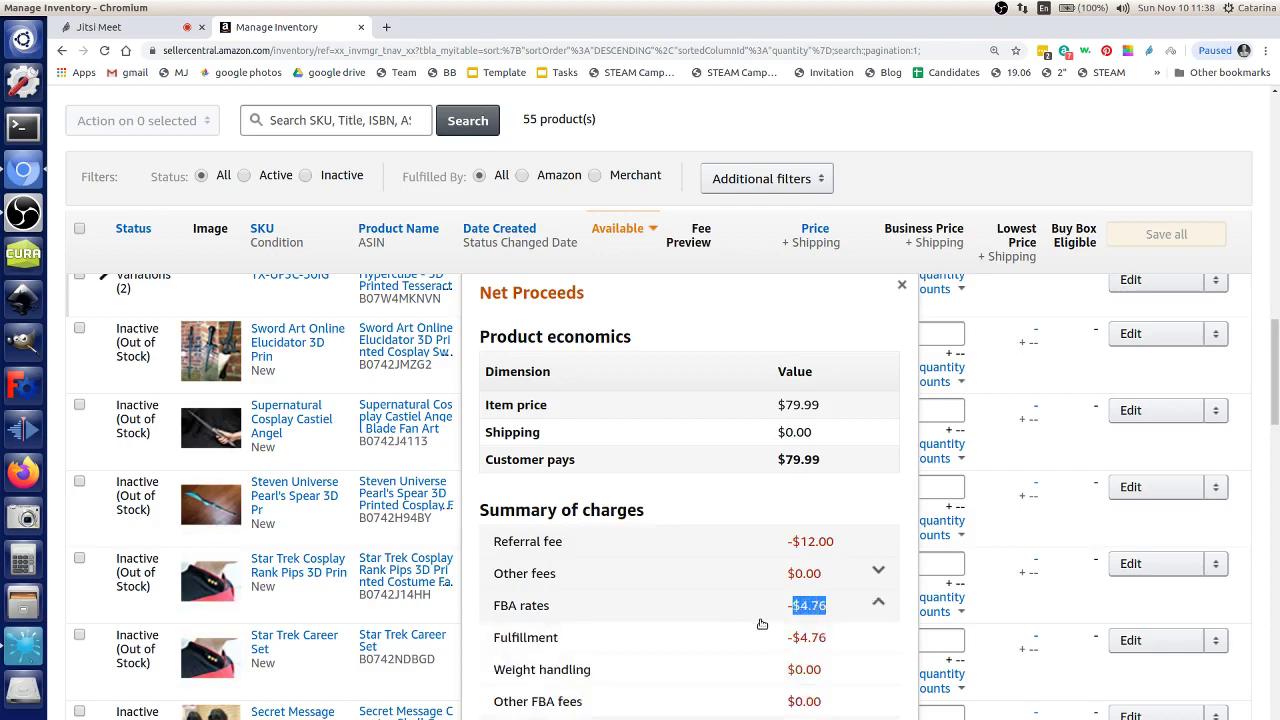
click(865, 607)
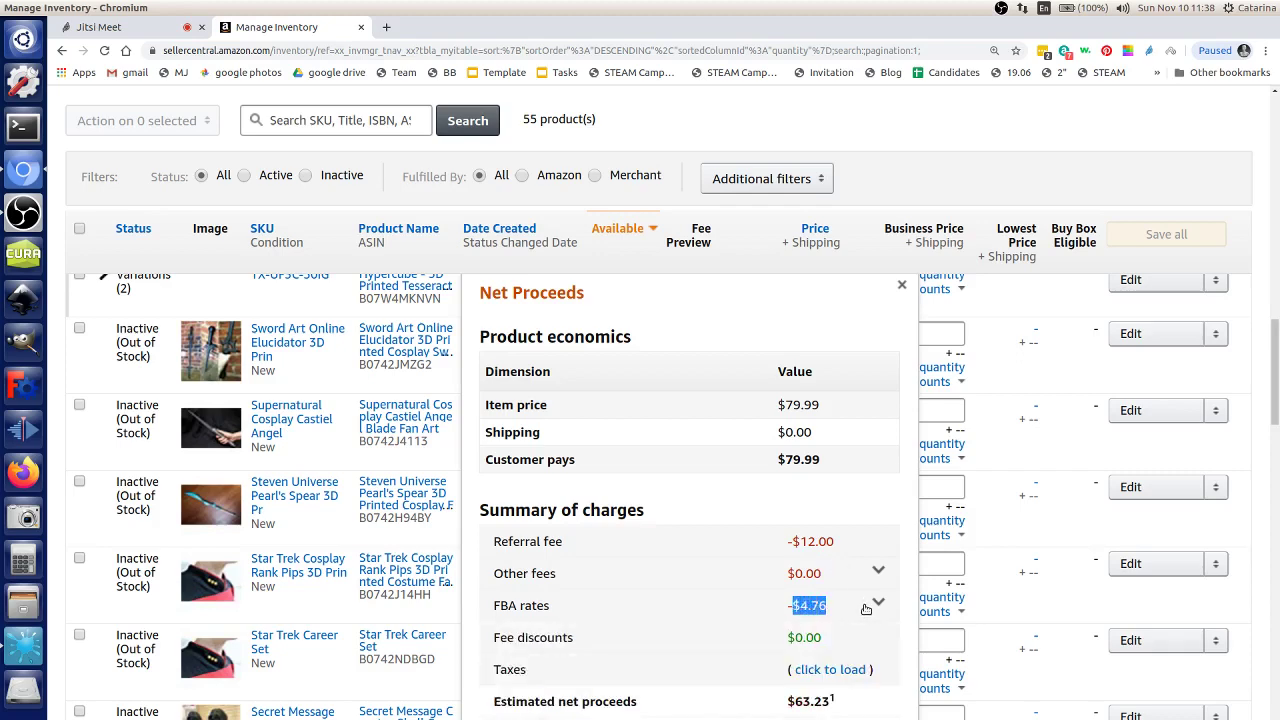
Step: Open the Payments statement report from the Reports menu
scroll(691, 598, up, 5)
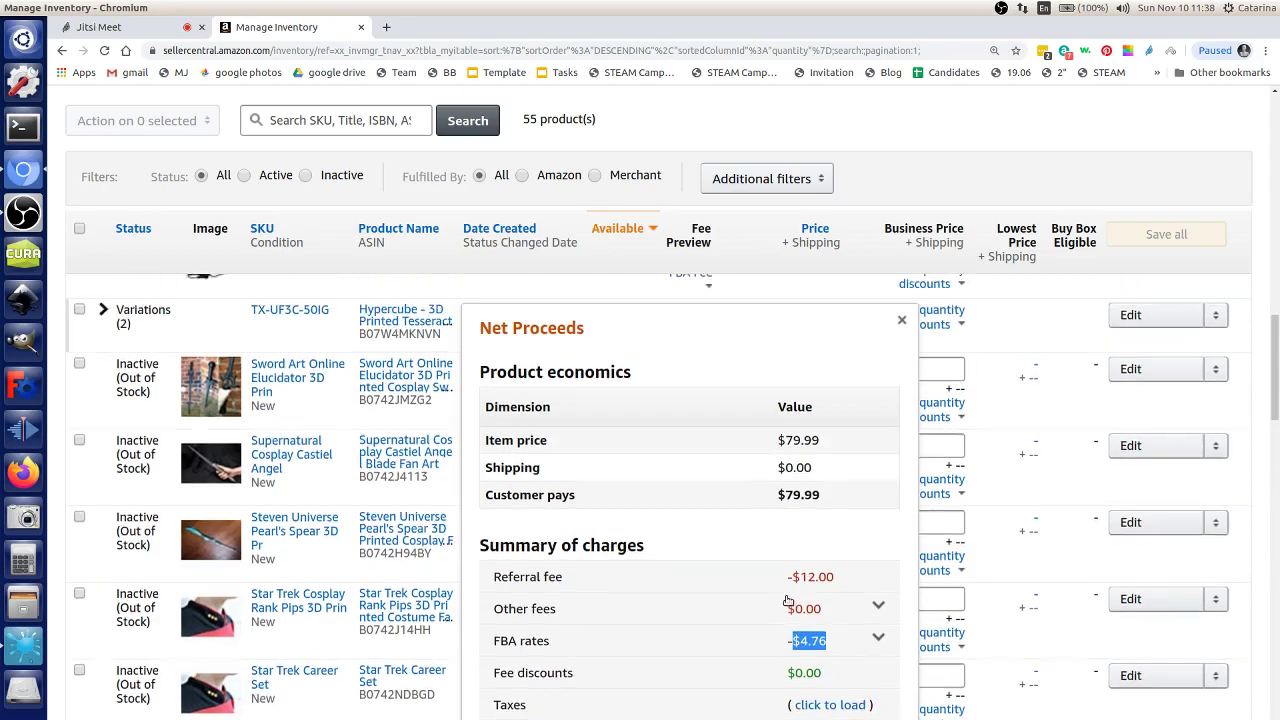
scroll(637, 297, up, 15)
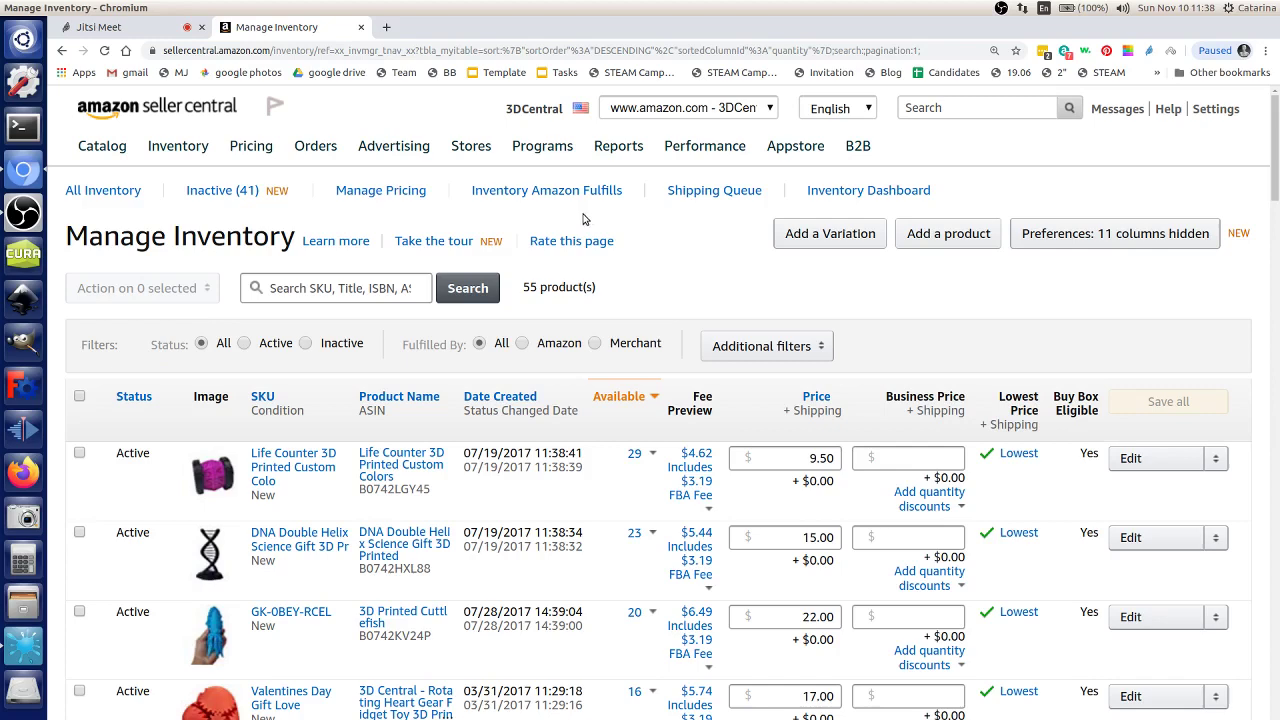
mouse_move(620, 150)
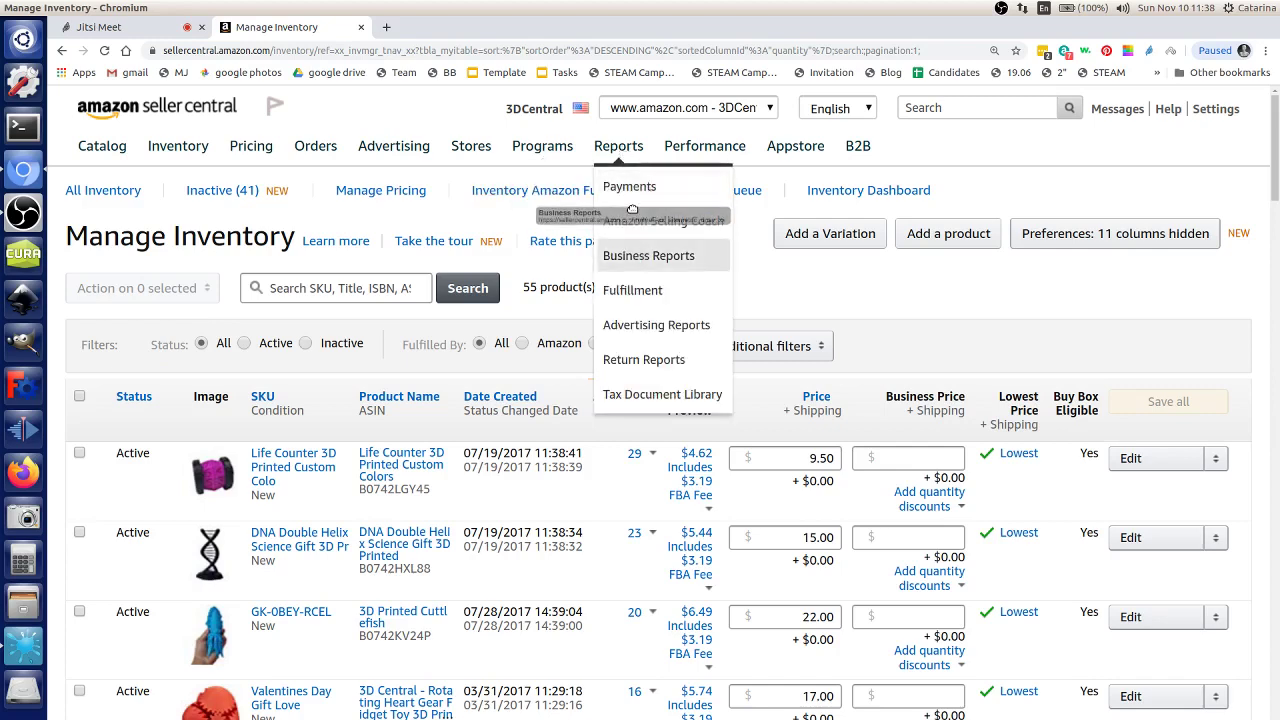
click(638, 189)
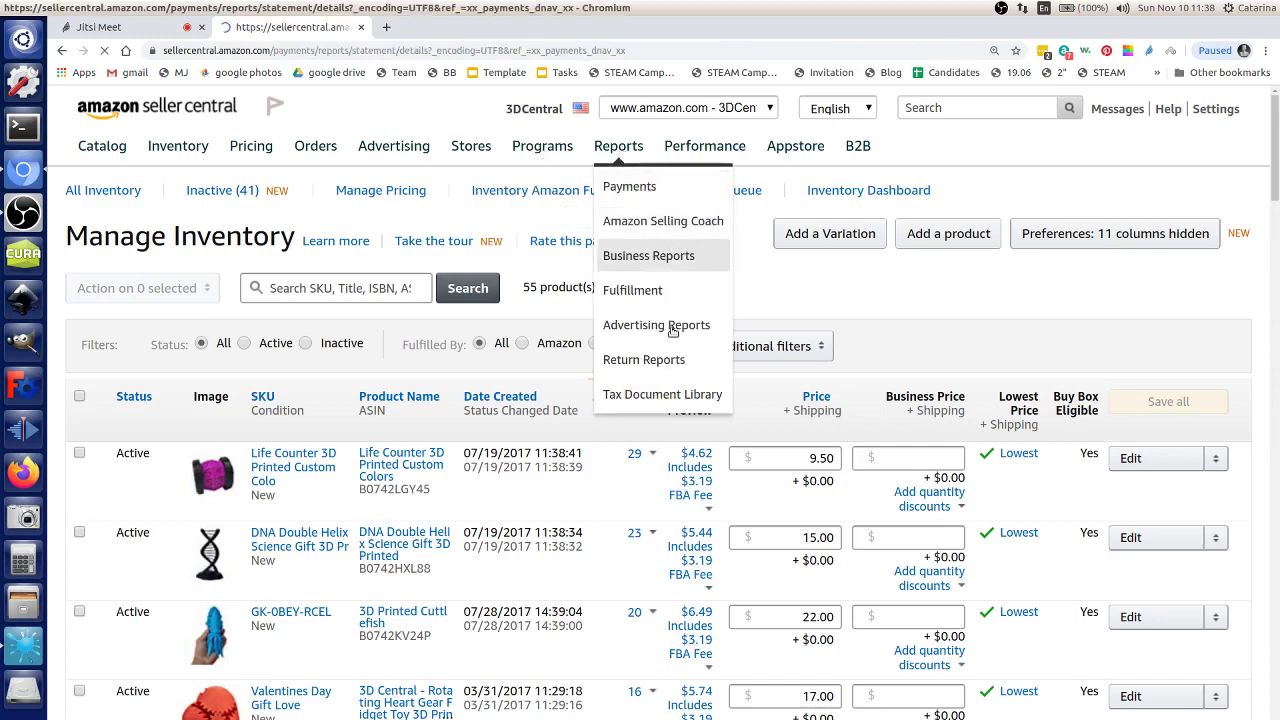
scroll(680, 410, down, 2)
scroll(688, 424, down, 5)
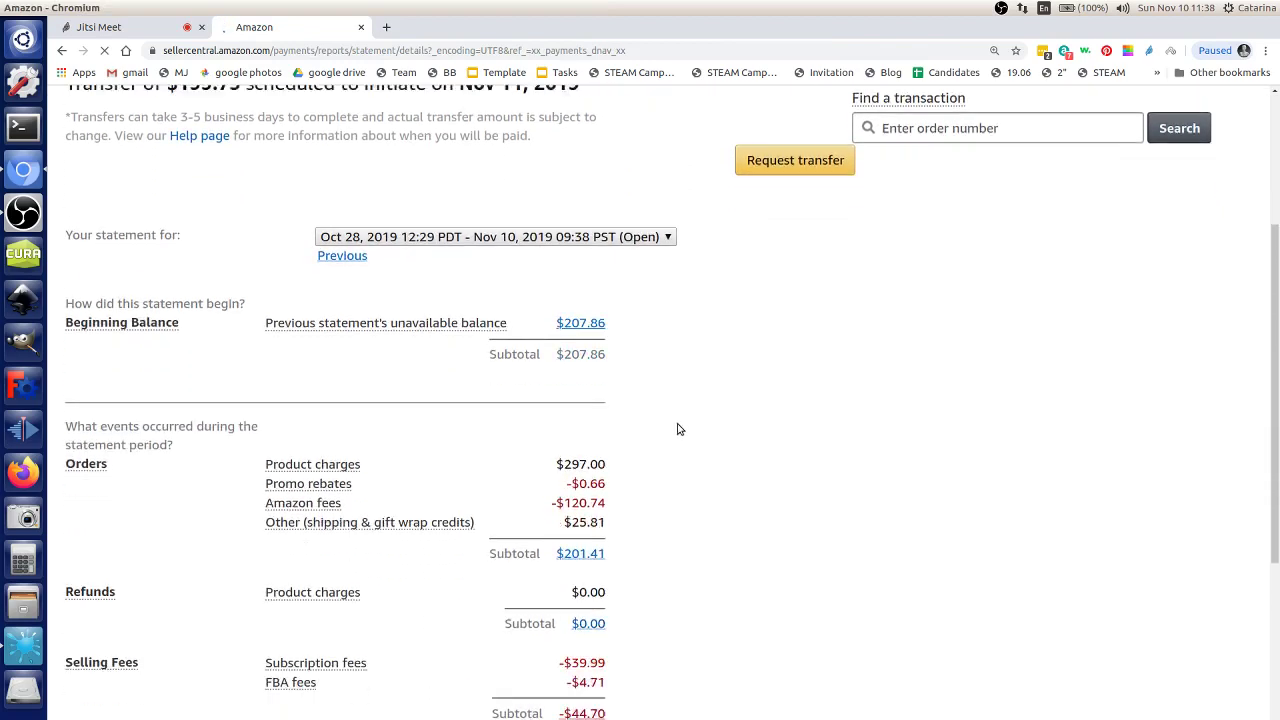
drag(614, 343, 592, 338)
click(662, 362)
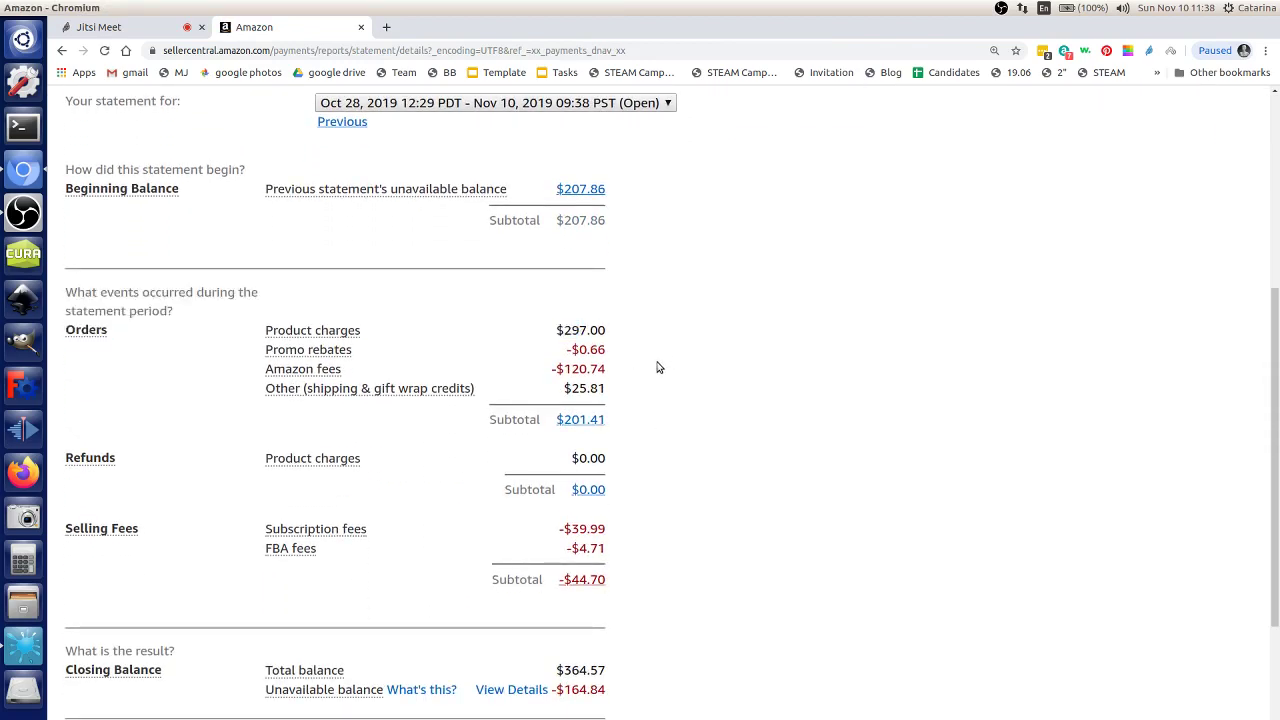
scroll(680, 320, down, 1)
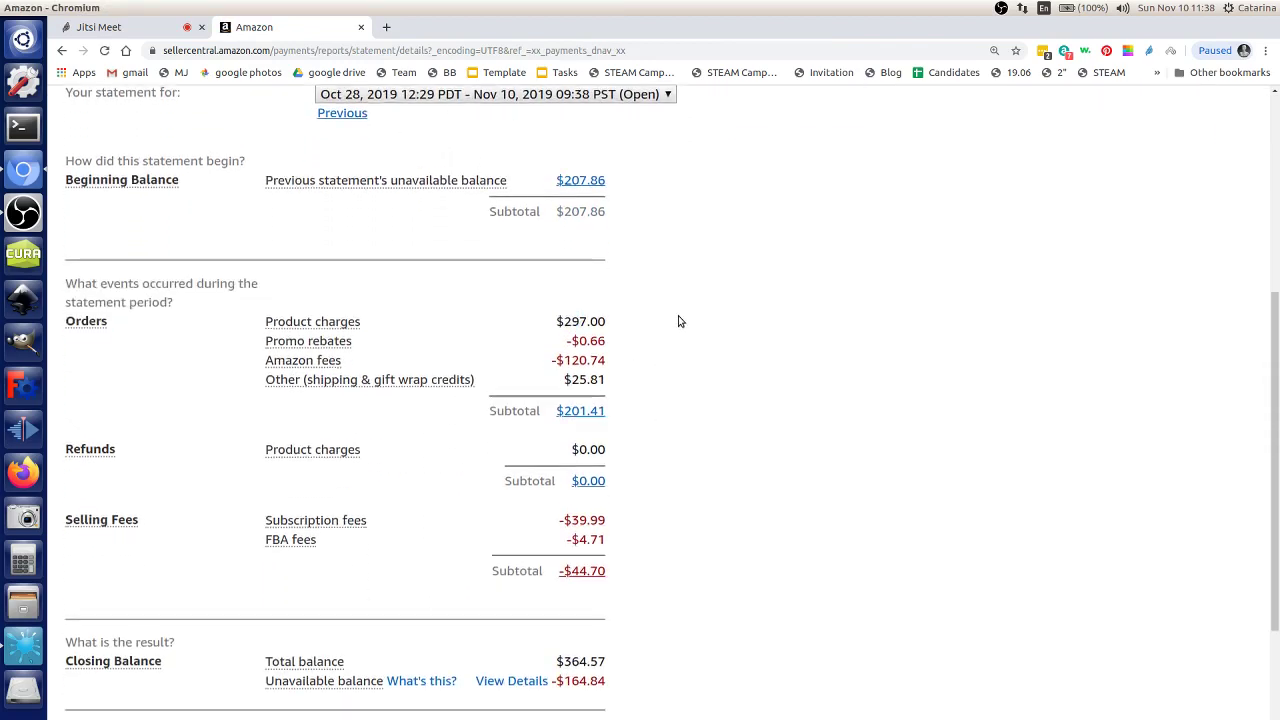
drag(562, 295, 680, 346)
click(660, 343)
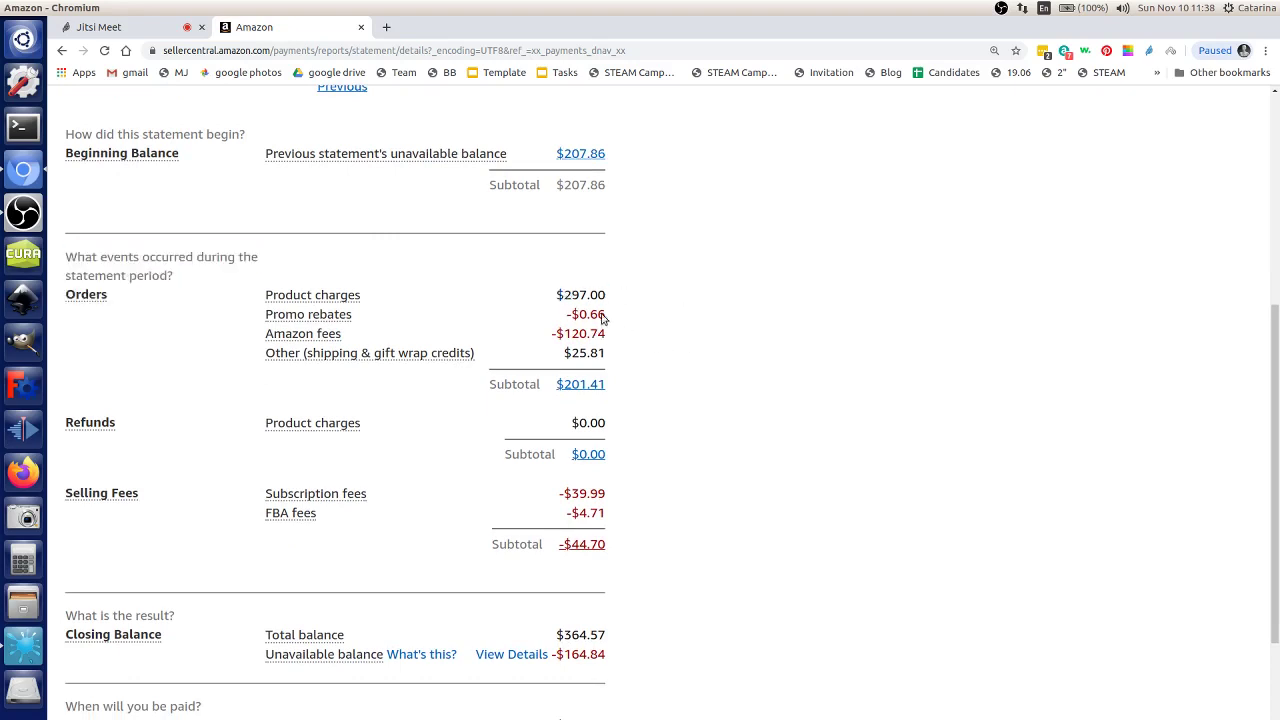
drag(571, 334, 619, 339)
click(634, 357)
click(322, 350)
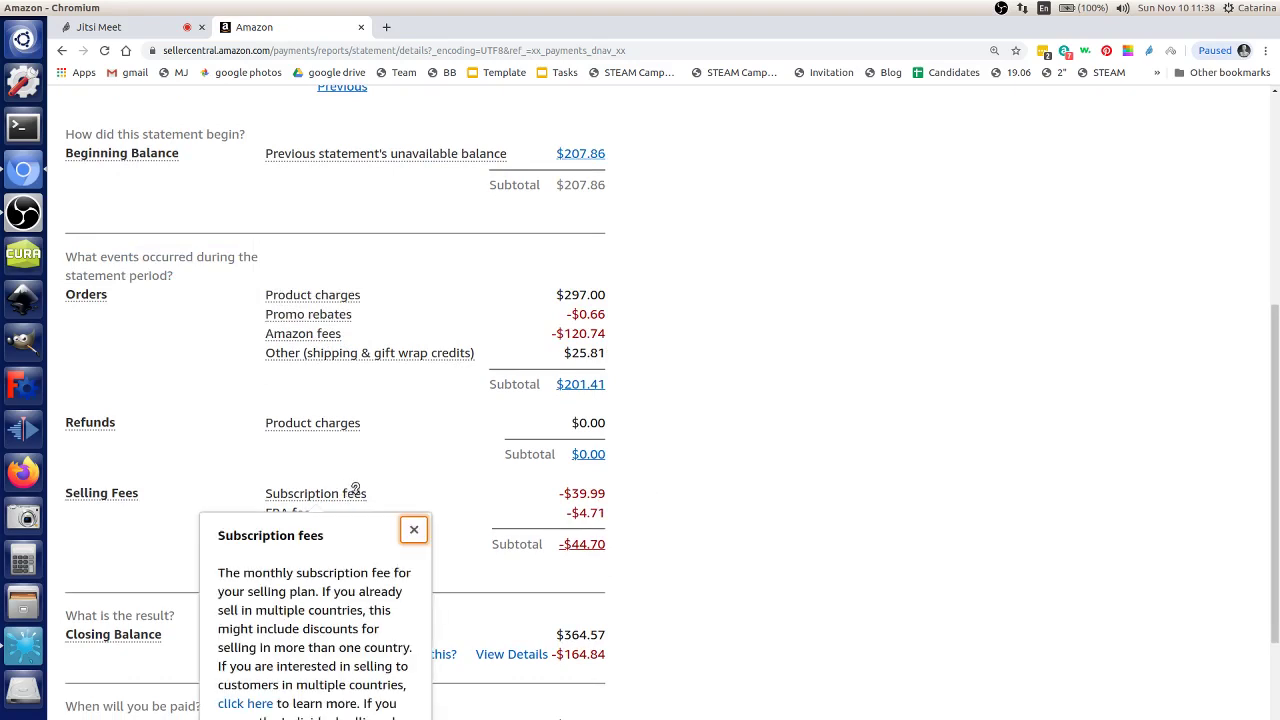
scroll(617, 557, down, 1)
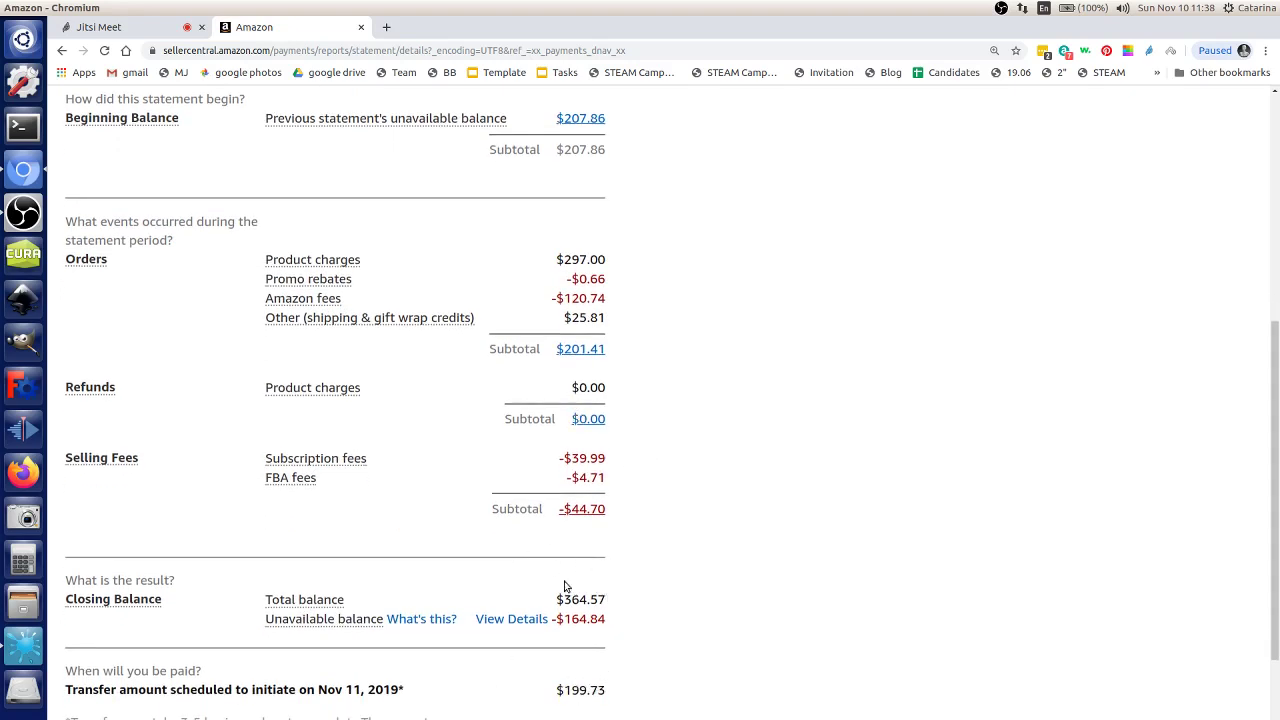
drag(573, 690, 65, 668)
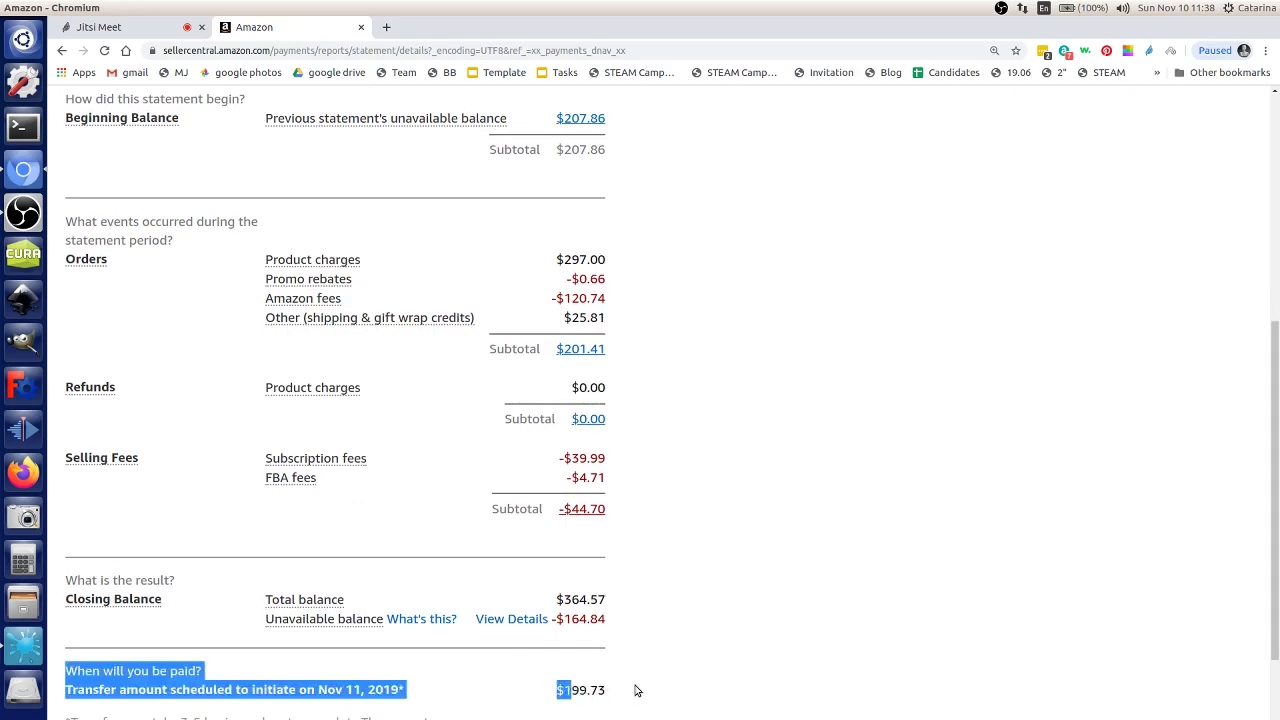
click(634, 686)
drag(557, 598, 609, 605)
click(611, 603)
scroll(620, 580, up, 1)
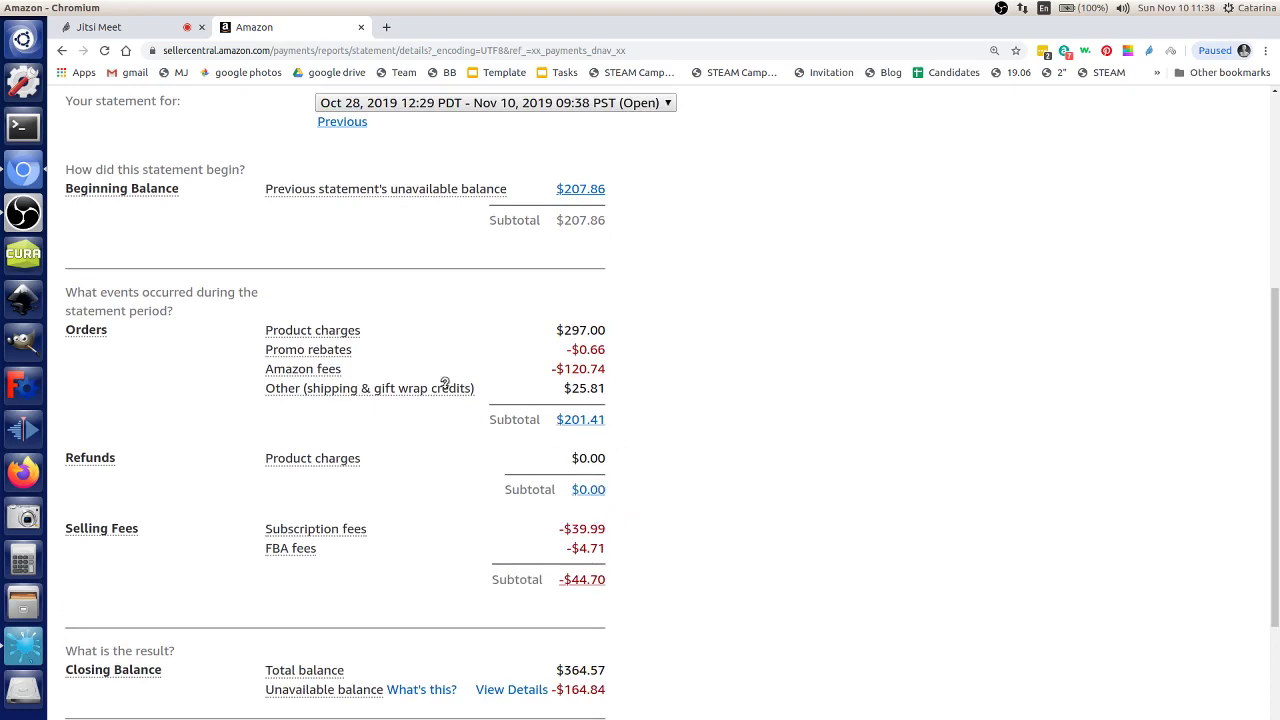
mouse_move(308, 462)
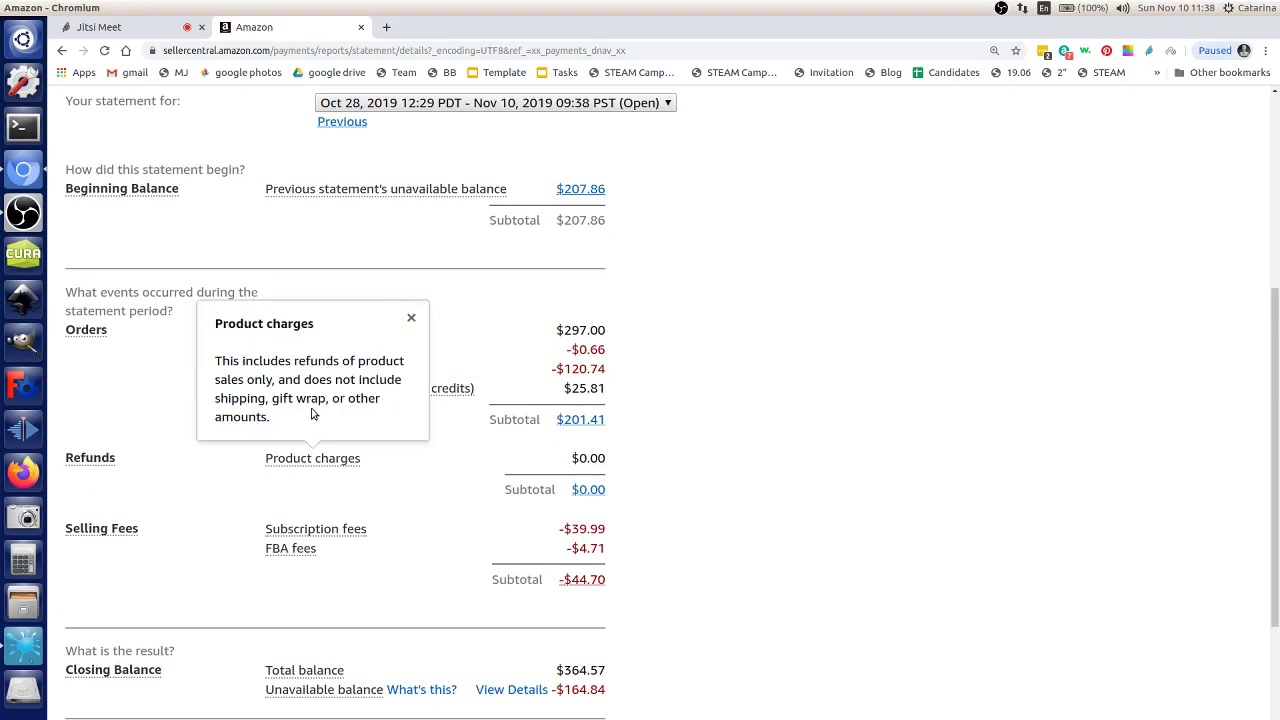
click(410, 320)
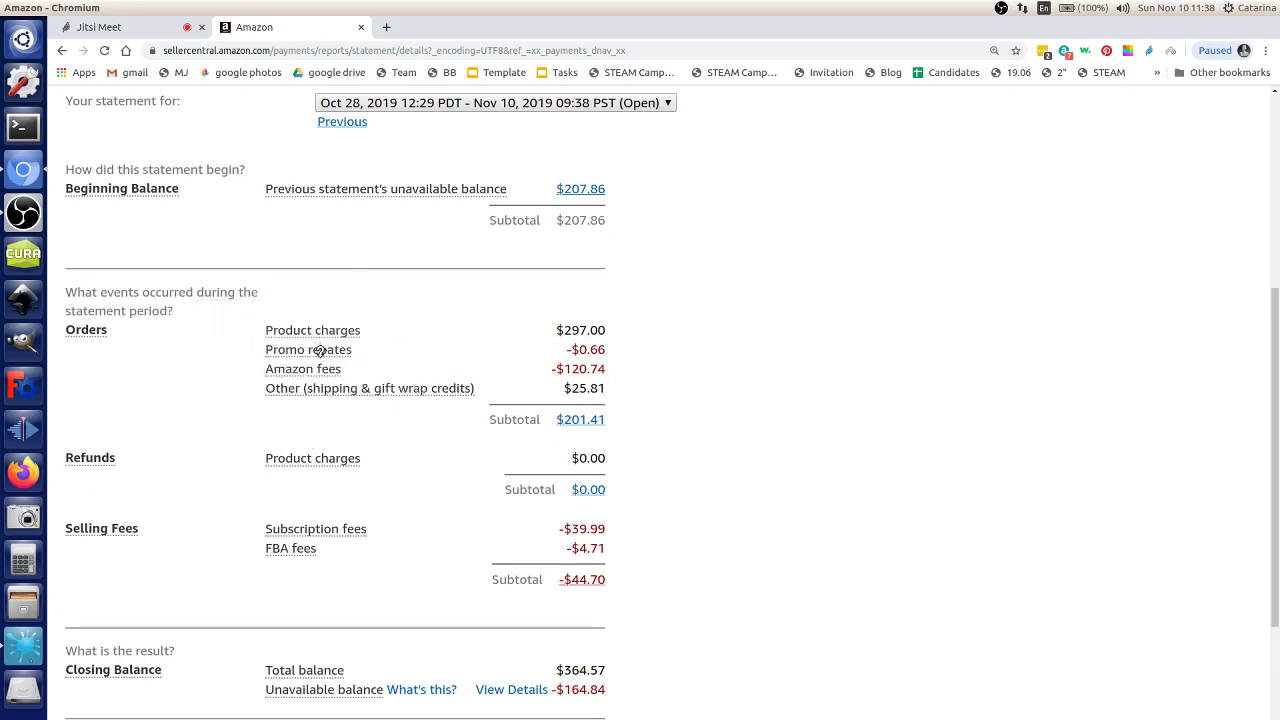
mouse_move(322, 366)
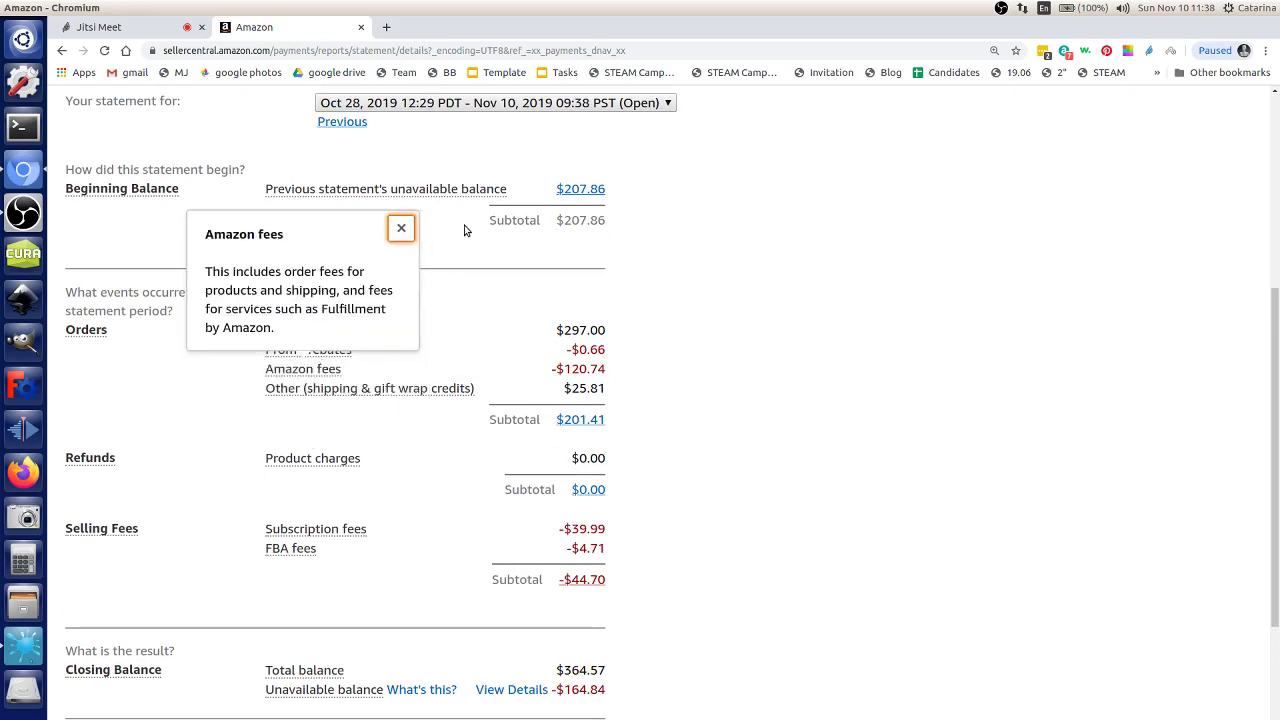
click(401, 228)
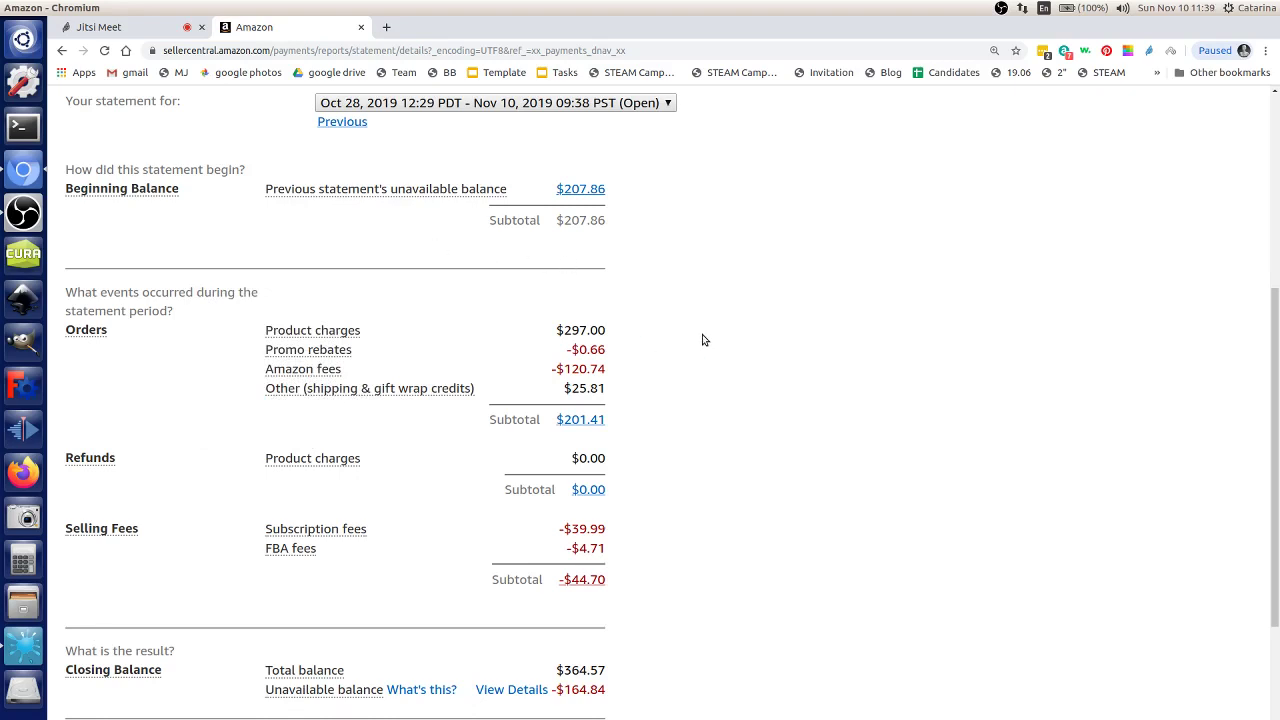
click(457, 104)
click(457, 104)
scroll(720, 390, down, 1)
double_click(583, 634)
click(686, 610)
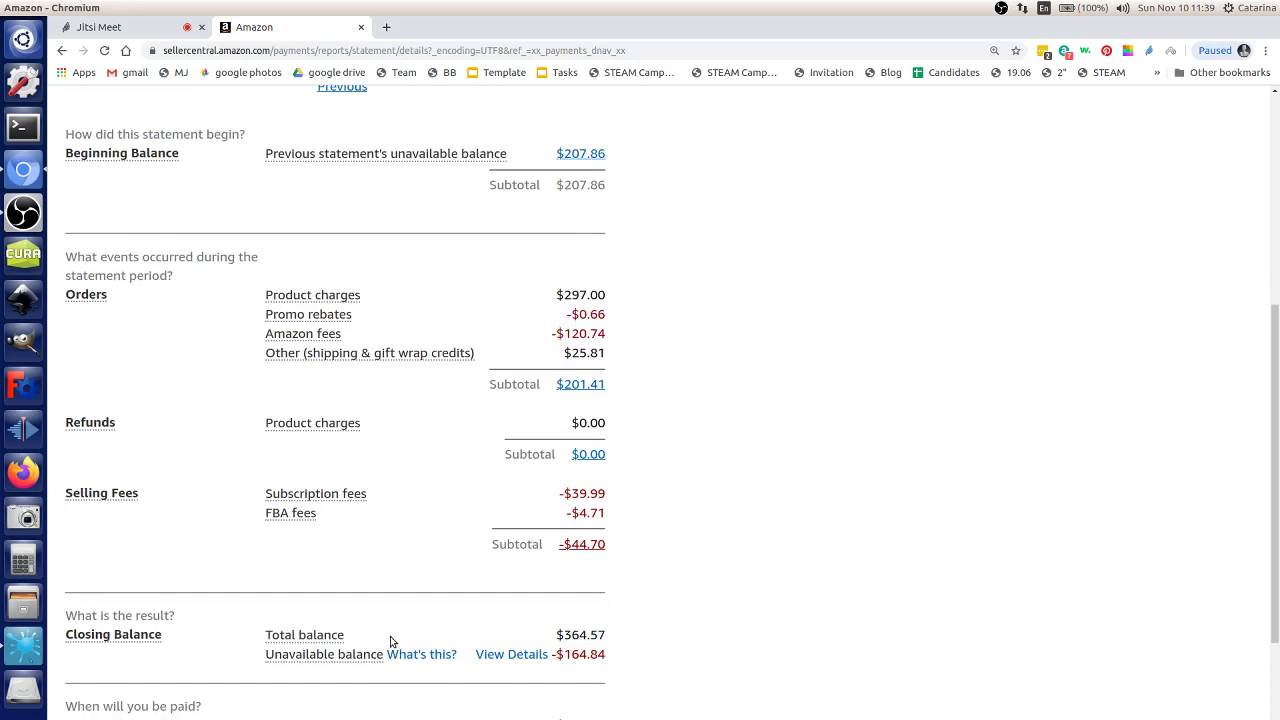
mouse_move(351, 654)
click(421, 654)
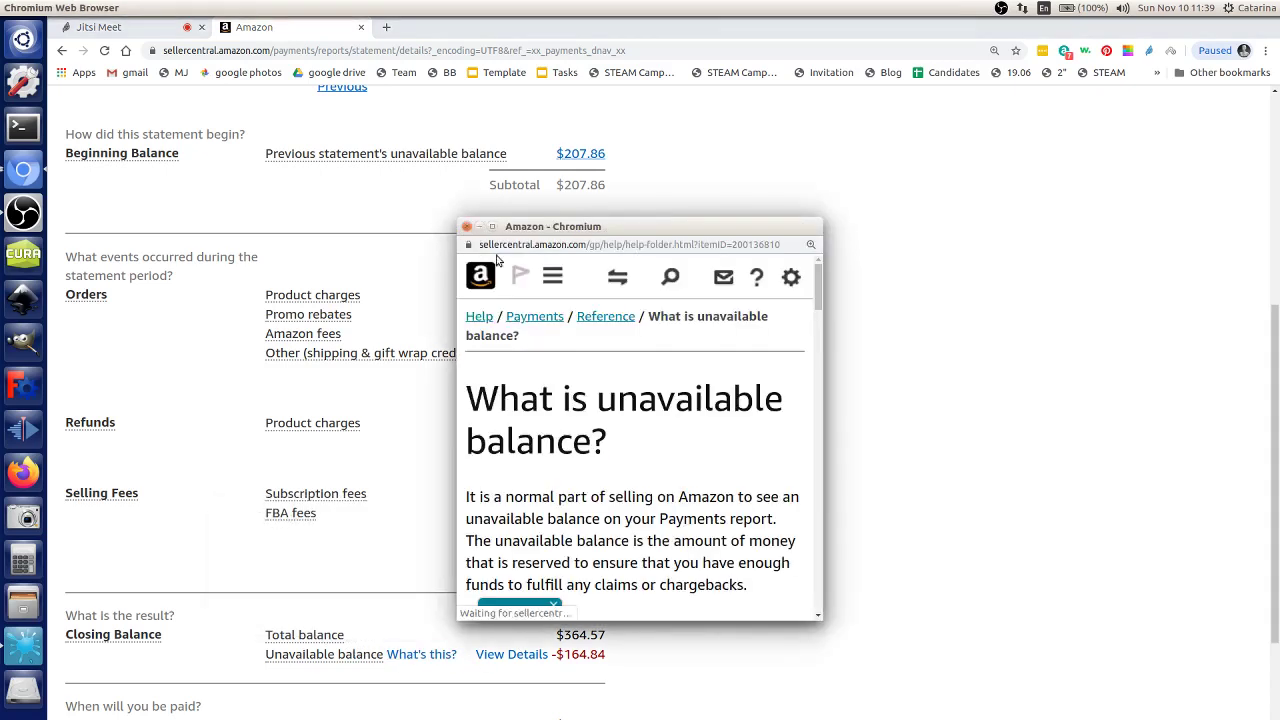
click(467, 227)
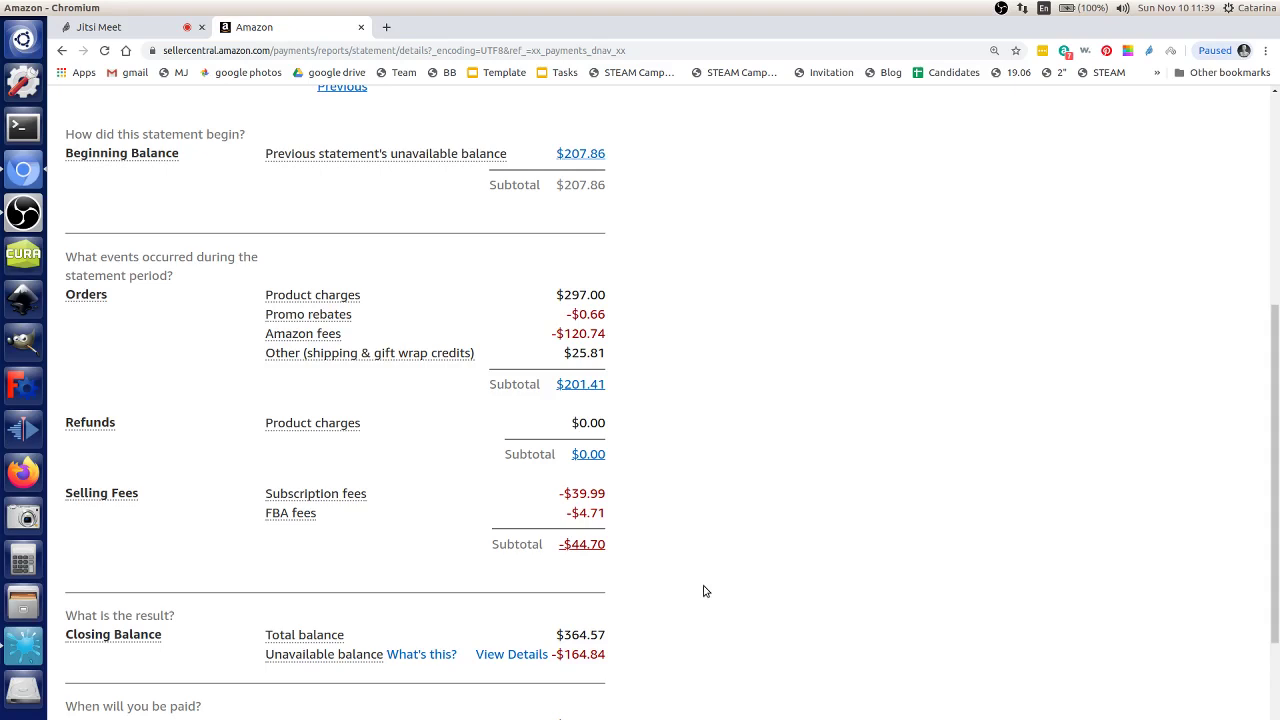
click(333, 327)
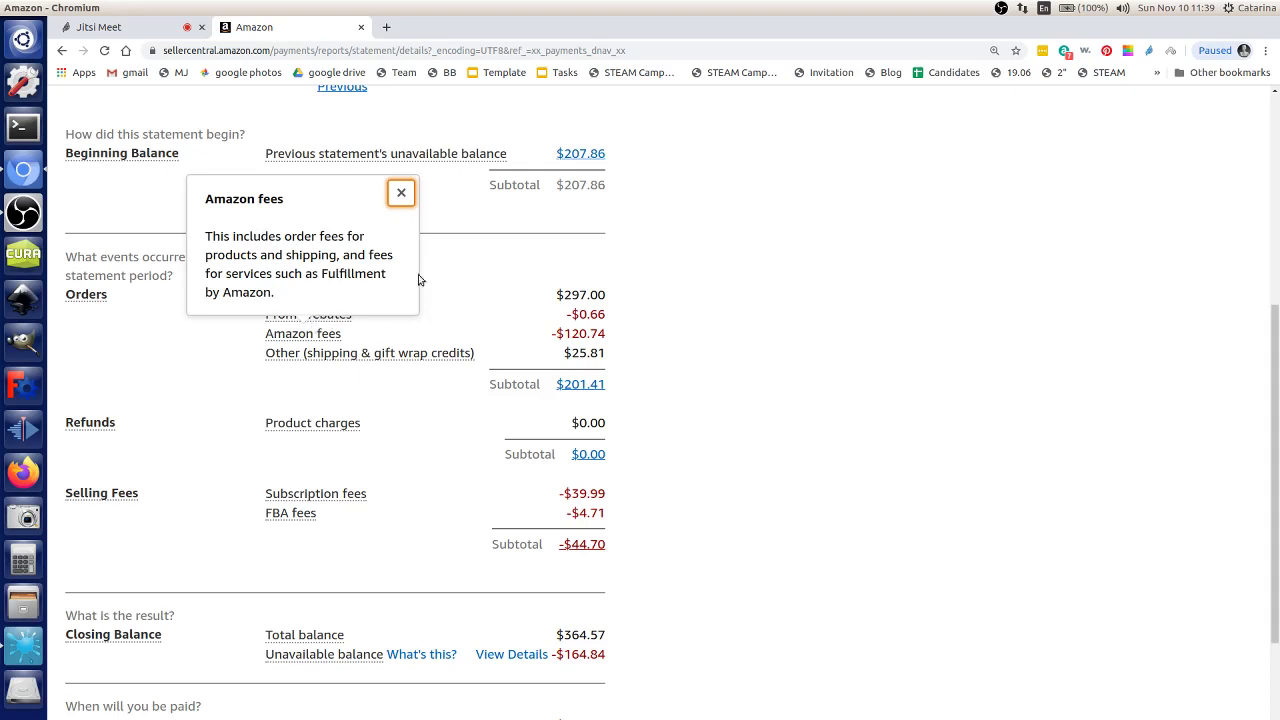
click(401, 193)
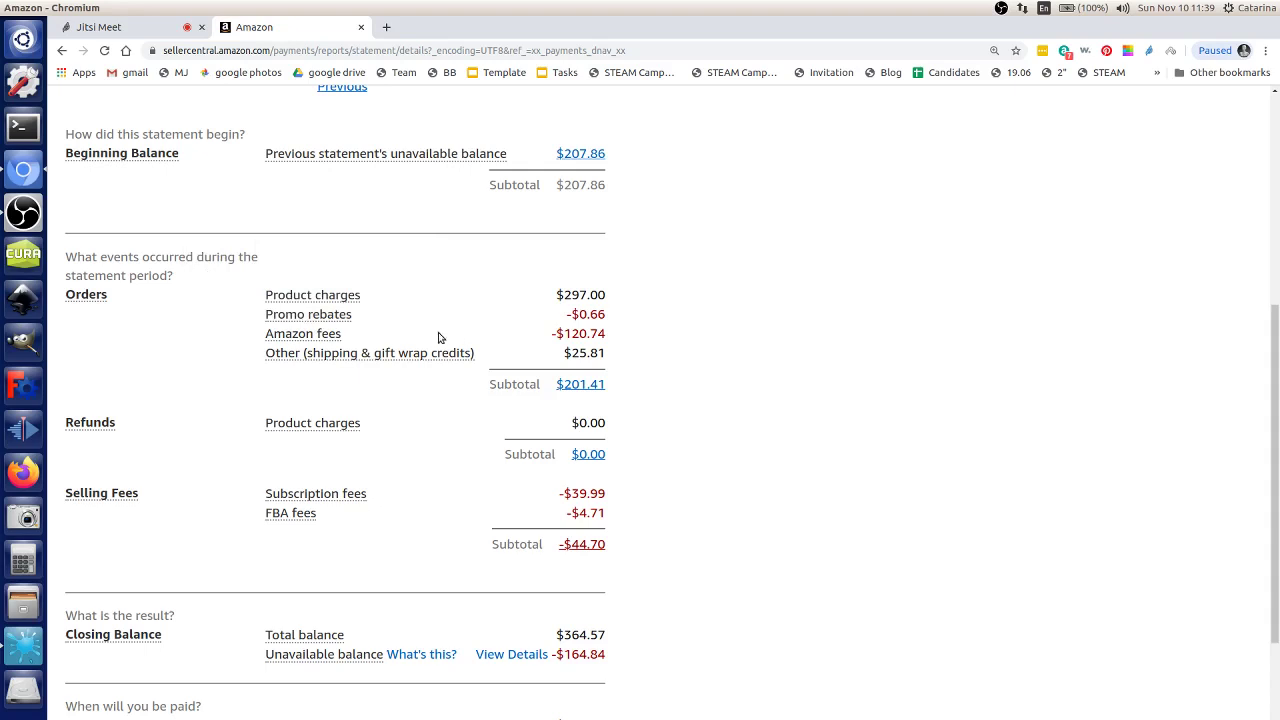
click(325, 308)
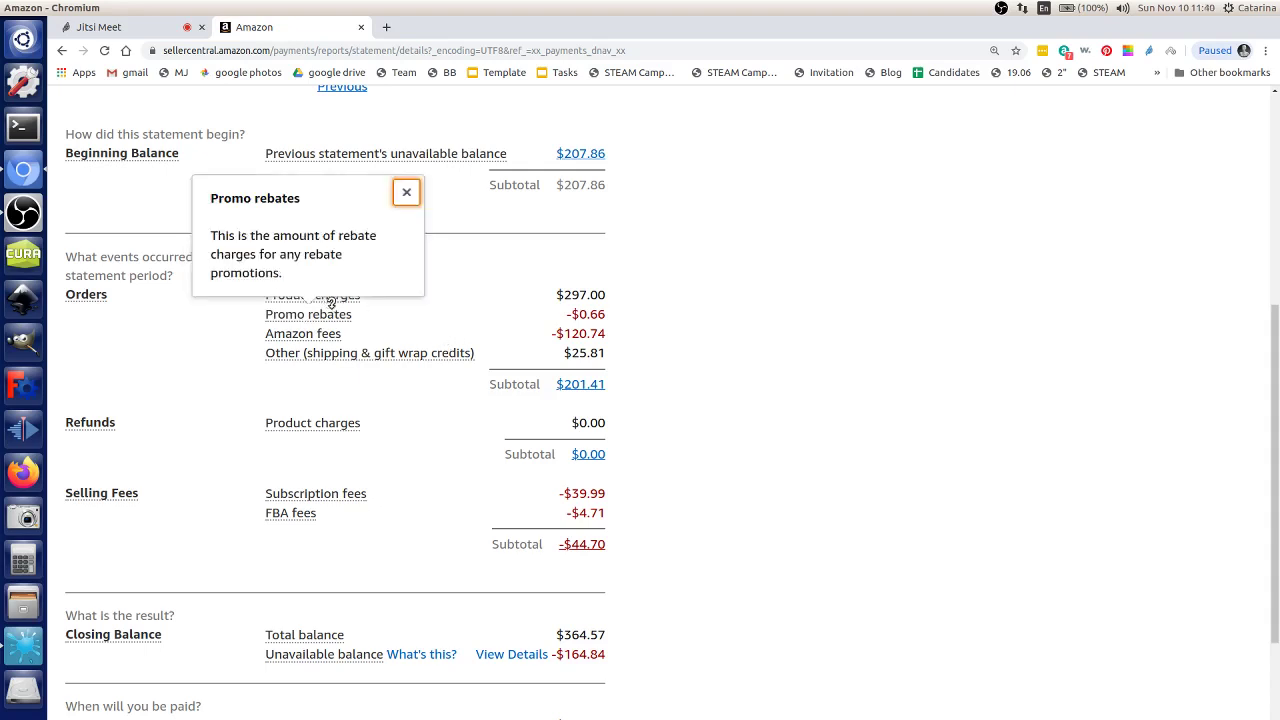
click(406, 193)
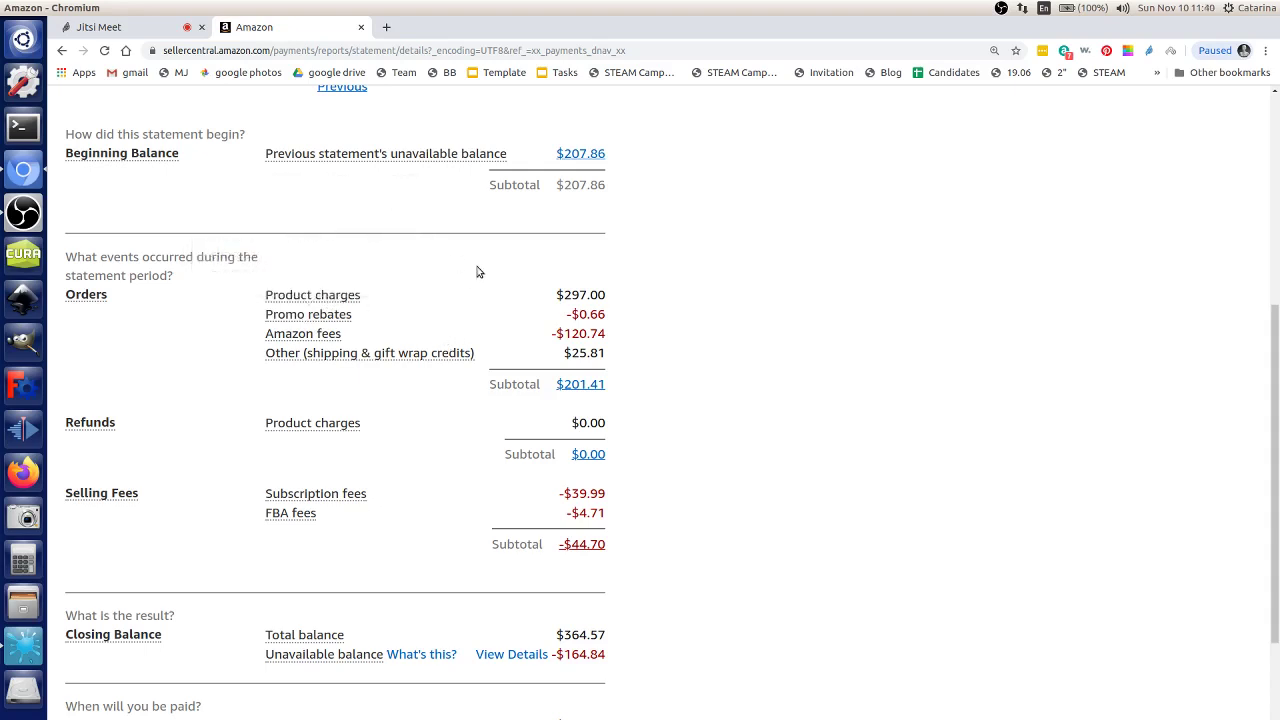
drag(560, 322, 628, 320)
click(628, 320)
click(300, 512)
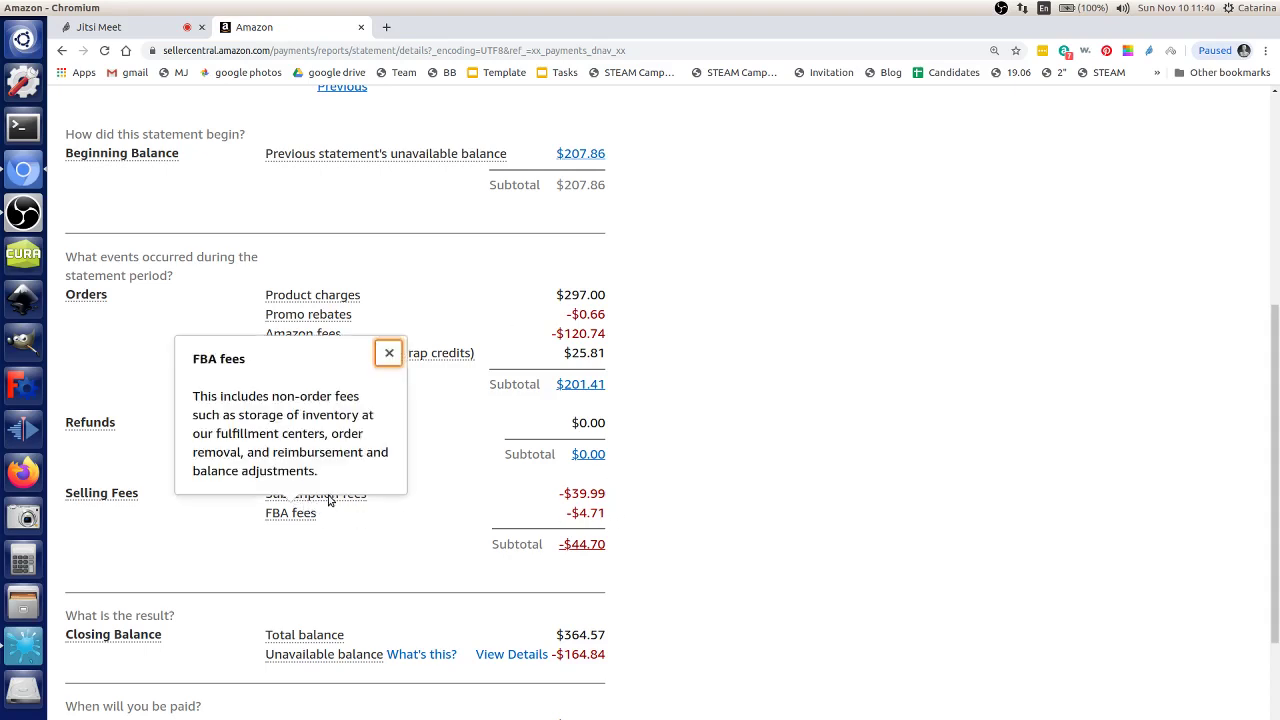
click(397, 511)
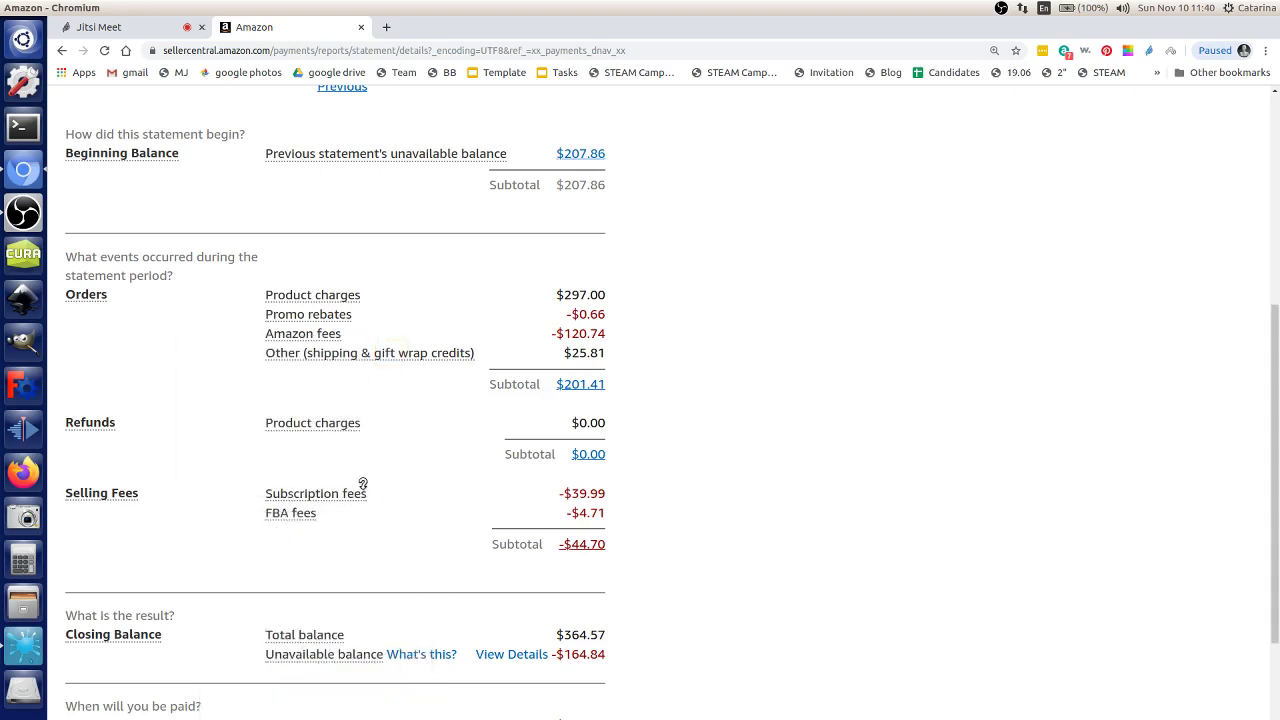
mouse_move(359, 486)
scroll(501, 486, up, 5)
click(504, 350)
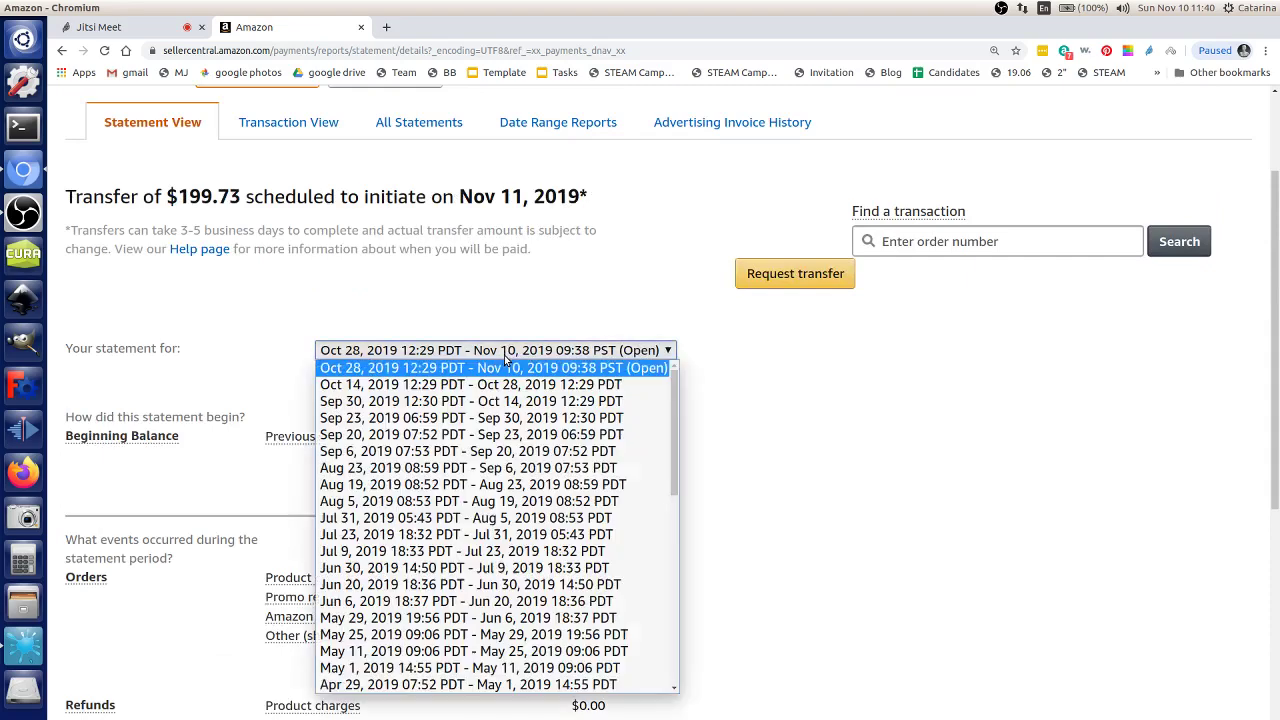
click(494, 384)
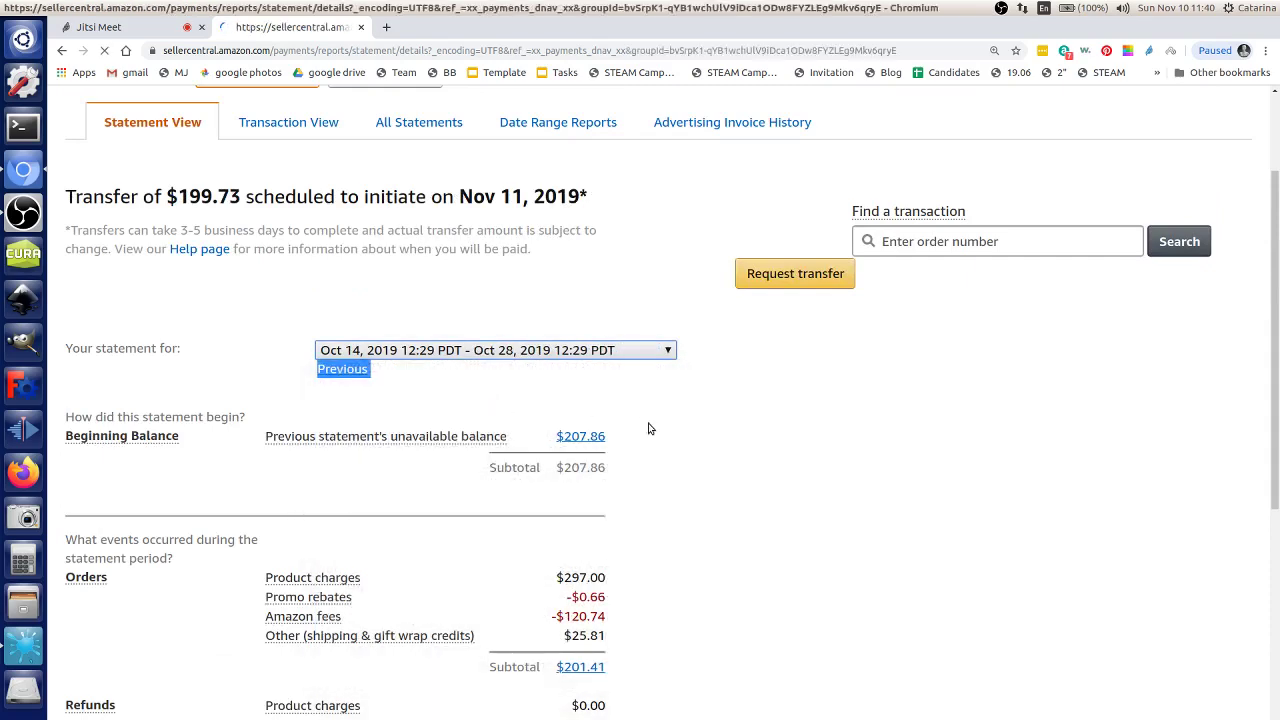
scroll(708, 470, down, 5)
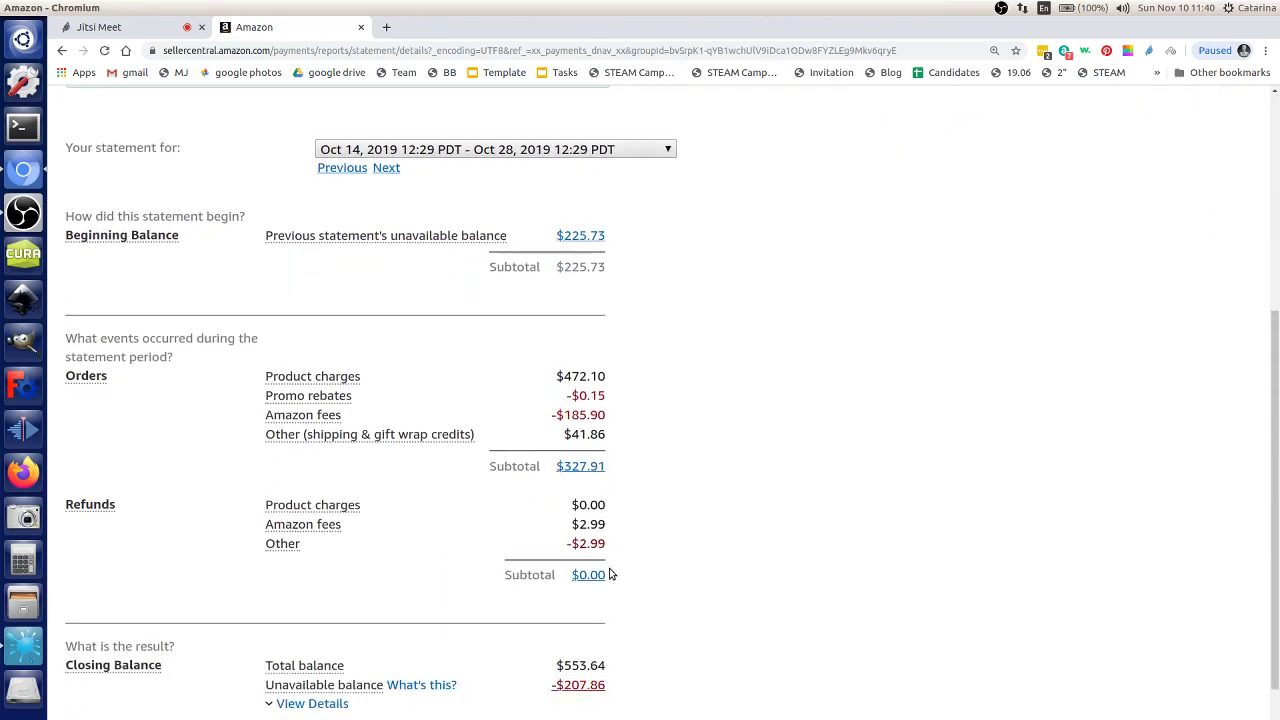
drag(598, 514, 65, 338)
click(689, 540)
scroll(689, 540, down, 2)
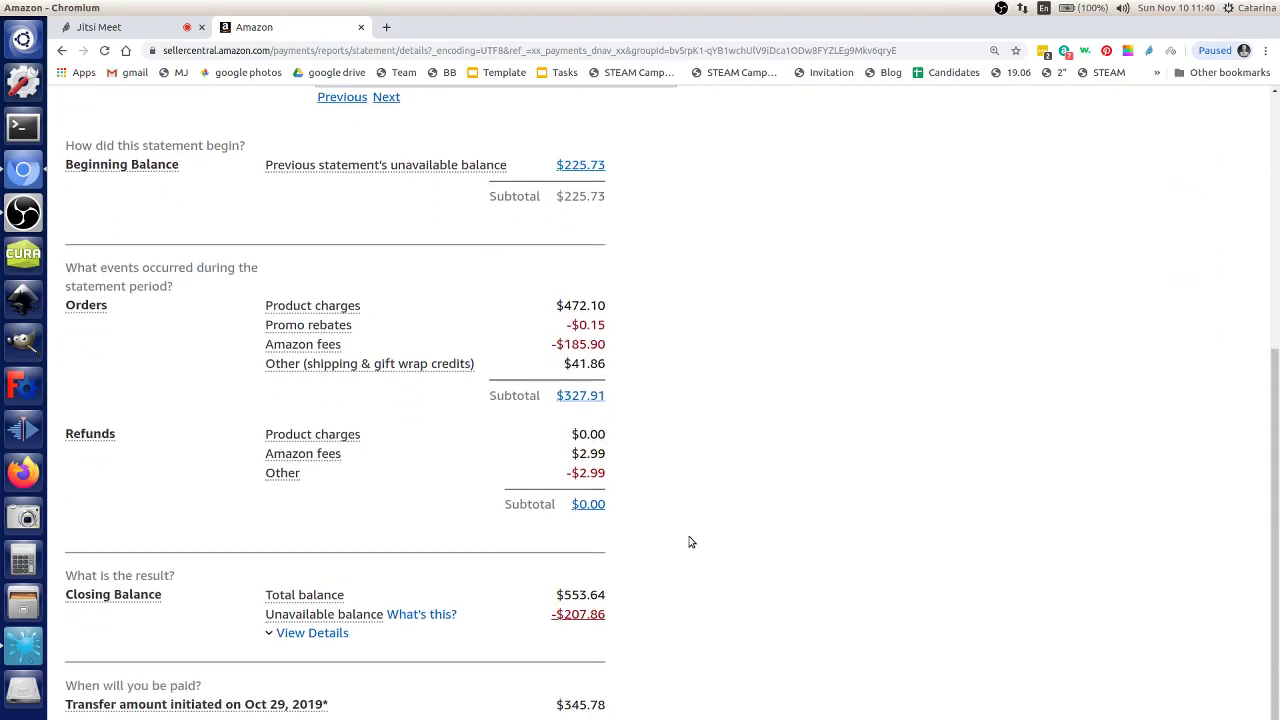
click(61, 50)
scroll(532, 396, down, 4)
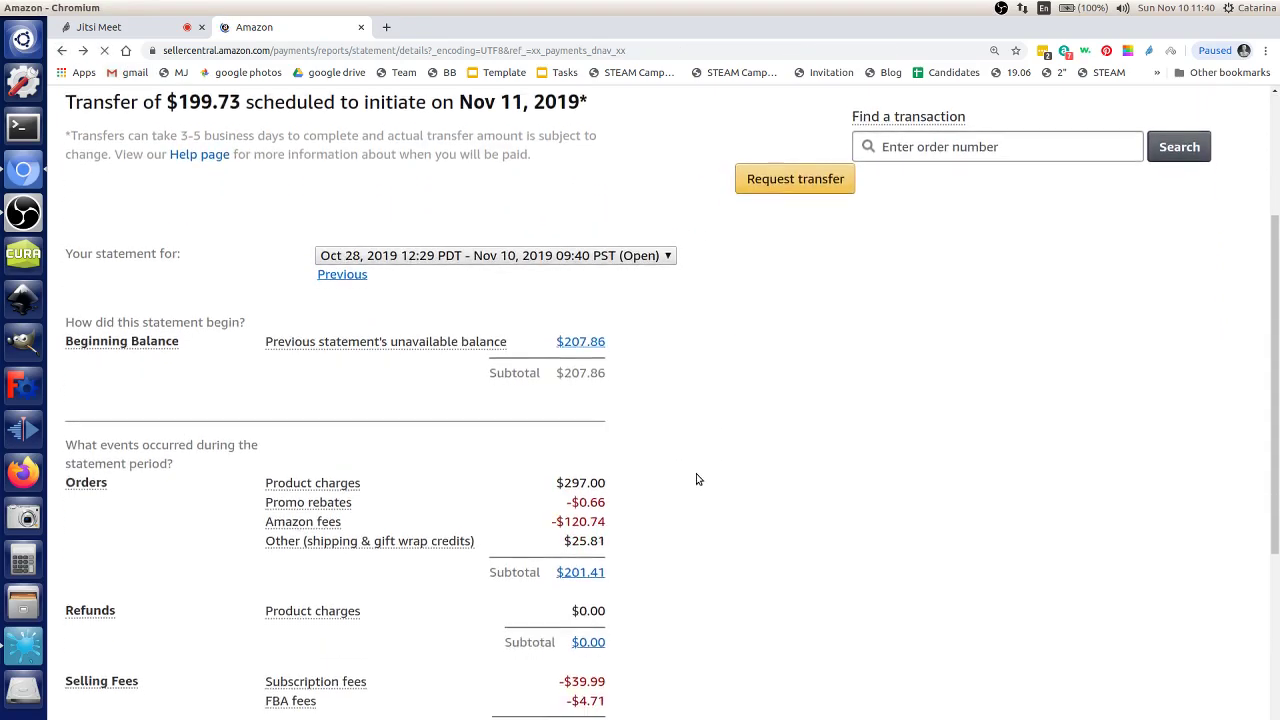
scroll(693, 476, down, 1)
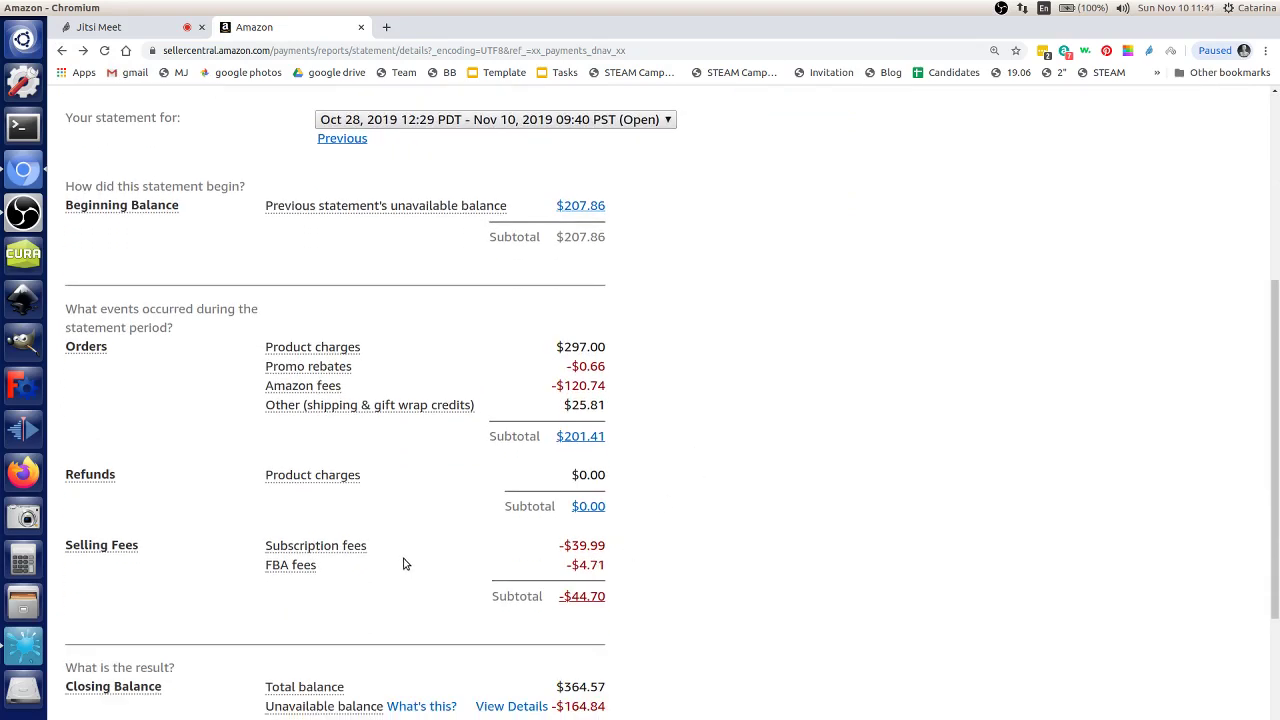
click(299, 562)
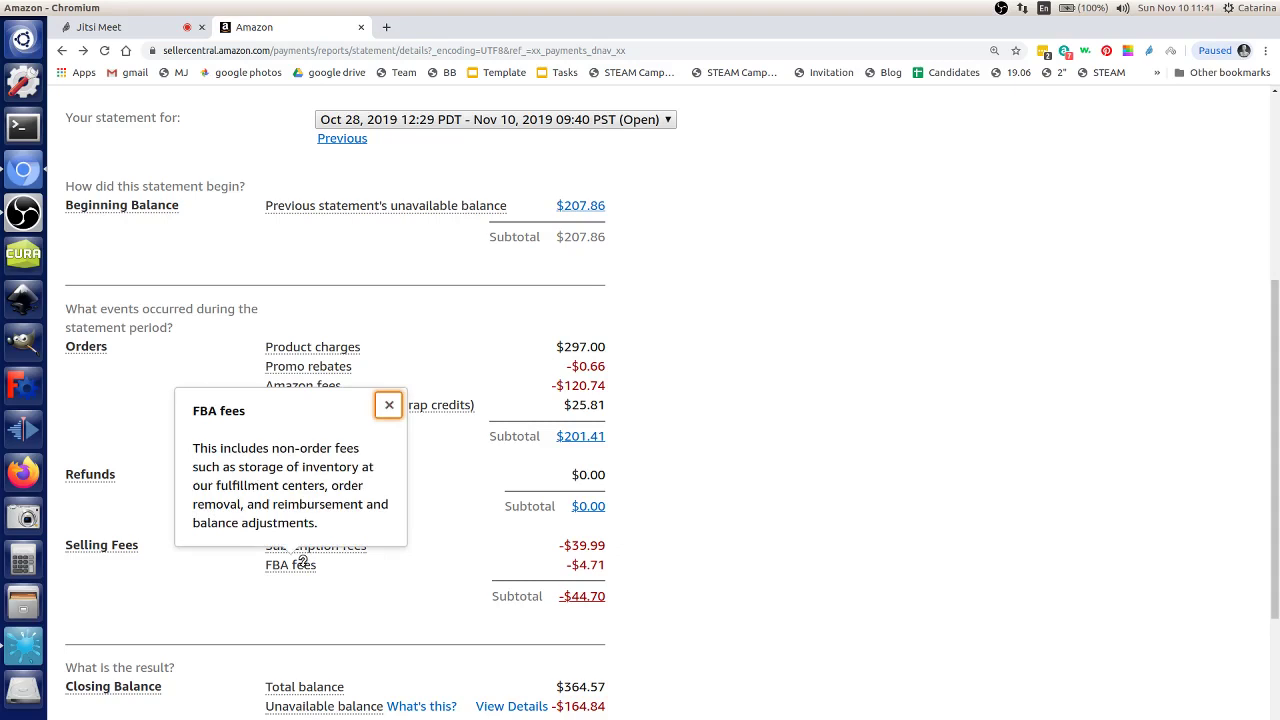
click(371, 588)
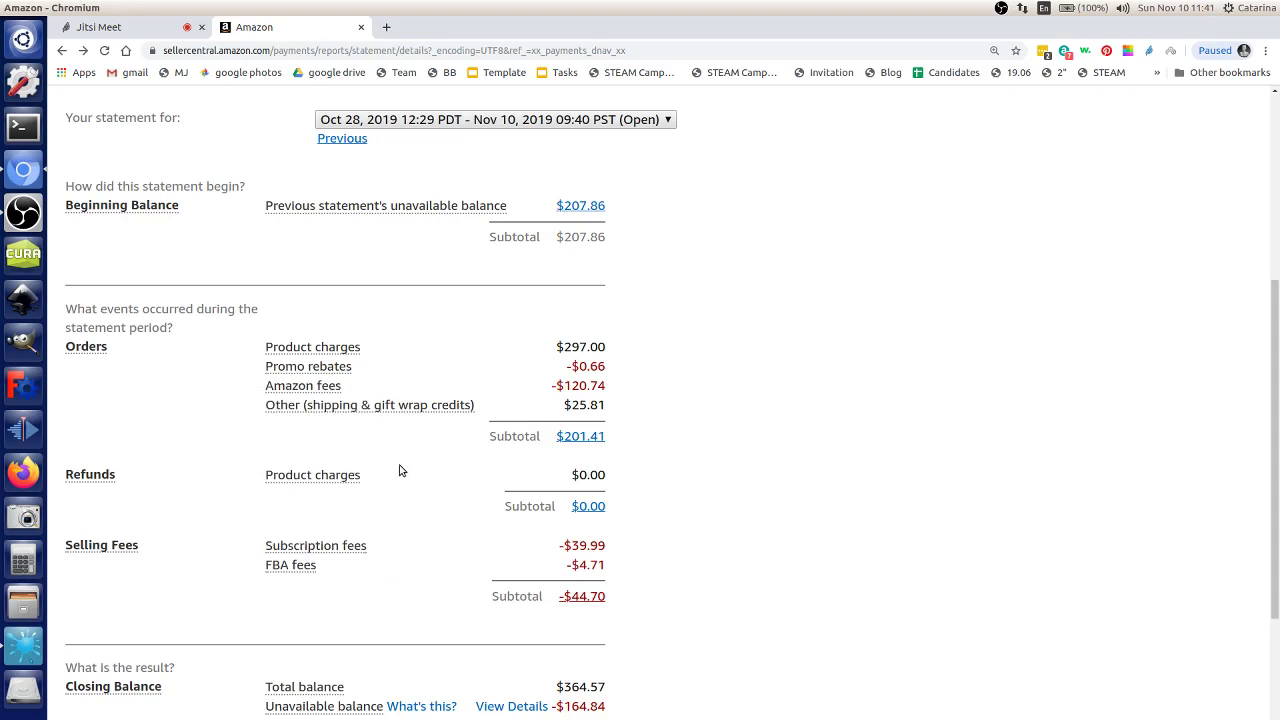
click(403, 398)
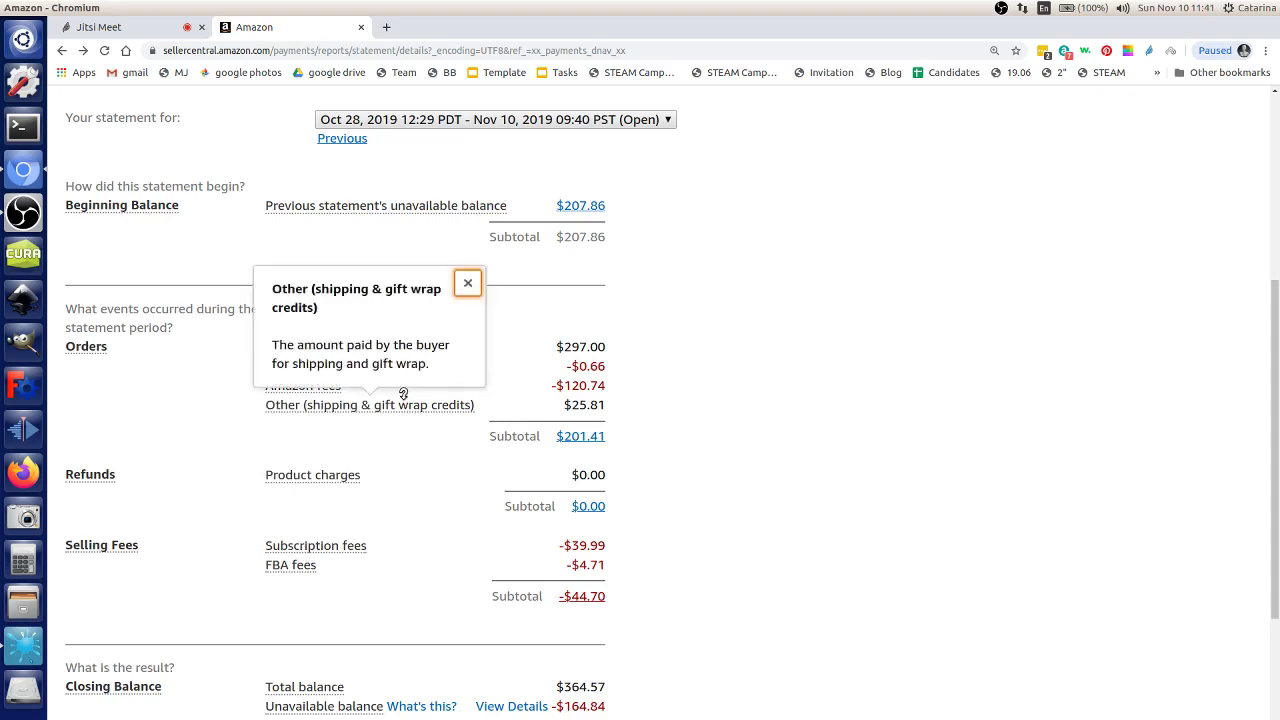
click(416, 438)
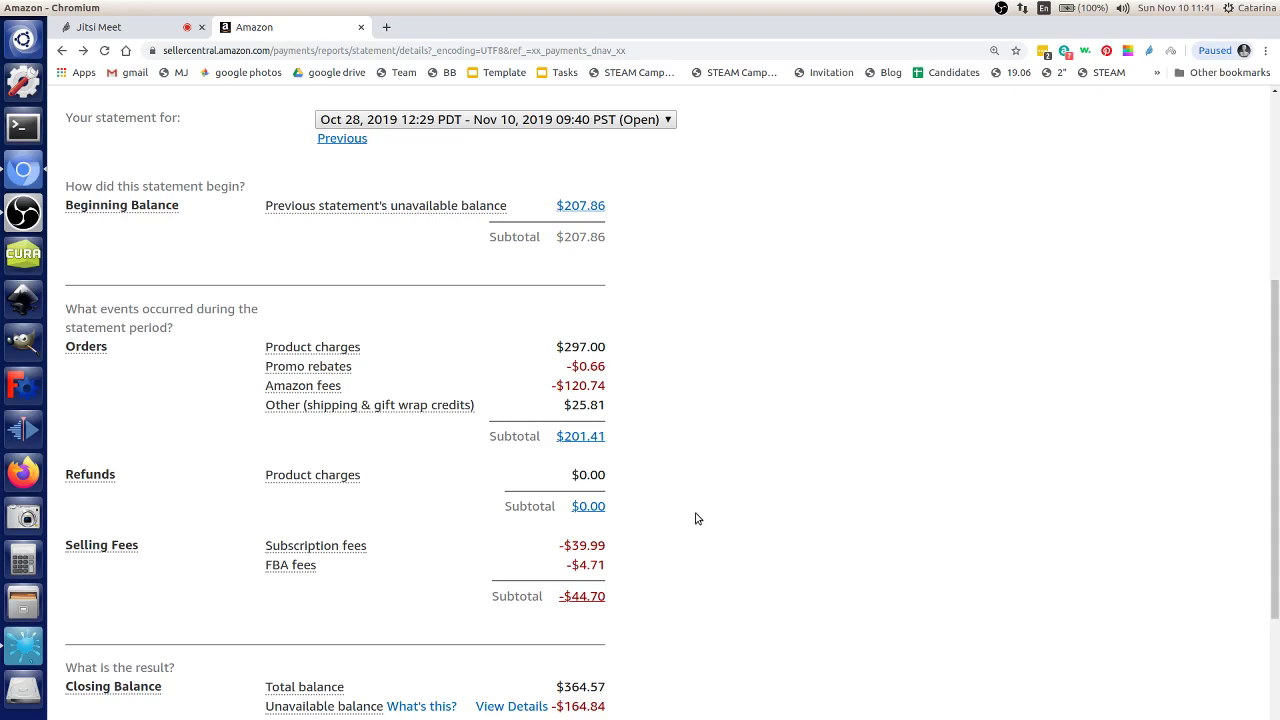
scroll(698, 520, down, 1)
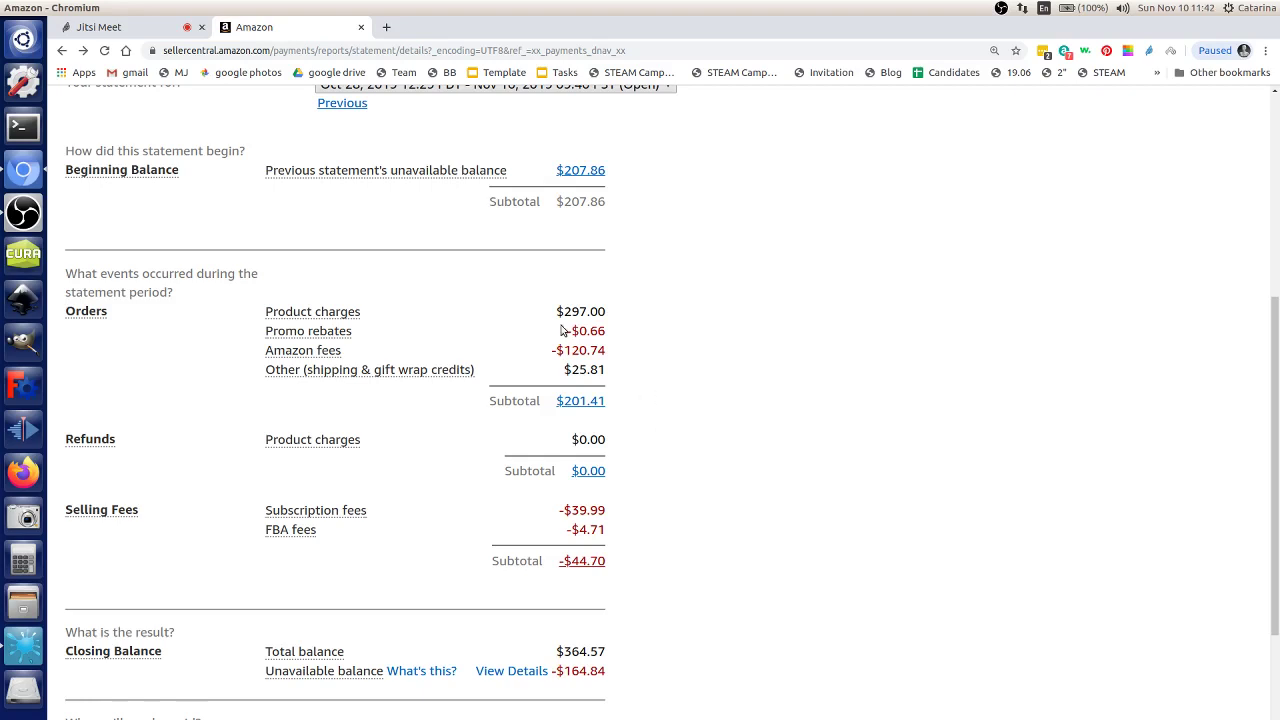
drag(558, 306, 692, 328)
click(700, 349)
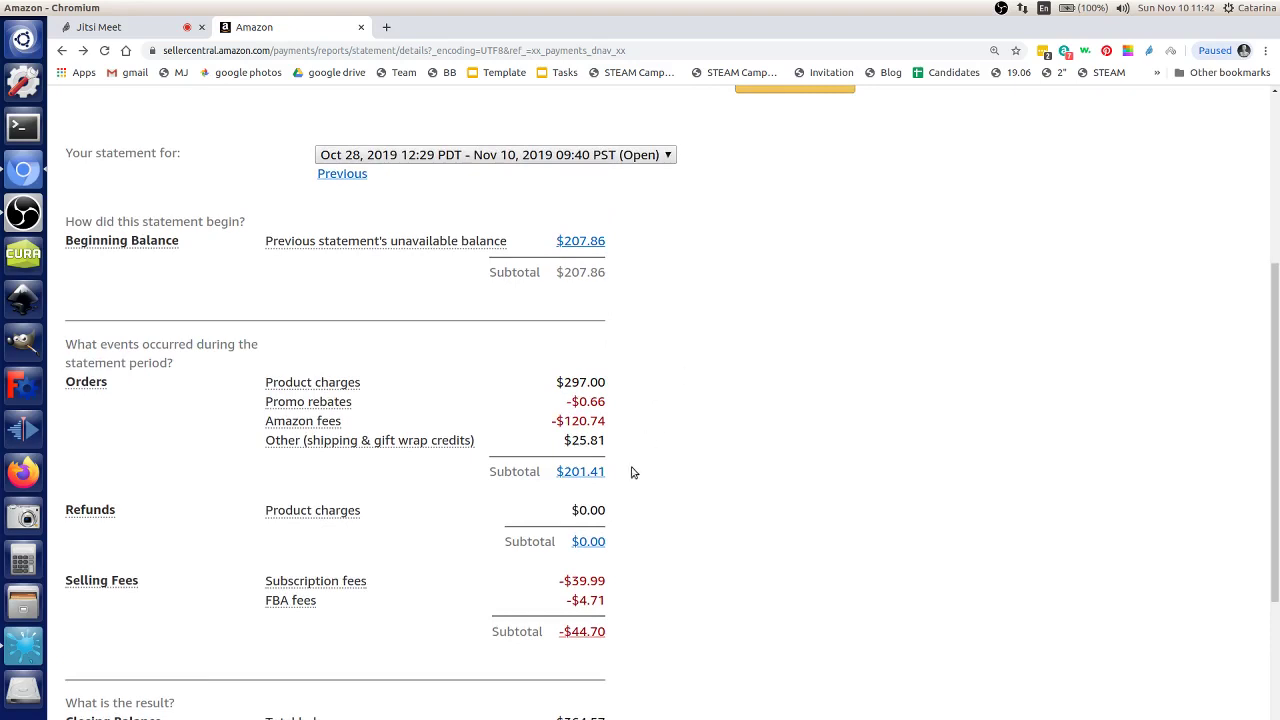
drag(608, 585, 657, 578)
scroll(705, 446, up, 2)
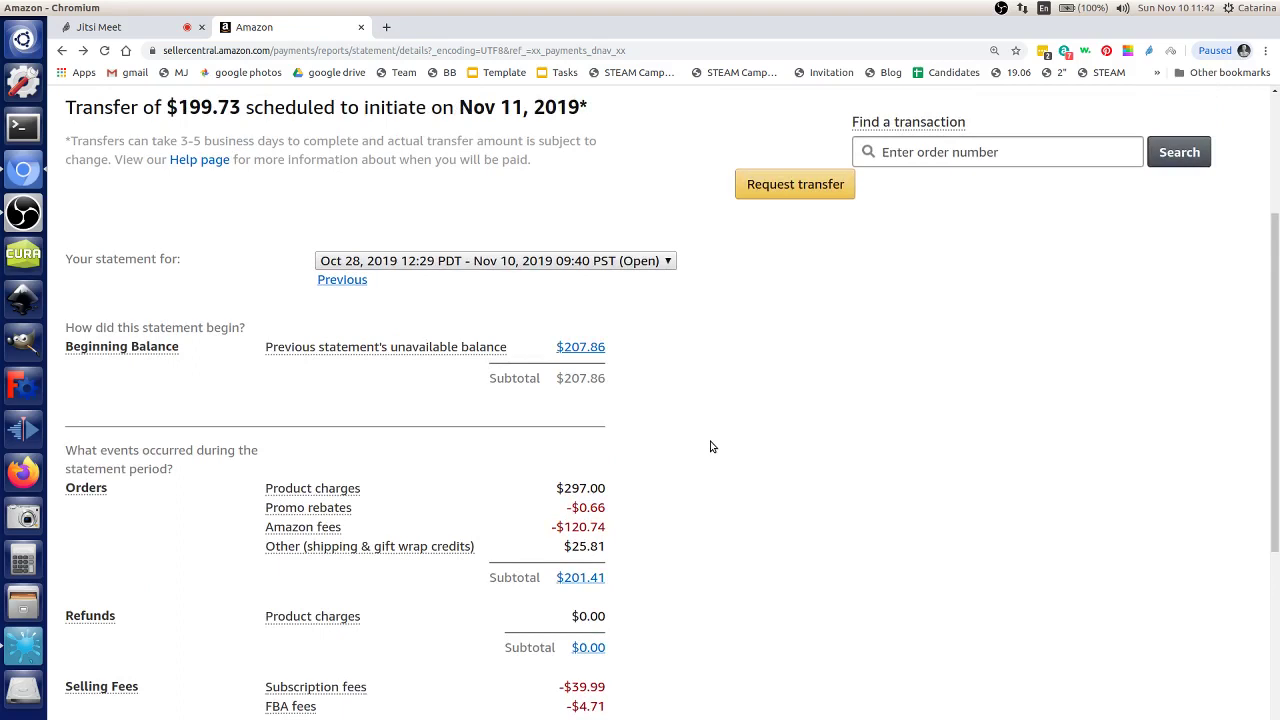
scroll(710, 446, up, 3)
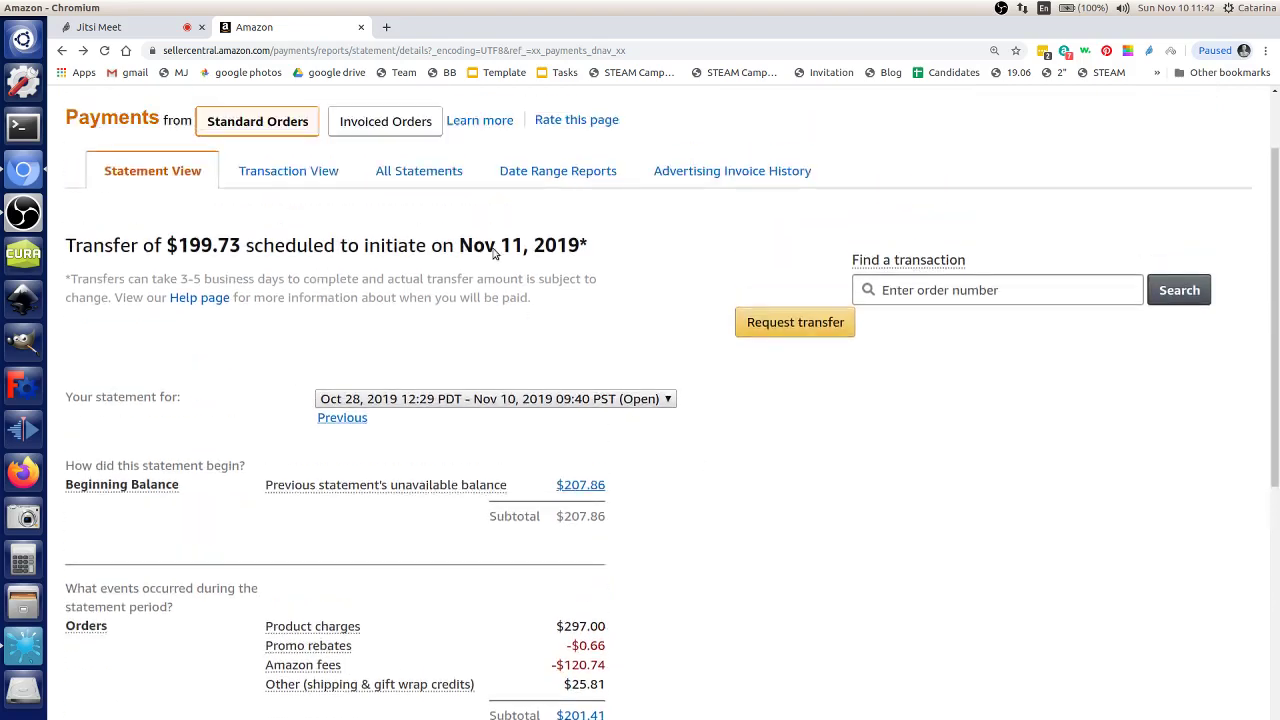
scroll(346, 197, up, 2)
mouse_move(193, 172)
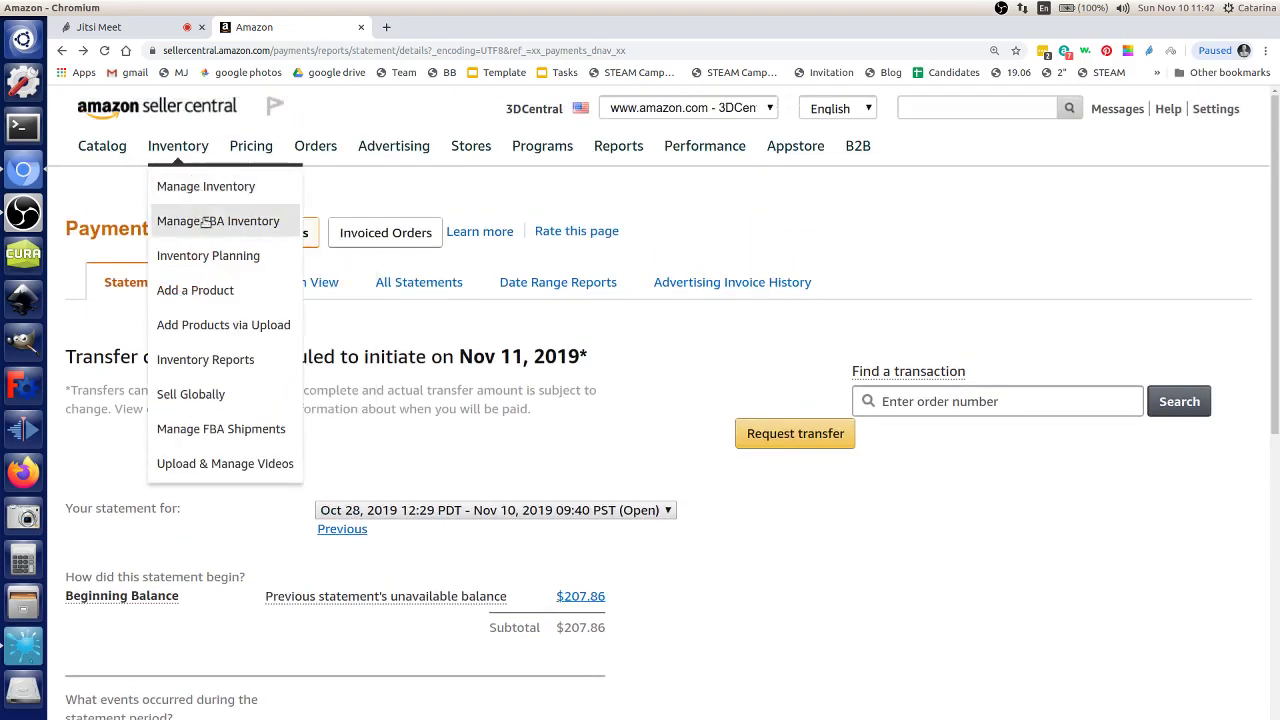
Step: Open Manage Inventory in a new tab and show the $19.00 D20 dice box's Net Proceeds breakdown
middle_click(230, 186)
click(405, 28)
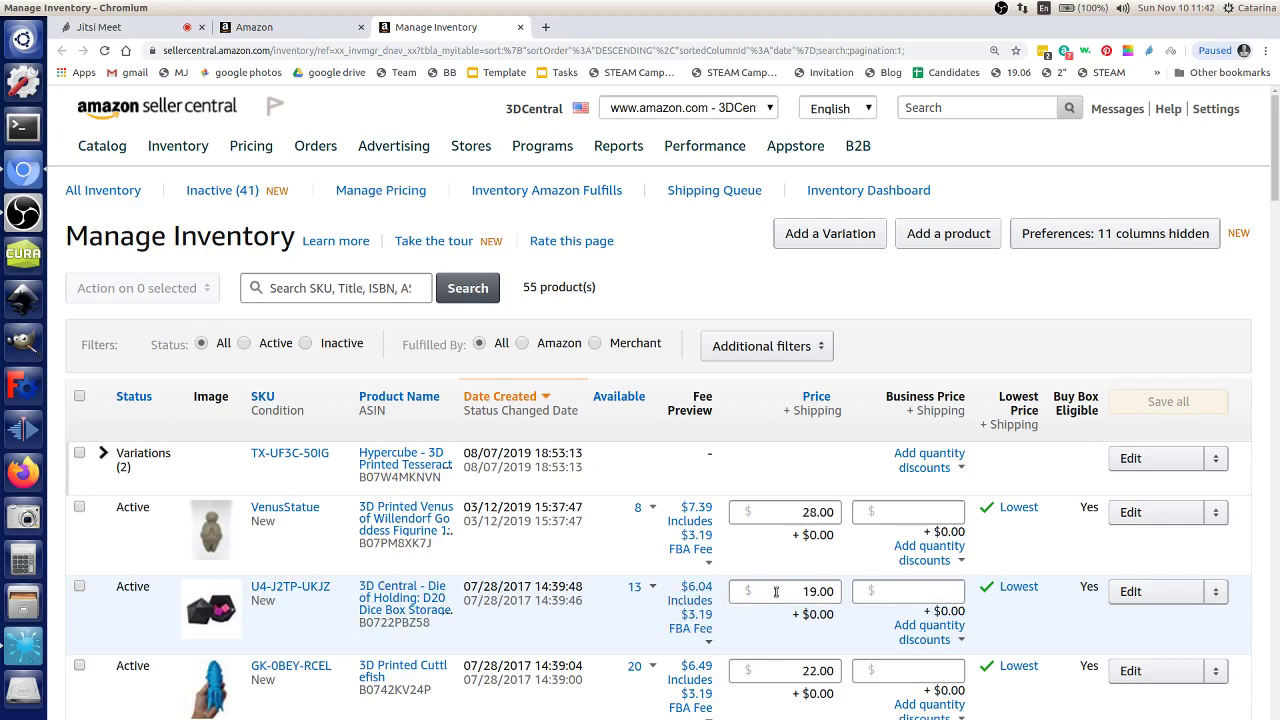
double_click(812, 592)
click(817, 592)
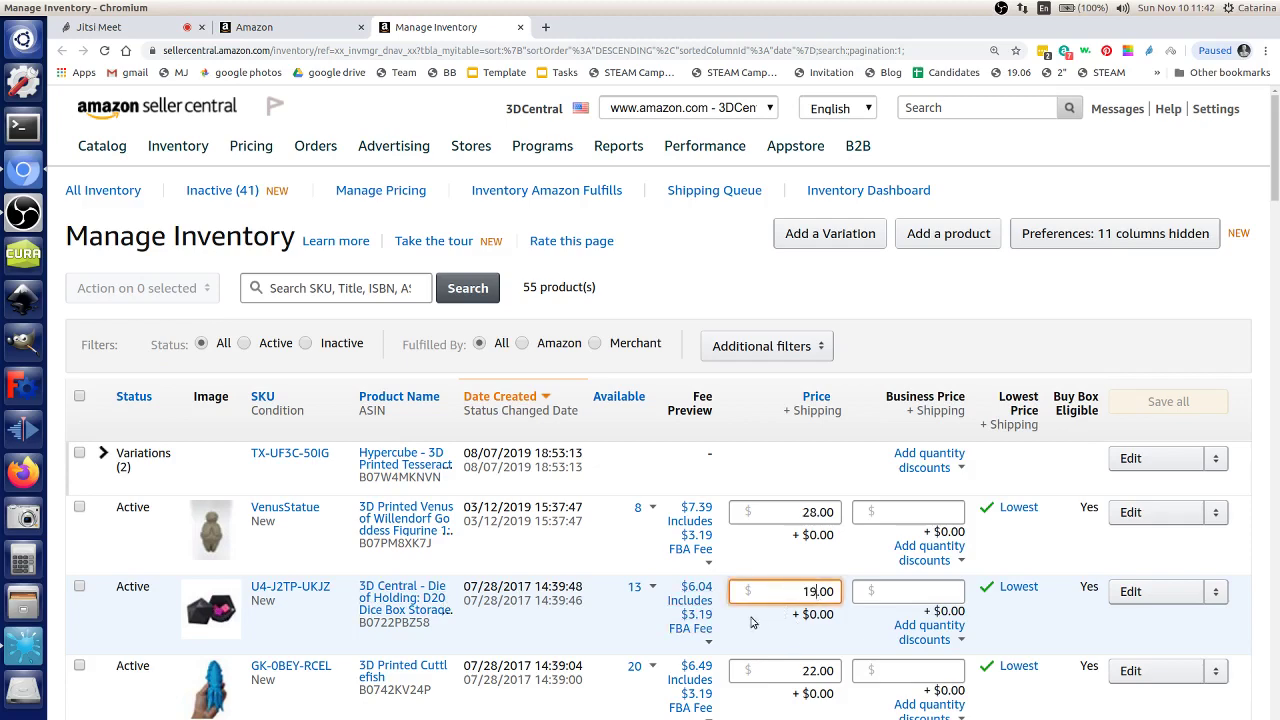
click(704, 627)
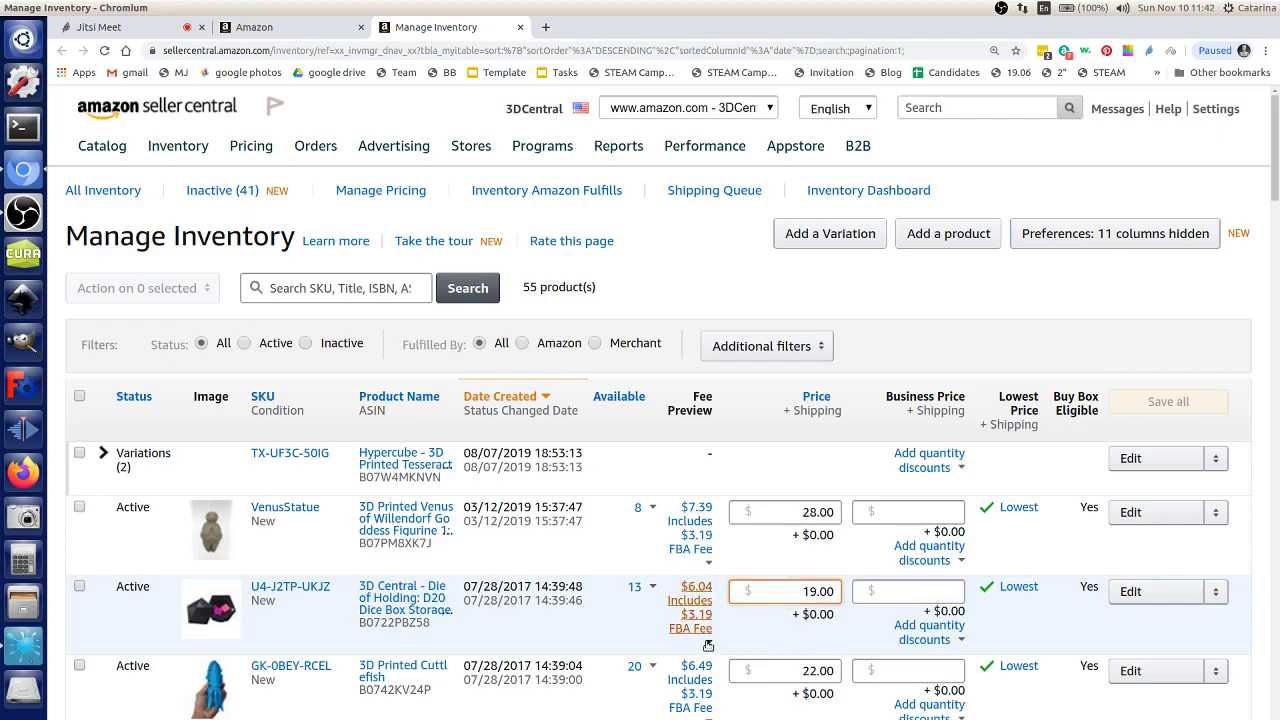
scroll(702, 615, down, 5)
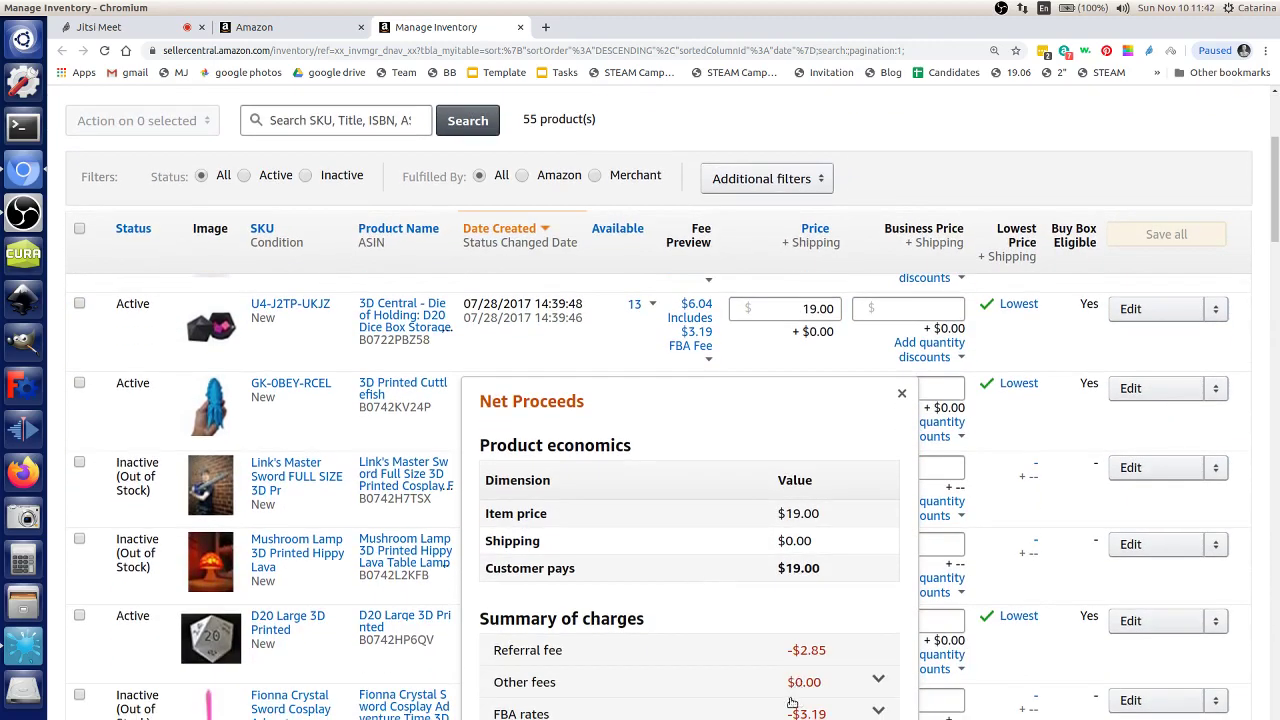
drag(826, 651, 783, 652)
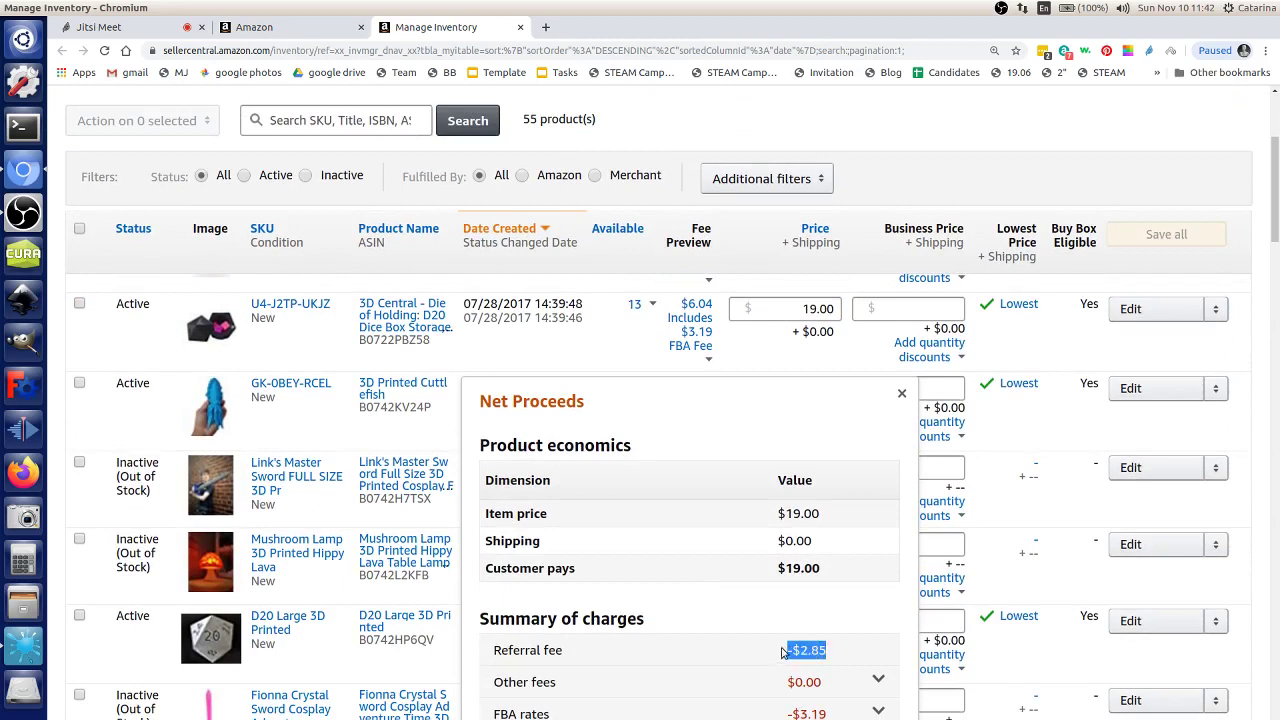
click(838, 654)
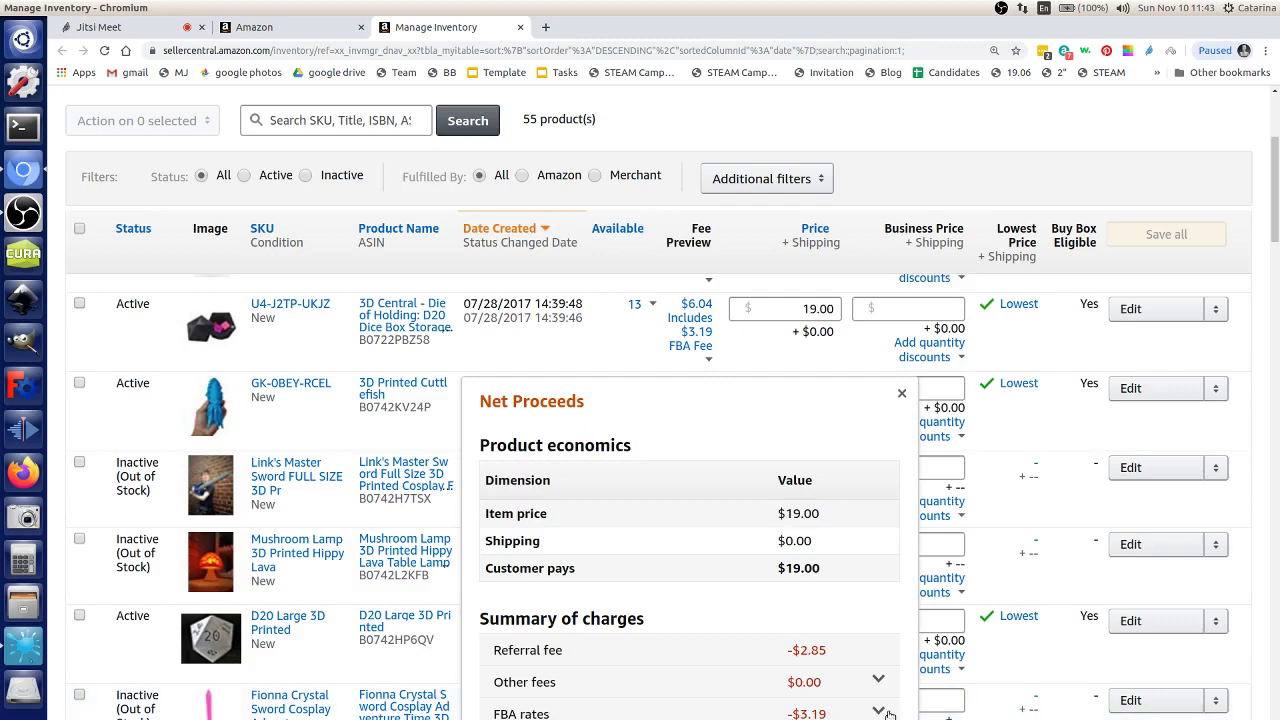
click(880, 711)
click(880, 711)
scroll(876, 625, down, 3)
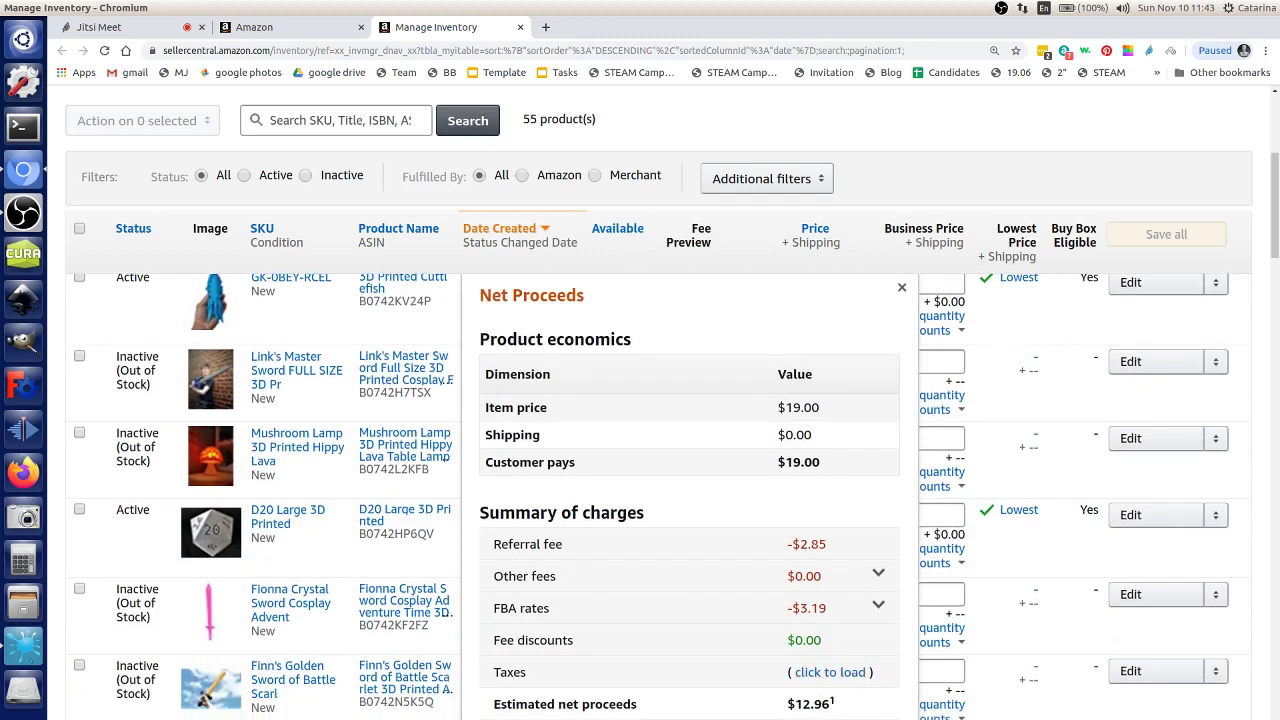
drag(854, 714, 814, 706)
click(856, 716)
Step: Check the Payments statement's $199.73 transfer scheduled for Nov 11, 2019, then return to Manage Inventory
click(879, 606)
scroll(741, 401, up, 5)
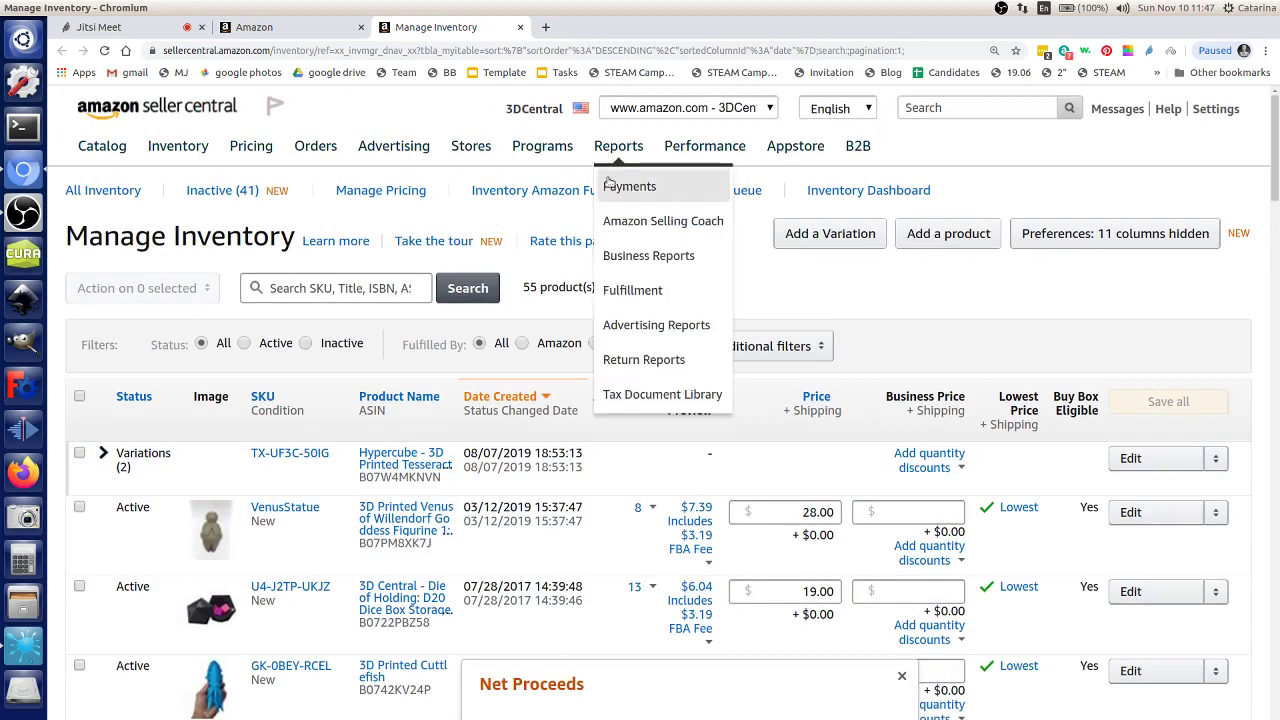
click(606, 182)
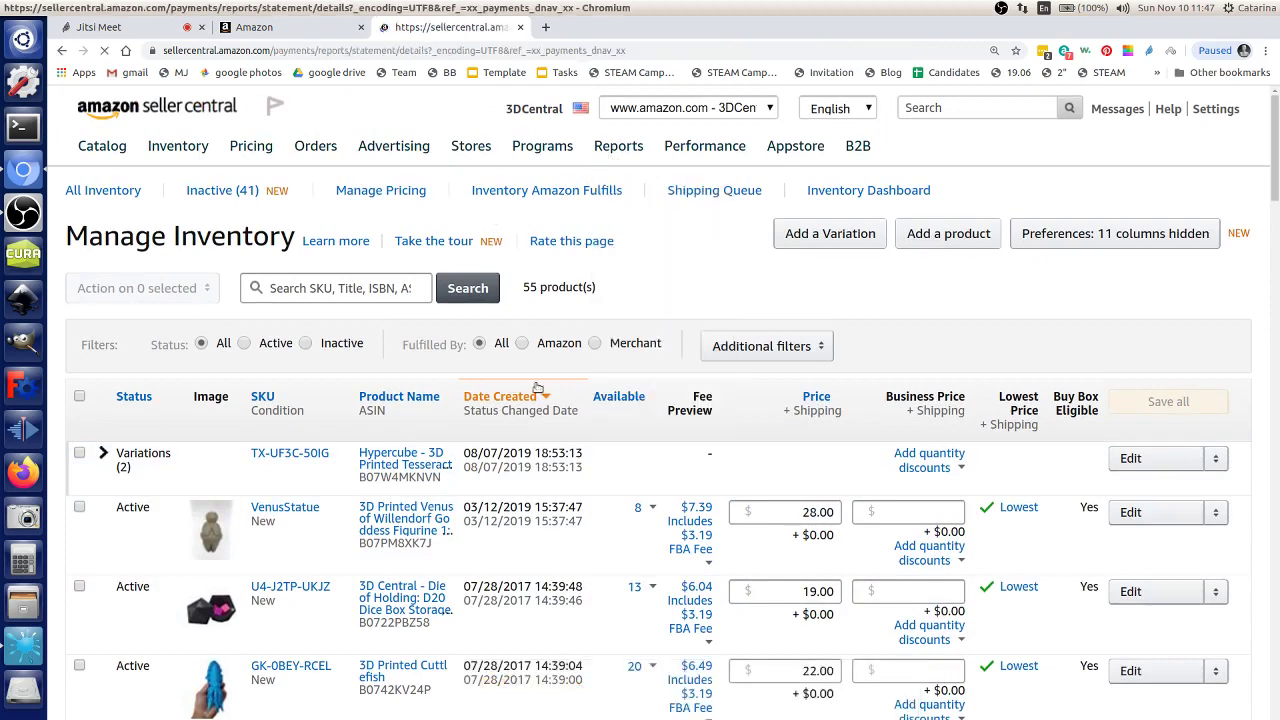
drag(189, 356, 511, 356)
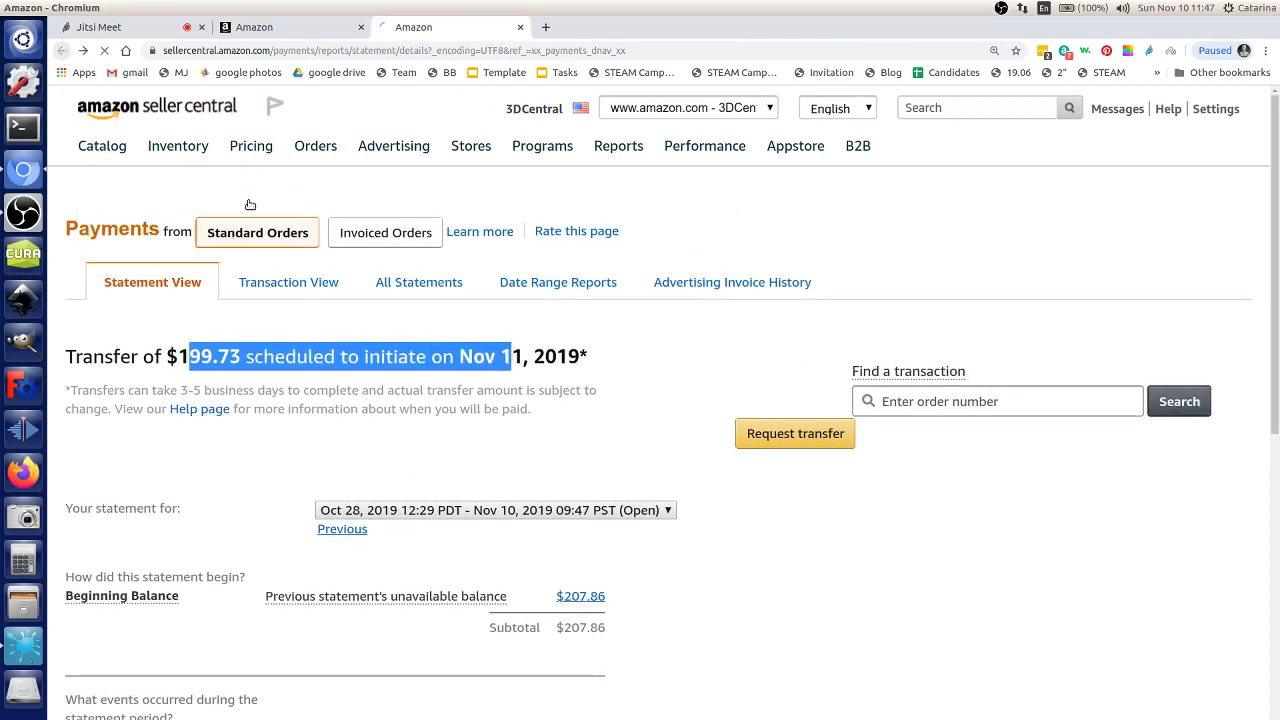
mouse_move(178, 145)
click(200, 183)
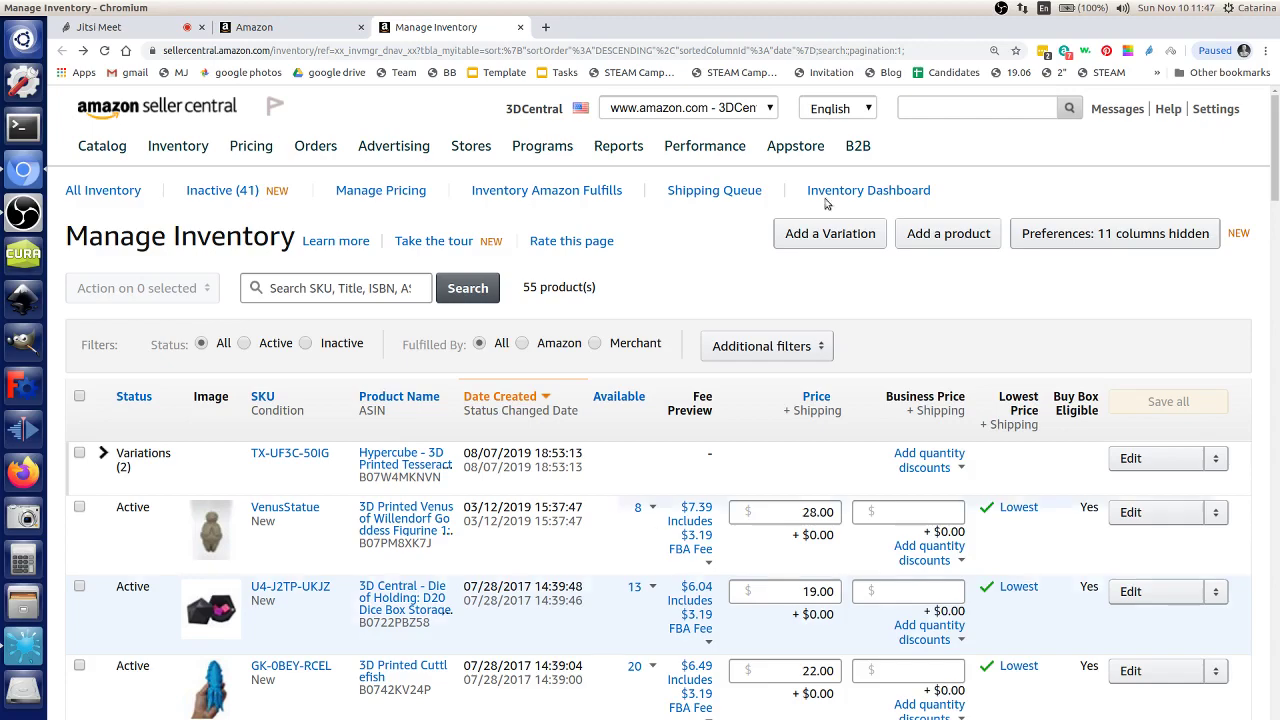
Step: Sort inventory by Available, highest first, with Life Counter (29 units) on top, and scan the fee previews
scroll(703, 405, down, 2)
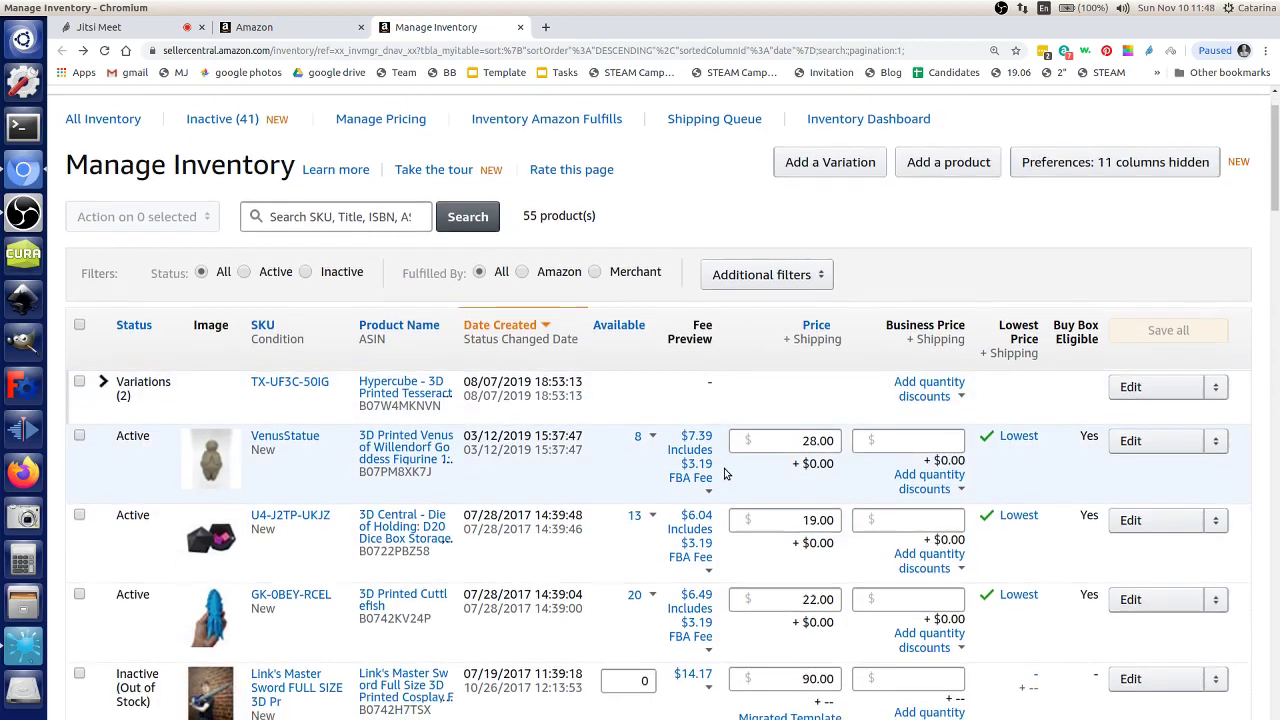
scroll(660, 360, up, 1)
click(644, 327)
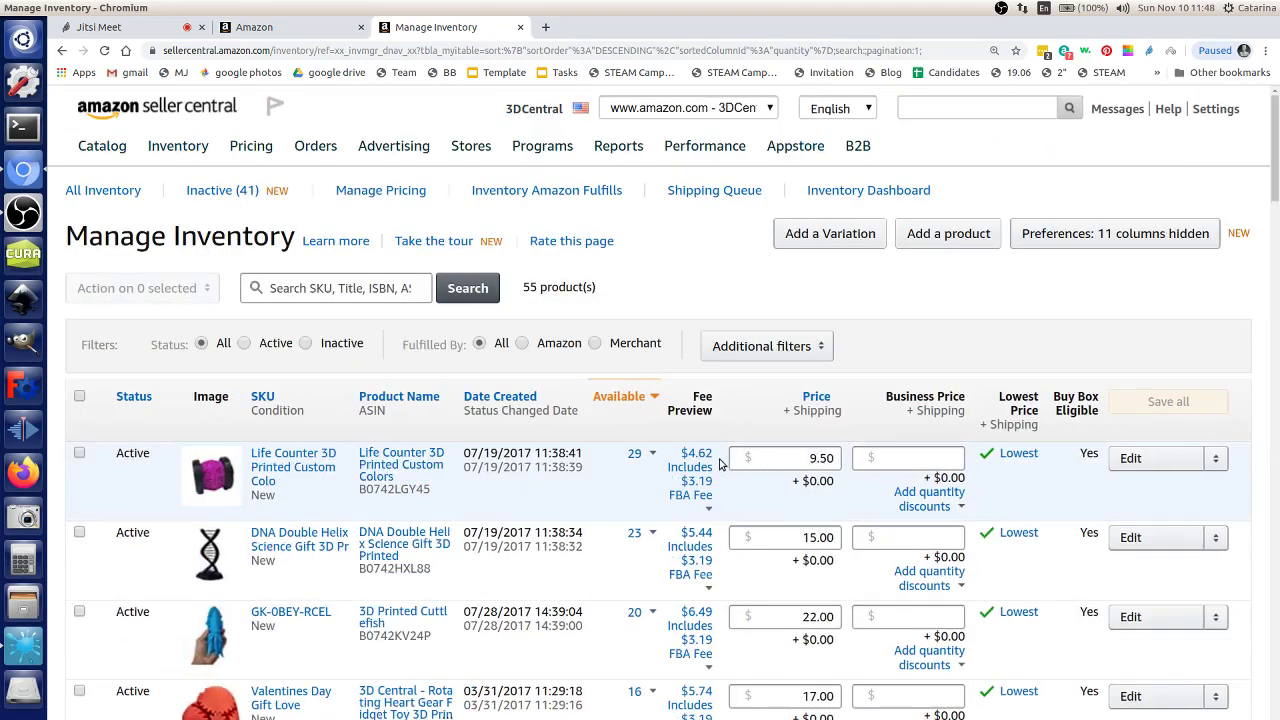
drag(686, 456, 798, 458)
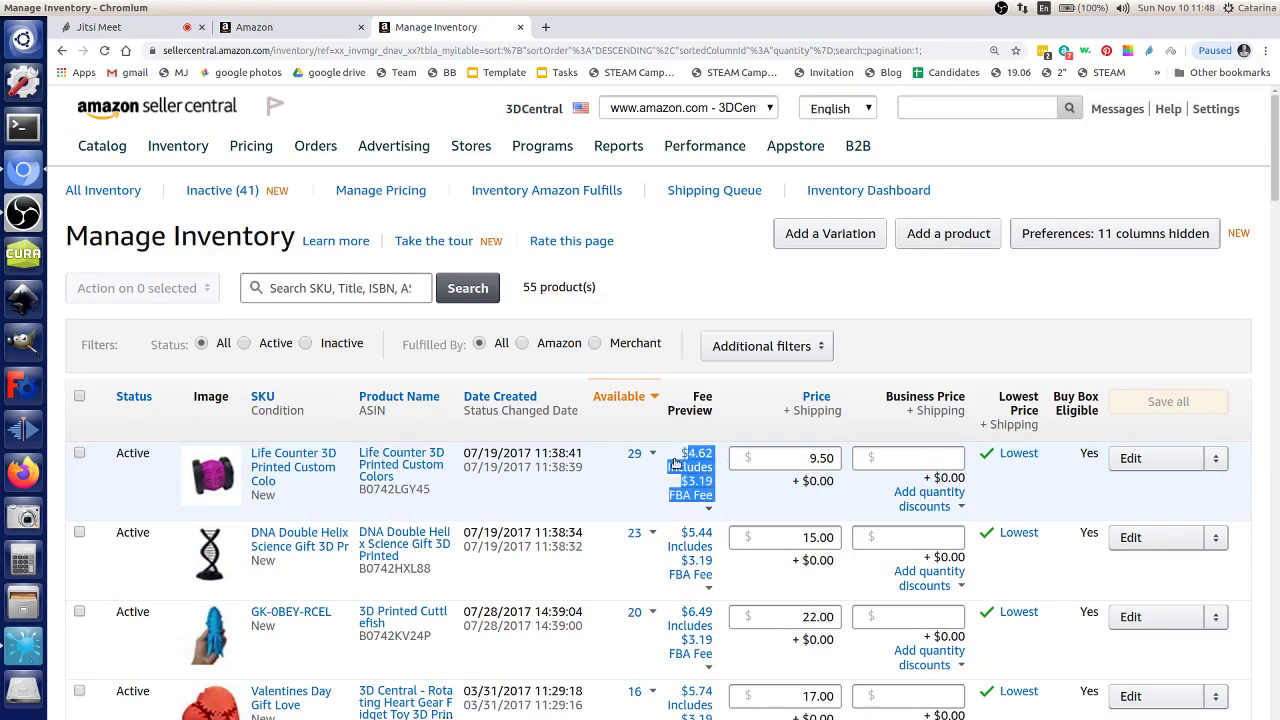
scroll(722, 498, down, 3)
scroll(725, 505, down, 7)
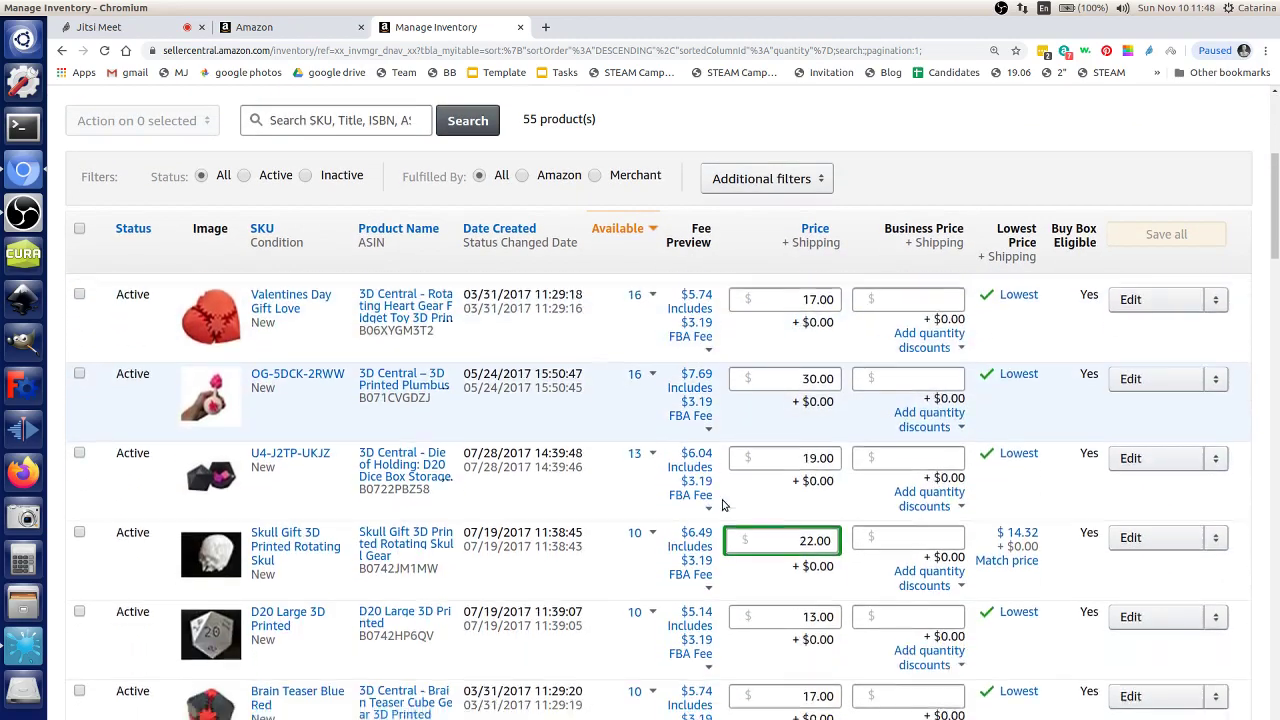
scroll(715, 500, up, 4)
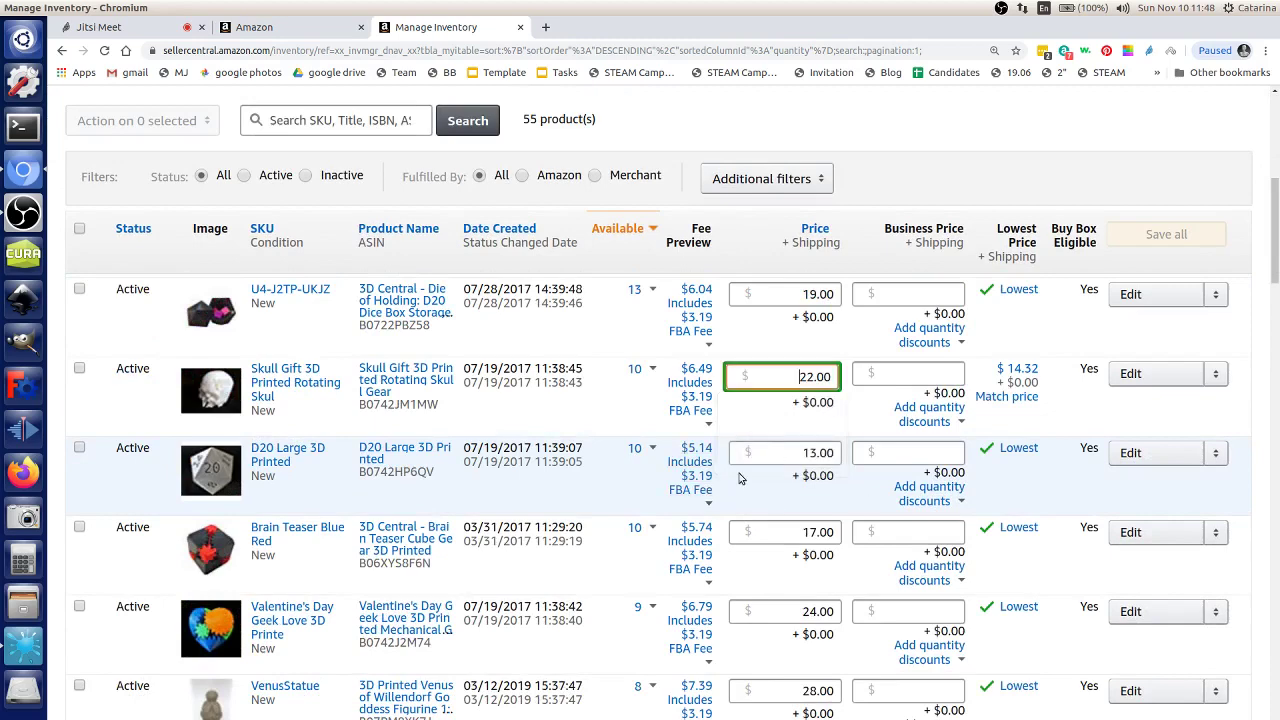
scroll(725, 490, up, 2)
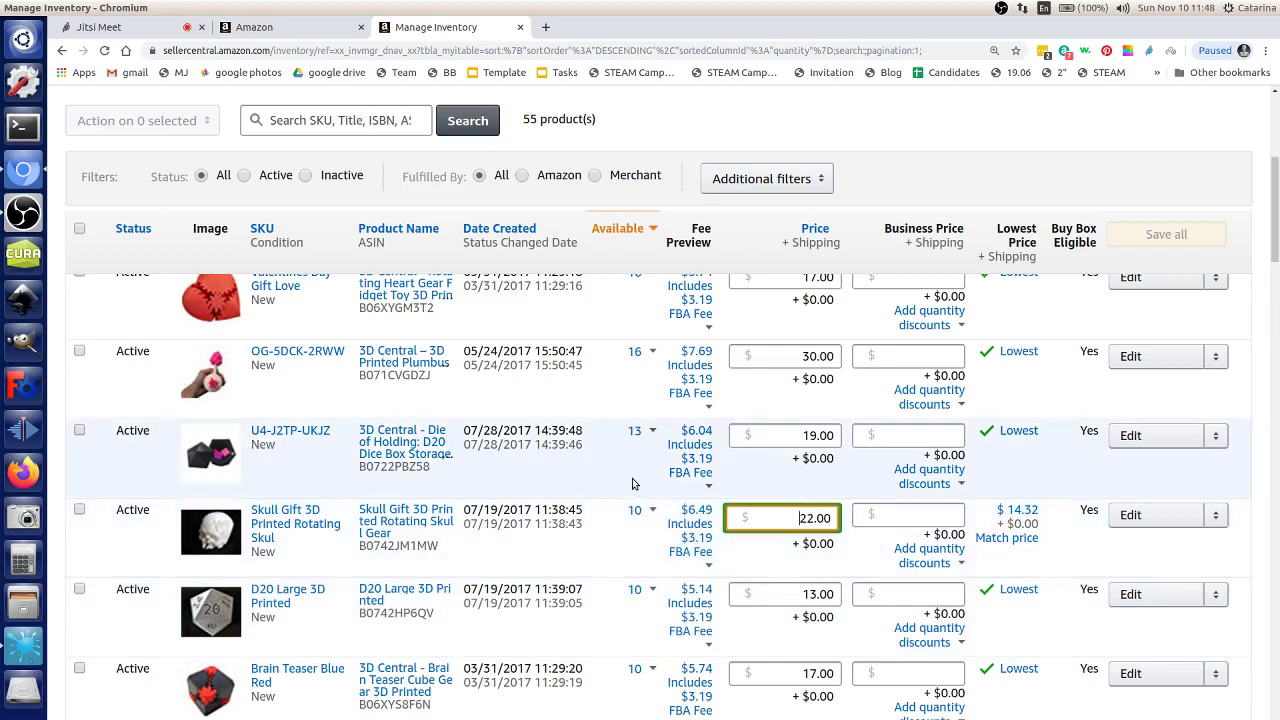
click(545, 27)
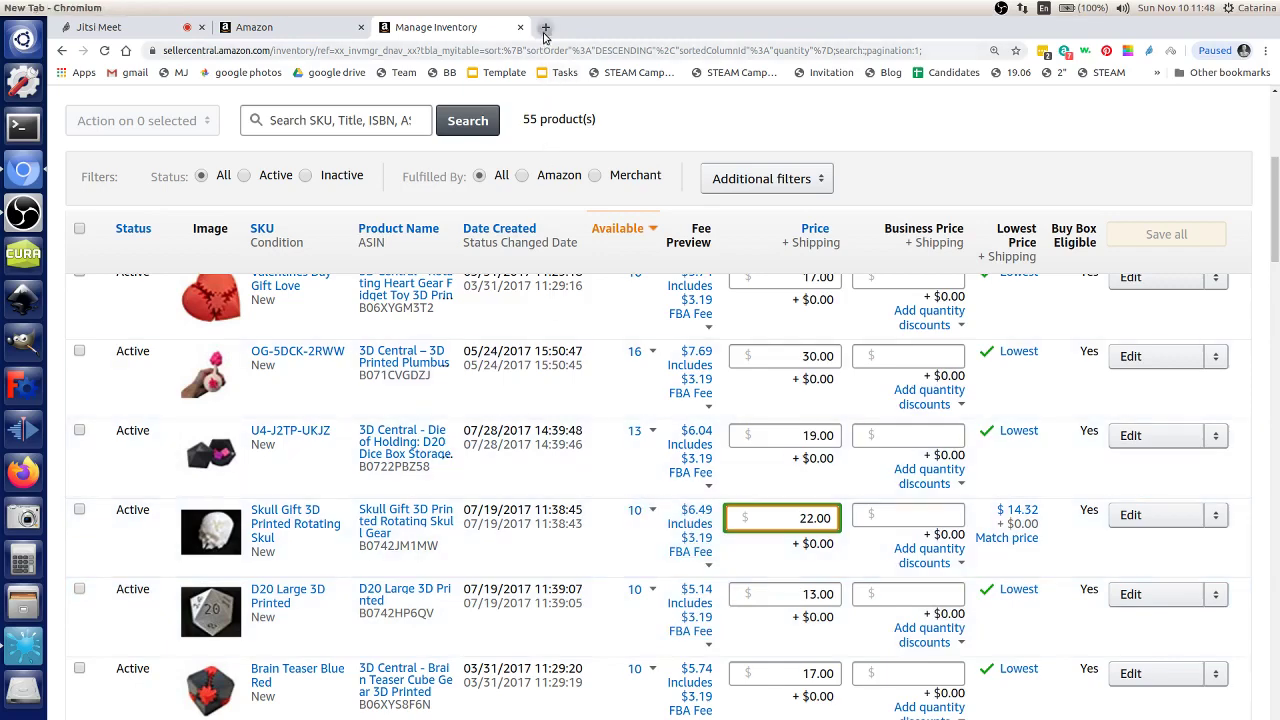
Step: Google 'referral fees for amazon by category' and open the Amazon fee schedule result in a new tab
click(553, 300)
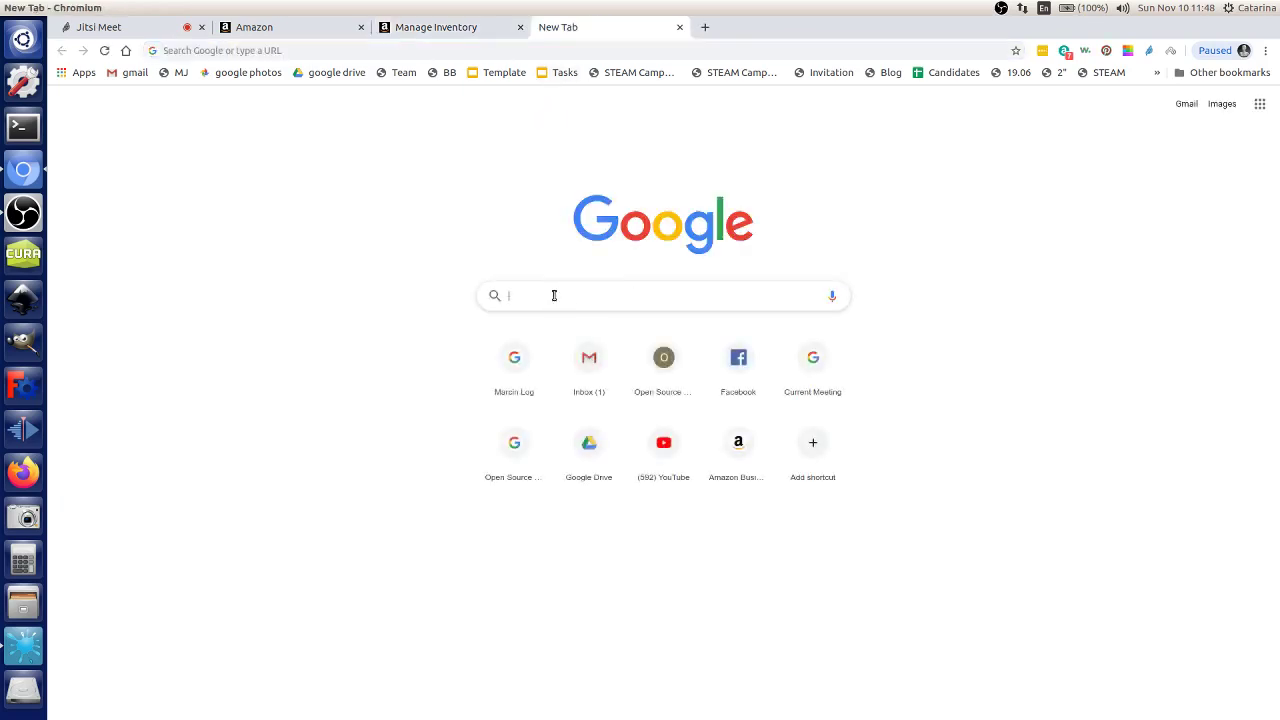
text(referral fees for)
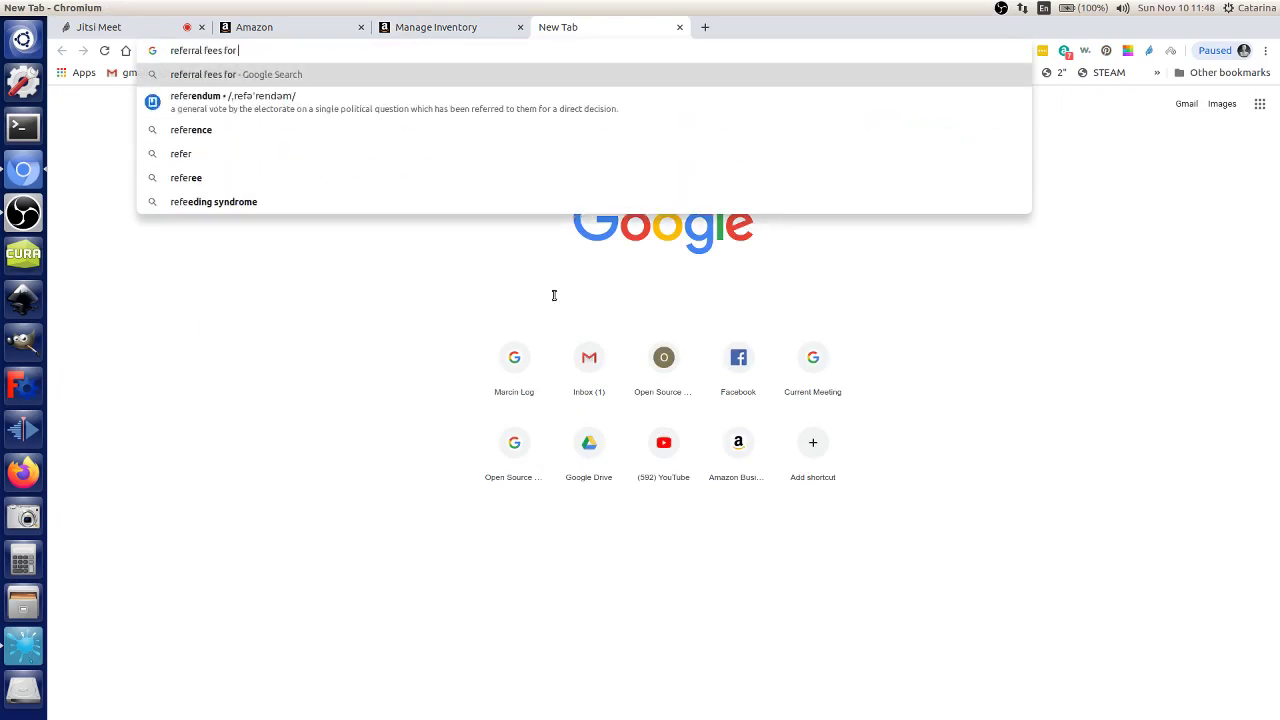
text( amazon by category)
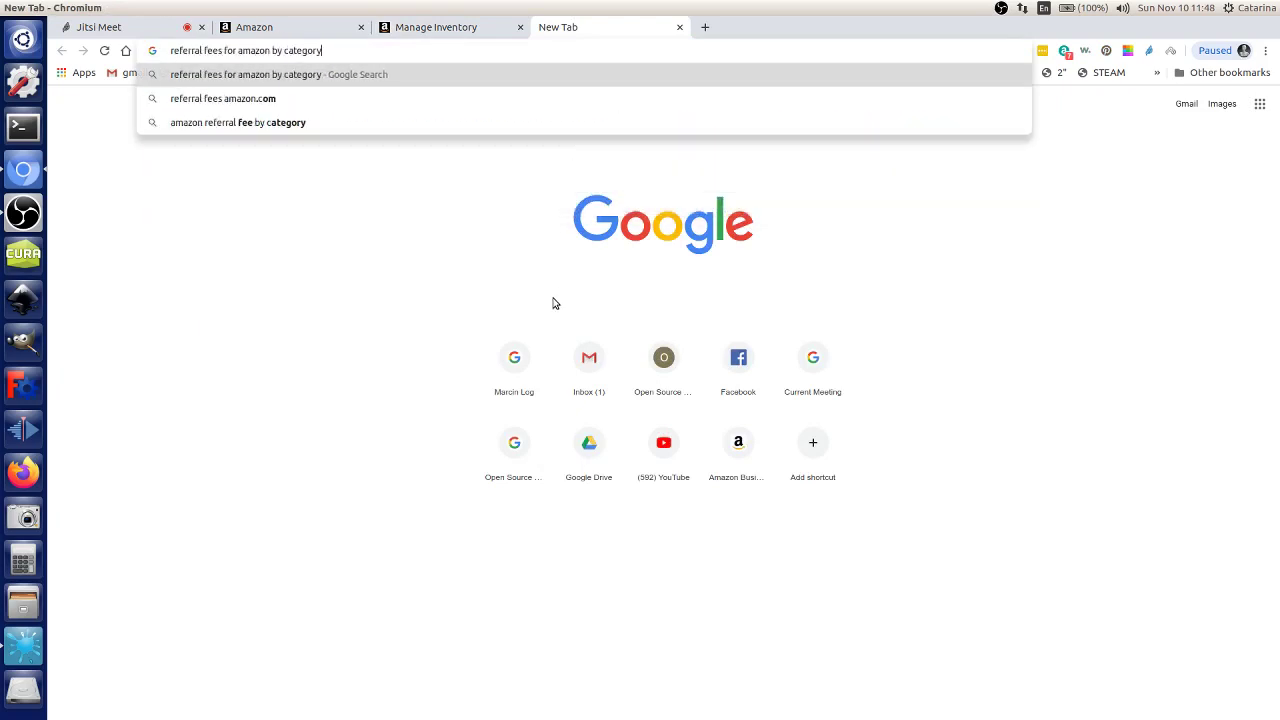
key(Return)
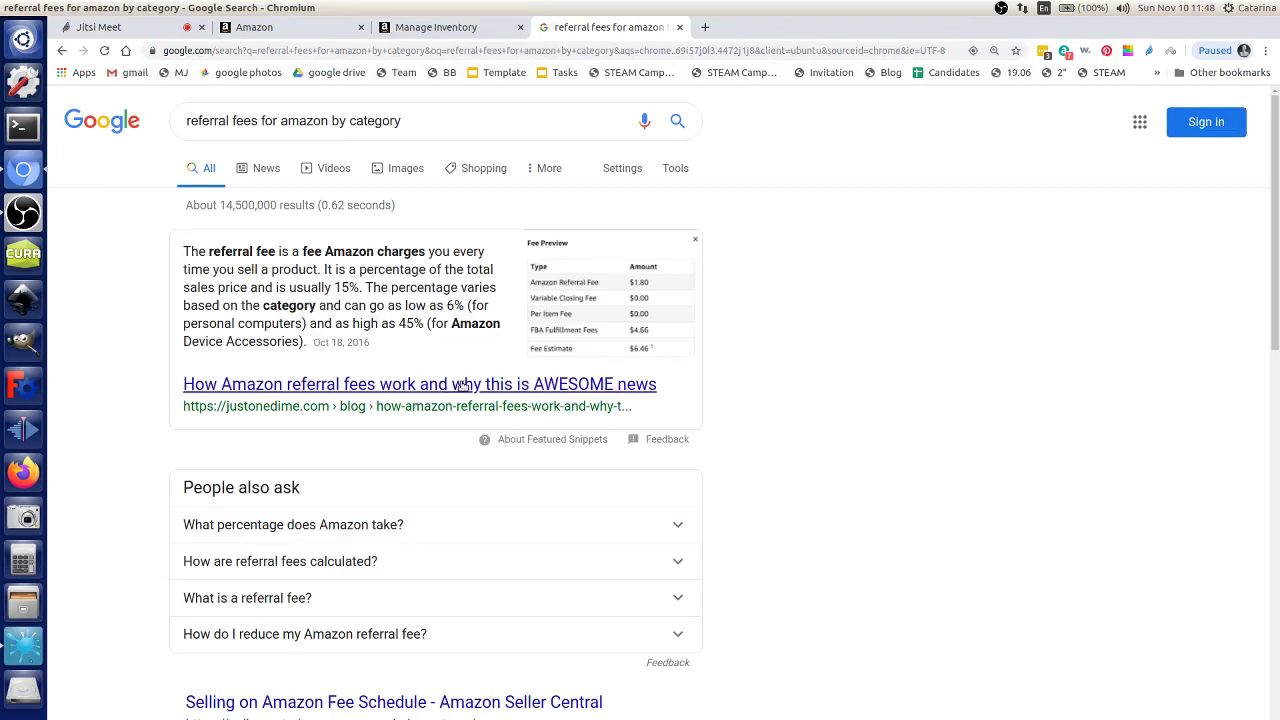
scroll(470, 397, down, 1)
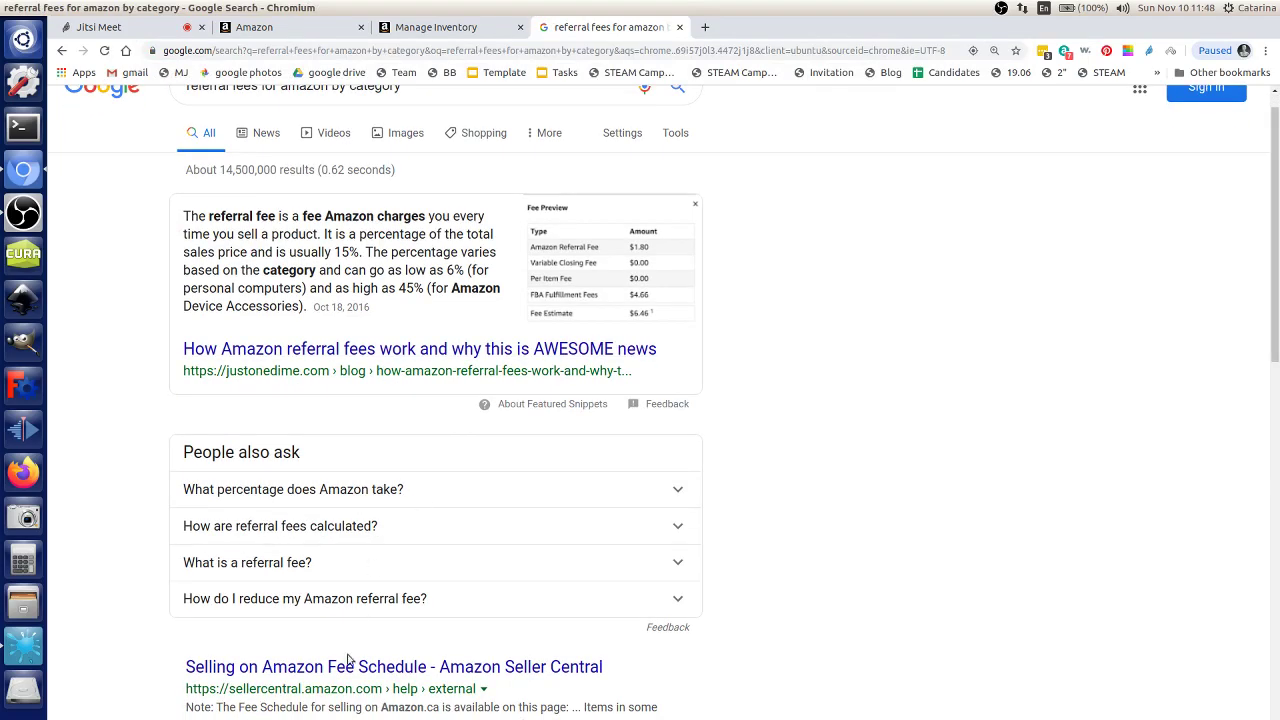
middle_click(378, 677)
Step: Read the snippet's 15% typical referral fee, ranging 6% to 45%, then go to the fee schedule tab
scroll(378, 677, down, 1)
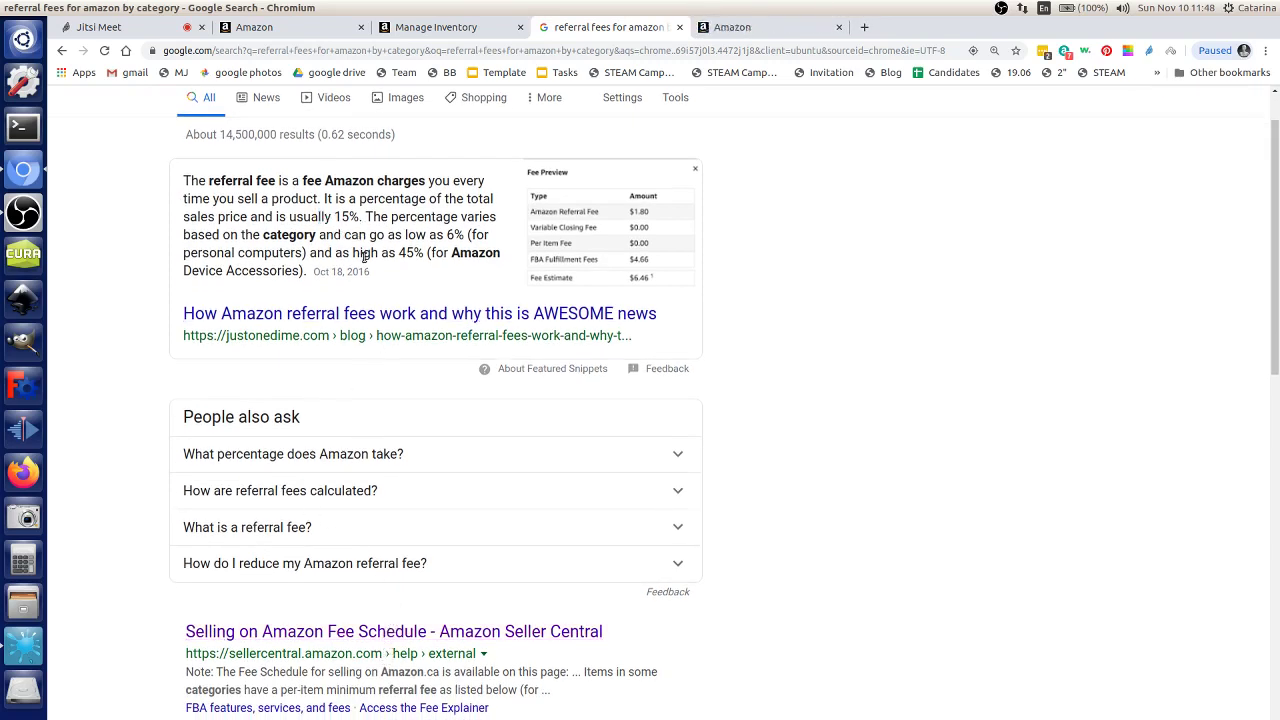
drag(381, 253, 448, 240)
click(401, 253)
click(448, 242)
drag(302, 253, 298, 232)
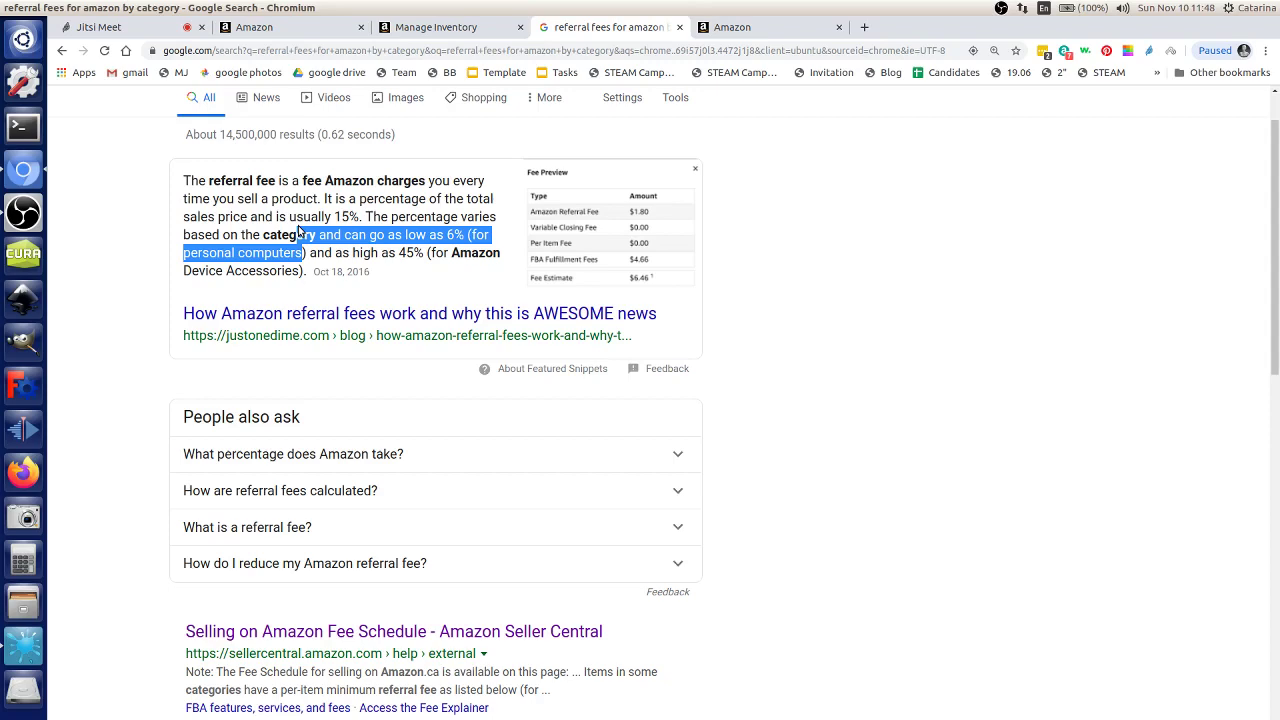
double_click(734, 14)
double_click(733, 44)
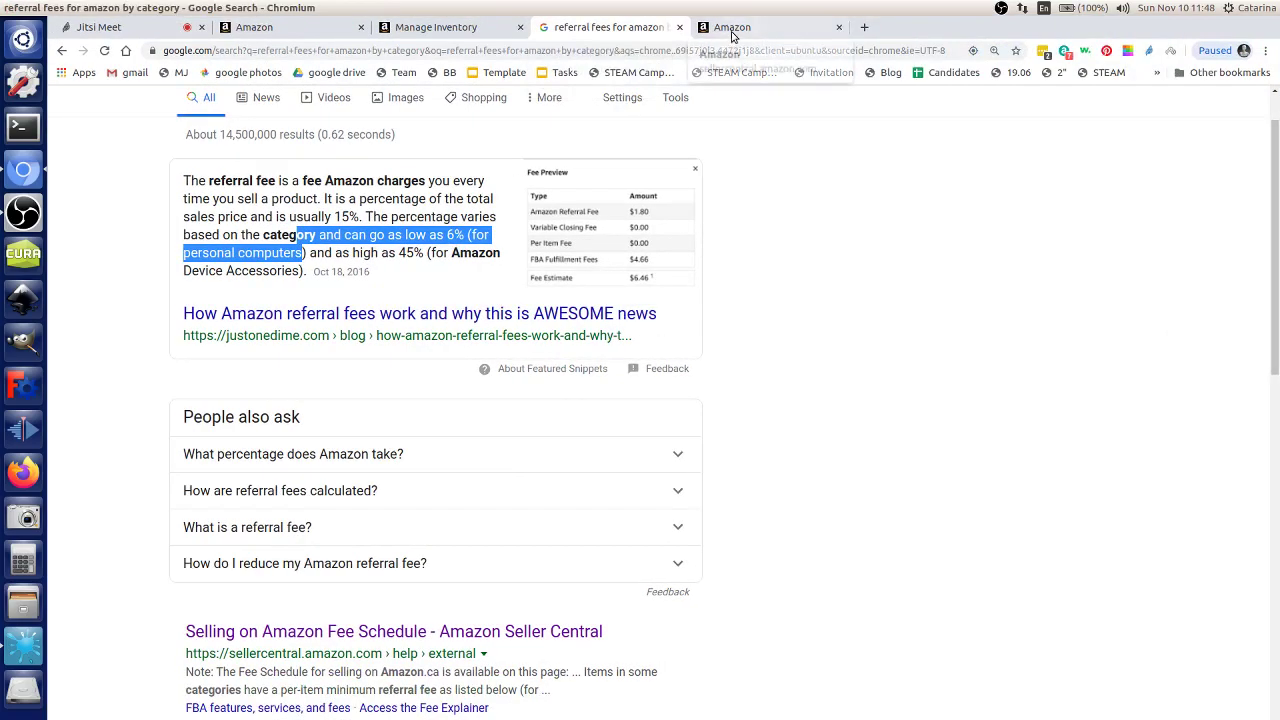
click(733, 27)
Step: Scroll through the referral fee table by category, noting rates such as 3D Printed Products at 12%
scroll(449, 502, down, 5)
scroll(449, 502, down, 20)
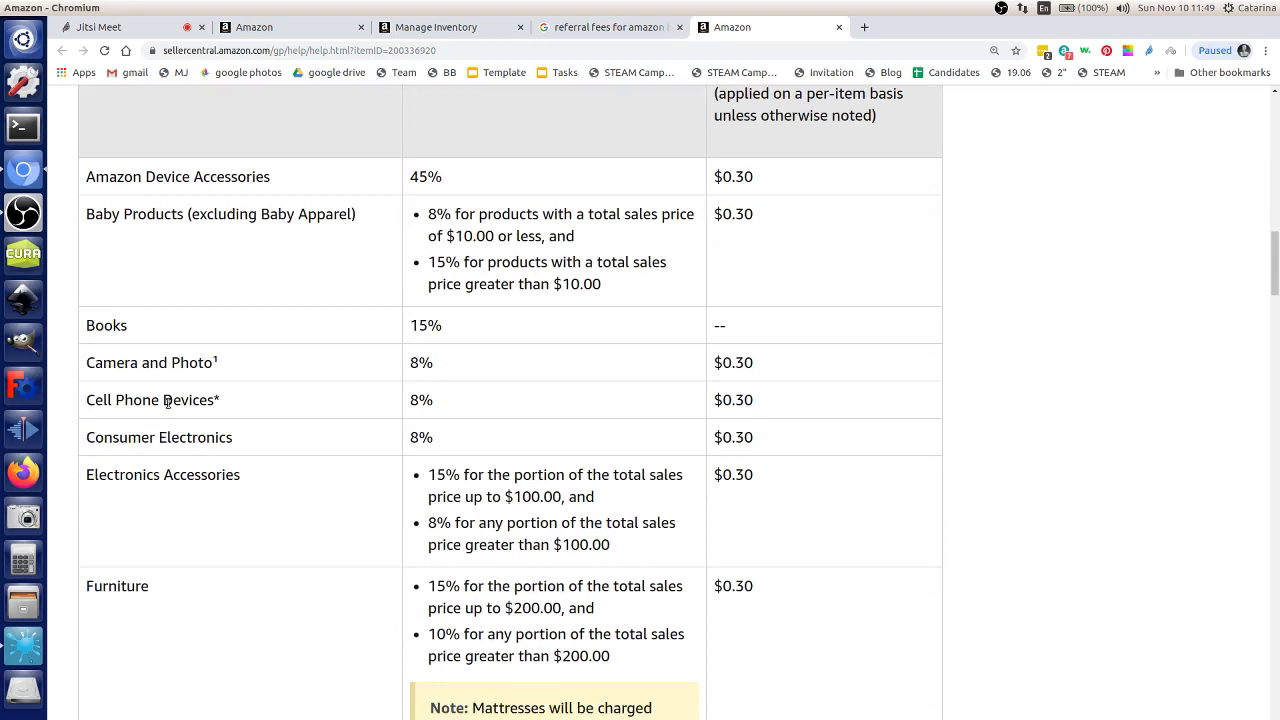
drag(166, 400, 294, 440)
click(296, 446)
scroll(480, 440, up, 3)
scroll(498, 447, down, 10)
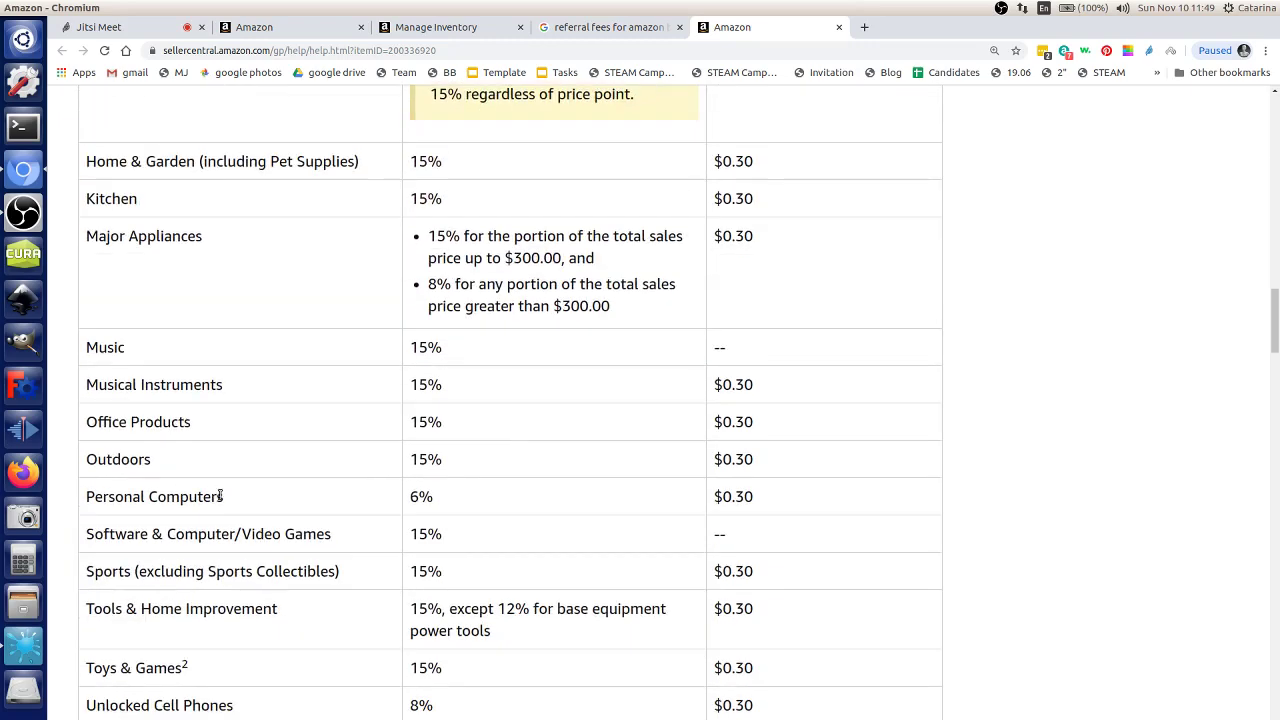
scroll(421, 498, down, 1)
scroll(426, 493, up, 1)
scroll(437, 478, down, 5)
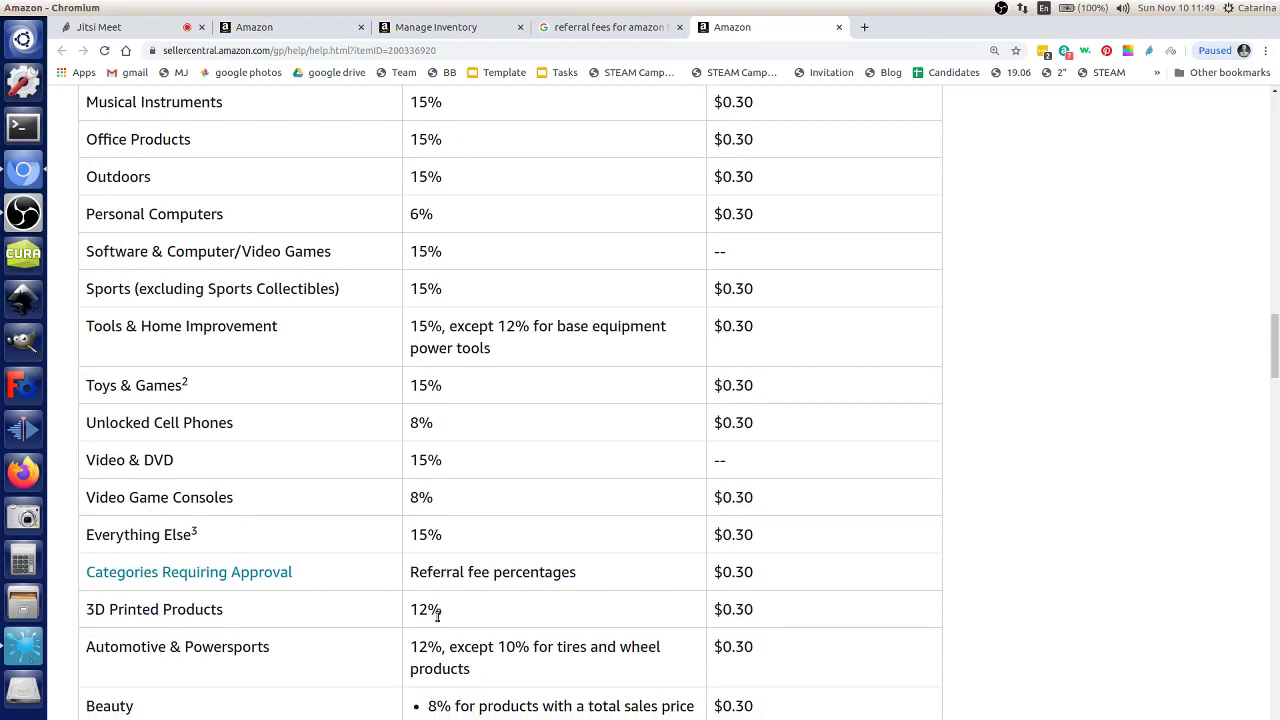
scroll(437, 616, down, 3)
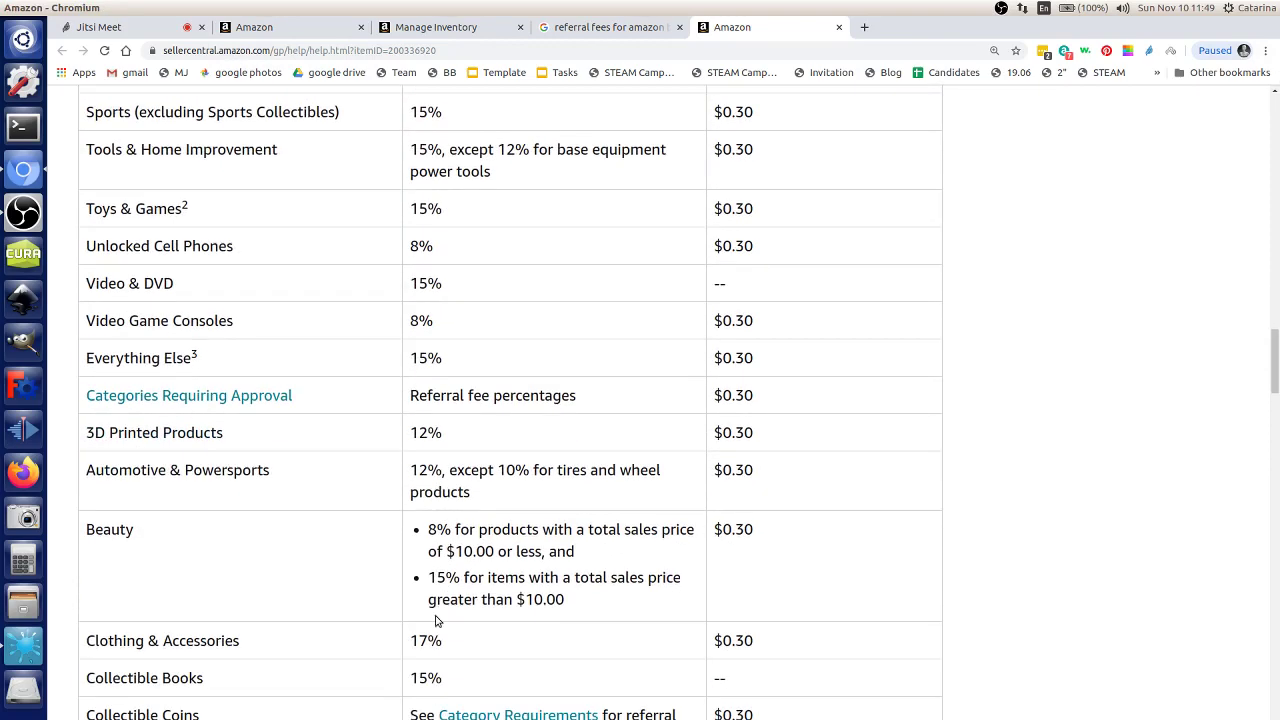
scroll(437, 618, up, 20)
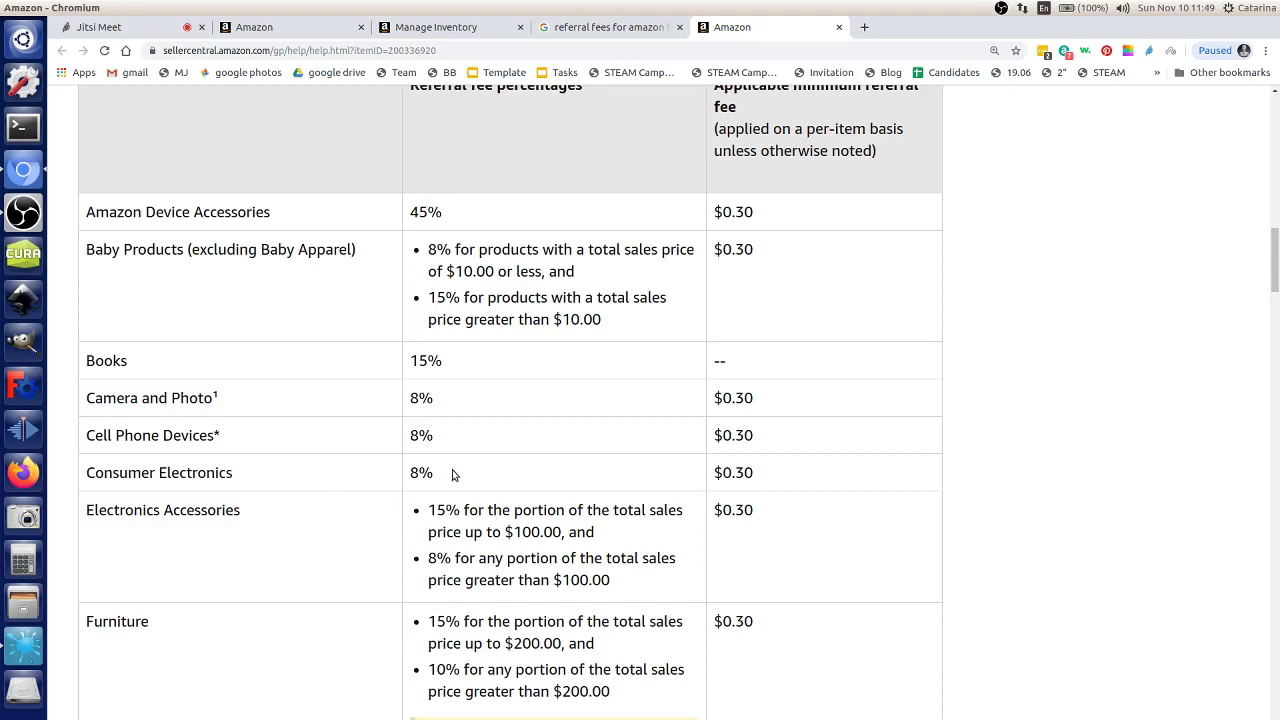
scroll(719, 513, up, 2)
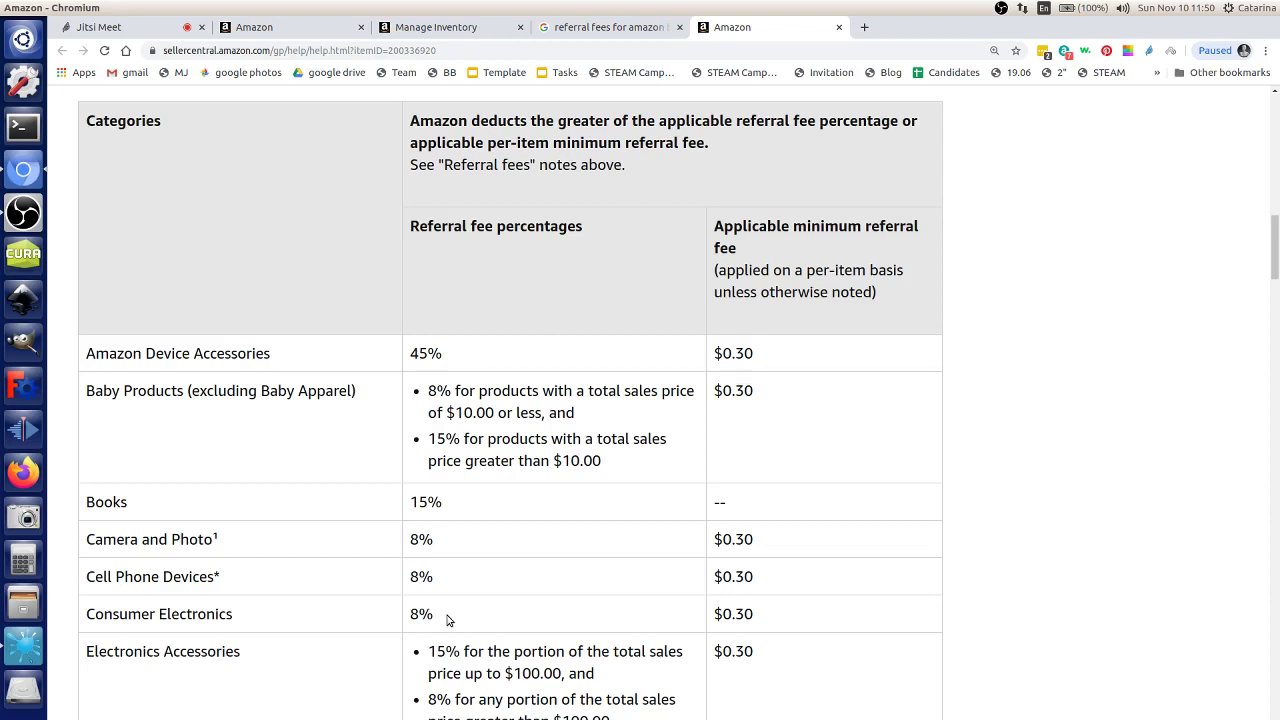
click(864, 27)
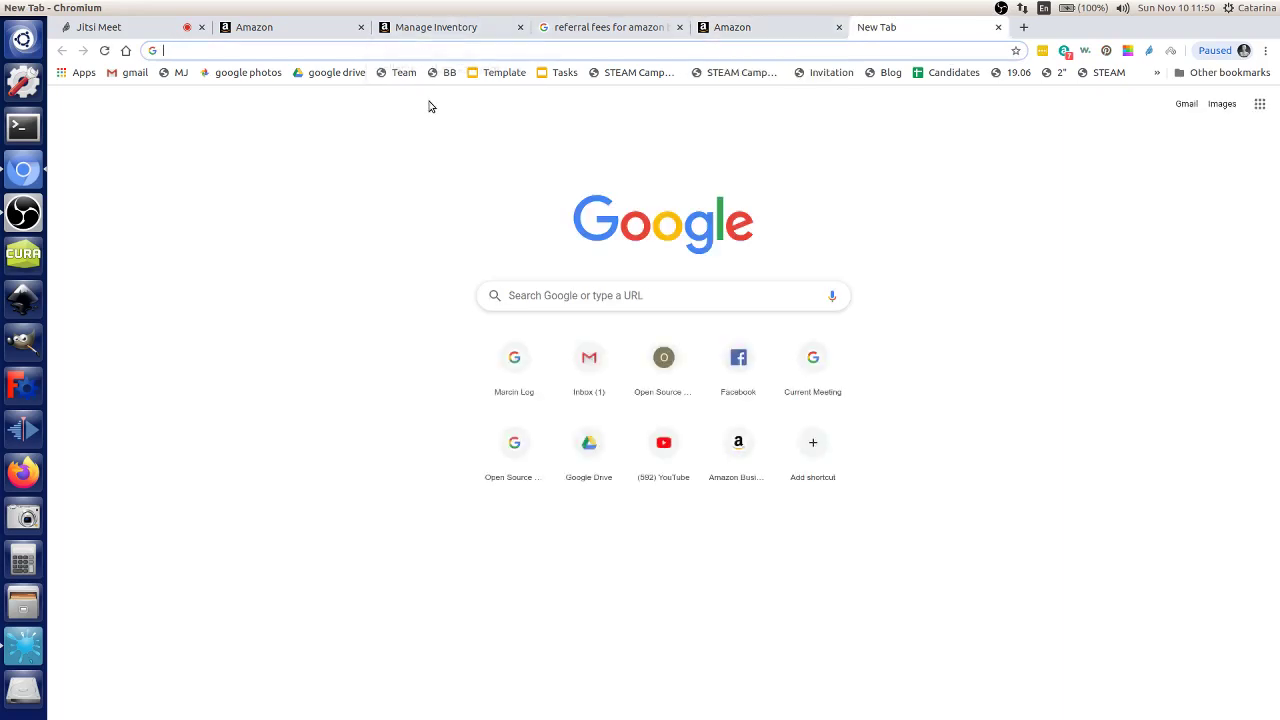
Step: Reach the personal log wiki page by editing the STEAM Camp Team page's address
click(401, 72)
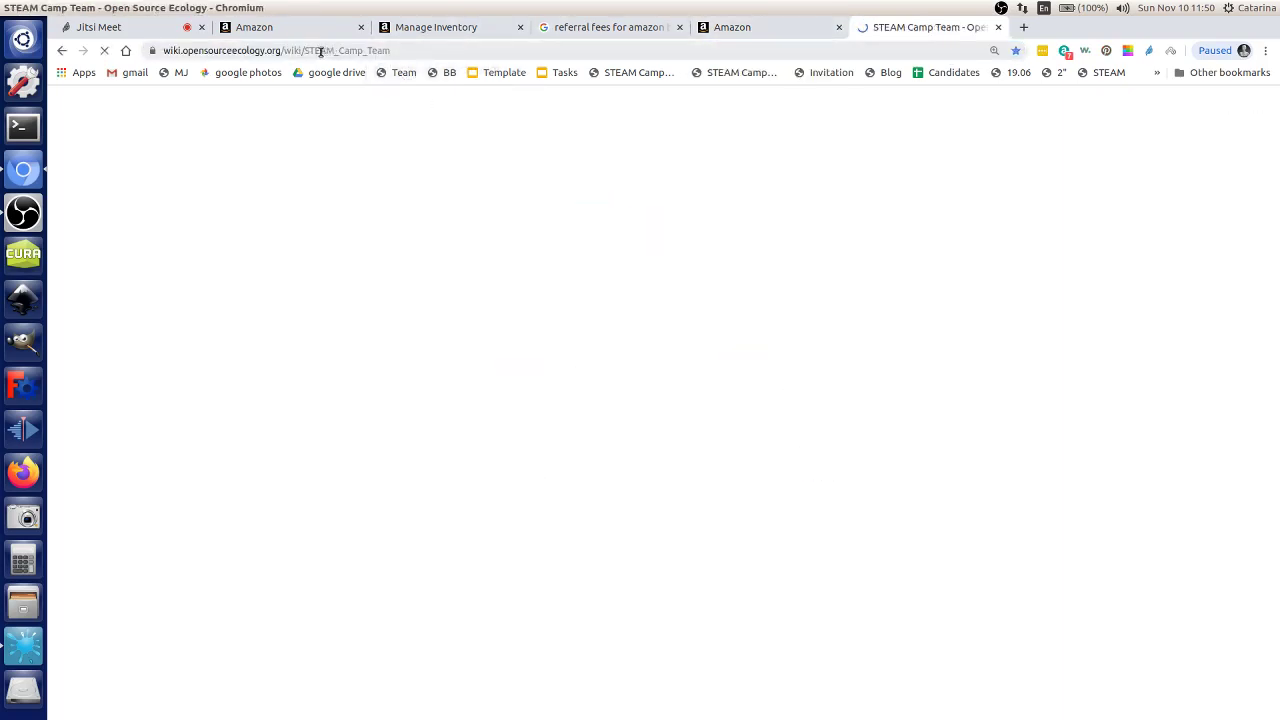
drag(298, 50, 387, 62)
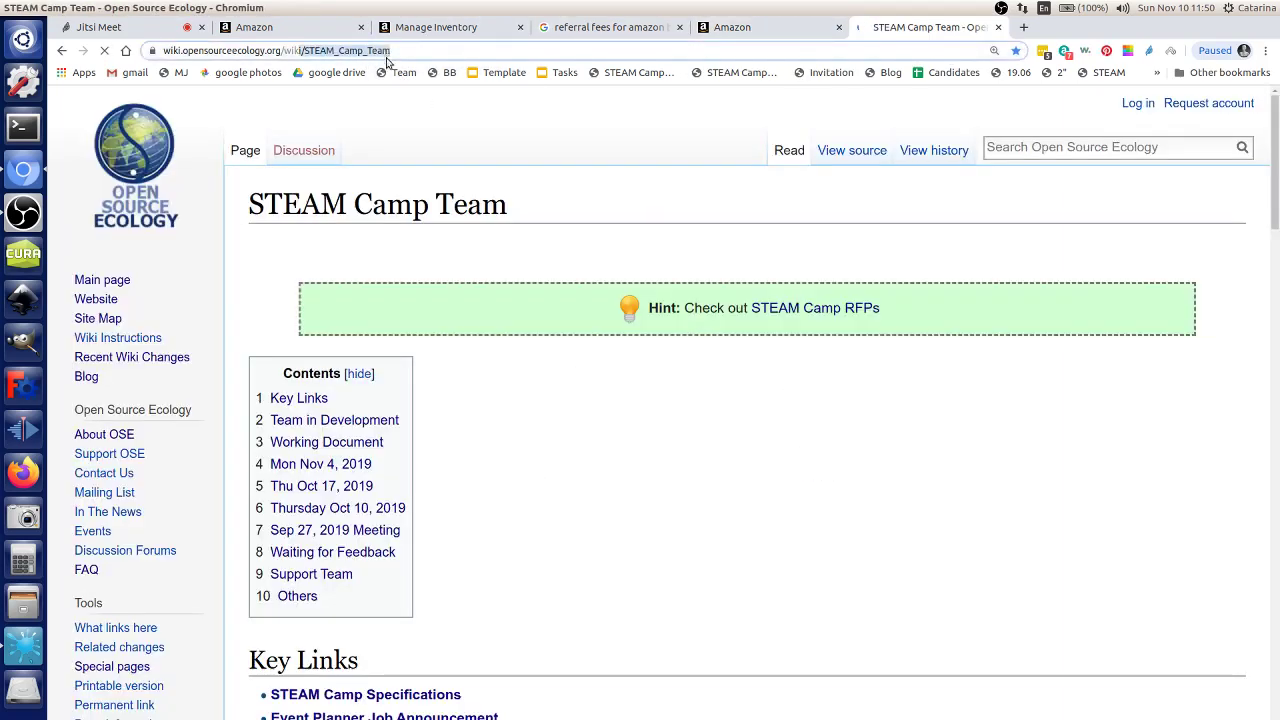
click(349, 52)
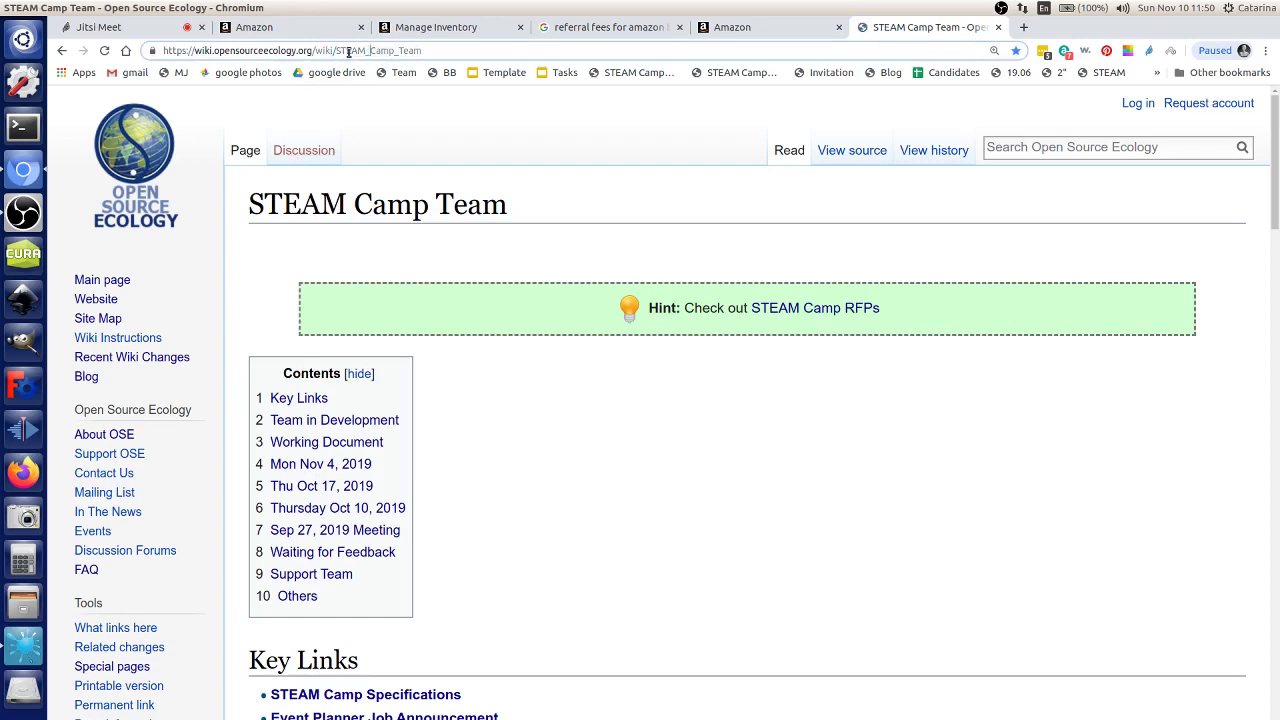
drag(335, 51, 497, 66)
text(M)
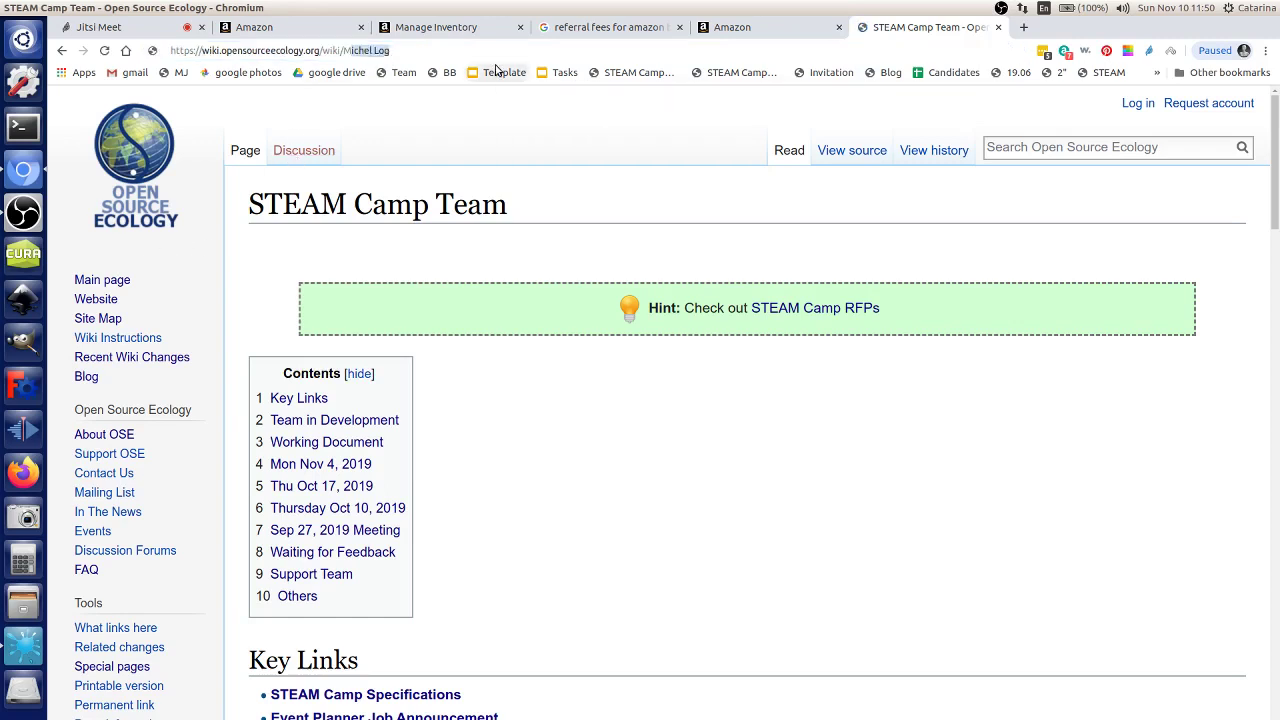
text(J)
key(Return)
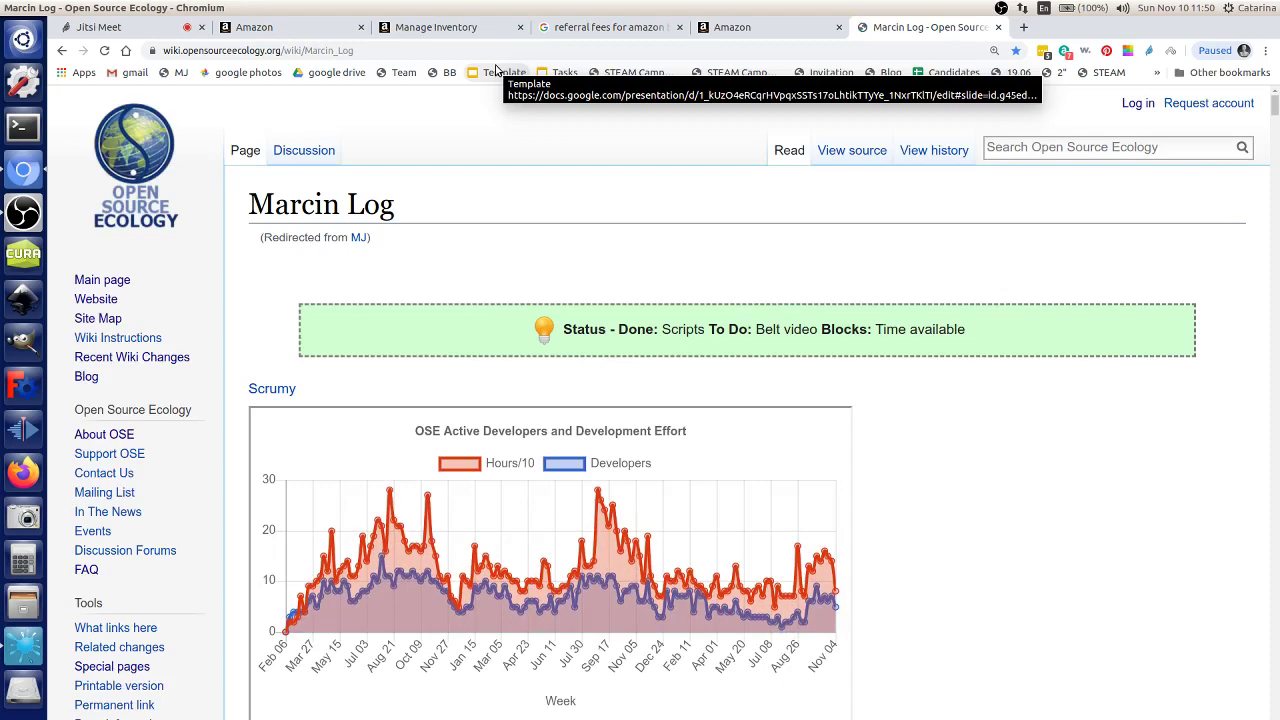
Step: Search the log for 'amazon' and follow the Mon May 6, 2019 Fulfillment by Amazon link
scroll(630, 170, down, 6)
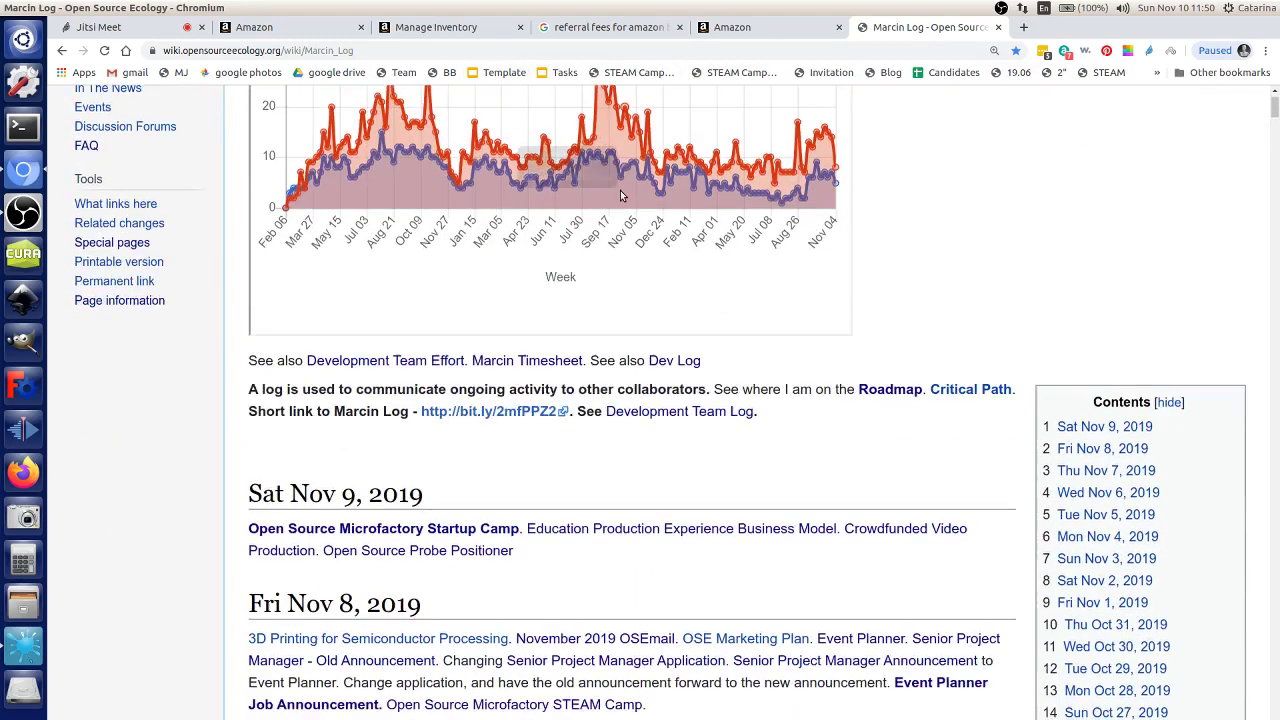
key(ctrl+f)
text(amazon)
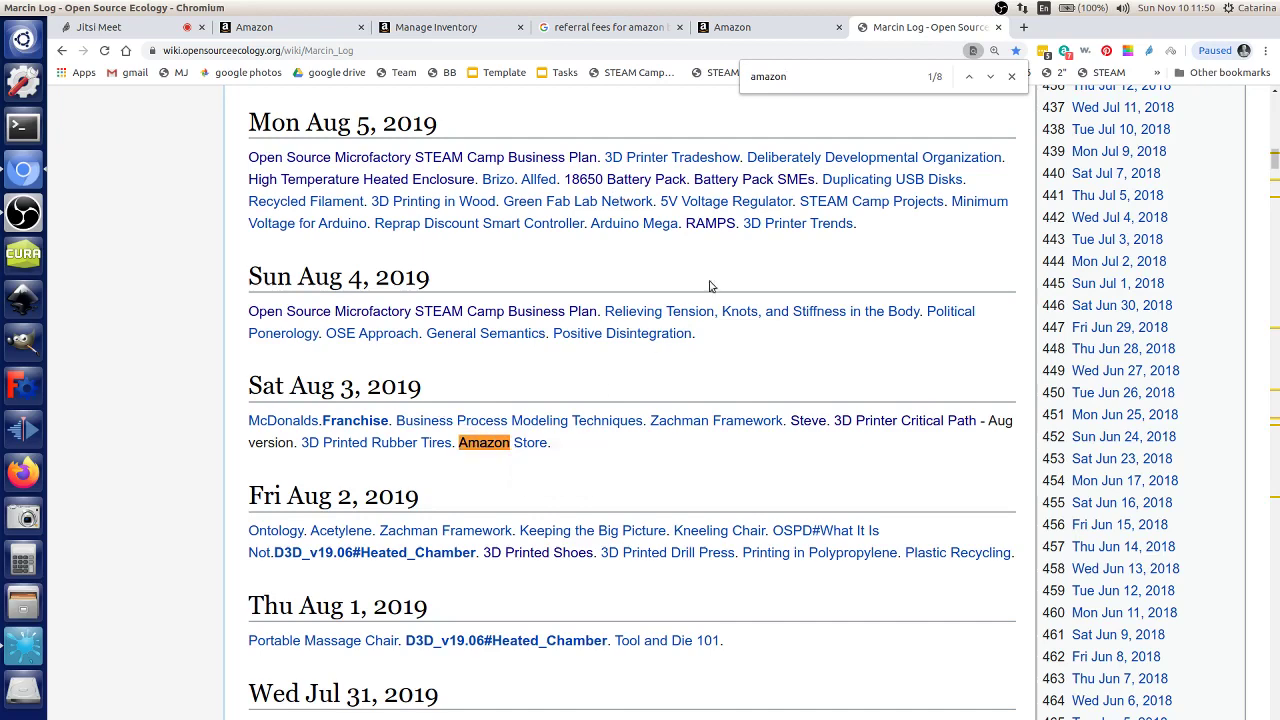
click(991, 78)
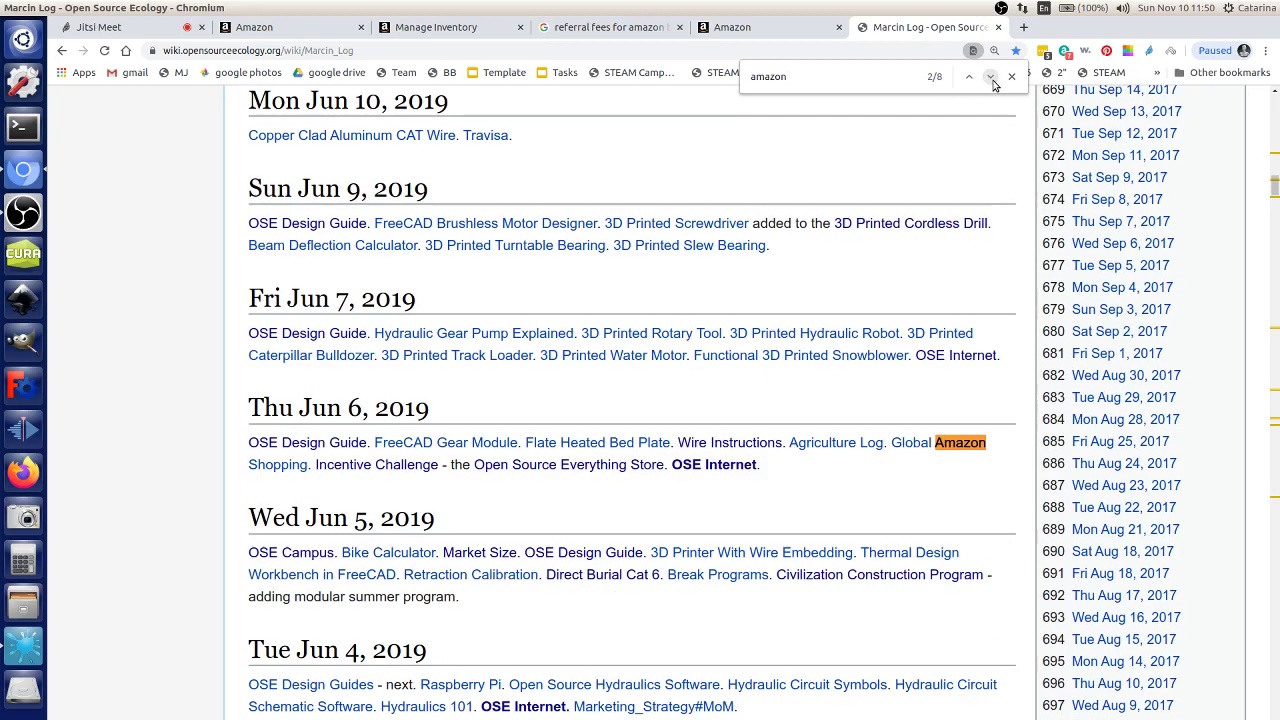
click(991, 78)
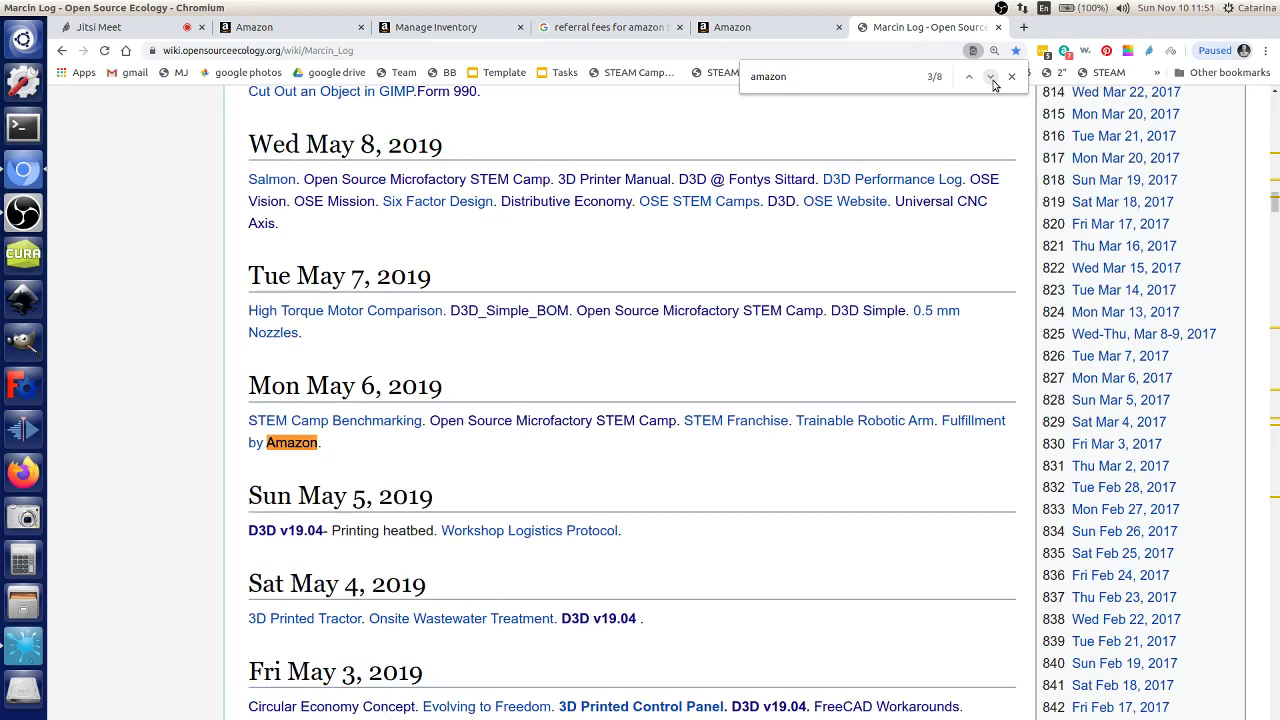
click(991, 78)
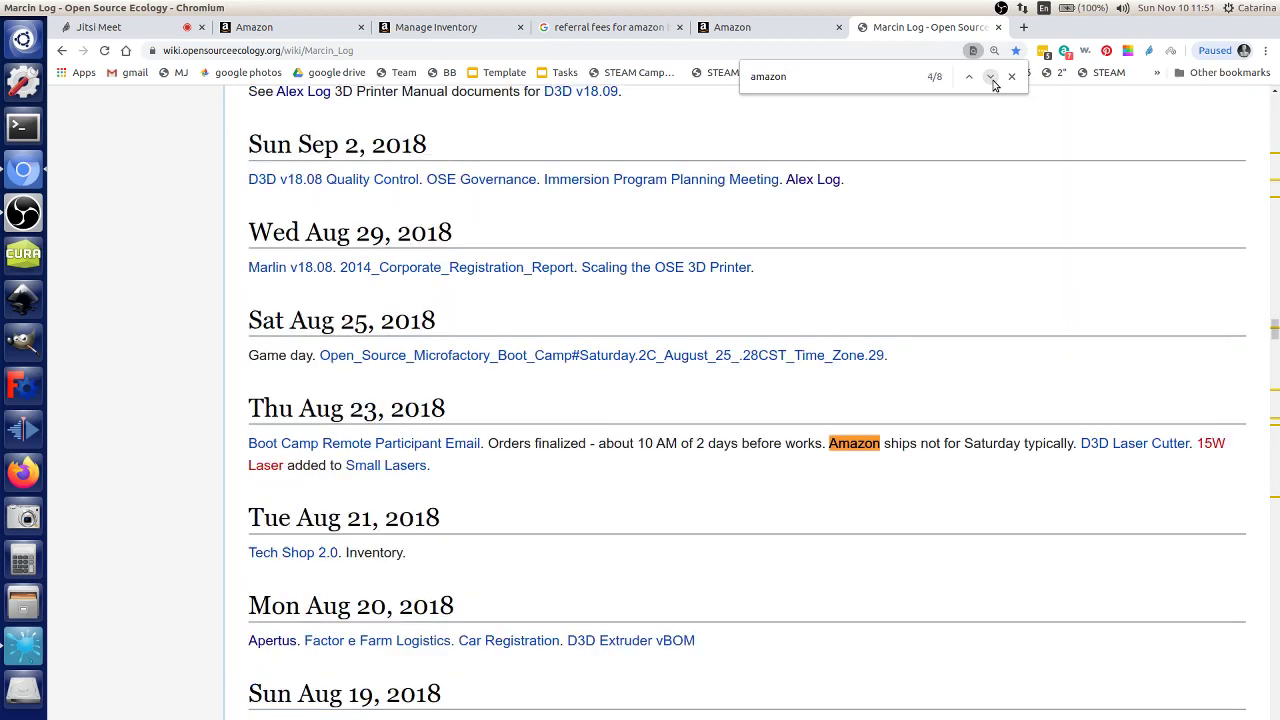
click(991, 78)
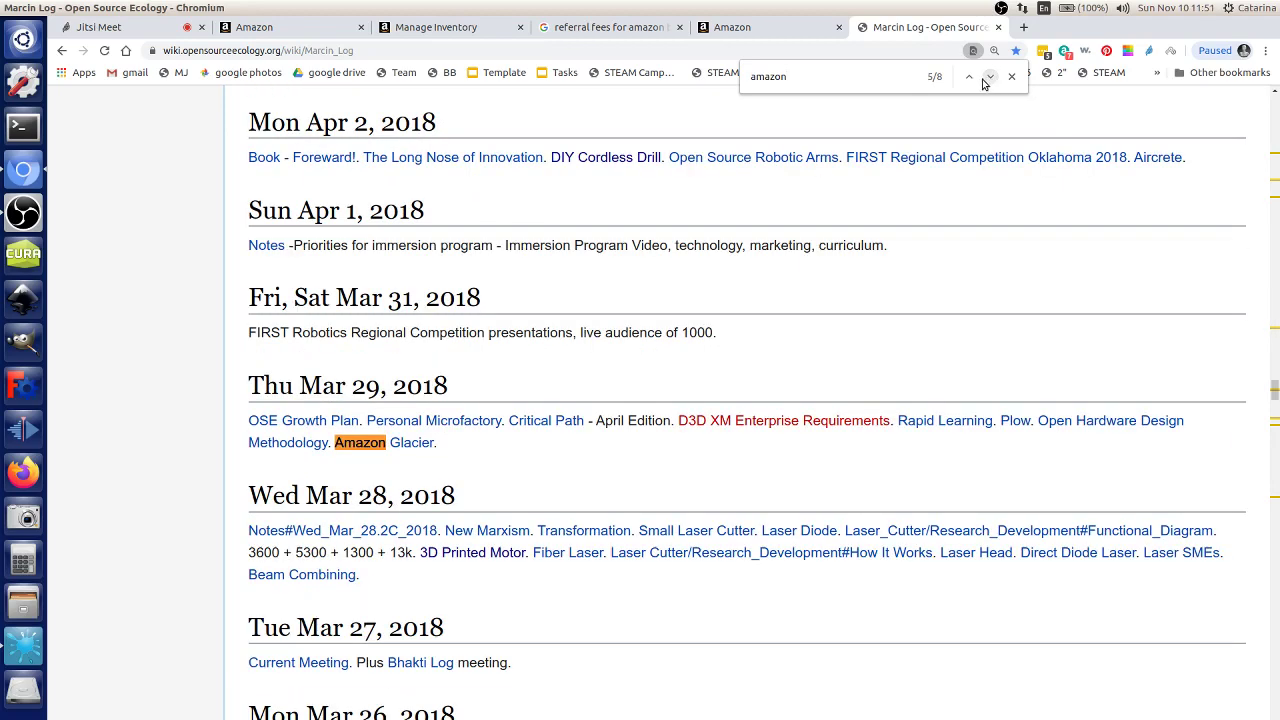
click(969, 78)
click(969, 78)
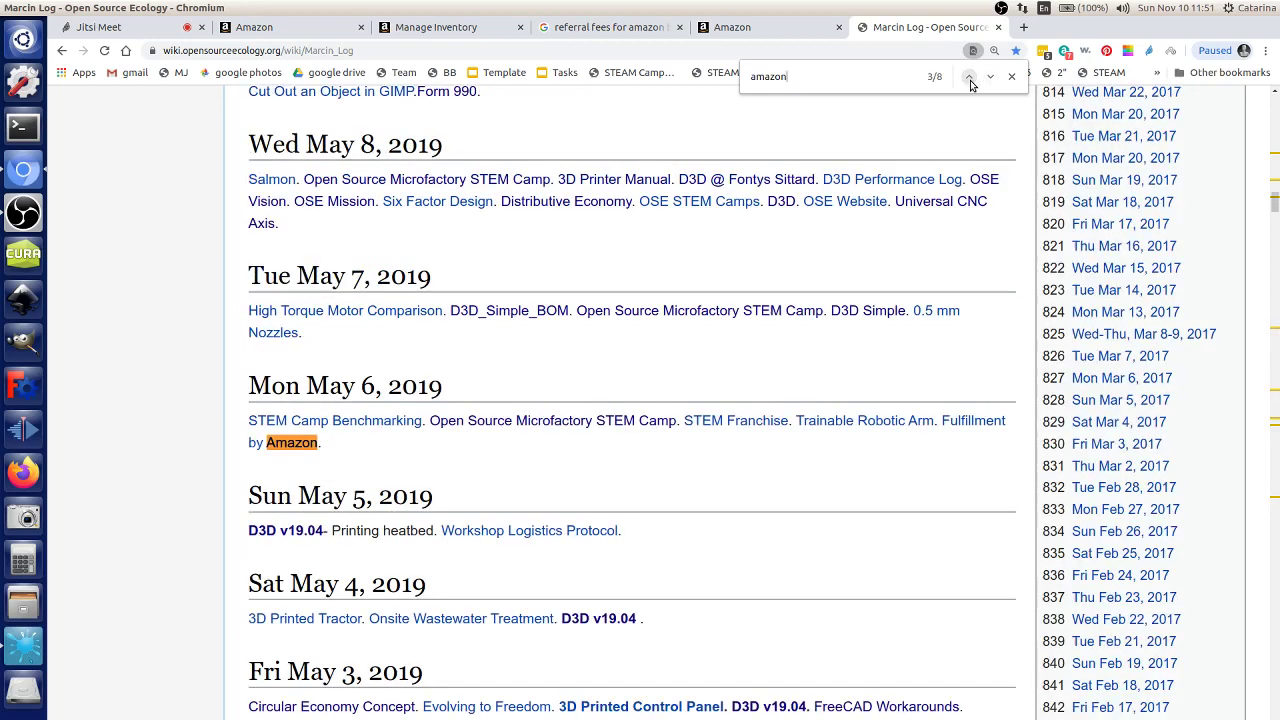
click(977, 421)
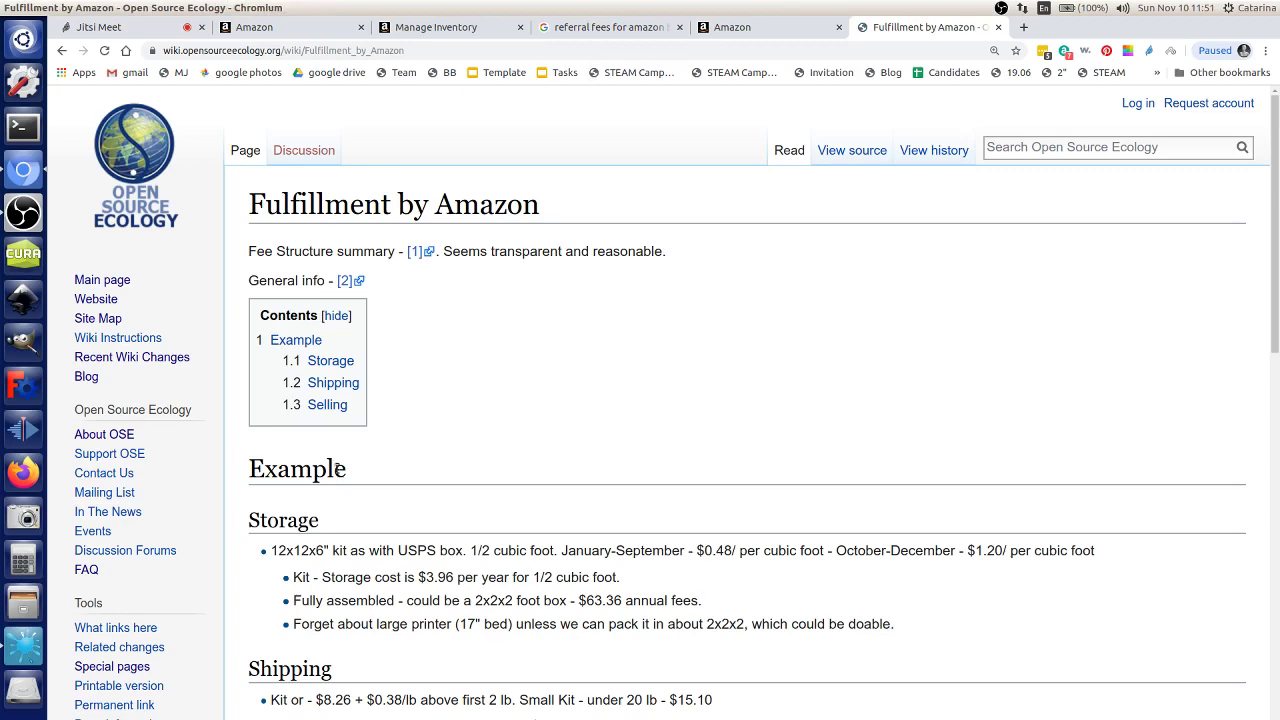
Step: Scroll to the Example and highlight the 12x12x6" kit storage line ($3.96 per year)
scroll(340, 468, down, 3)
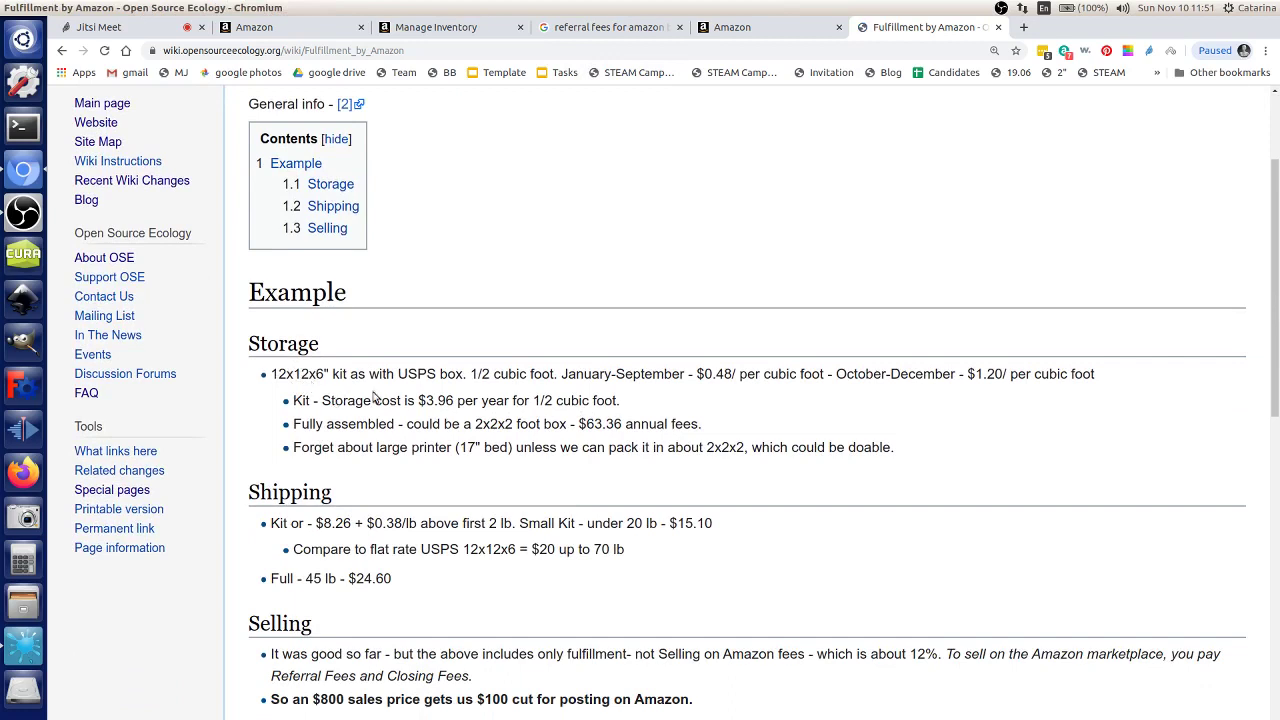
drag(467, 374, 267, 366)
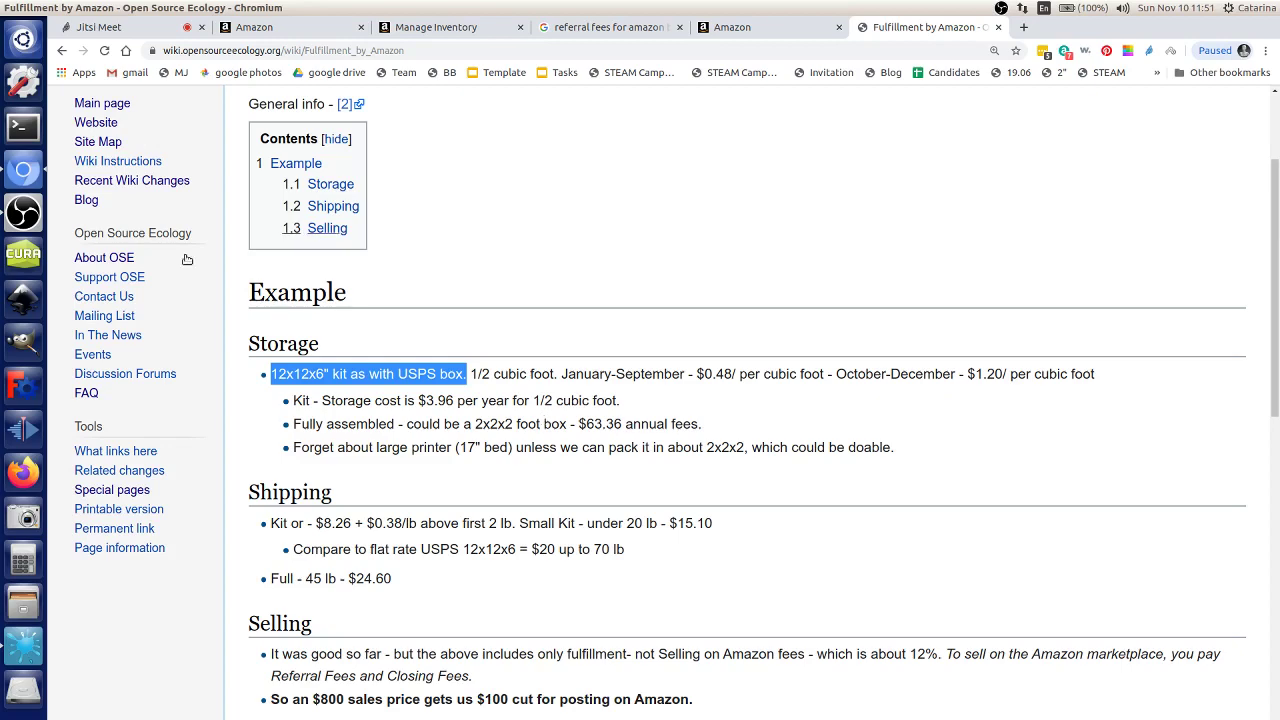
Step: Go to the Manage Inventory tab, open Manage FBA Inventory, then the Inventory Planning dashboard
click(425, 28)
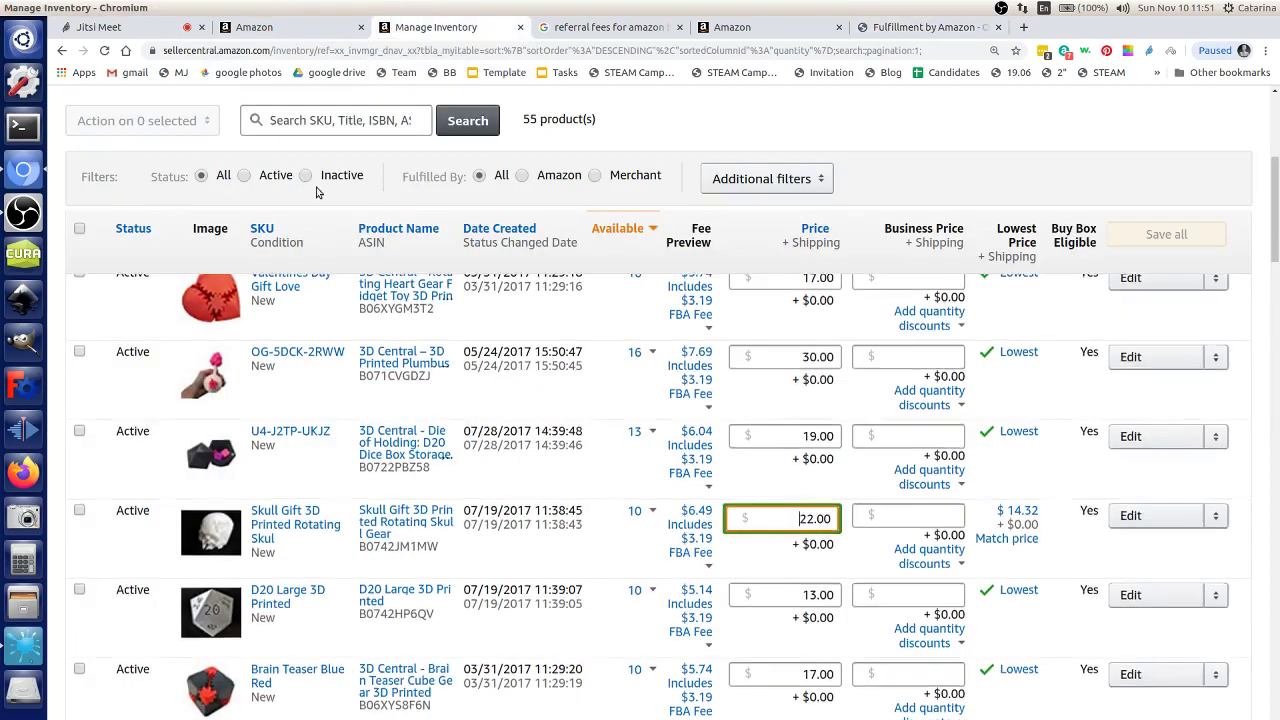
scroll(290, 190, up, 5)
mouse_move(228, 147)
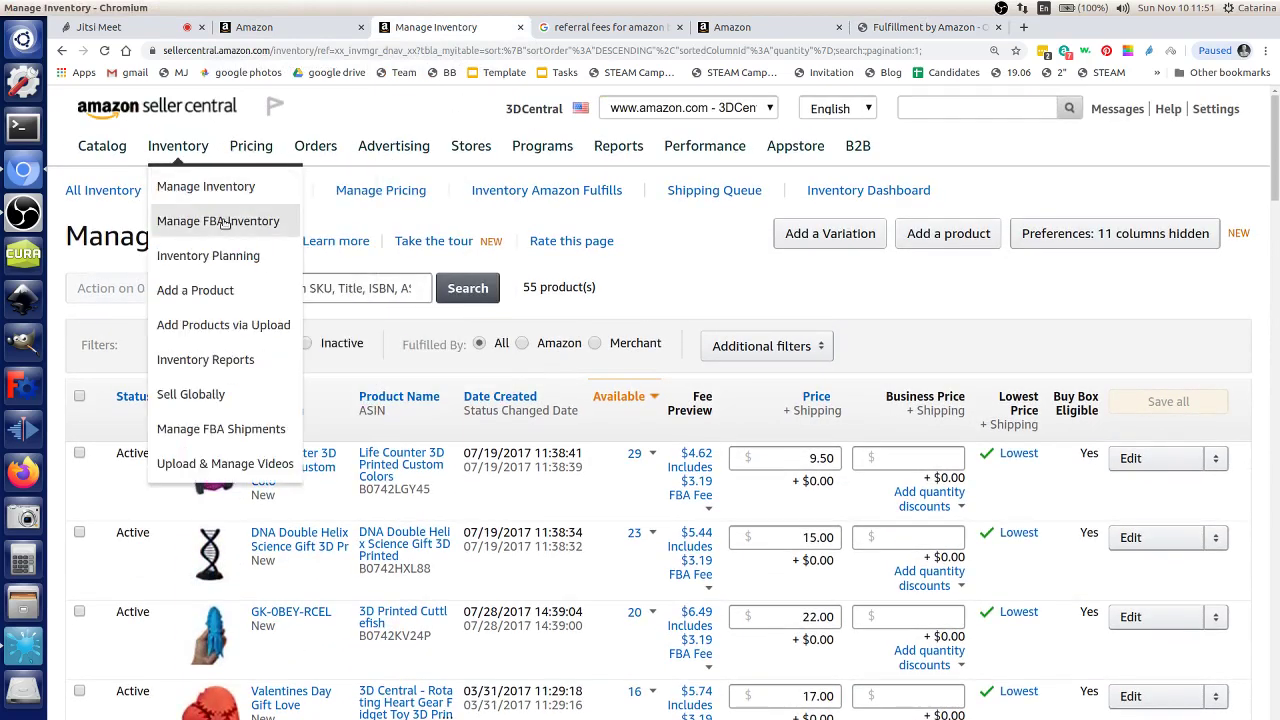
click(224, 222)
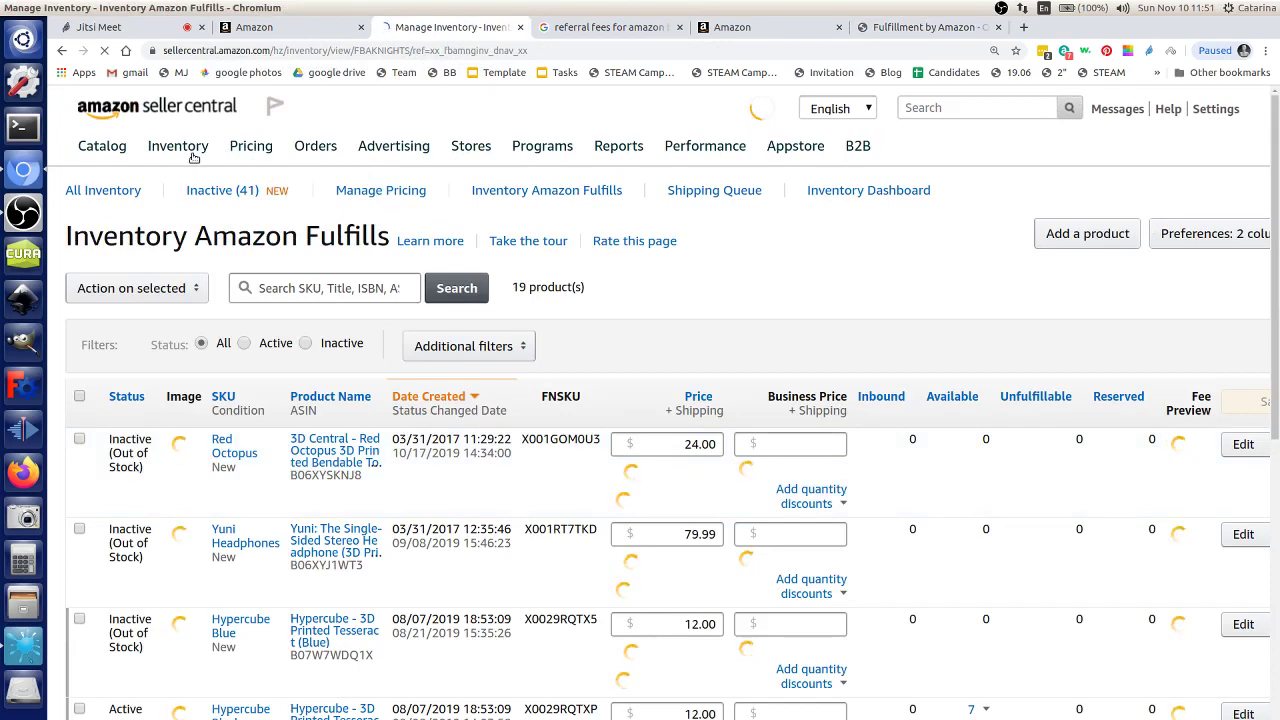
mouse_move(180, 148)
click(205, 258)
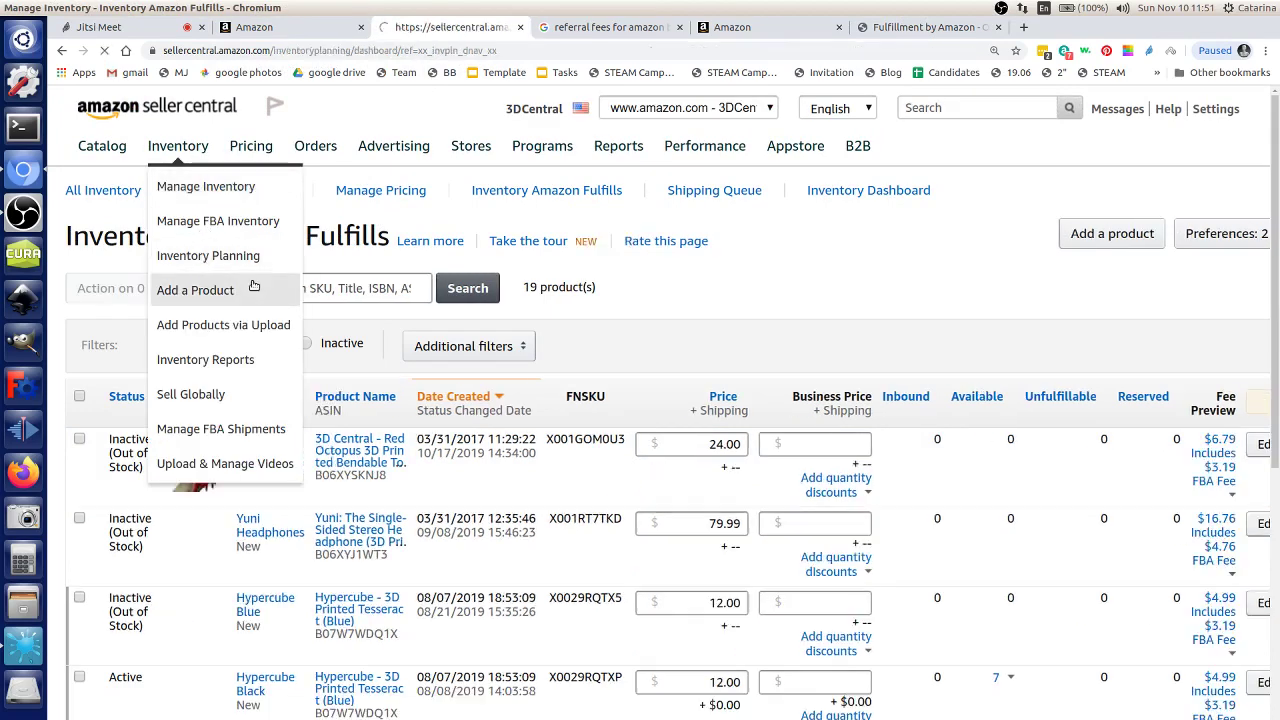
Step: Review the FBA Inventory Age chart (102 units 0–90 days, 65 at 91–180, 51 at 181–365) and open its details
scroll(460, 530, down, 3)
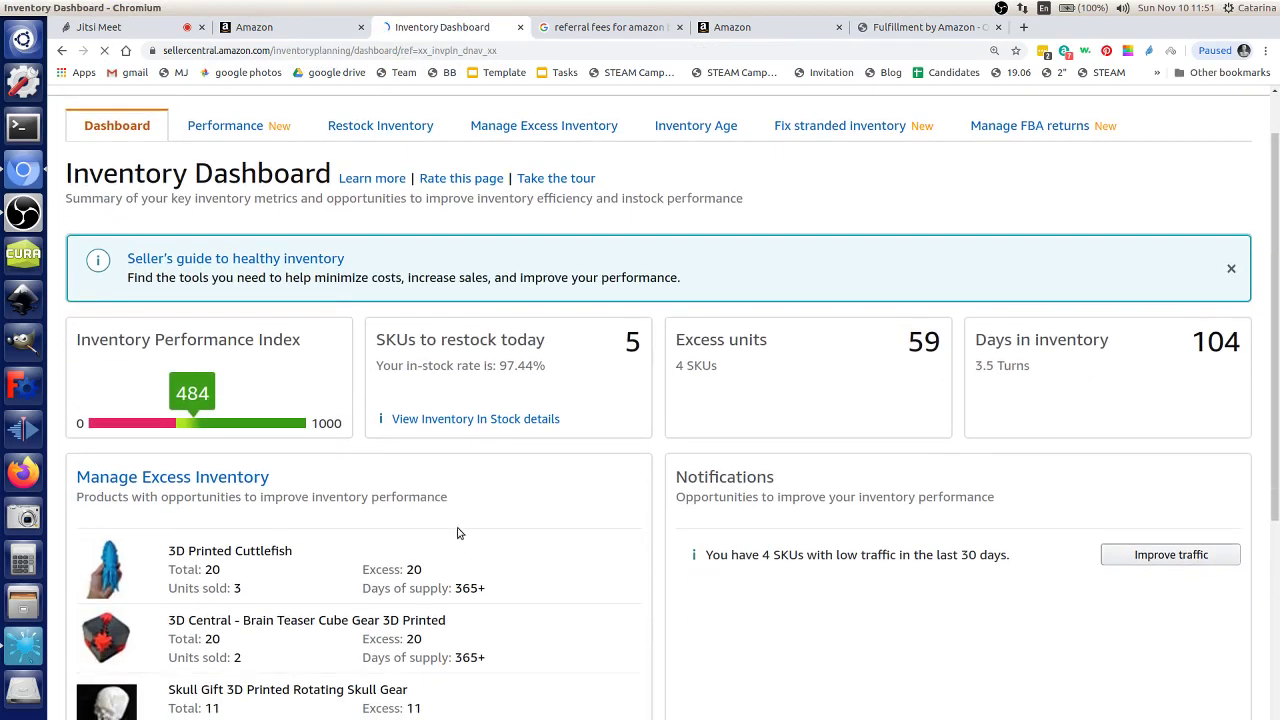
drag(212, 498, 476, 540)
scroll(312, 520, down, 5)
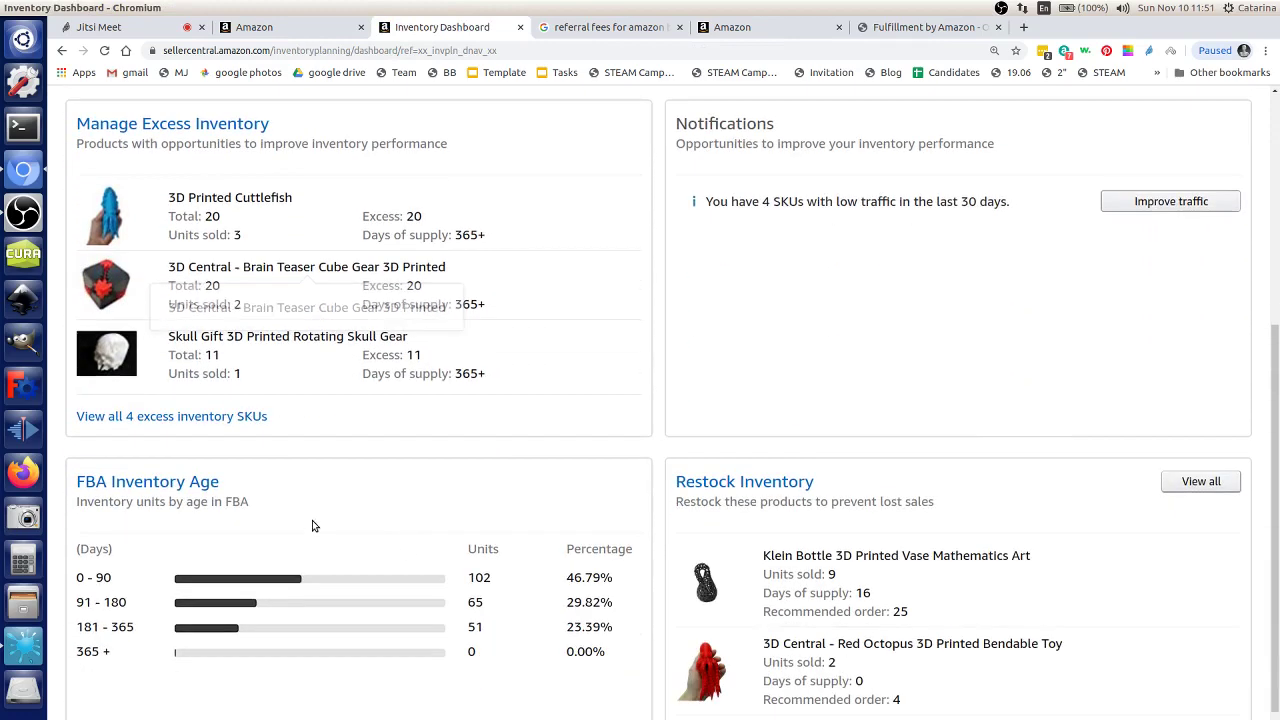
scroll(846, 646, down, 2)
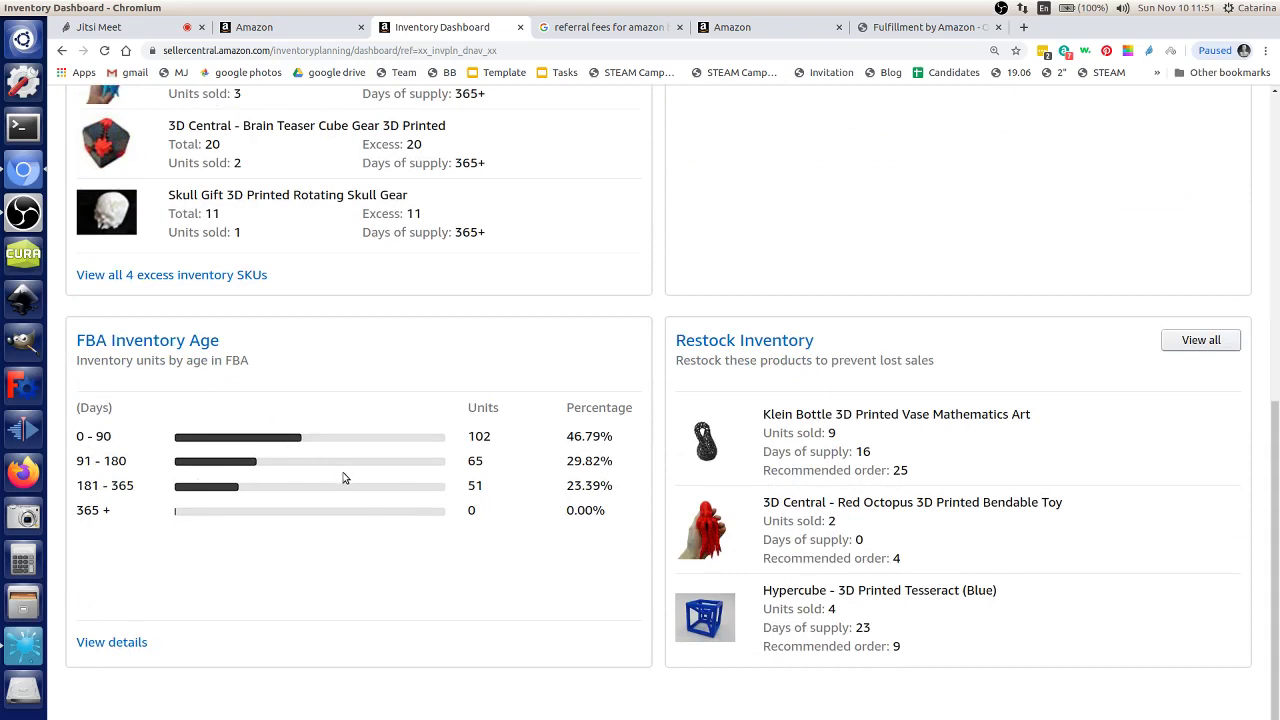
mouse_move(341, 488)
click(290, 437)
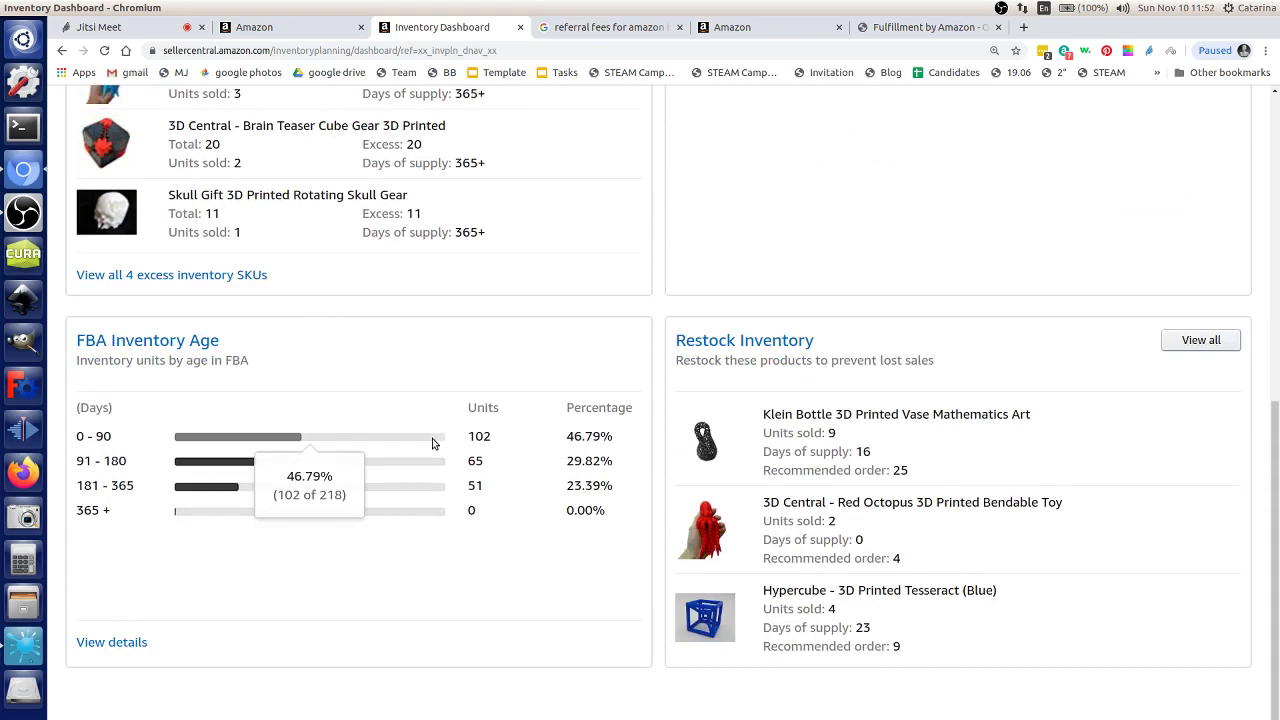
scroll(337, 363, up, 3)
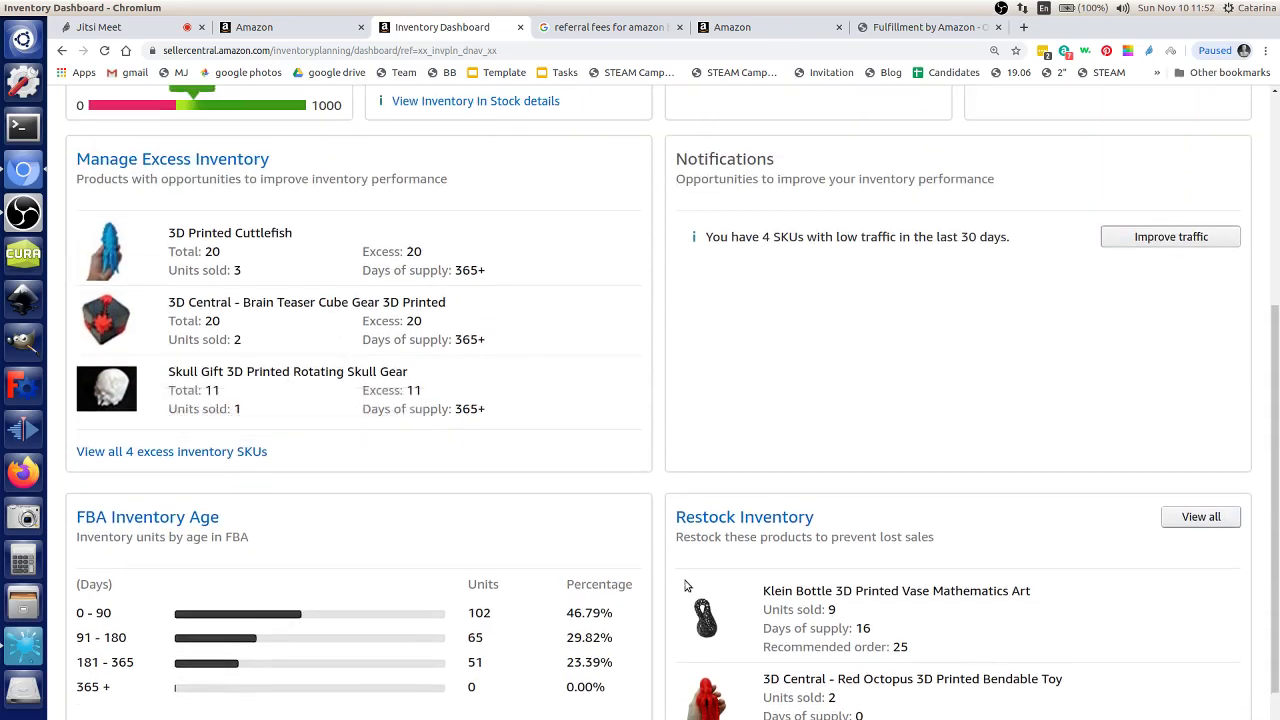
scroll(445, 350, down, 1)
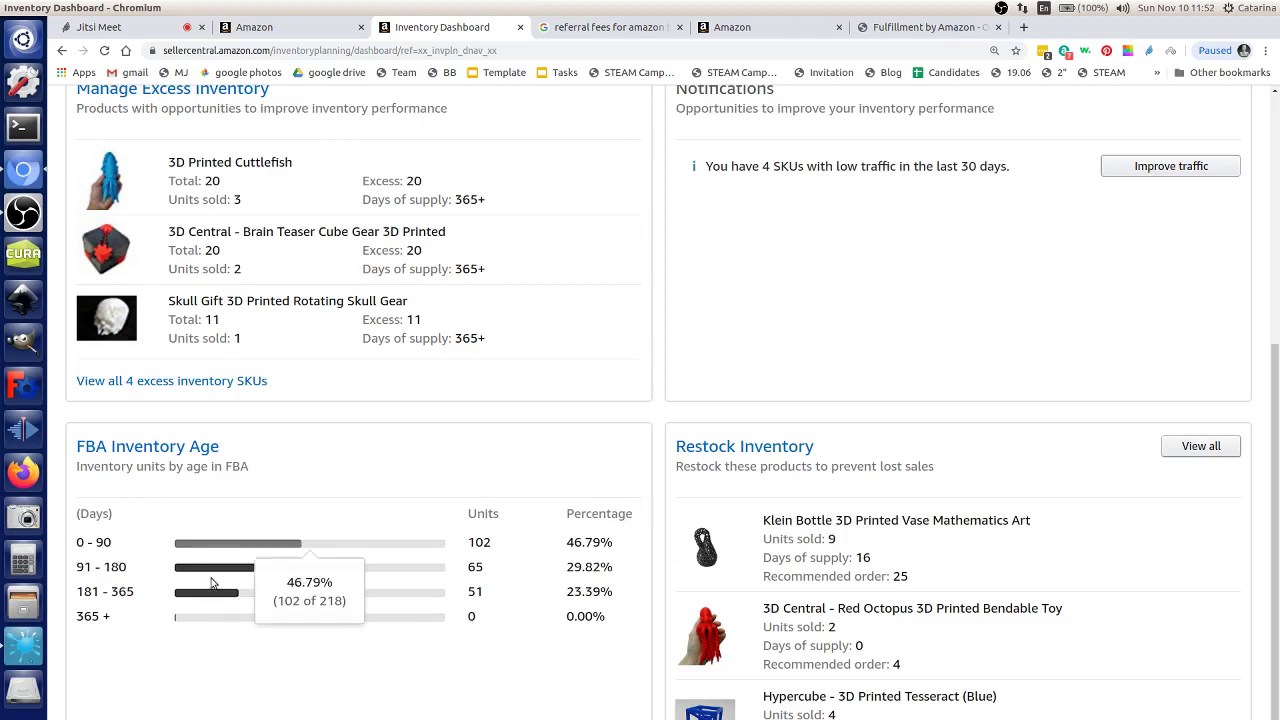
scroll(568, 614, down, 1)
scroll(566, 613, down, 1)
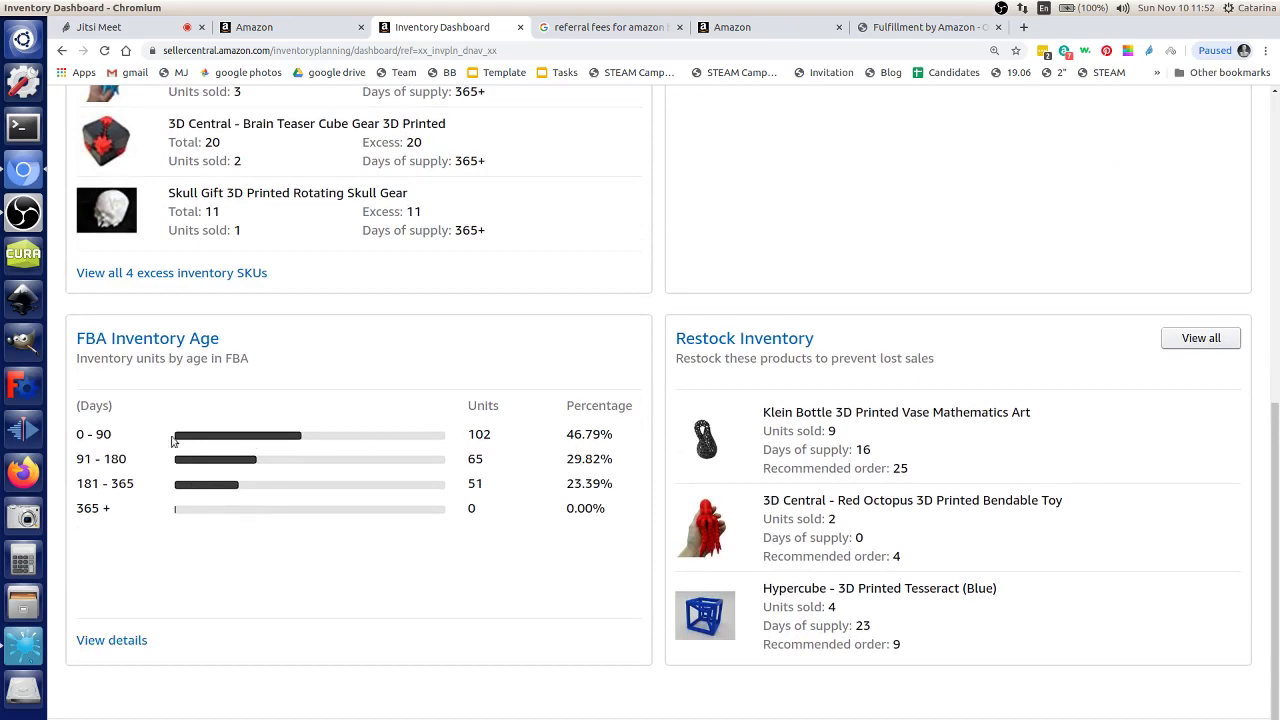
click(100, 647)
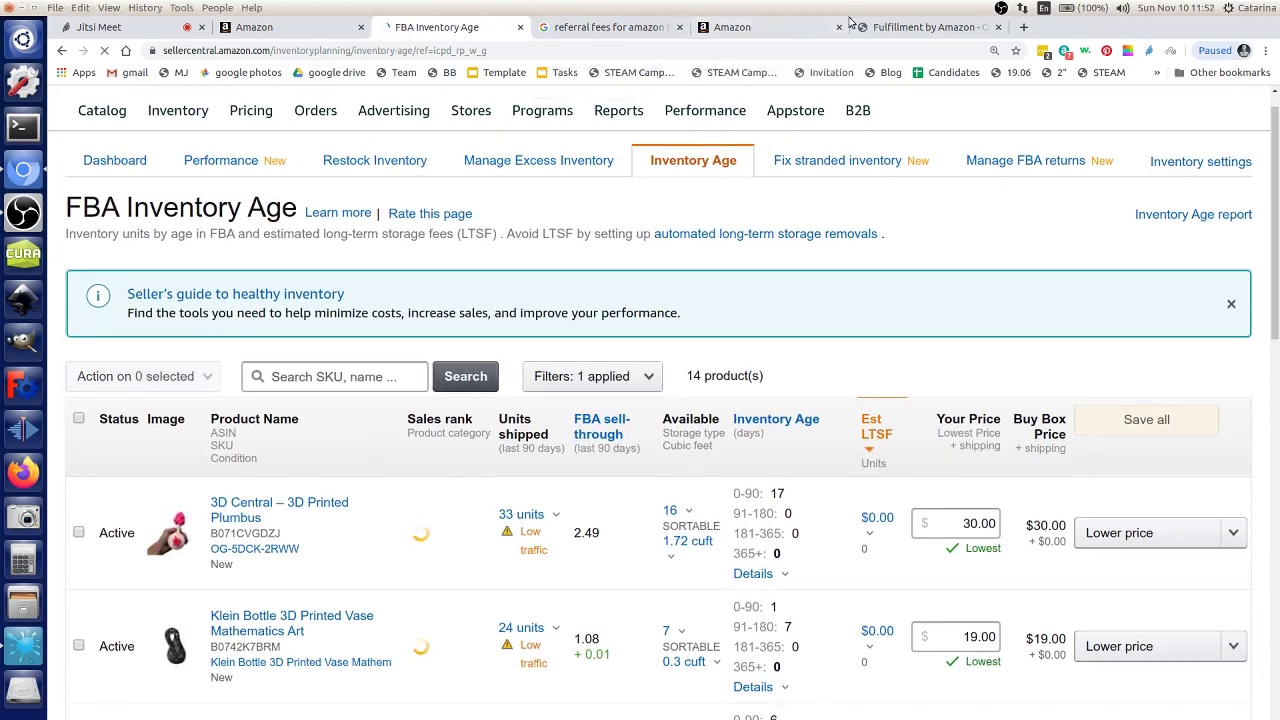
Step: Return to the Fulfillment by Amazon wiki page tab
click(860, 27)
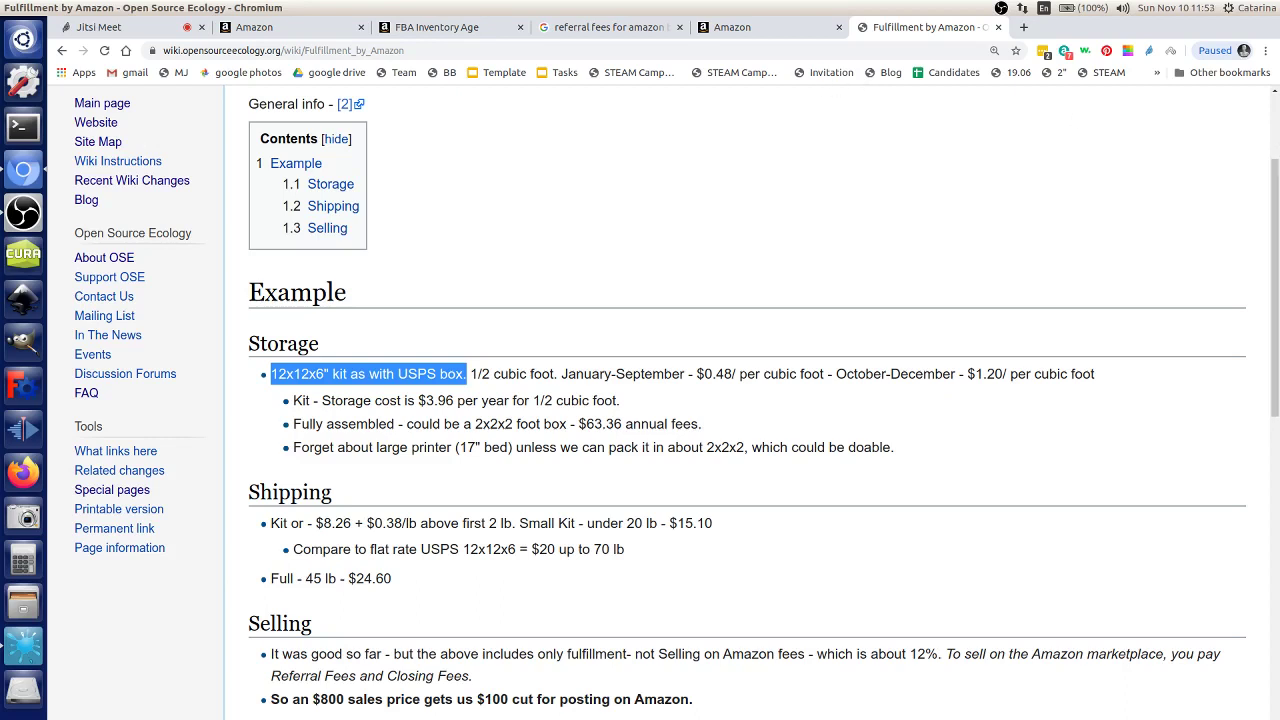
double_click(291, 342)
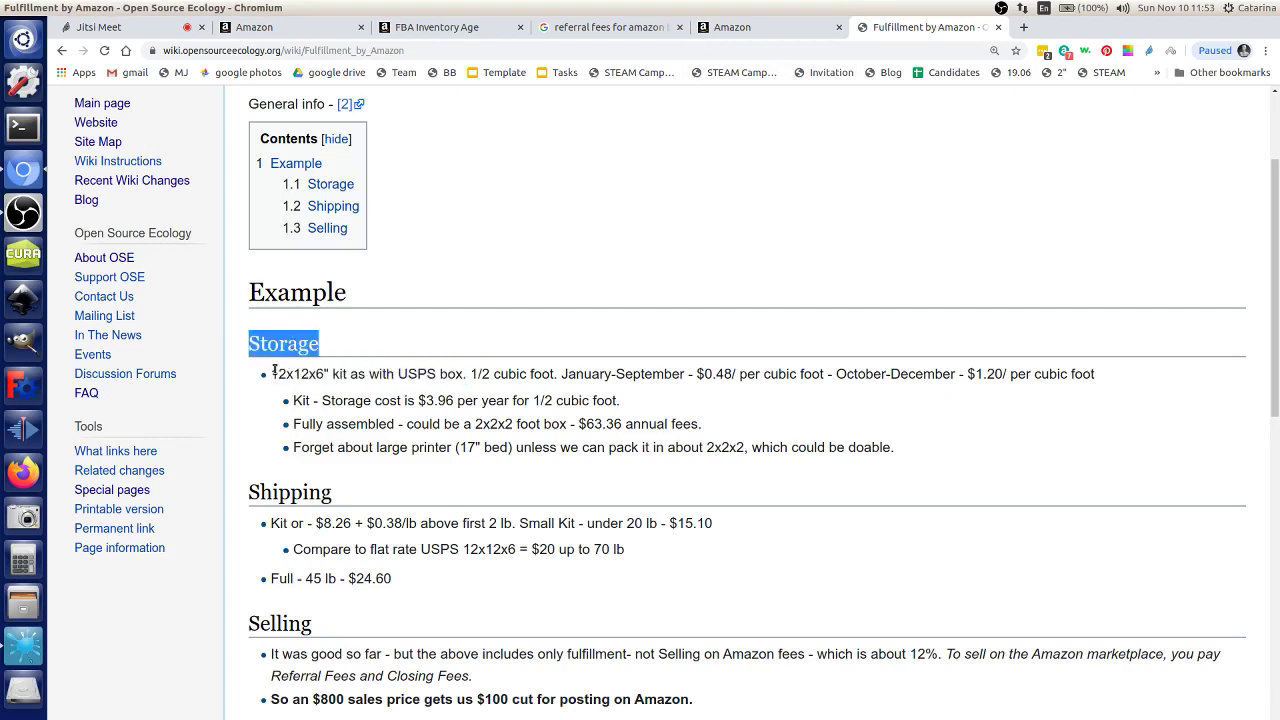
drag(272, 374, 331, 374)
drag(455, 402, 418, 401)
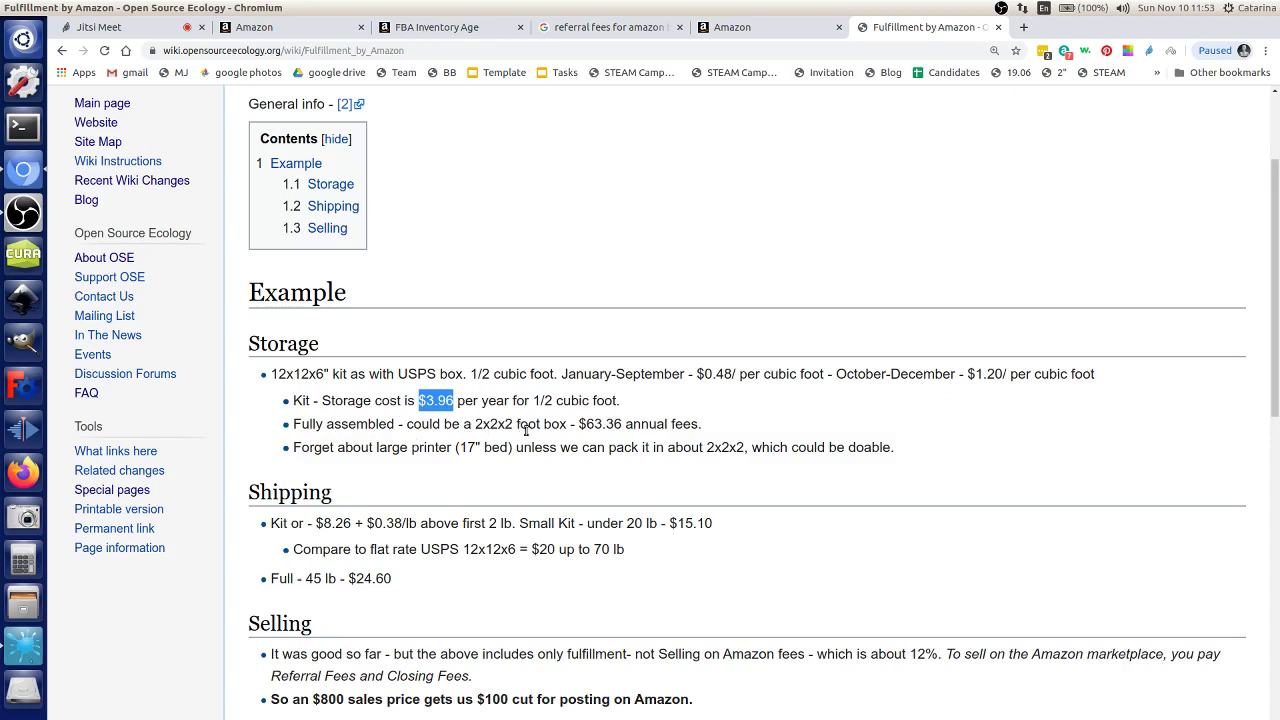
drag(587, 424, 703, 423)
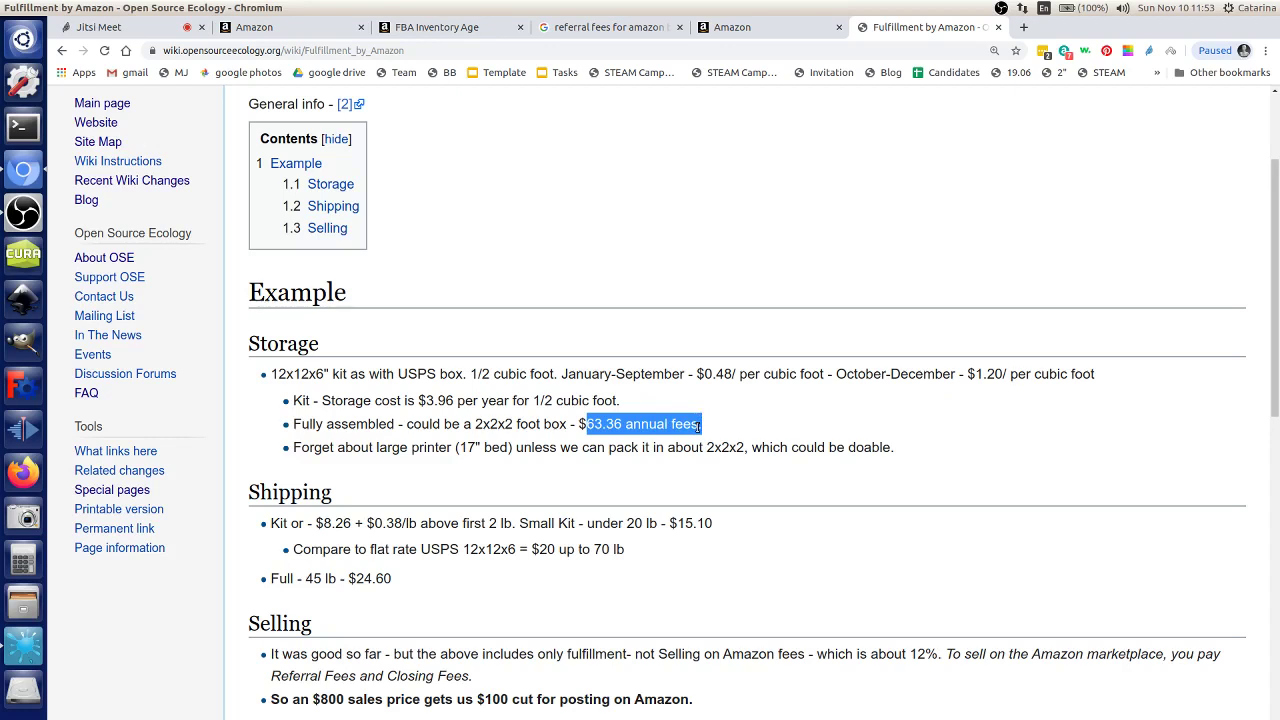
drag(512, 449, 529, 451)
scroll(523, 468, down, 3)
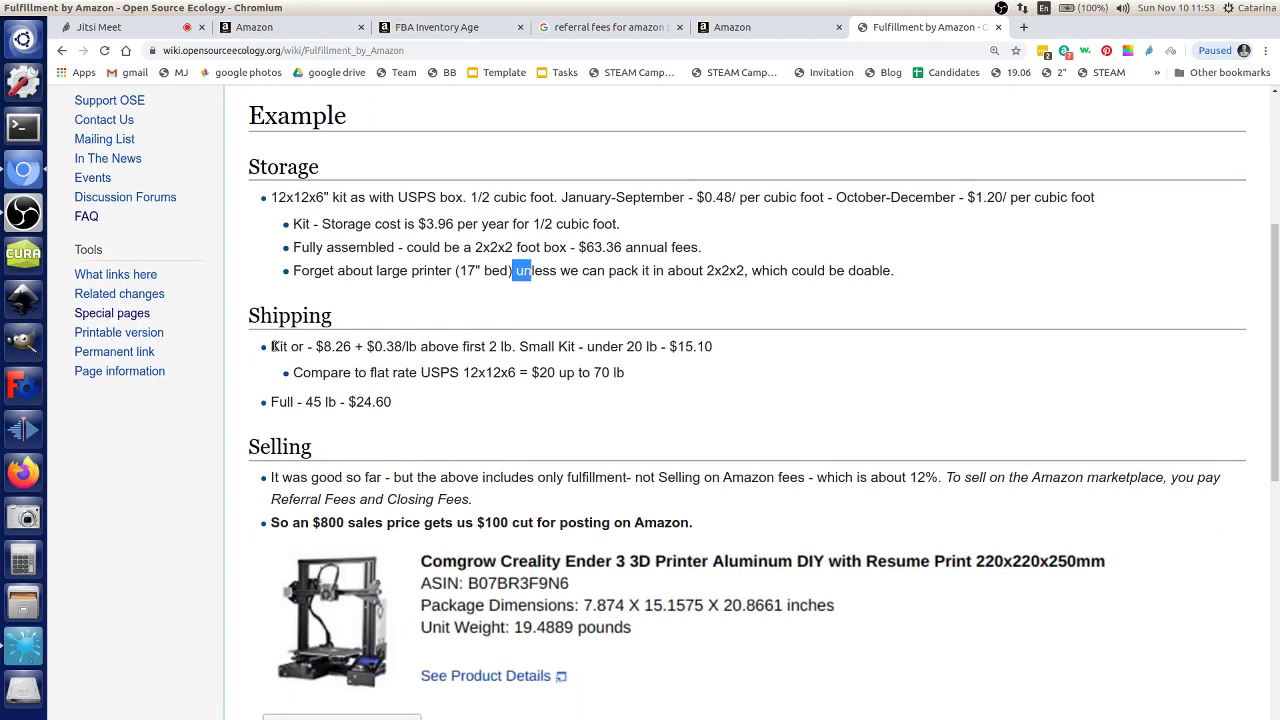
drag(272, 346, 302, 348)
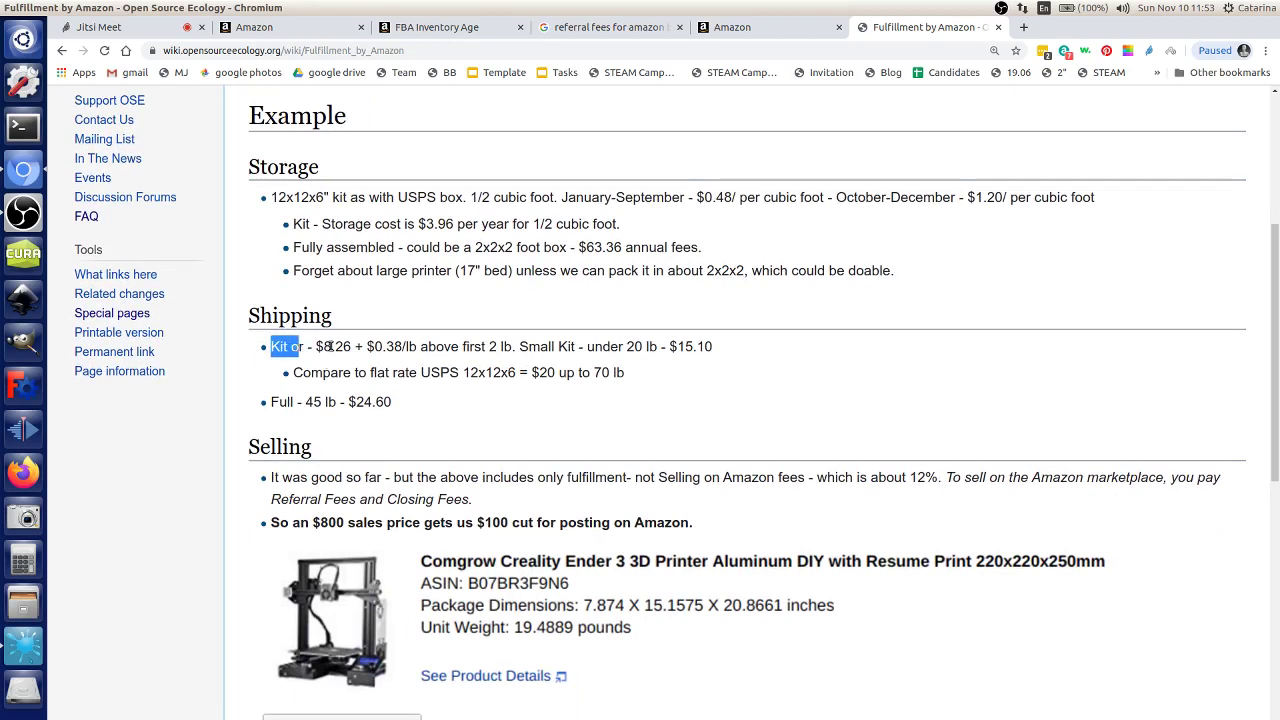
click(330, 346)
drag(716, 348, 667, 346)
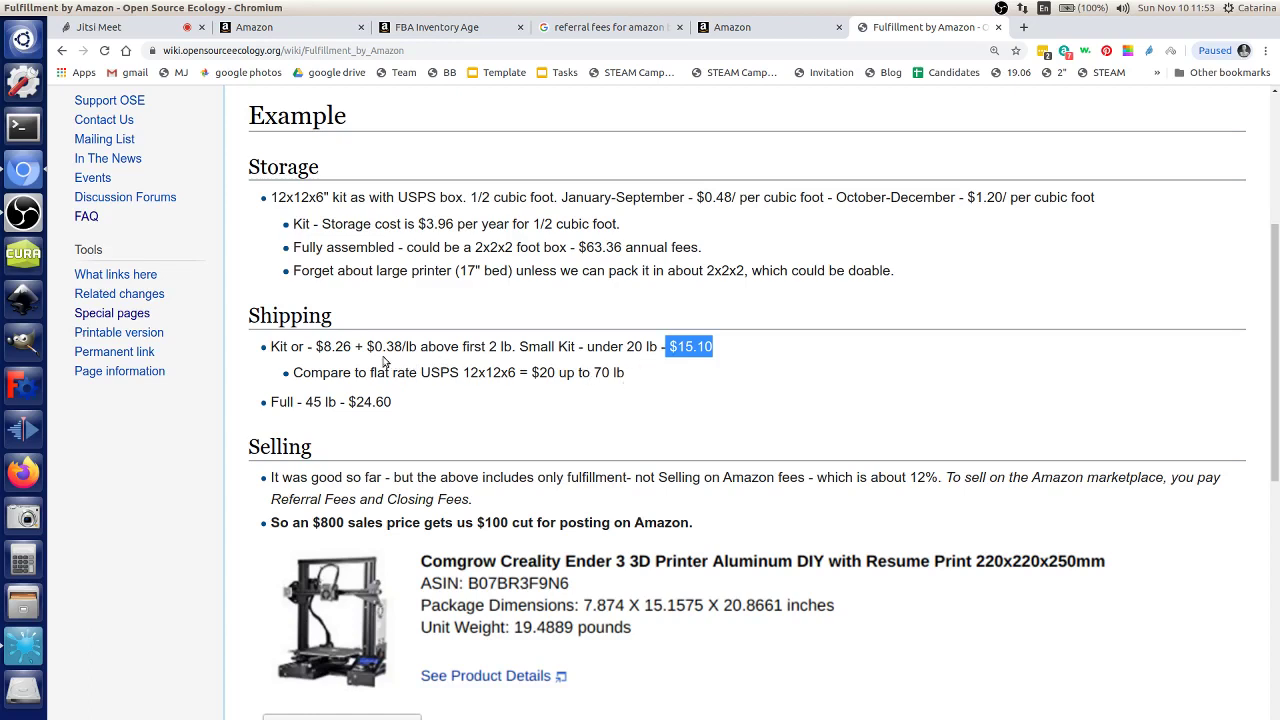
drag(373, 372, 518, 373)
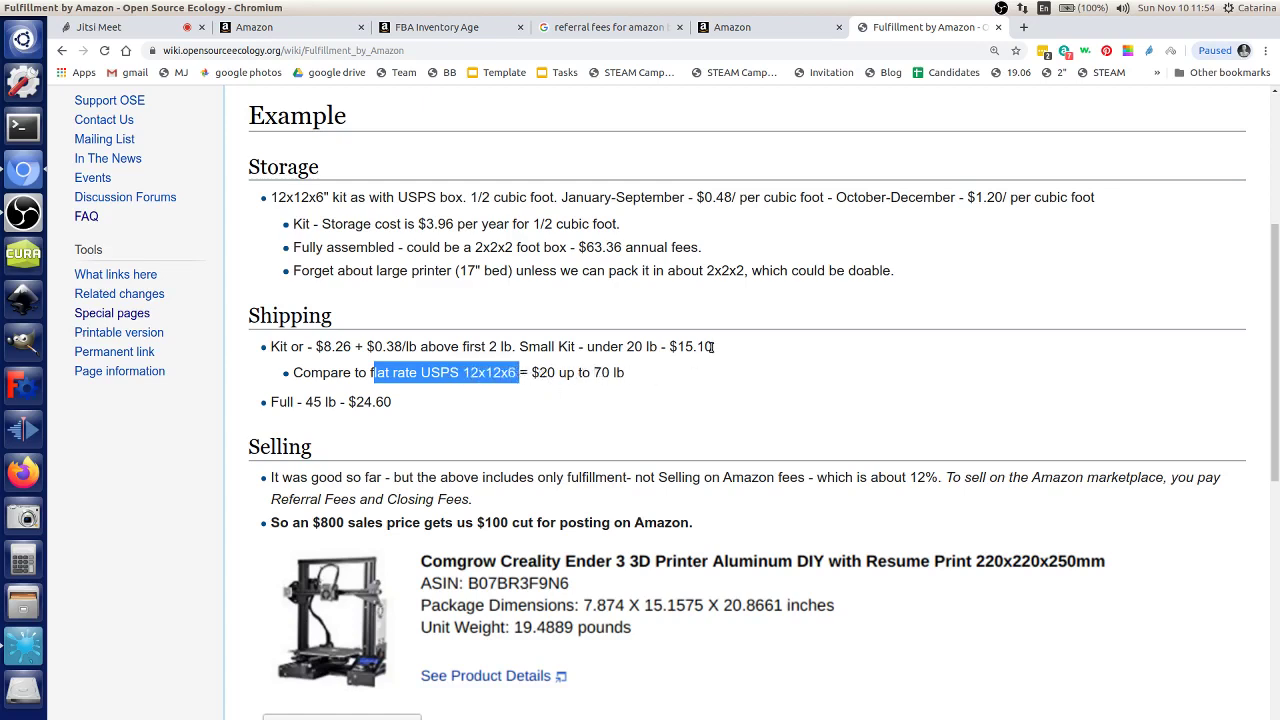
click(303, 401)
drag(303, 401, 329, 403)
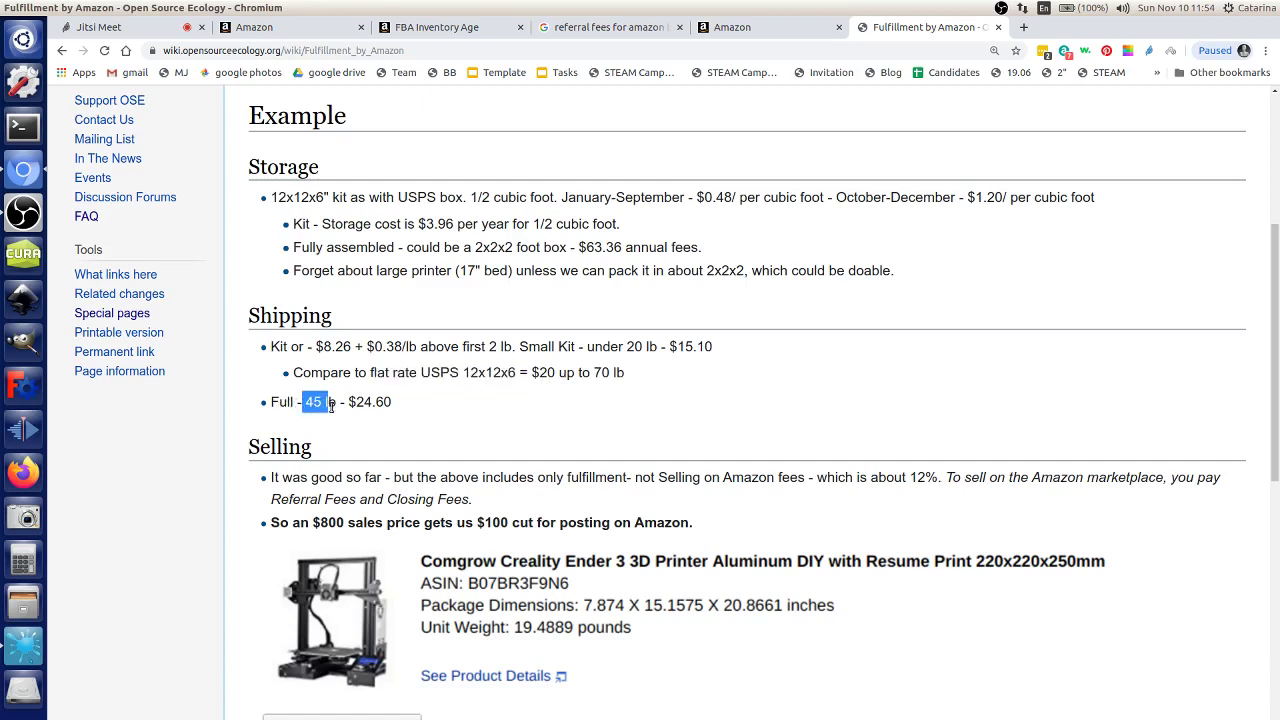
click(393, 404)
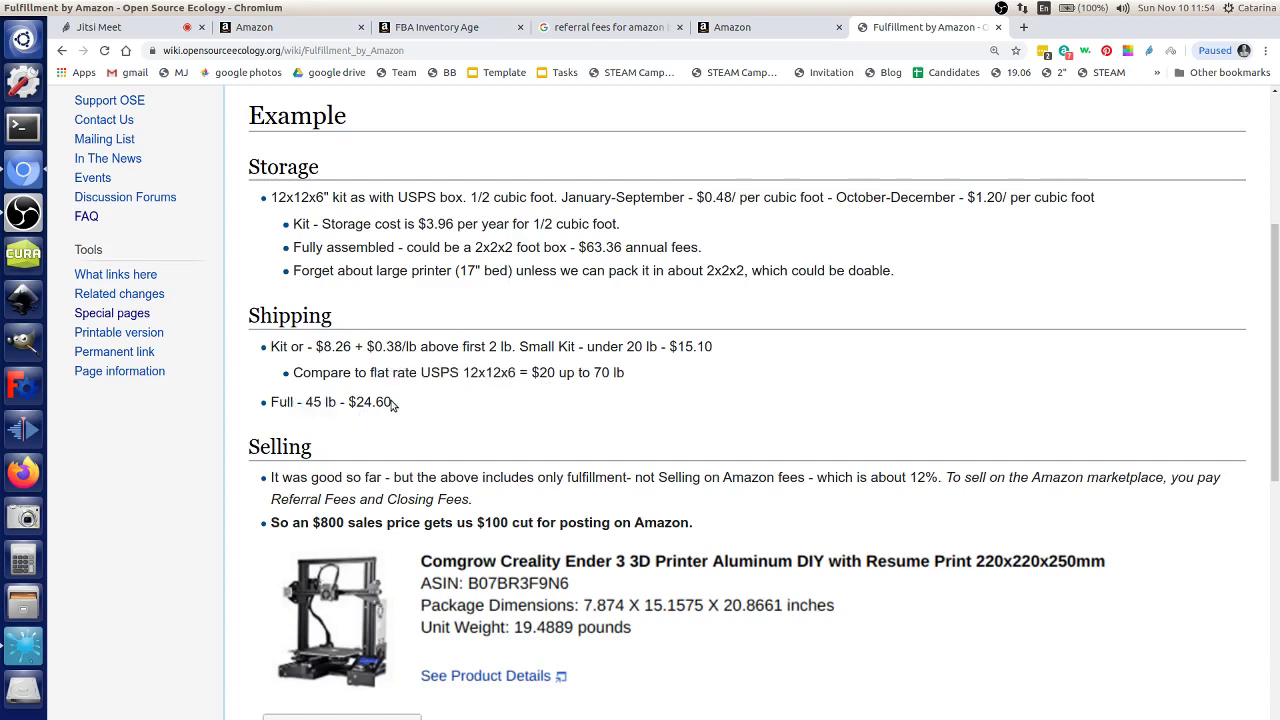
drag(393, 404, 348, 408)
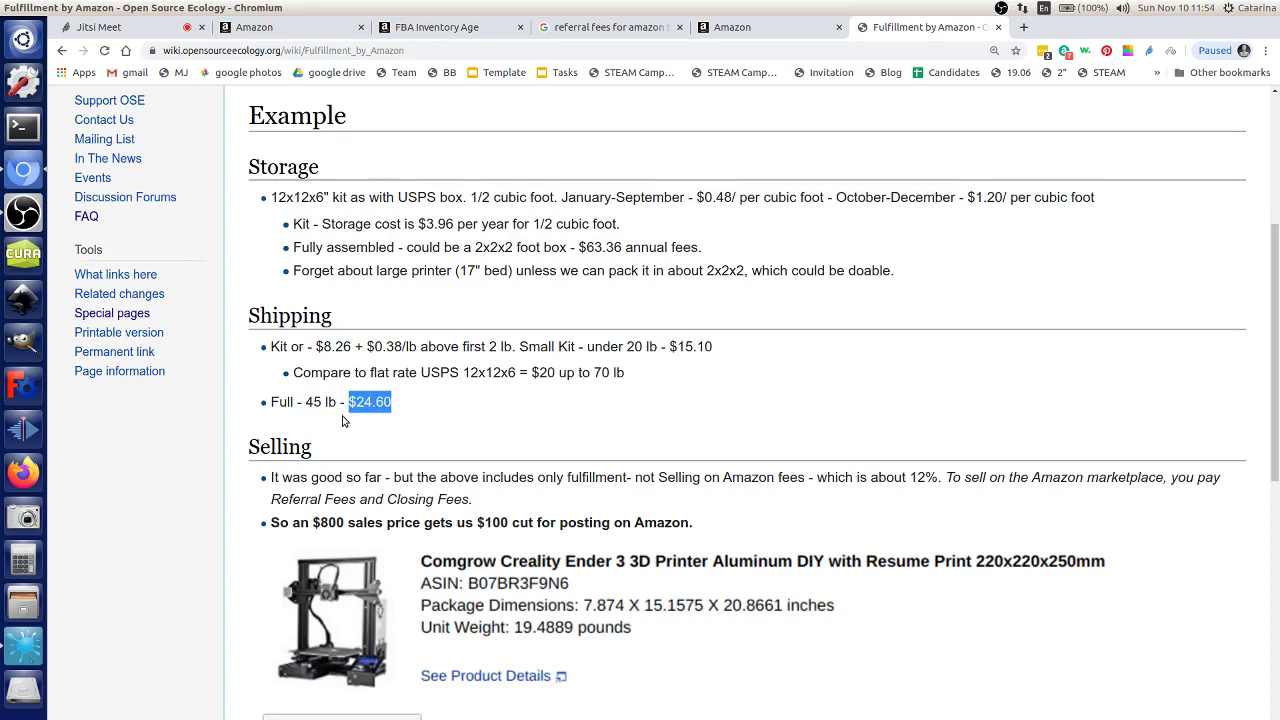
scroll(400, 400, down, 2)
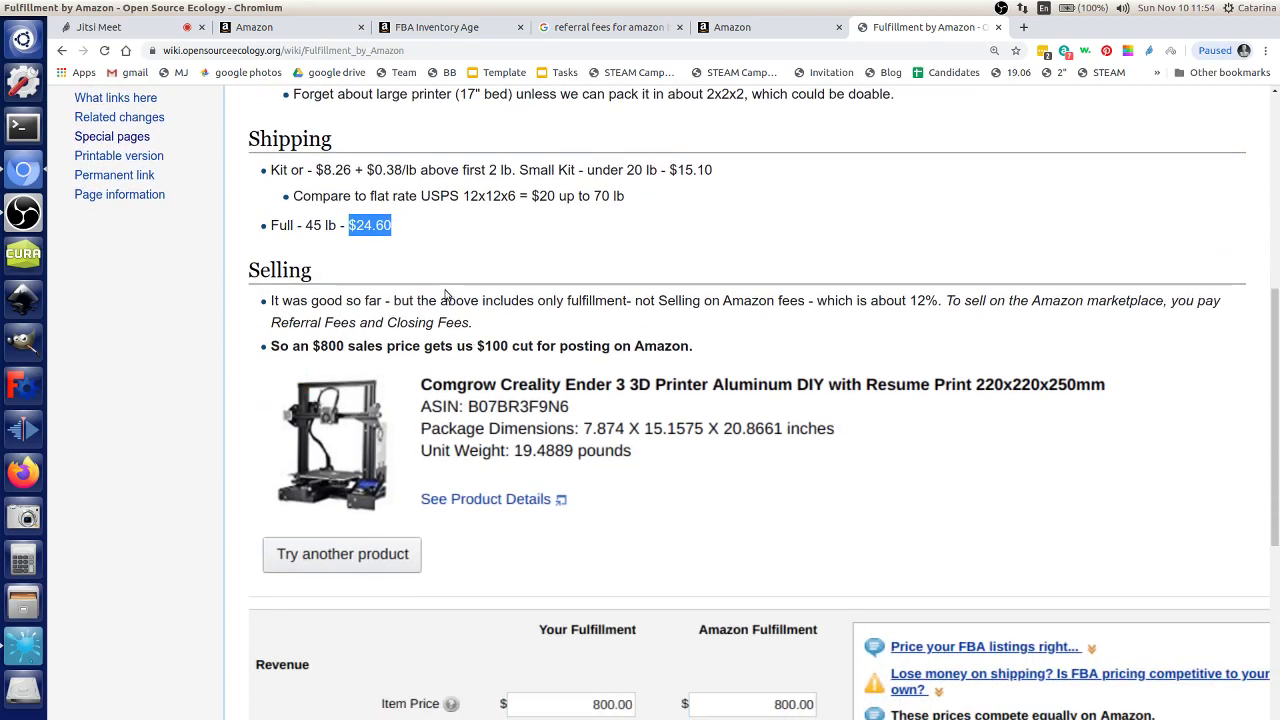
scroll(445, 295, up, 1)
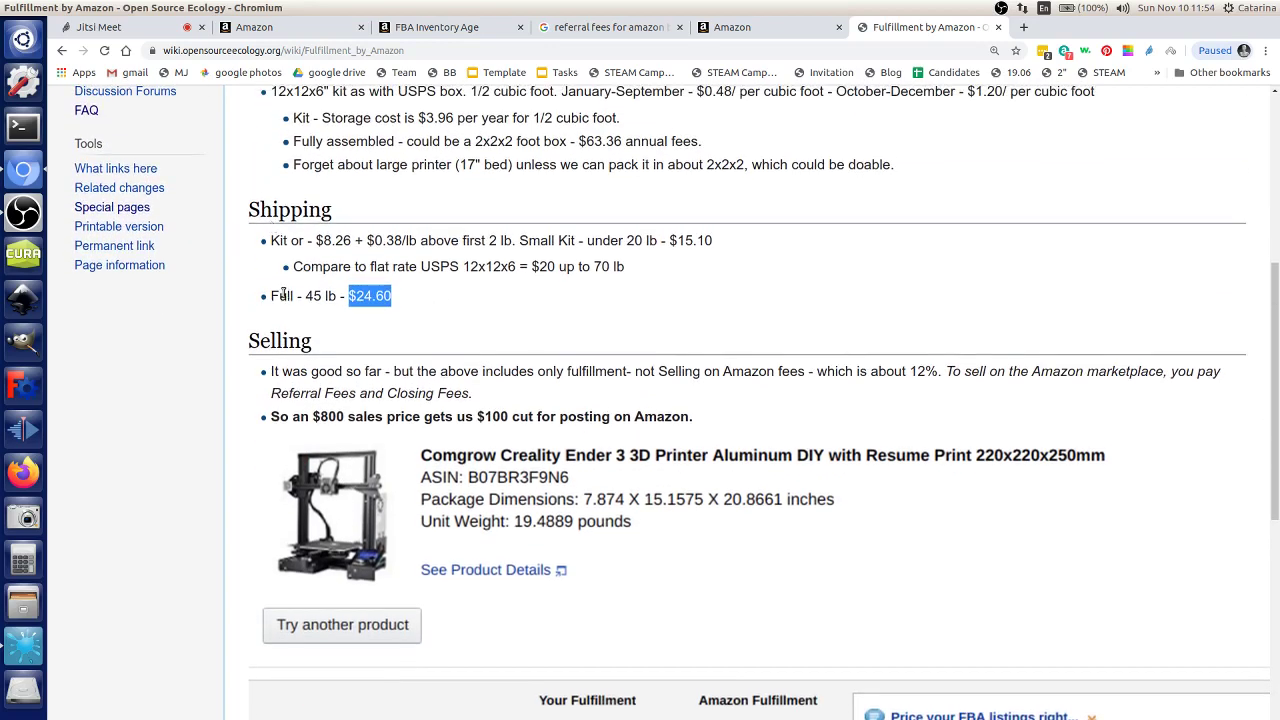
drag(266, 296, 397, 302)
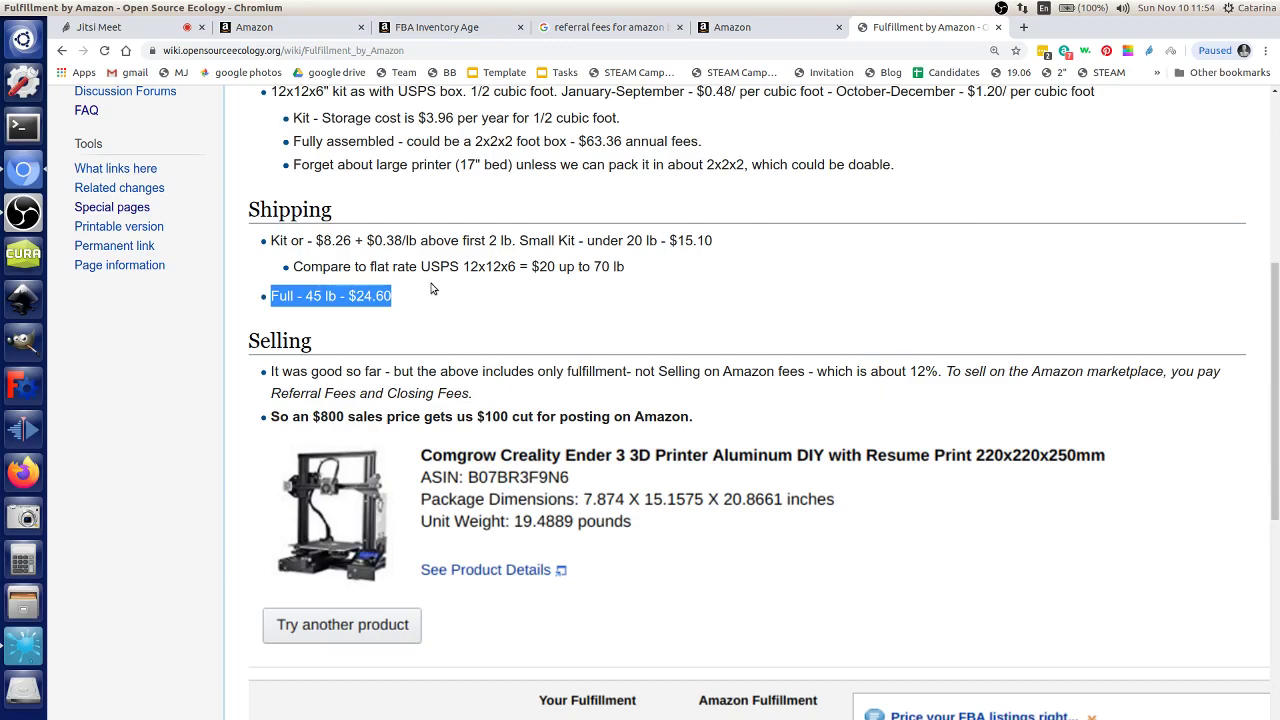
scroll(440, 300, up, 1)
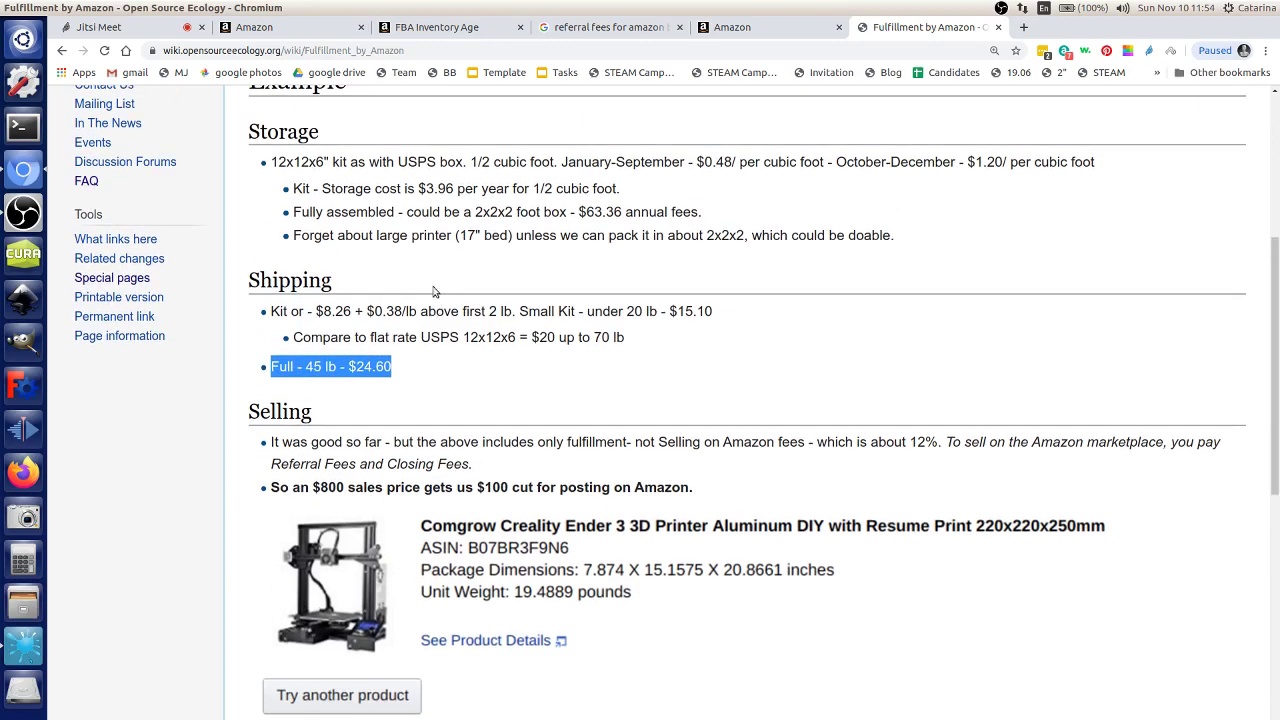
scroll(437, 292, down, 3)
scroll(427, 322, up, 1)
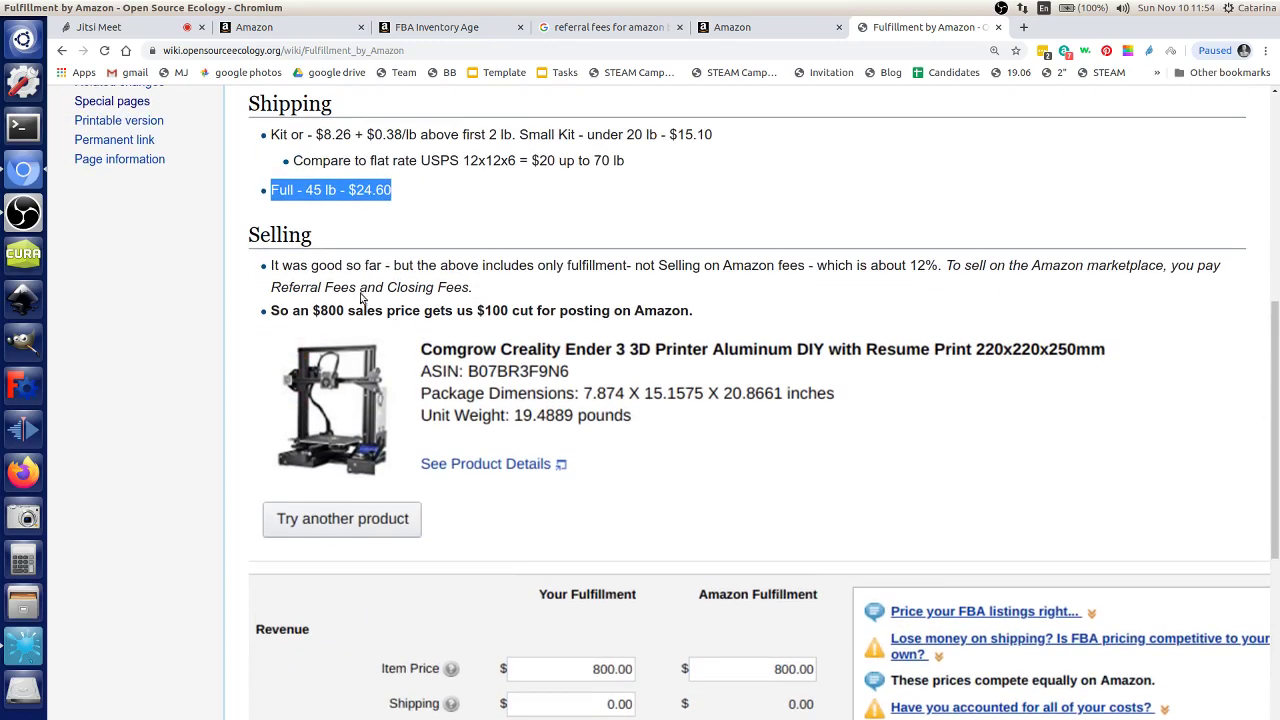
drag(314, 307, 507, 311)
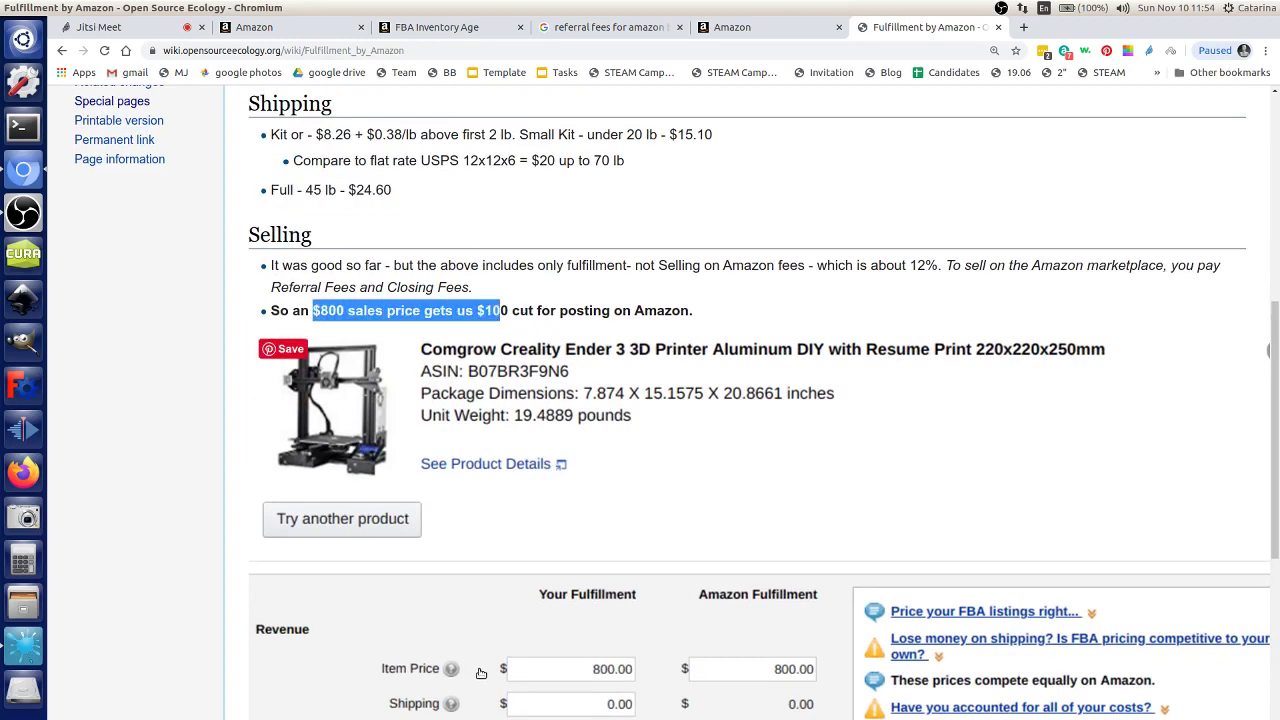
scroll(500, 640, down, 3)
scroll(481, 632, up, 2)
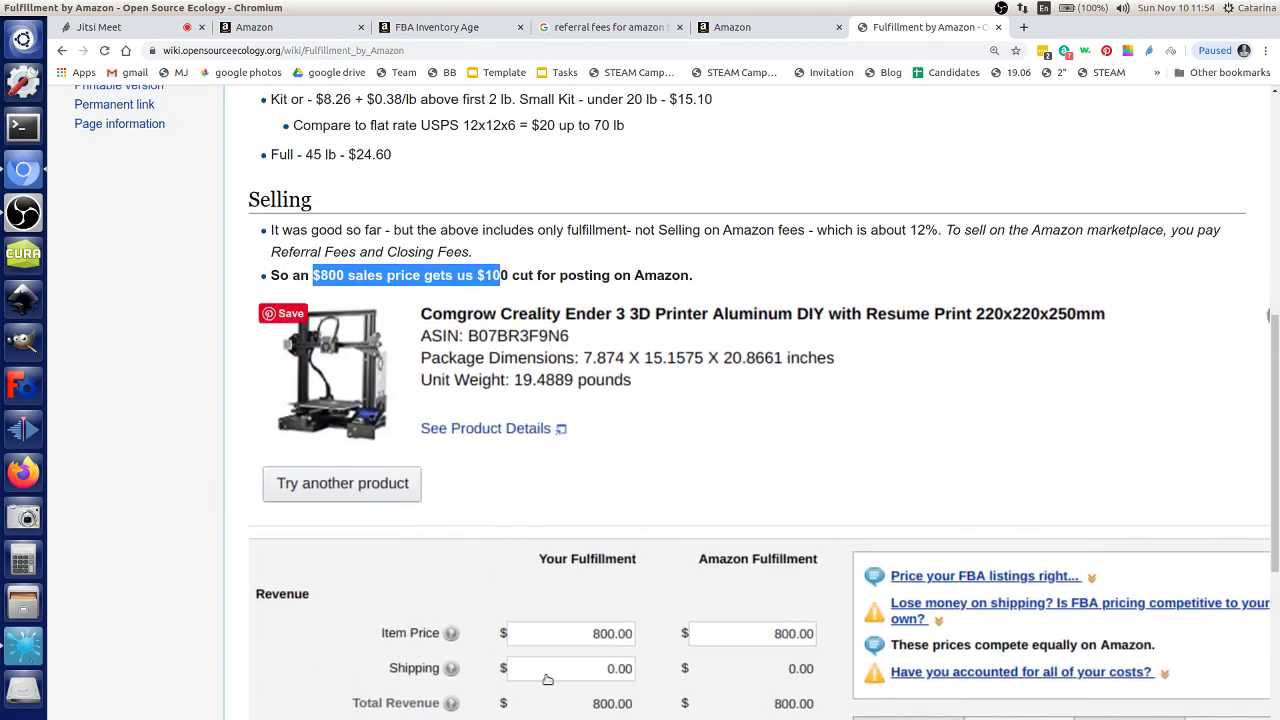
scroll(548, 680, down, 3)
scroll(567, 640, down, 1)
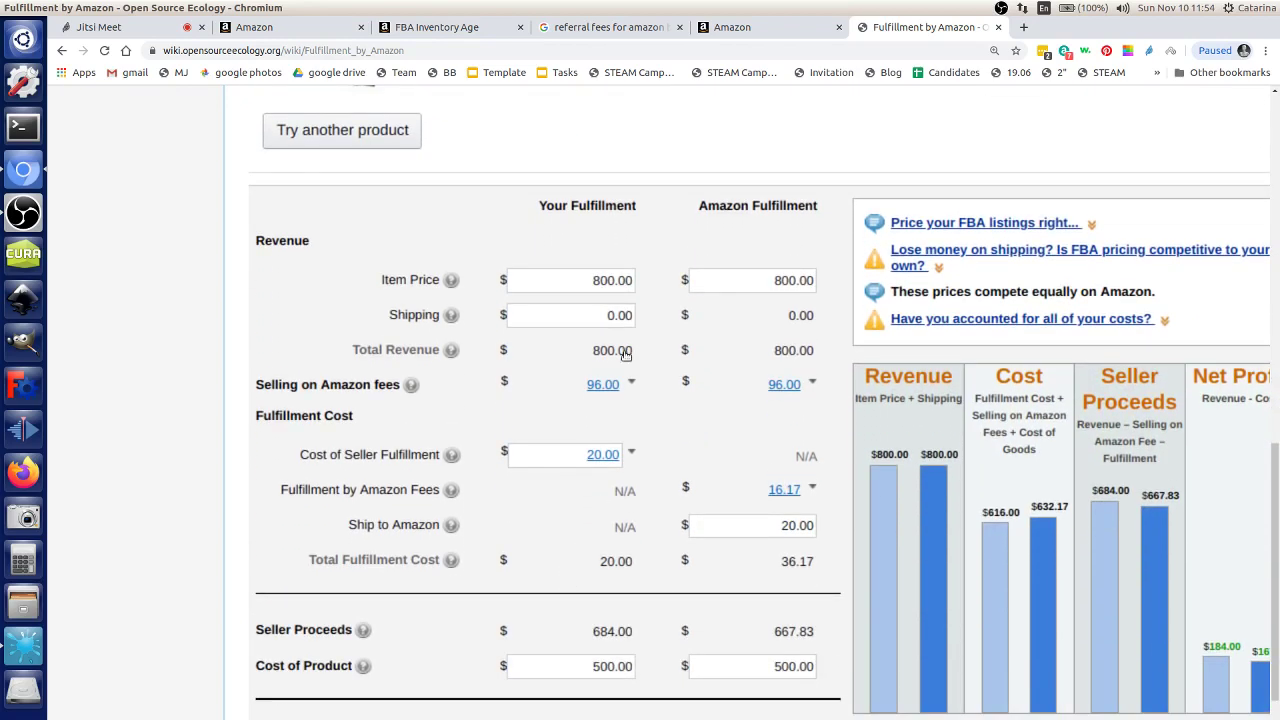
scroll(523, 171, up, 5)
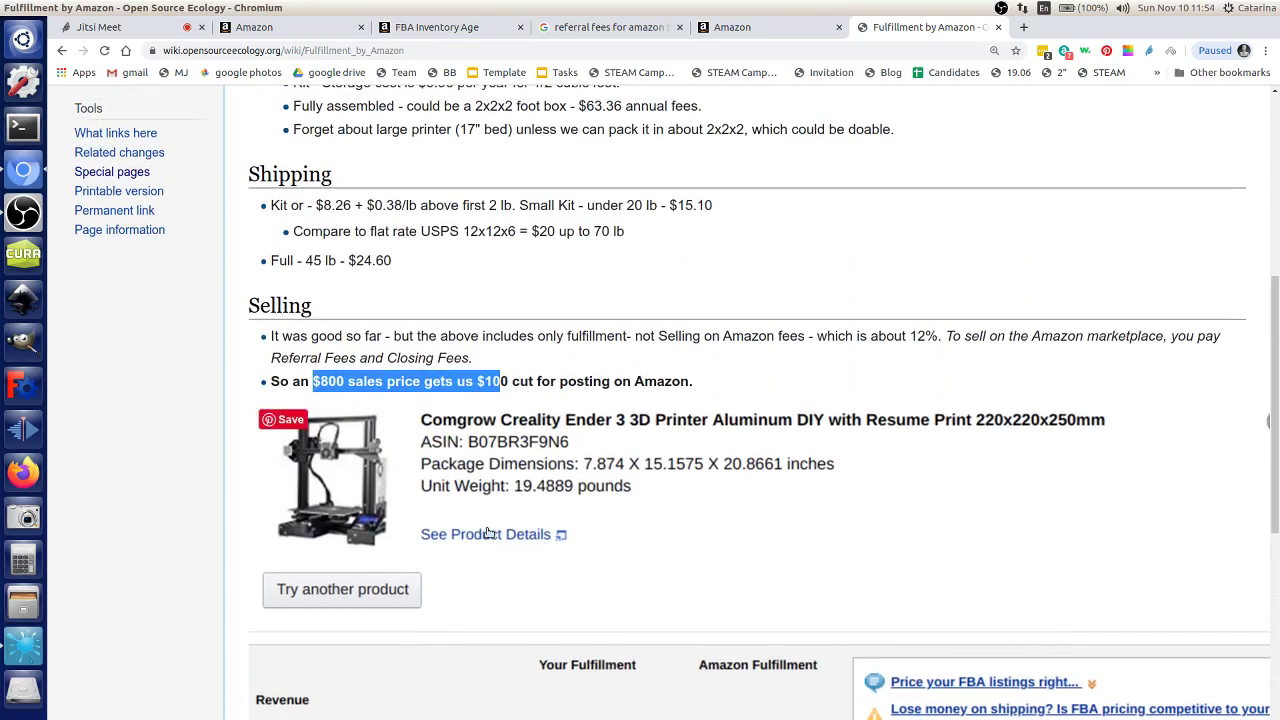
scroll(491, 318, down, 2)
scroll(491, 318, down, 5)
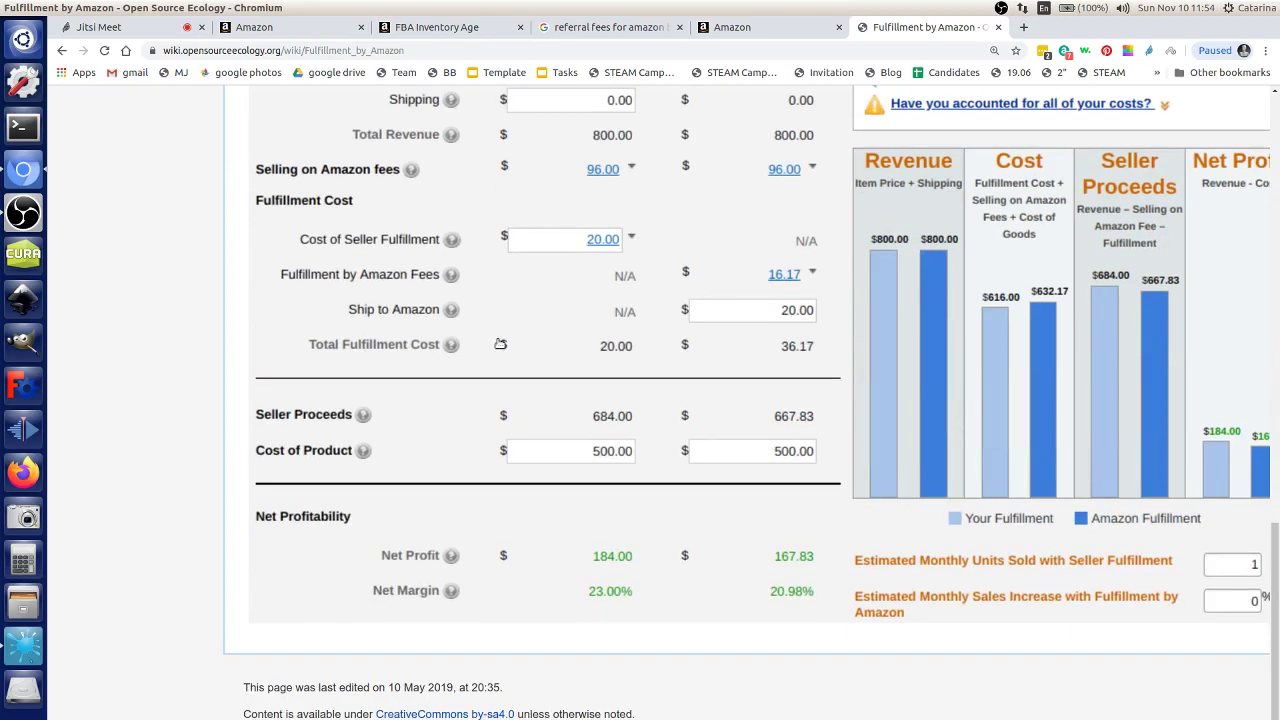
scroll(560, 382, up, 1)
scroll(562, 391, up, 1)
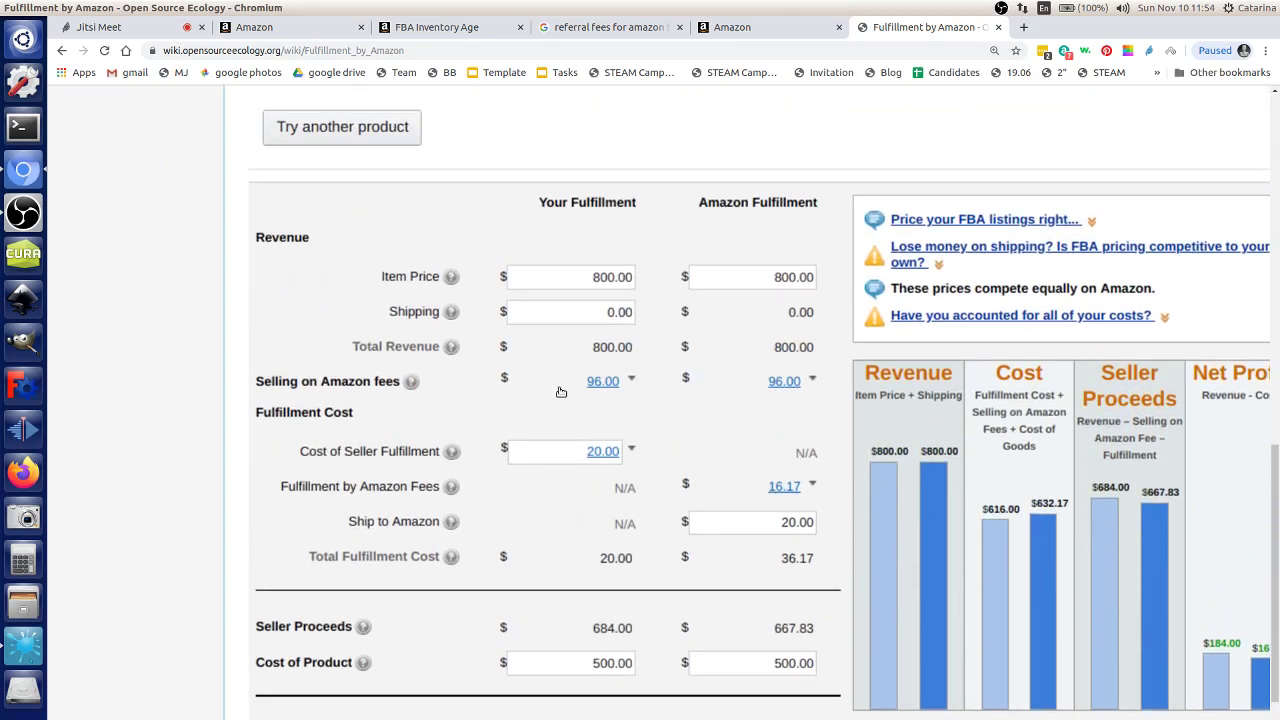
scroll(576, 376, up, 1)
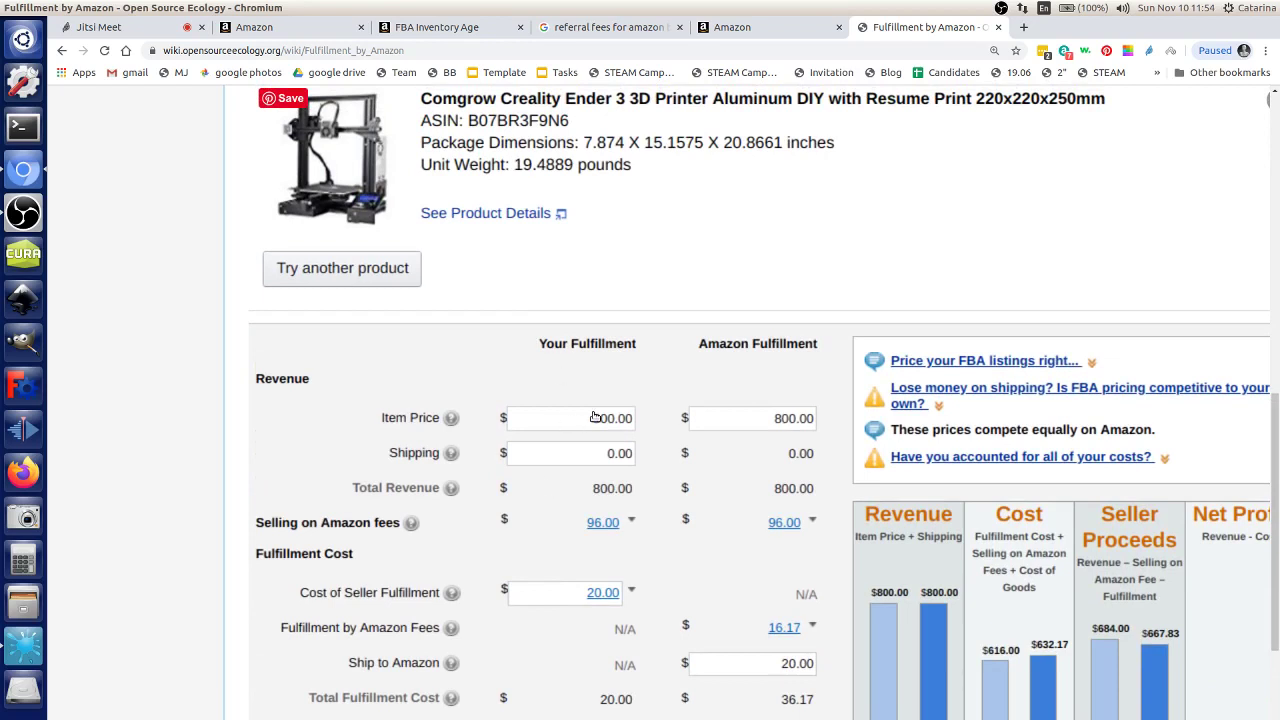
scroll(592, 455, down, 1)
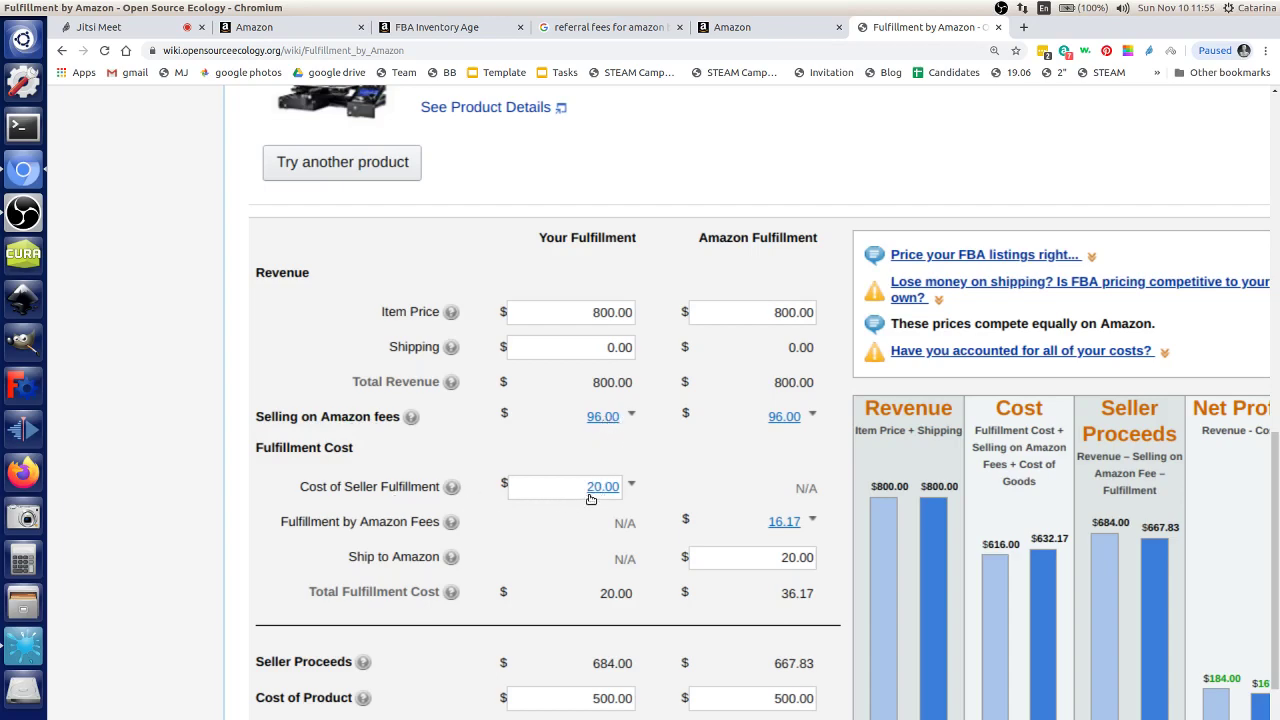
scroll(585, 505, down, 1)
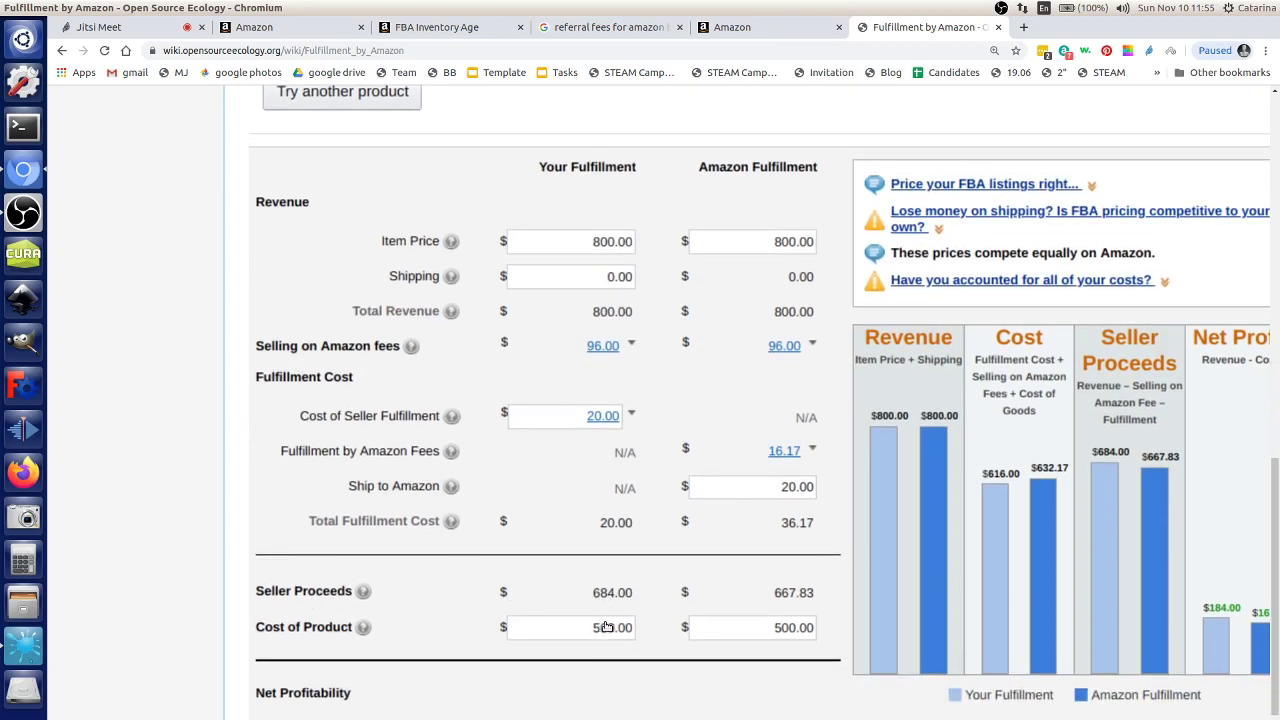
scroll(605, 626, down, 1)
scroll(605, 626, down, 1)
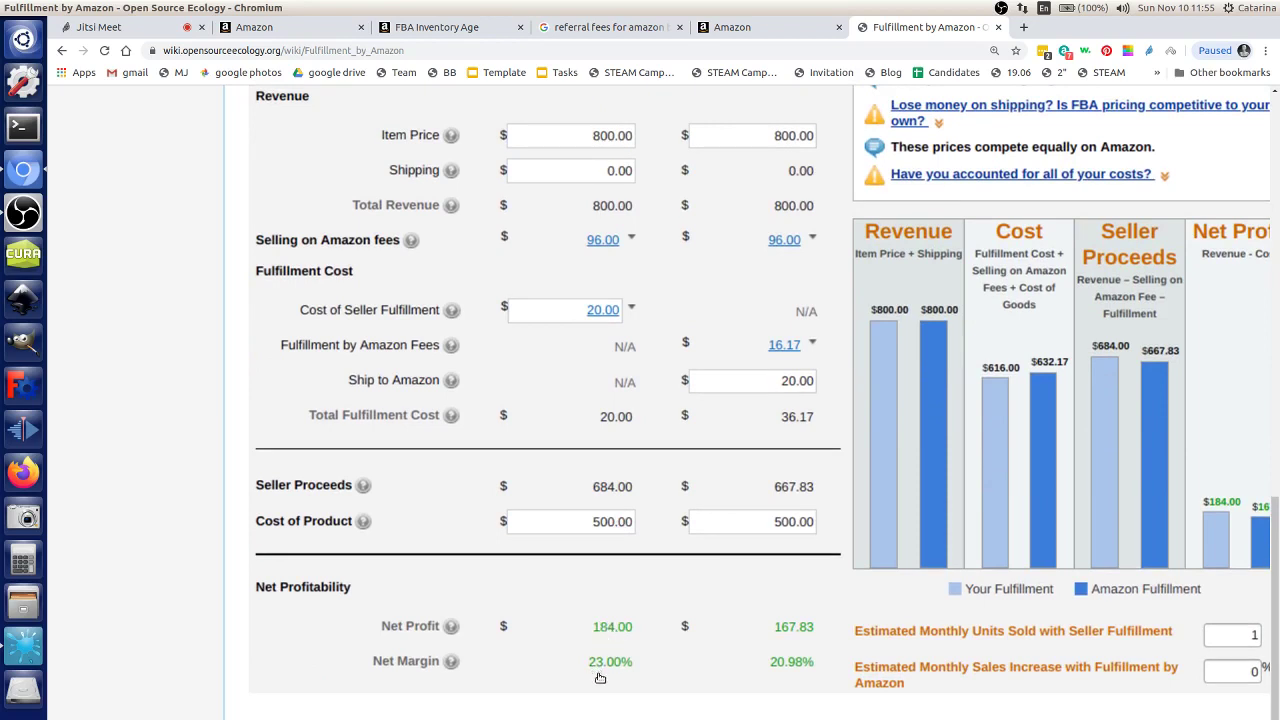
Step: Scroll the wiki page back to the Example section and open a new browser tab
scroll(629, 700, up, 2)
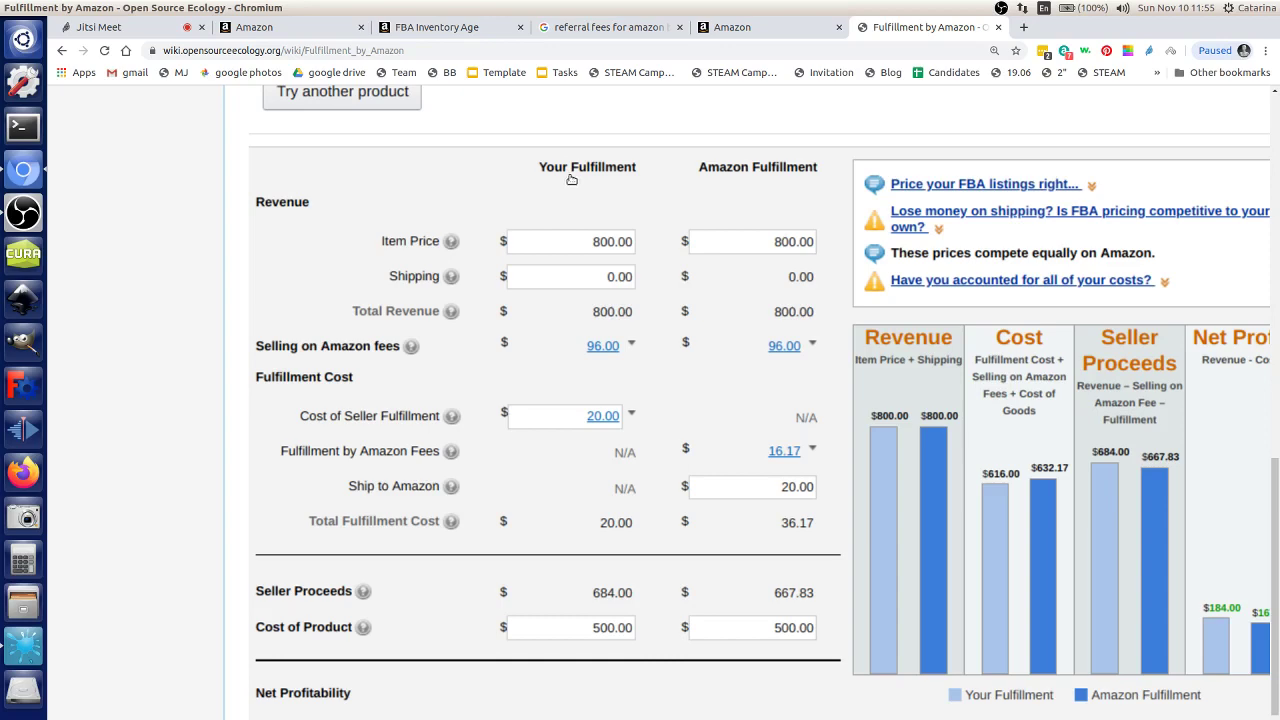
scroll(760, 388, down, 3)
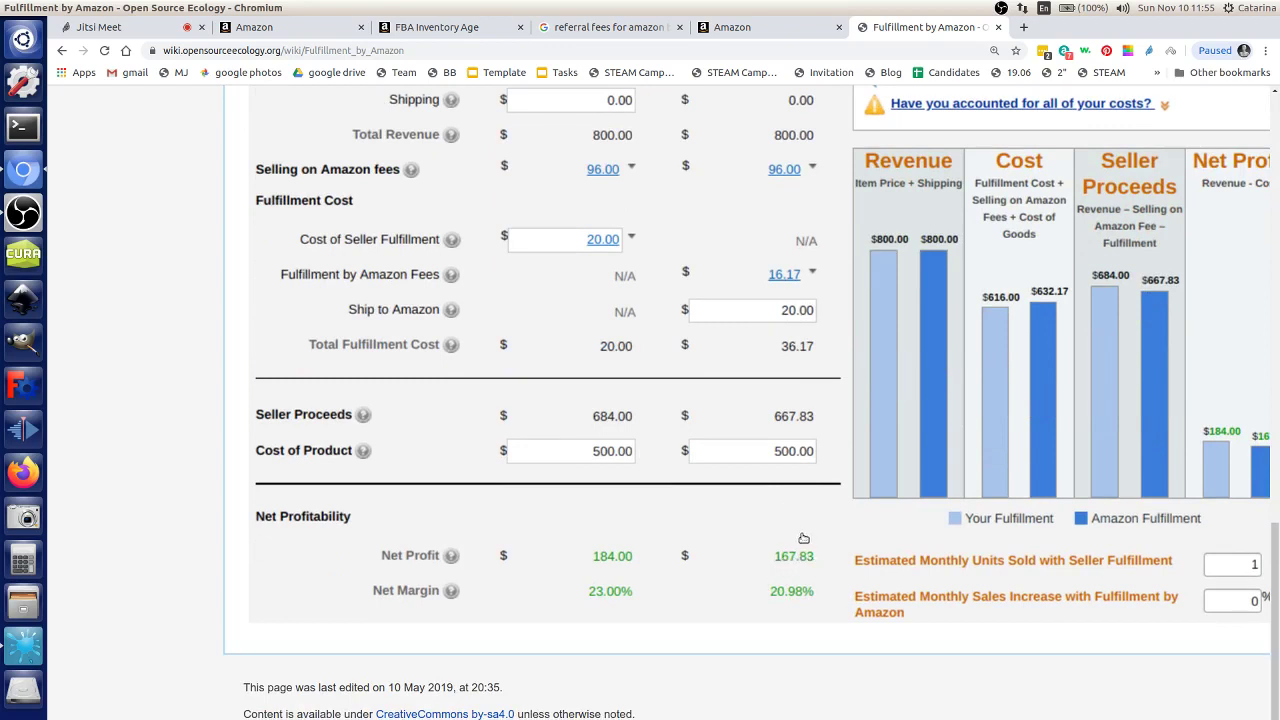
scroll(823, 478, up, 3)
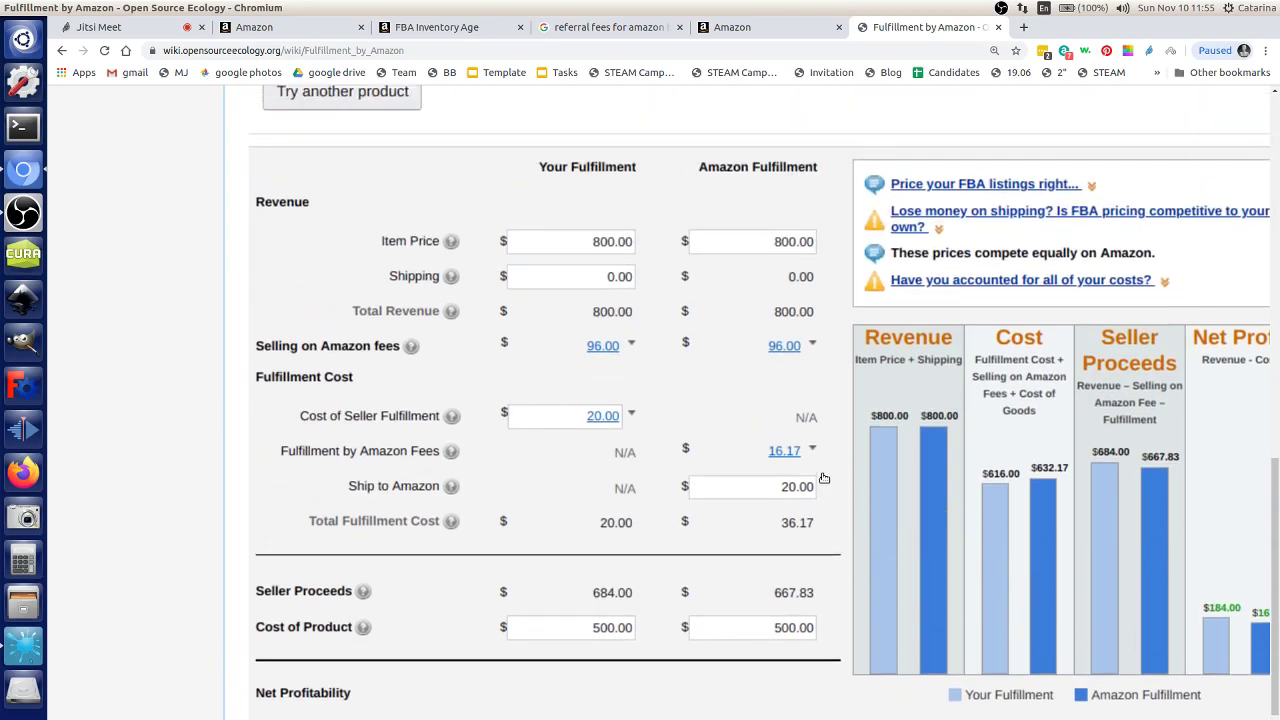
scroll(823, 478, up, 2)
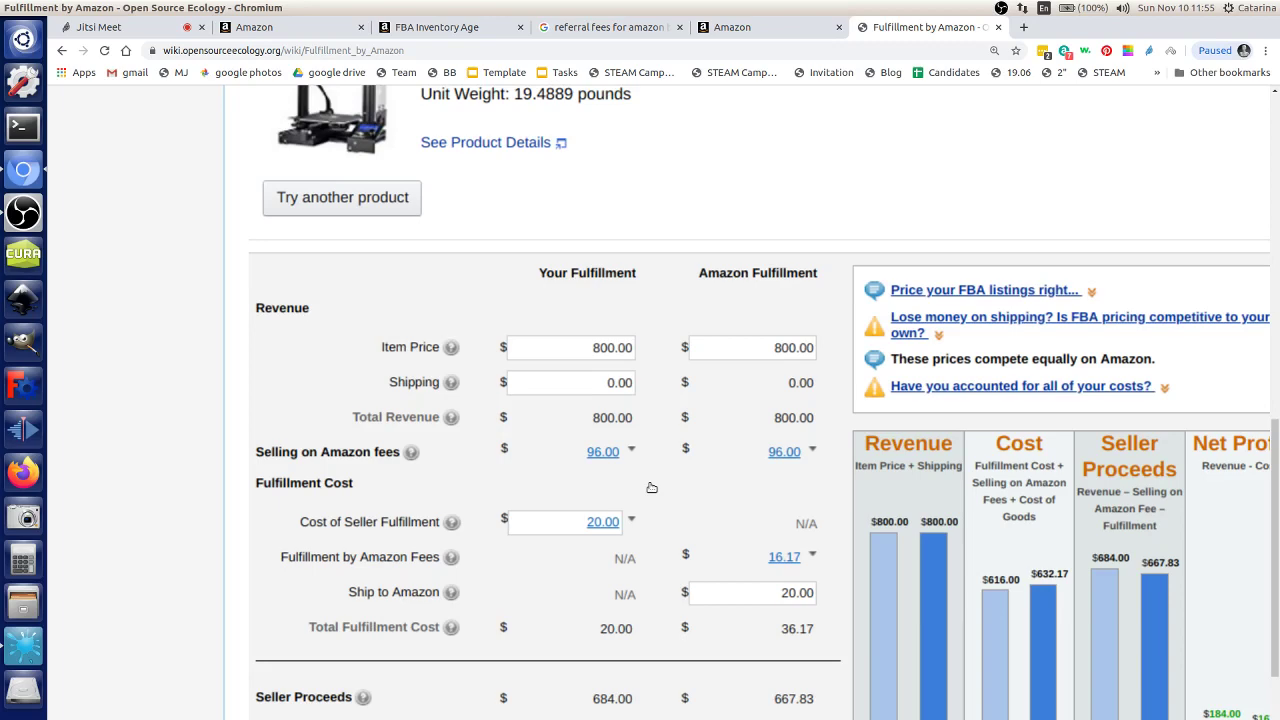
scroll(651, 487, down, 3)
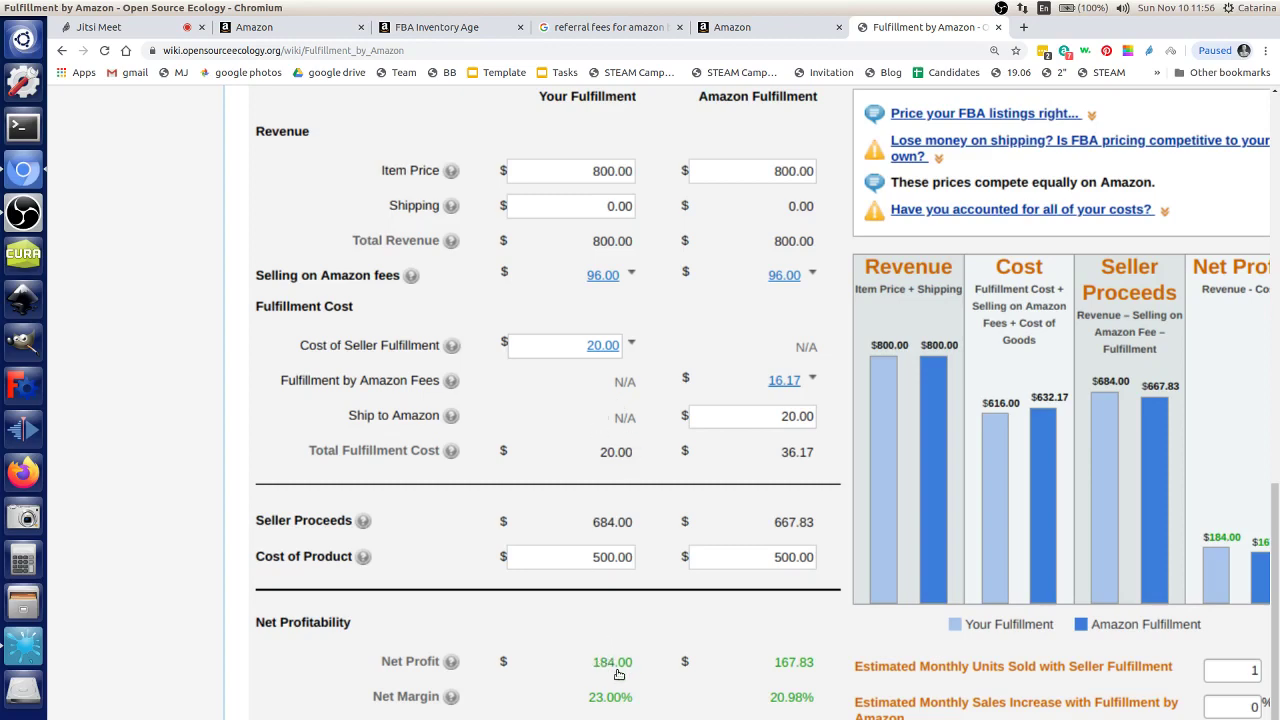
scroll(588, 642, up, 1)
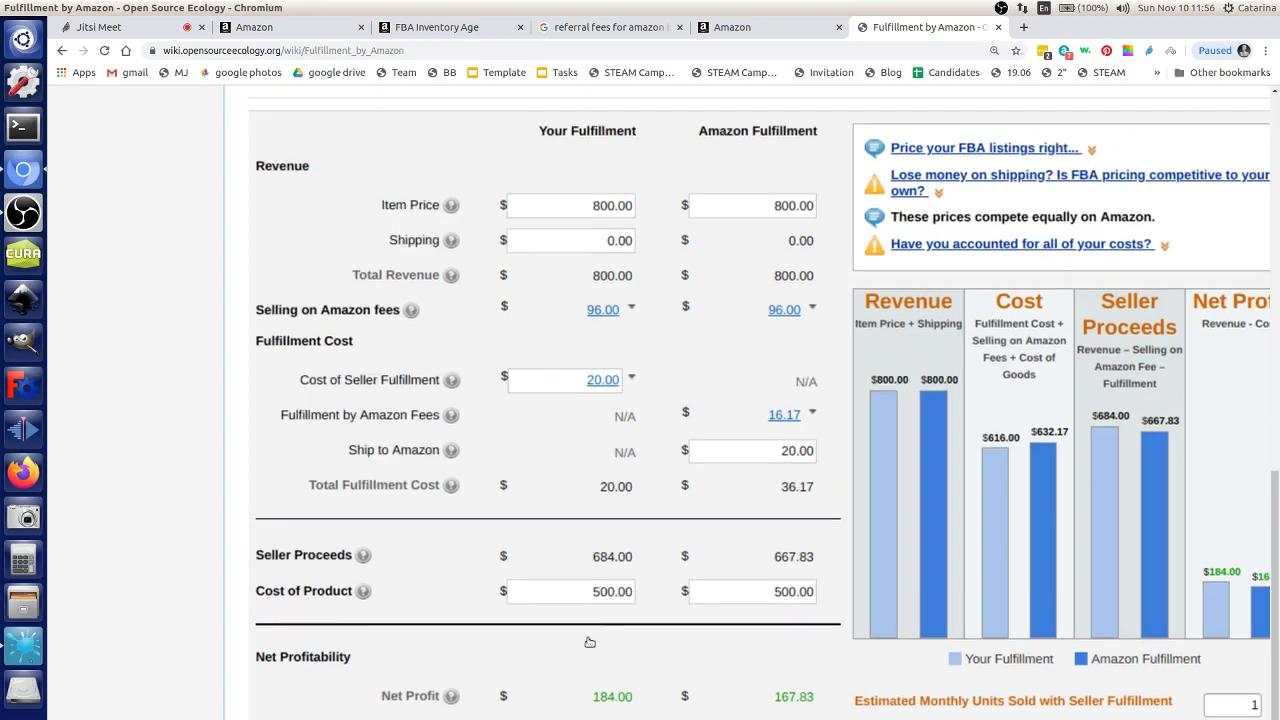
scroll(589, 646, up, 1)
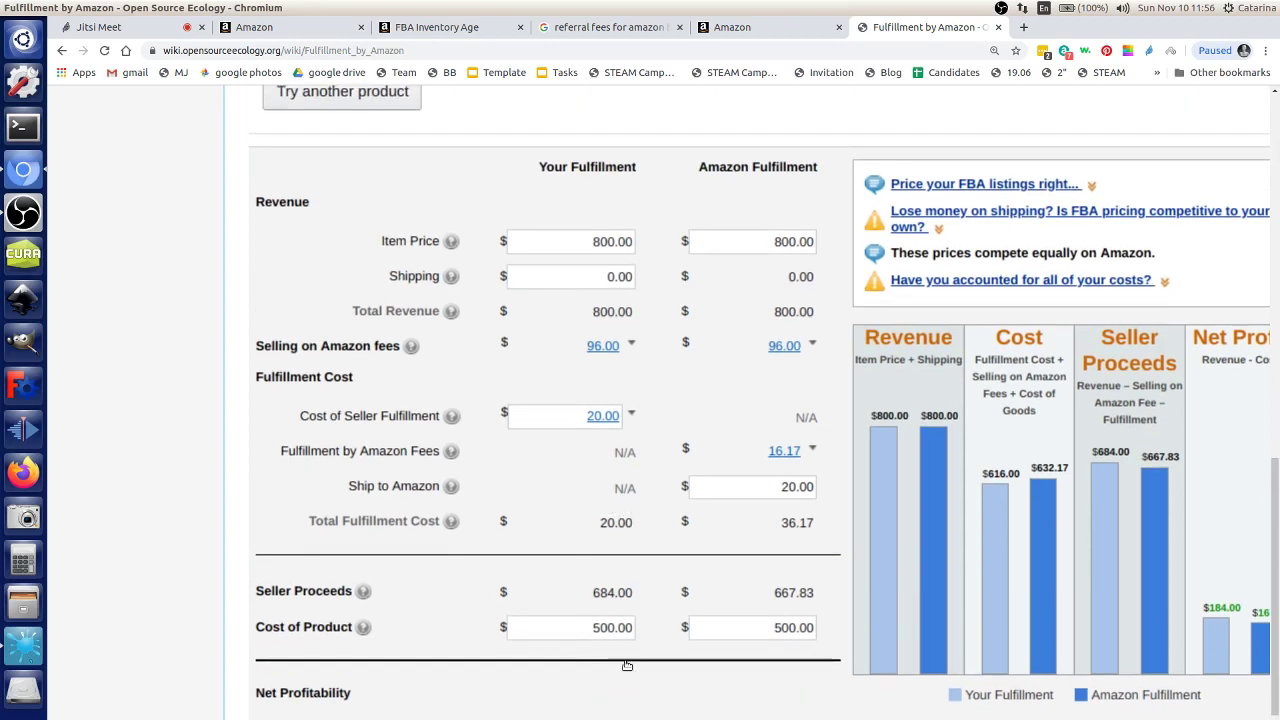
scroll(624, 666, down, 2)
scroll(622, 667, down, 1)
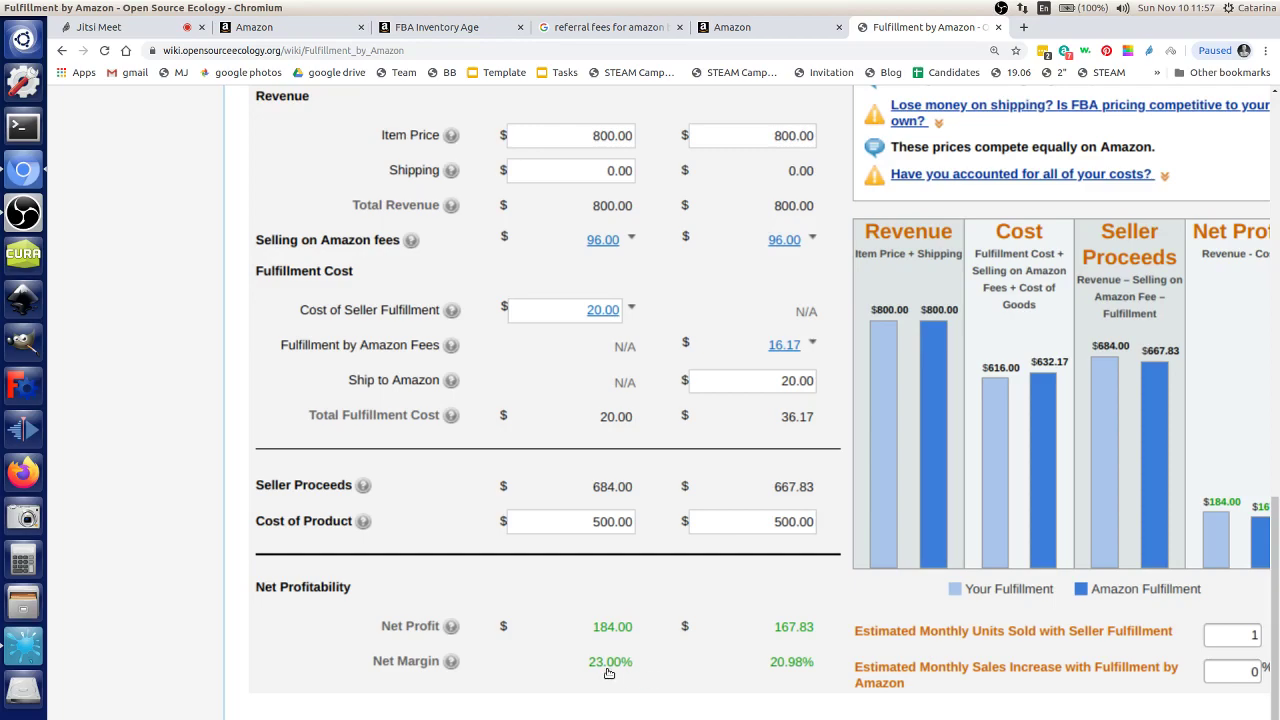
scroll(600, 674, up, 6)
scroll(594, 672, up, 2)
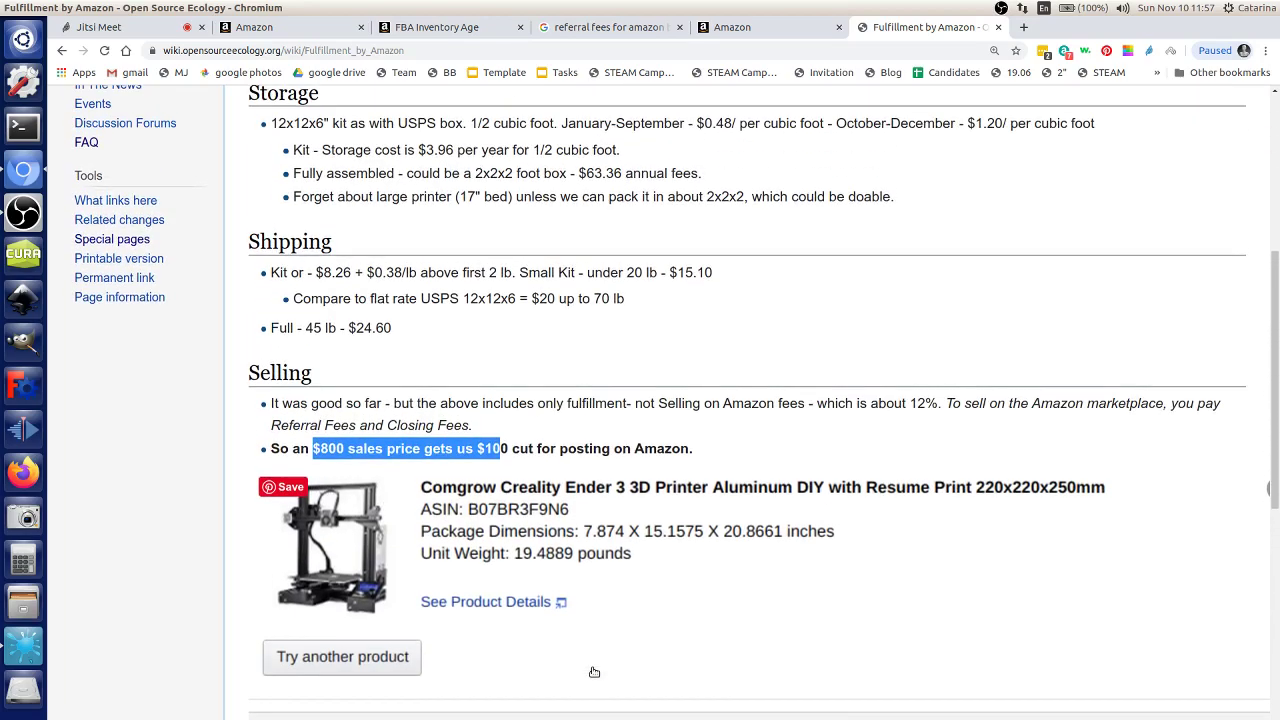
scroll(594, 672, down, 4)
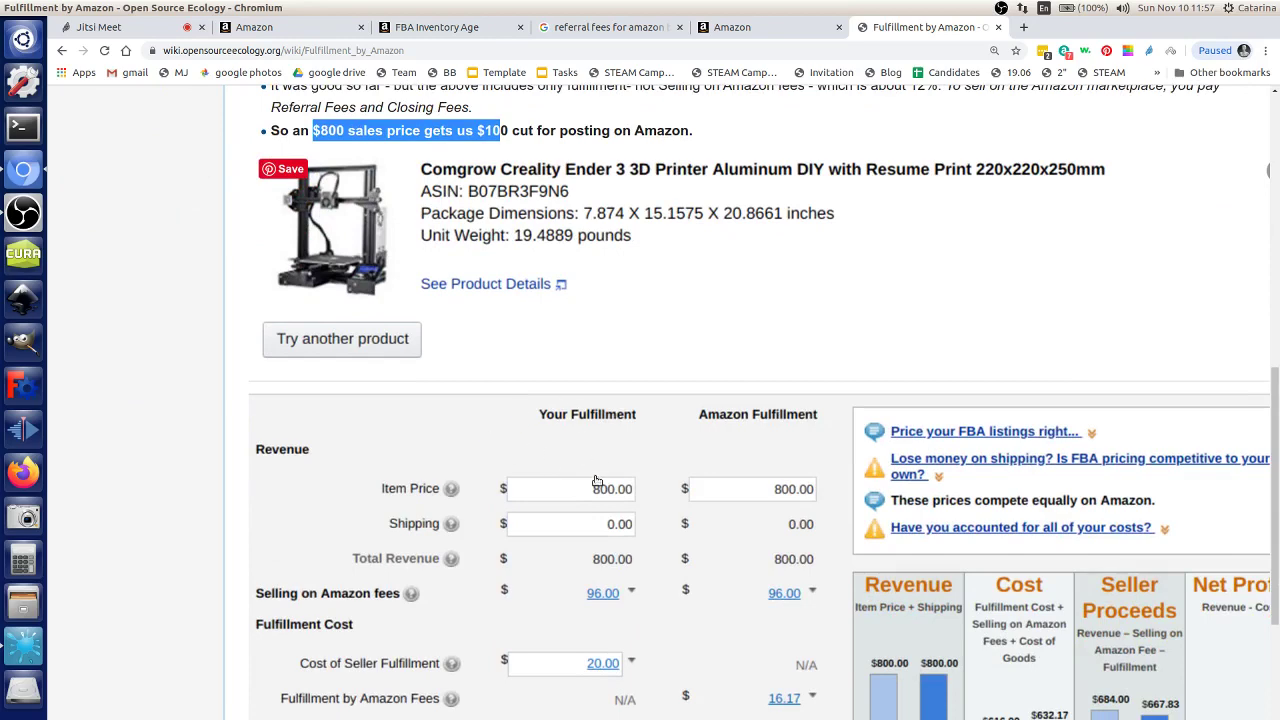
scroll(590, 490, down, 2)
scroll(592, 490, up, 2)
scroll(592, 490, up, 5)
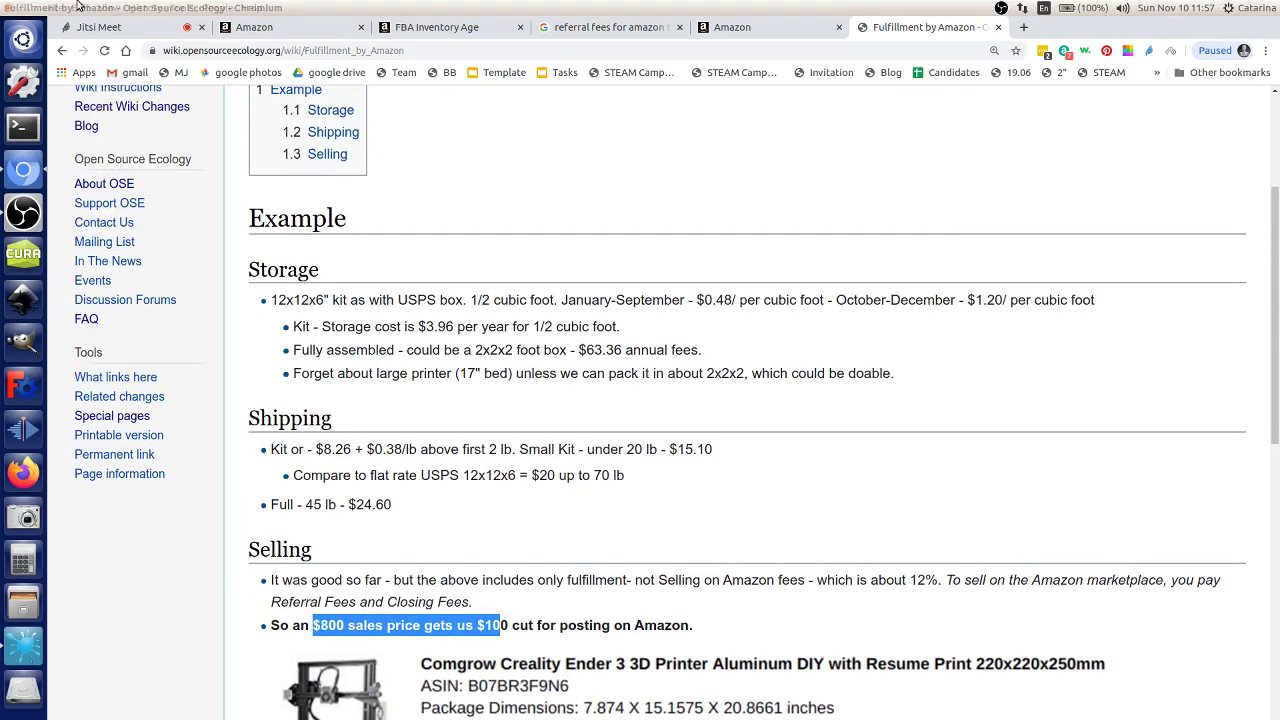
key(ctrl+t)
Step: Search Google for etsy and go to the Etsy homepage from the results
text(etsy)
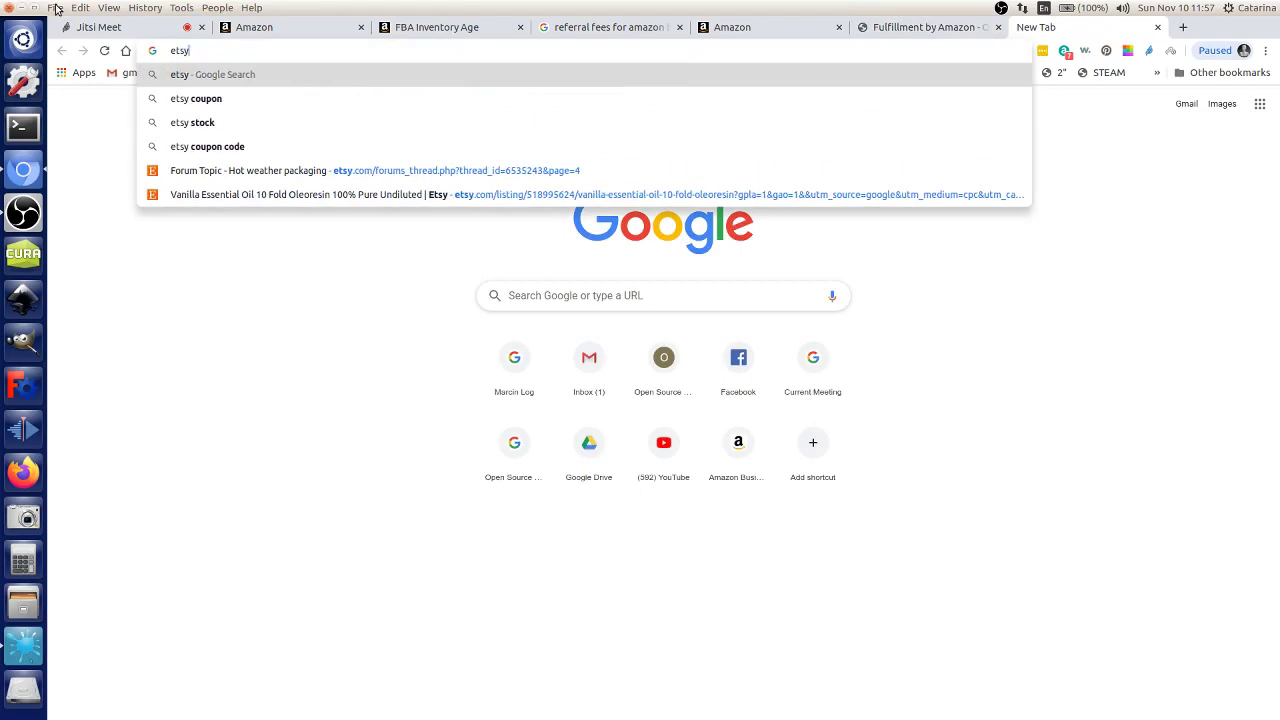
key(Return)
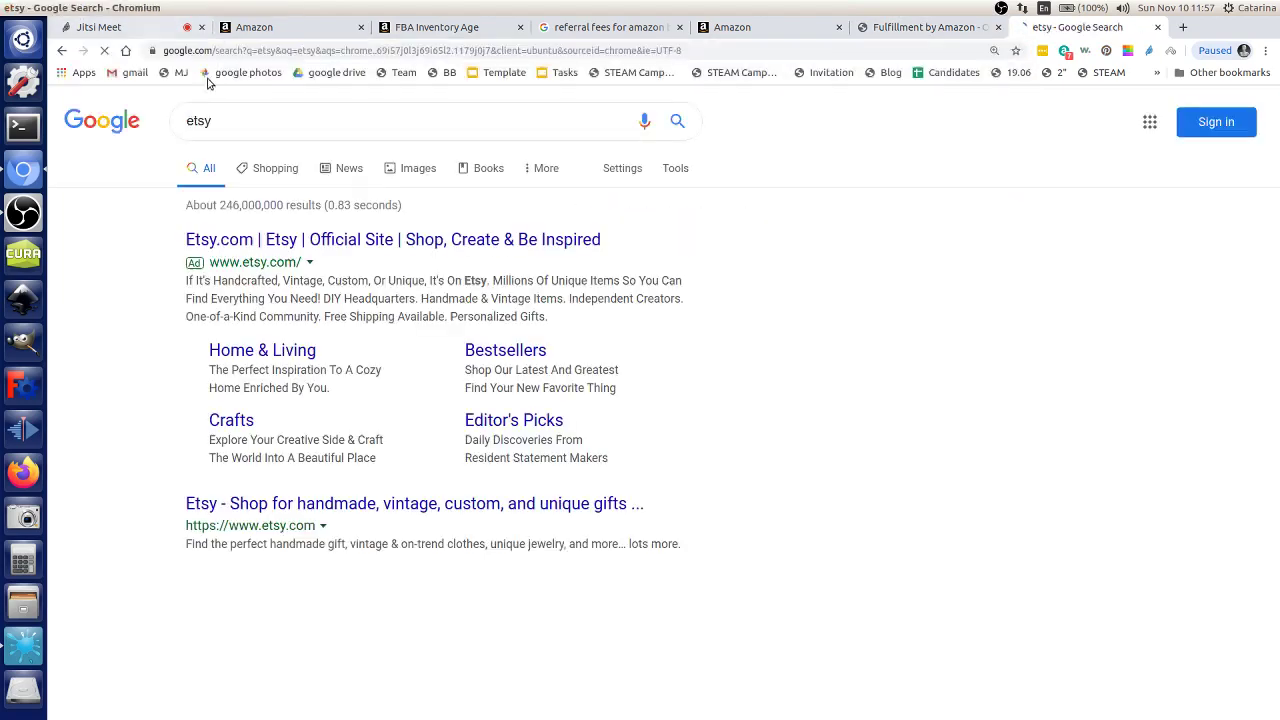
click(258, 507)
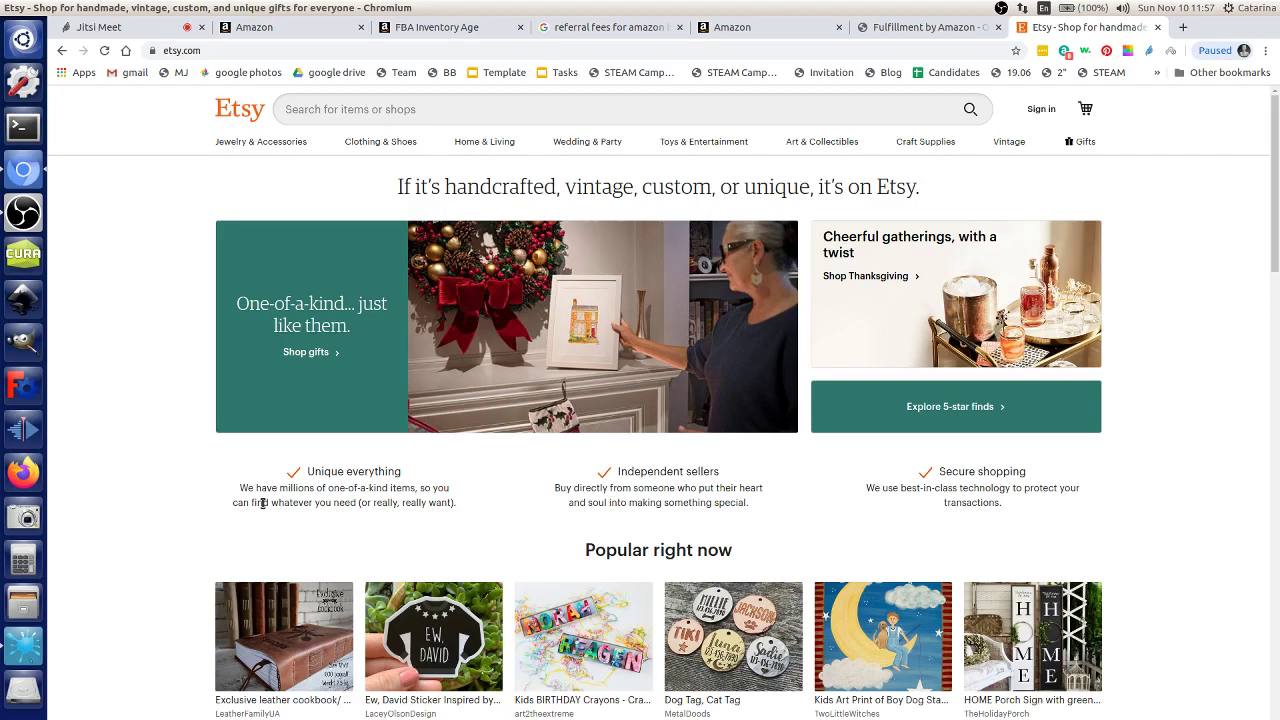
Step: Search Etsy for '3d central'
scroll(212, 599, down, 3)
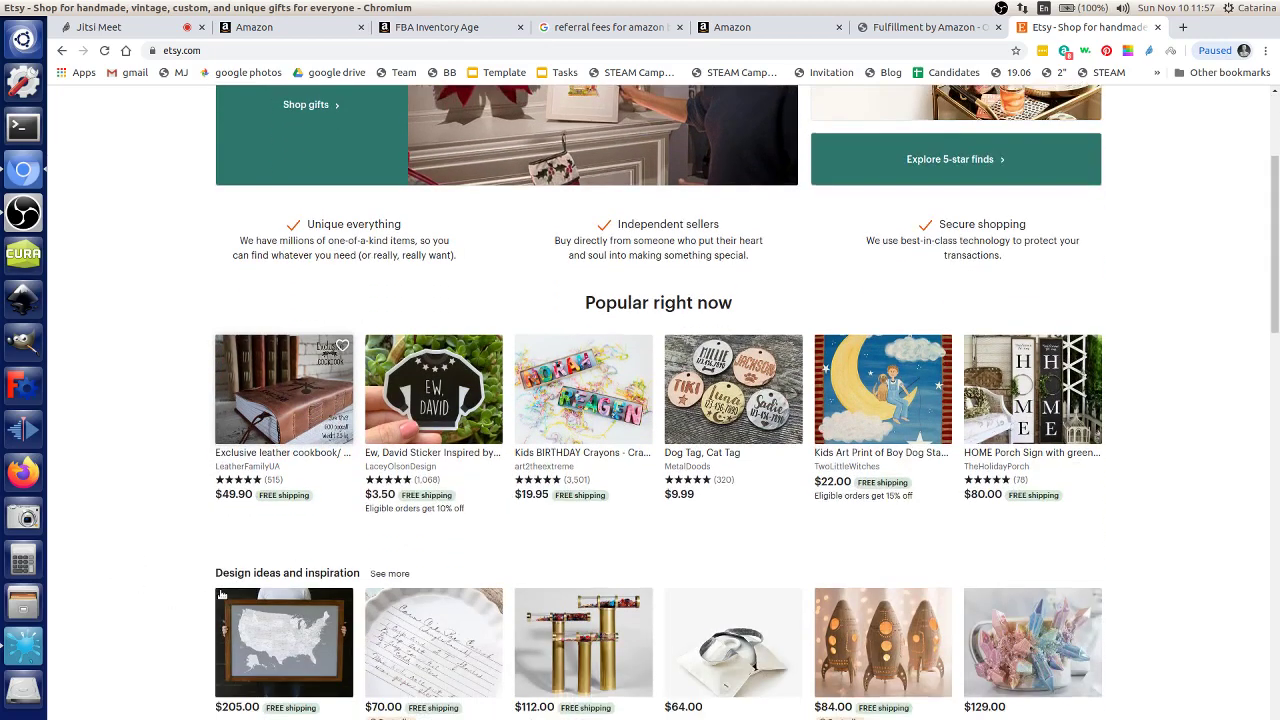
scroll(222, 595, down, 2)
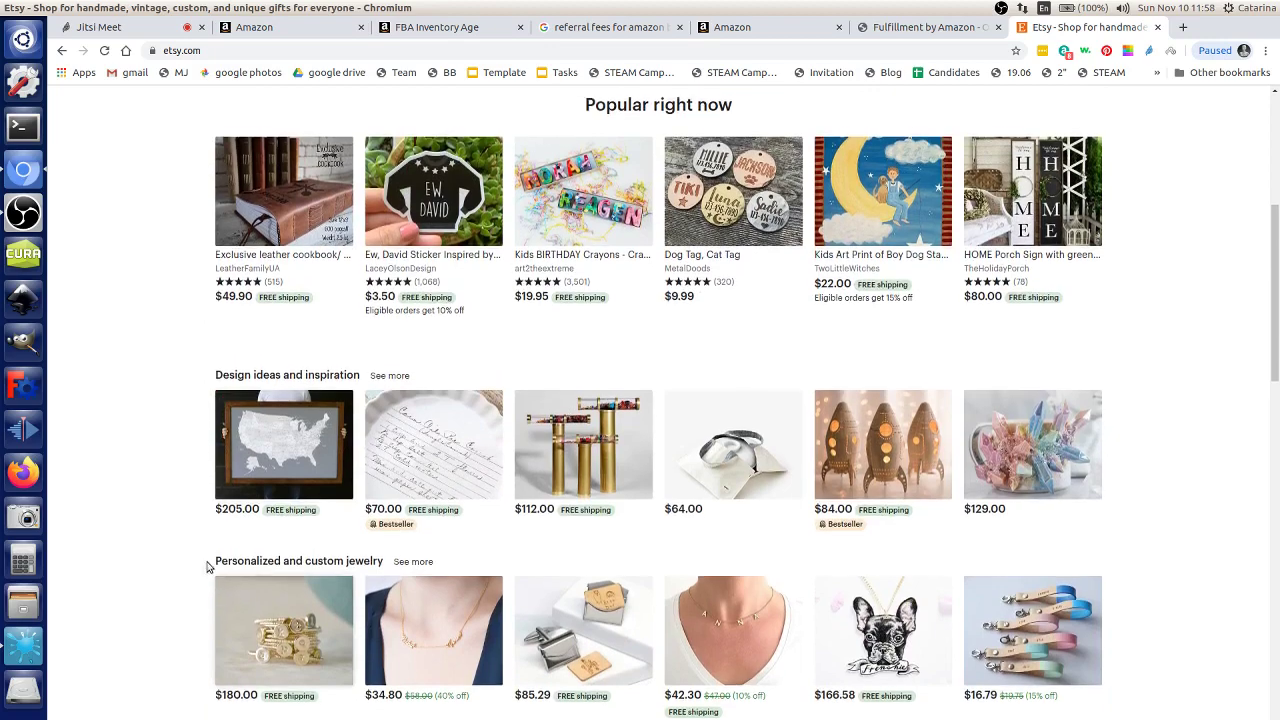
scroll(210, 566, up, 4)
scroll(200, 445, up, 2)
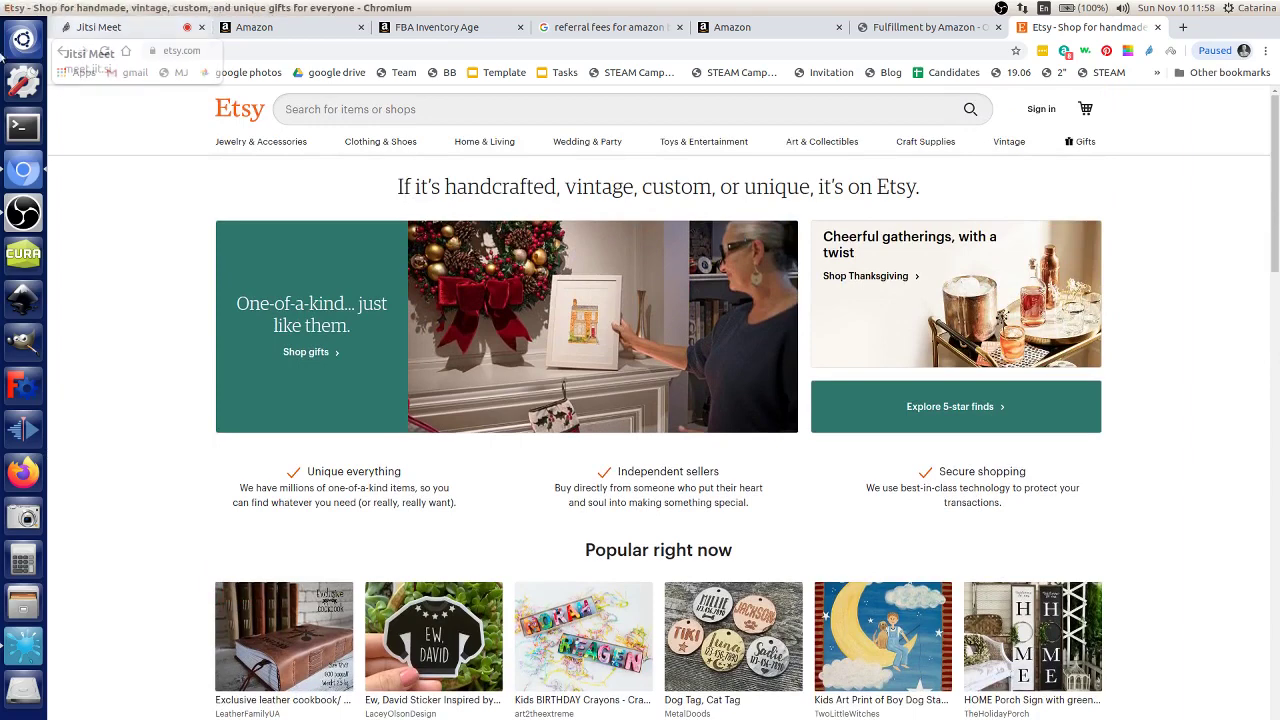
click(476, 109)
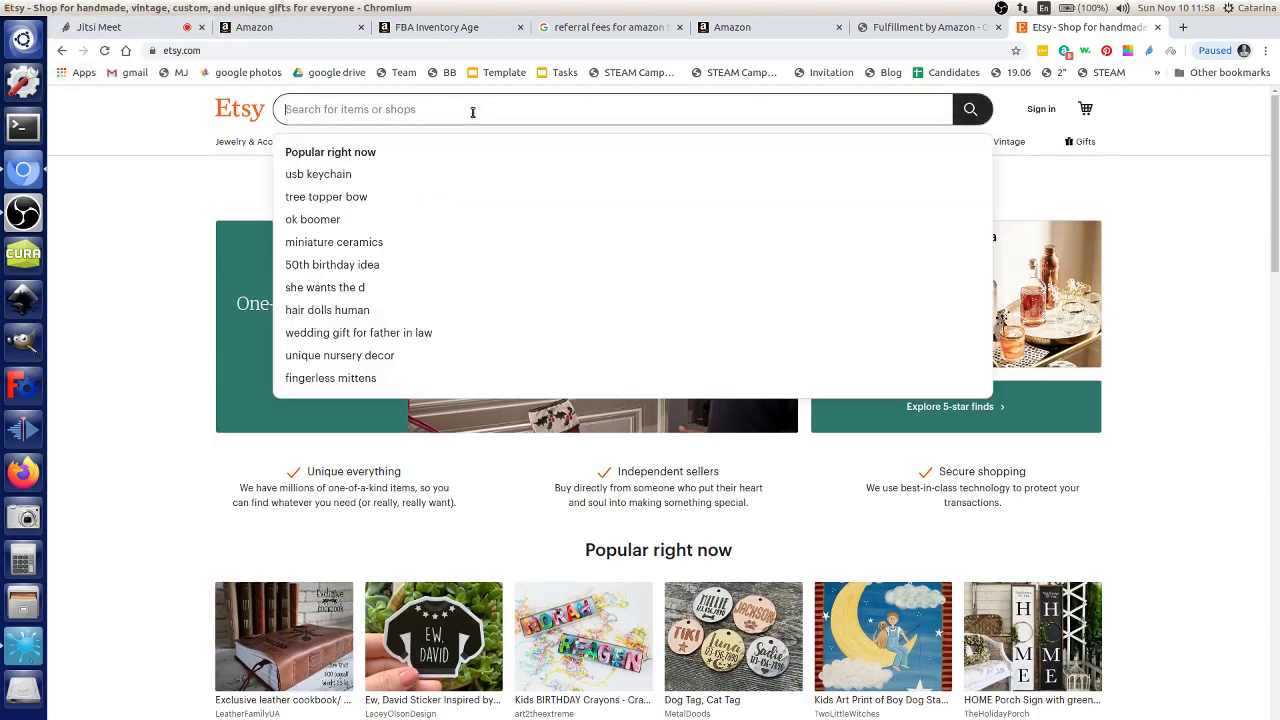
text(3d central)
key(Return)
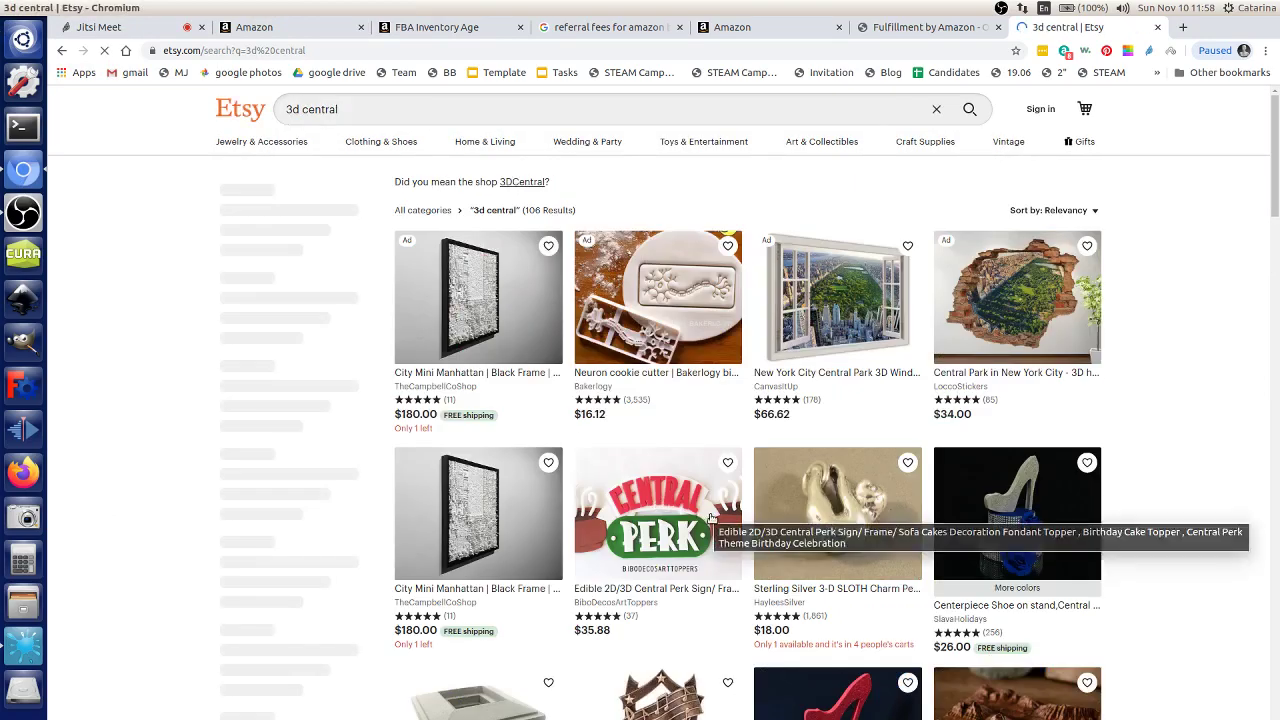
scroll(660, 502, down, 6)
scroll(728, 504, up, 6)
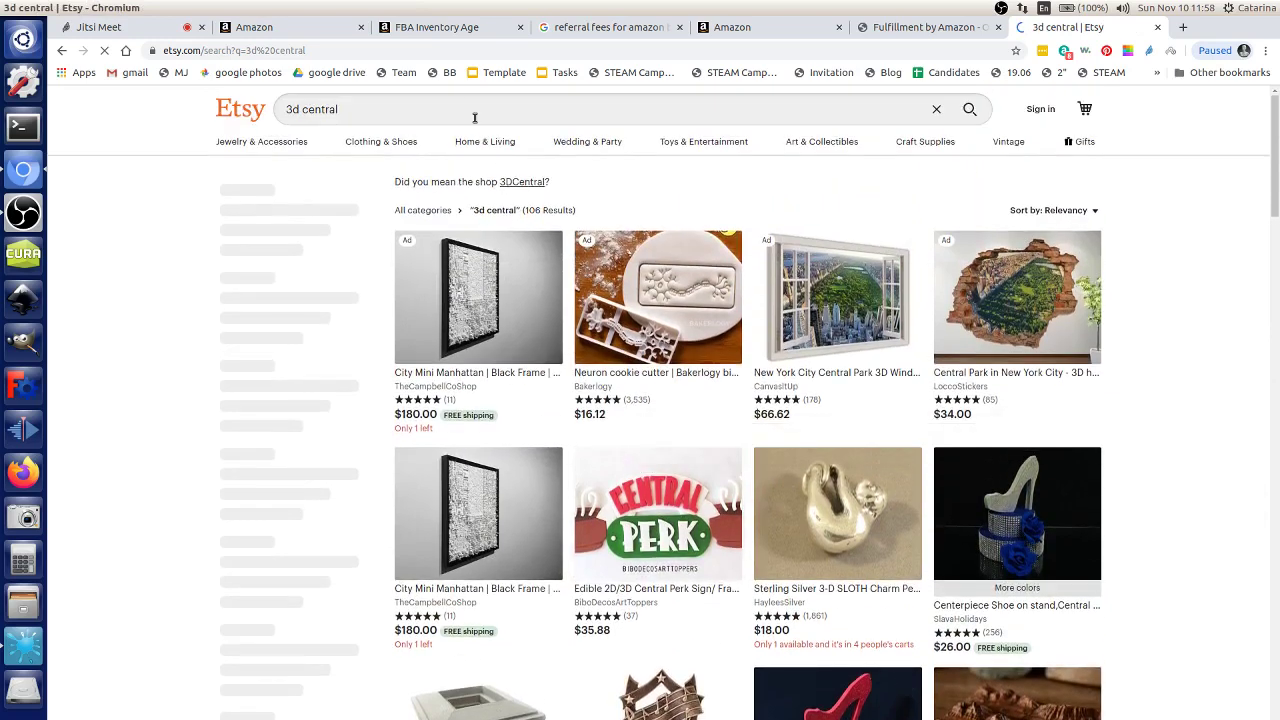
Step: Replace the query with 'cryptex' and scroll the results down to the 3DCentral skull cryptex
click(465, 107)
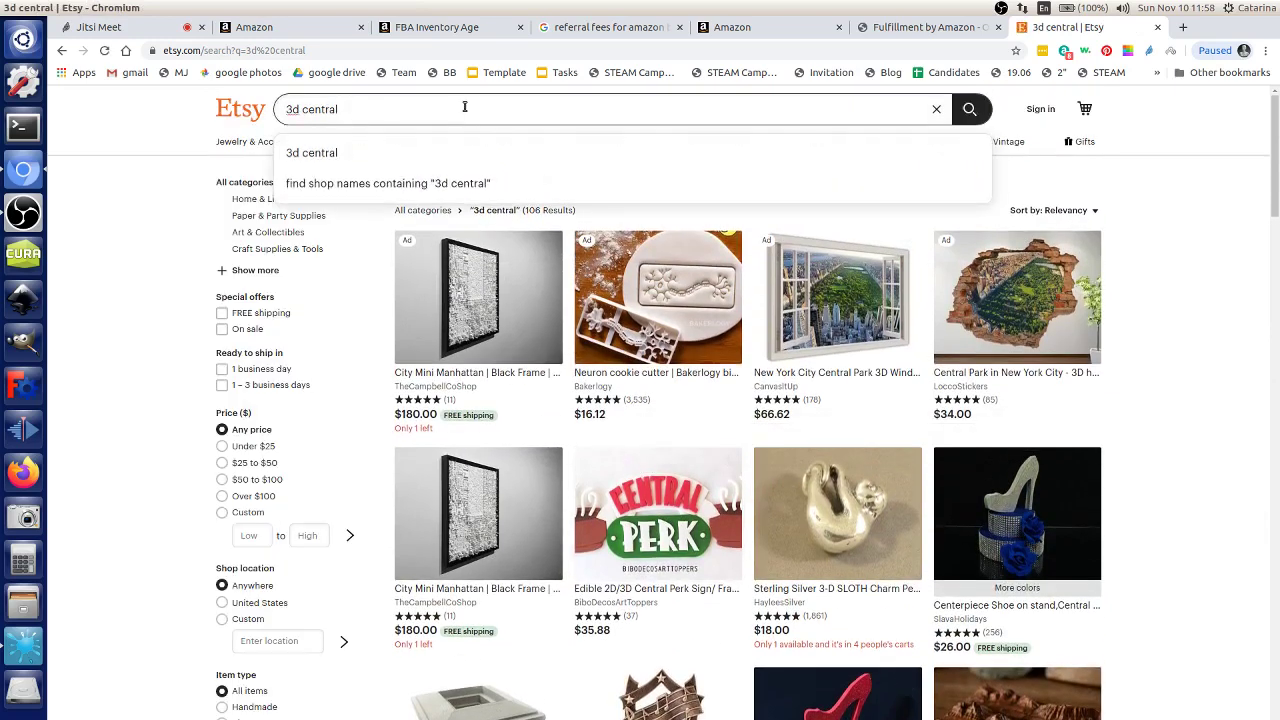
key(ctrl+a)
key(BackSpace)
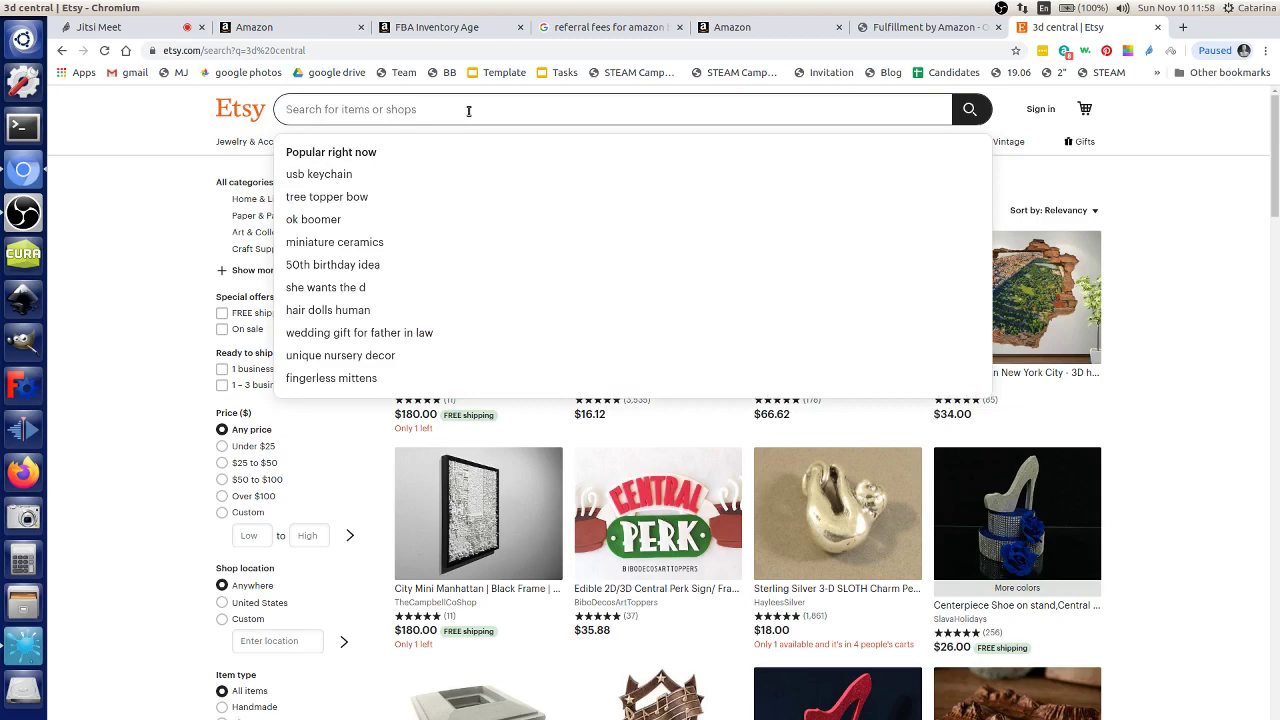
text(cryptex)
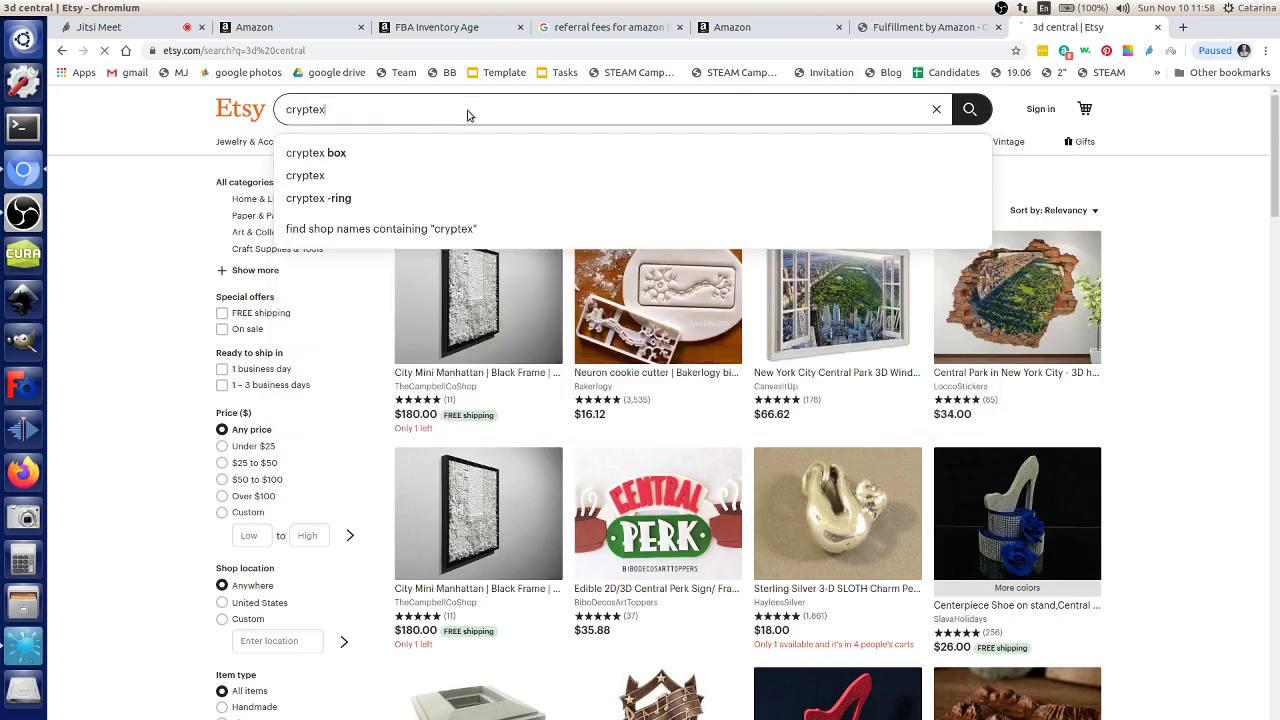
key(Return)
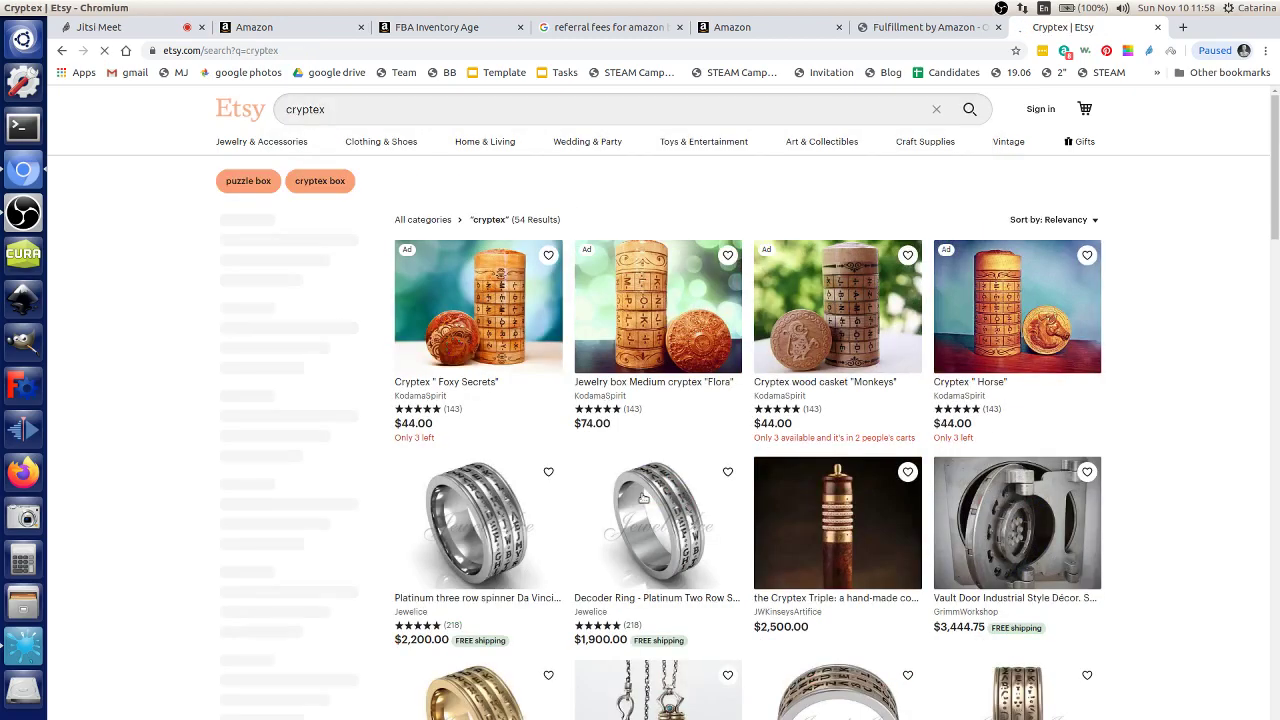
scroll(725, 490, down, 5)
scroll(1074, 443, down, 5)
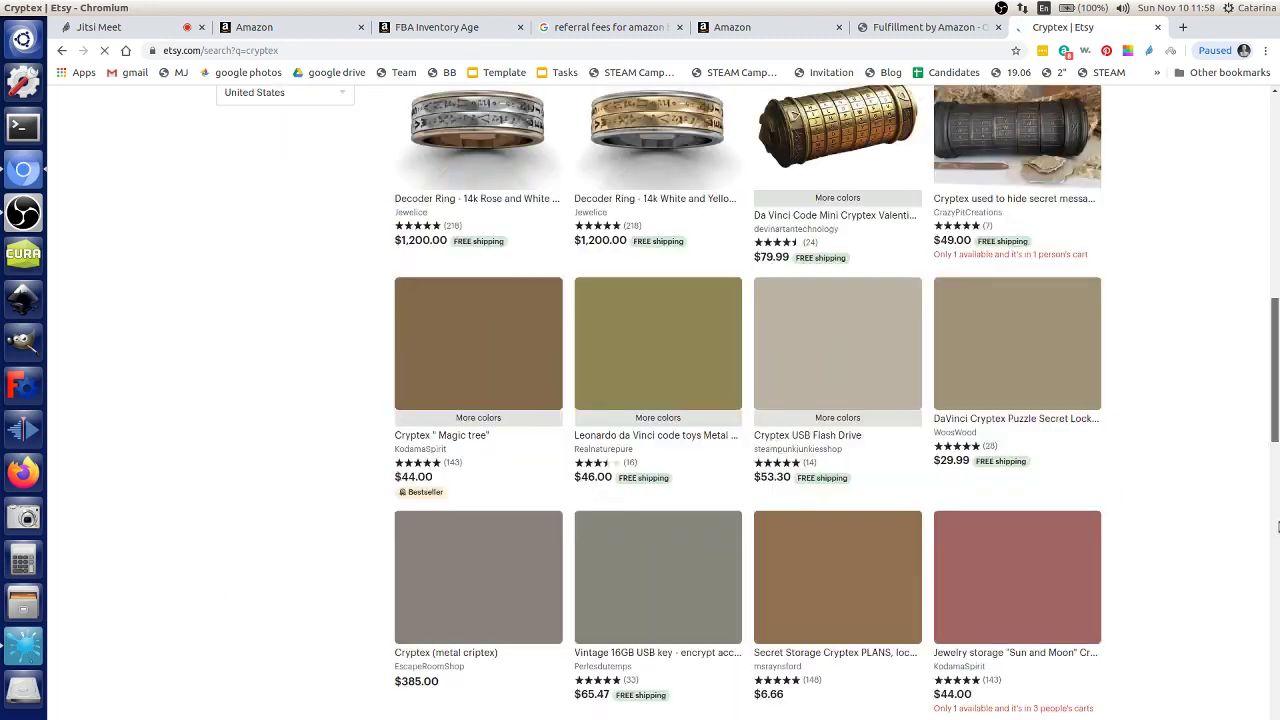
drag(1276, 394, 1278, 646)
scroll(598, 672, down, 4)
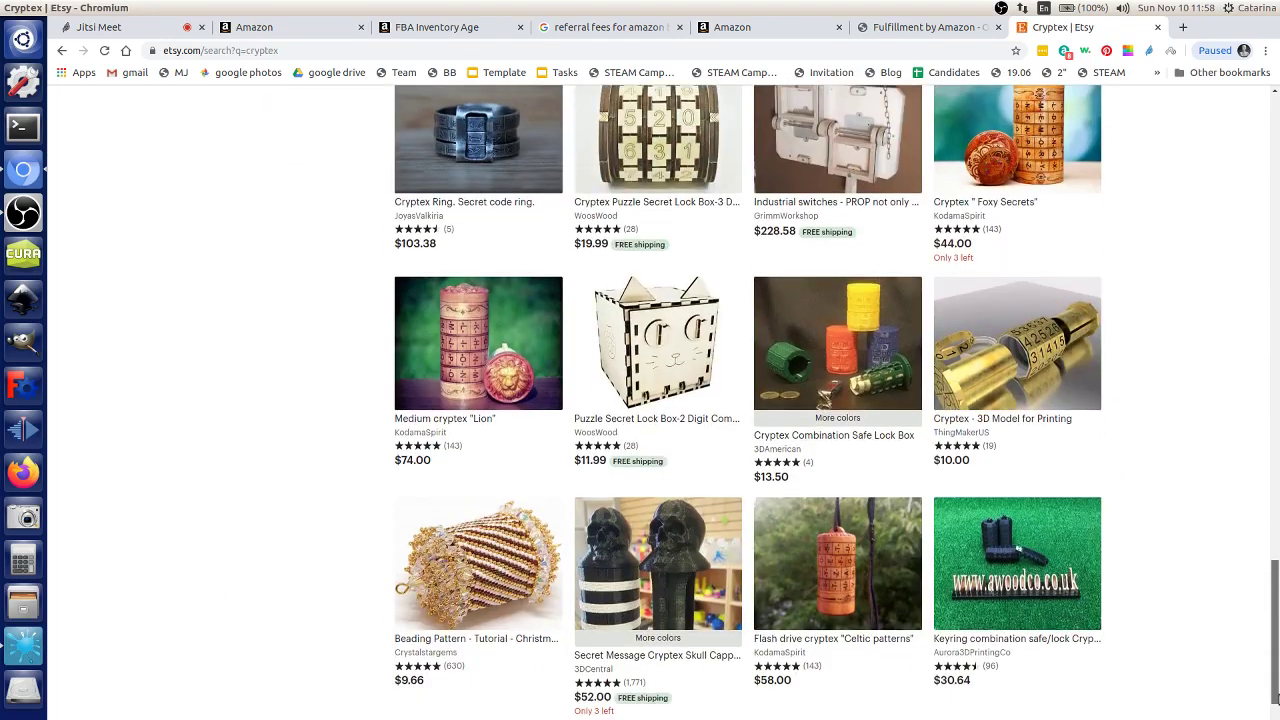
Step: Open the skull cryptex listing and go to the 3DCentral shop page
click(599, 672)
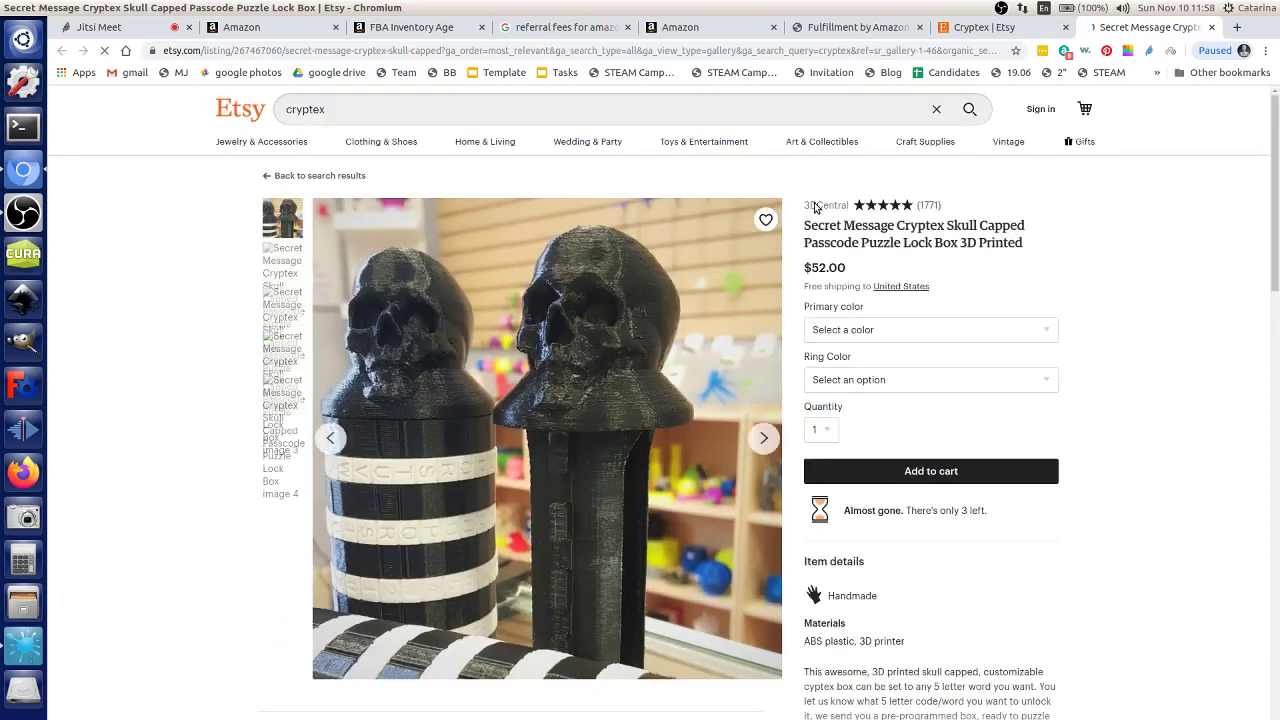
click(817, 210)
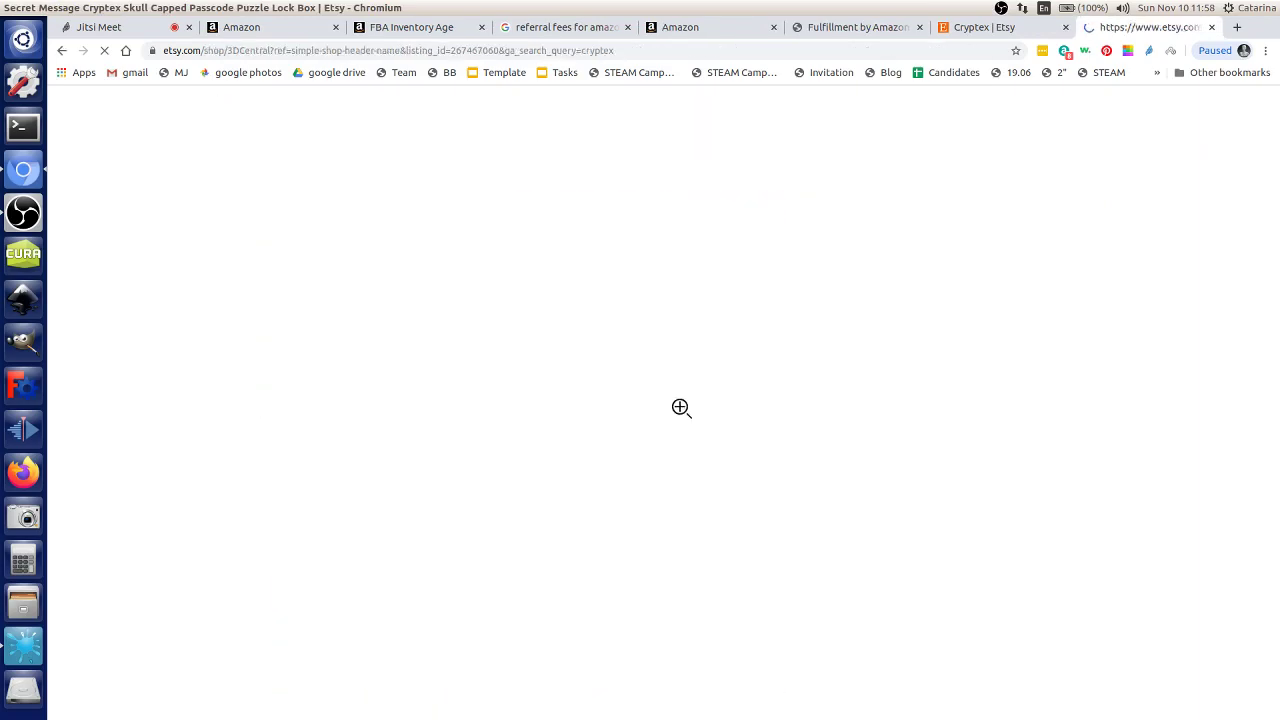
scroll(590, 415, down, 5)
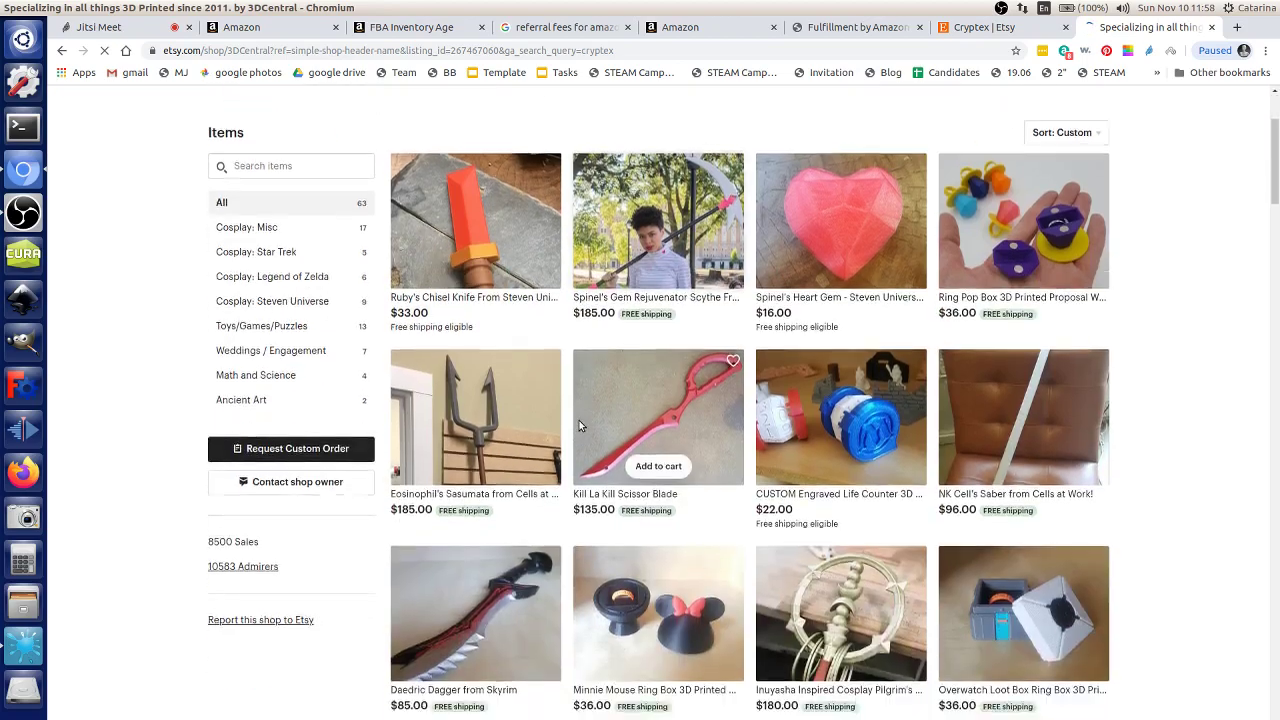
scroll(588, 417, up, 8)
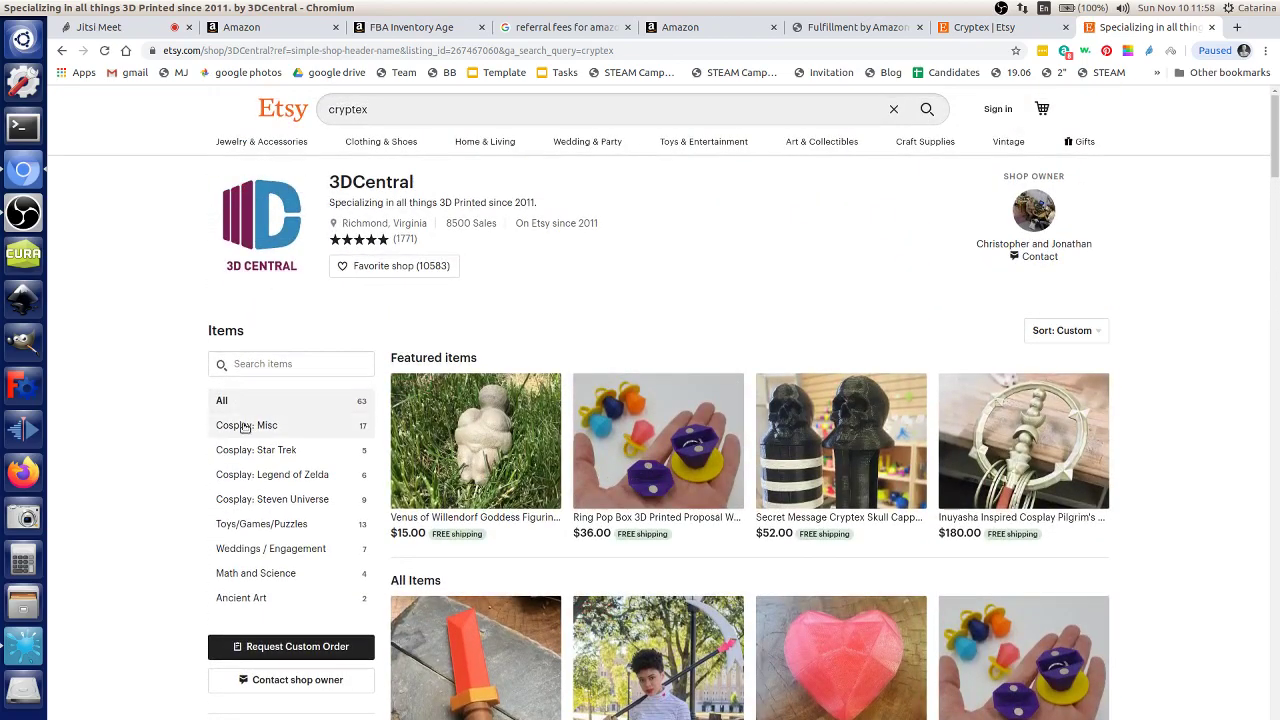
Step: Filter the shop to Ancient Art, then Weddings / Engagement, and select part of the shop name
click(265, 602)
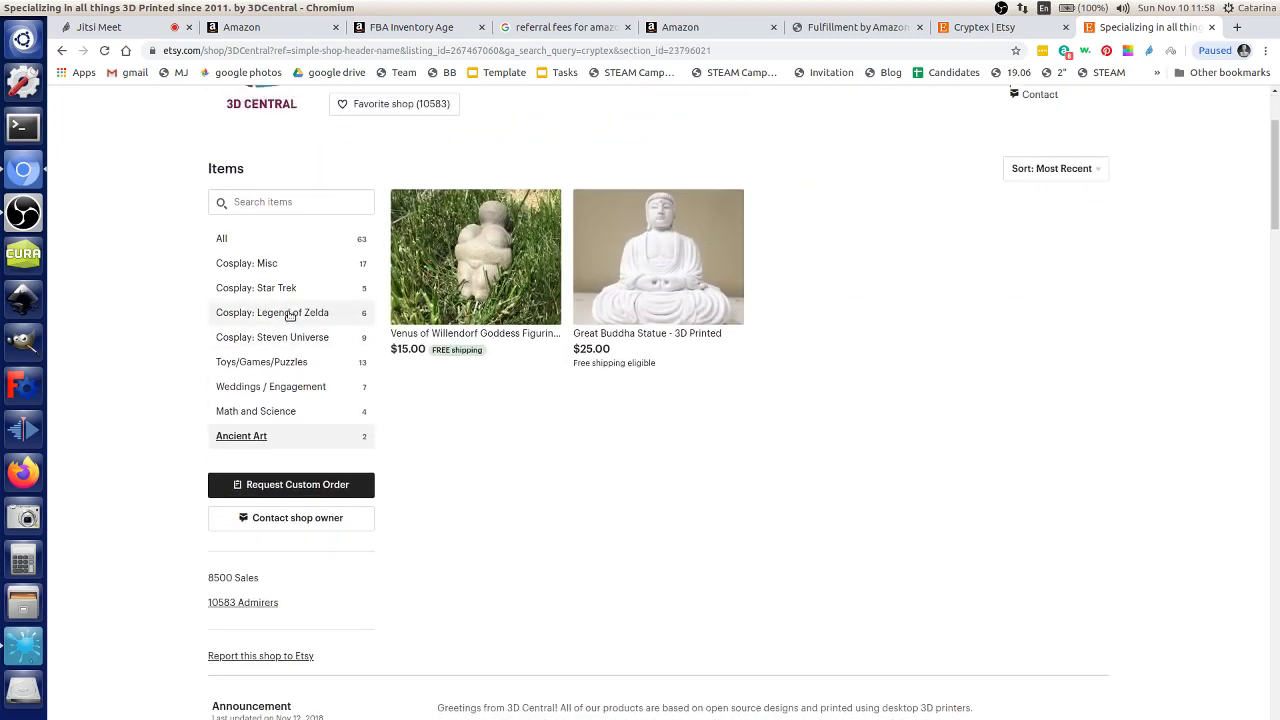
click(292, 387)
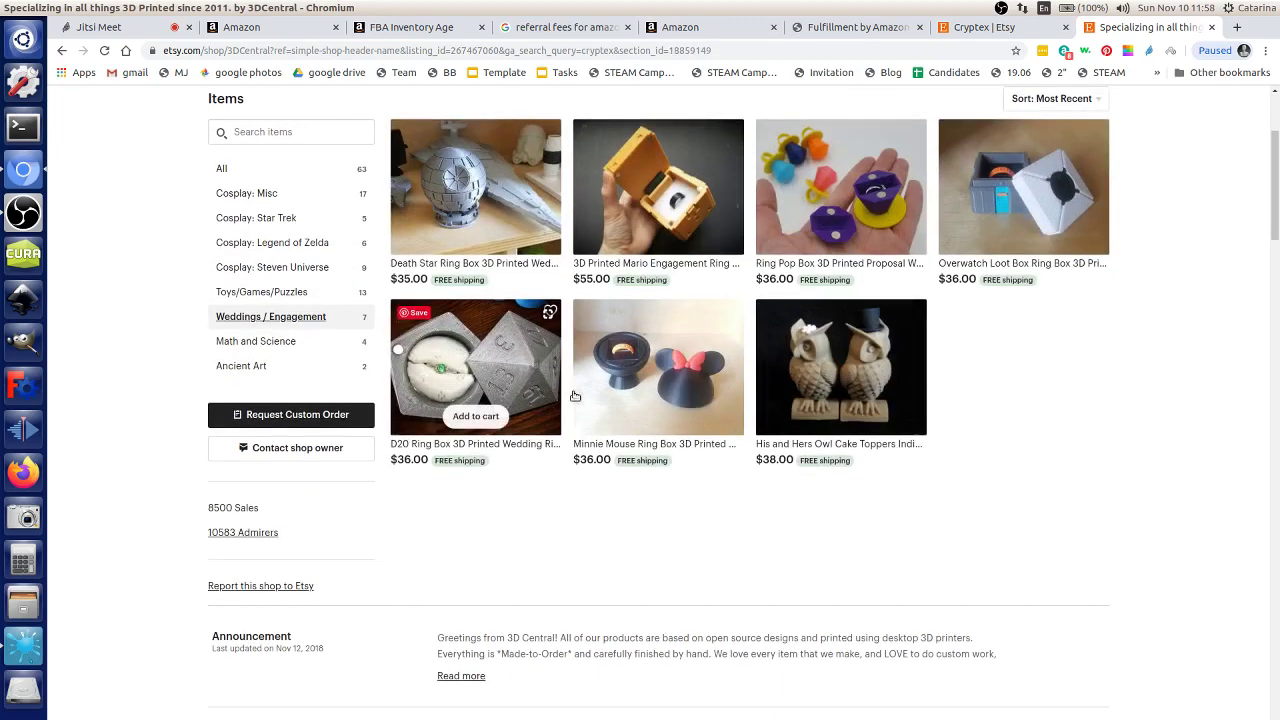
scroll(781, 633, up, 2)
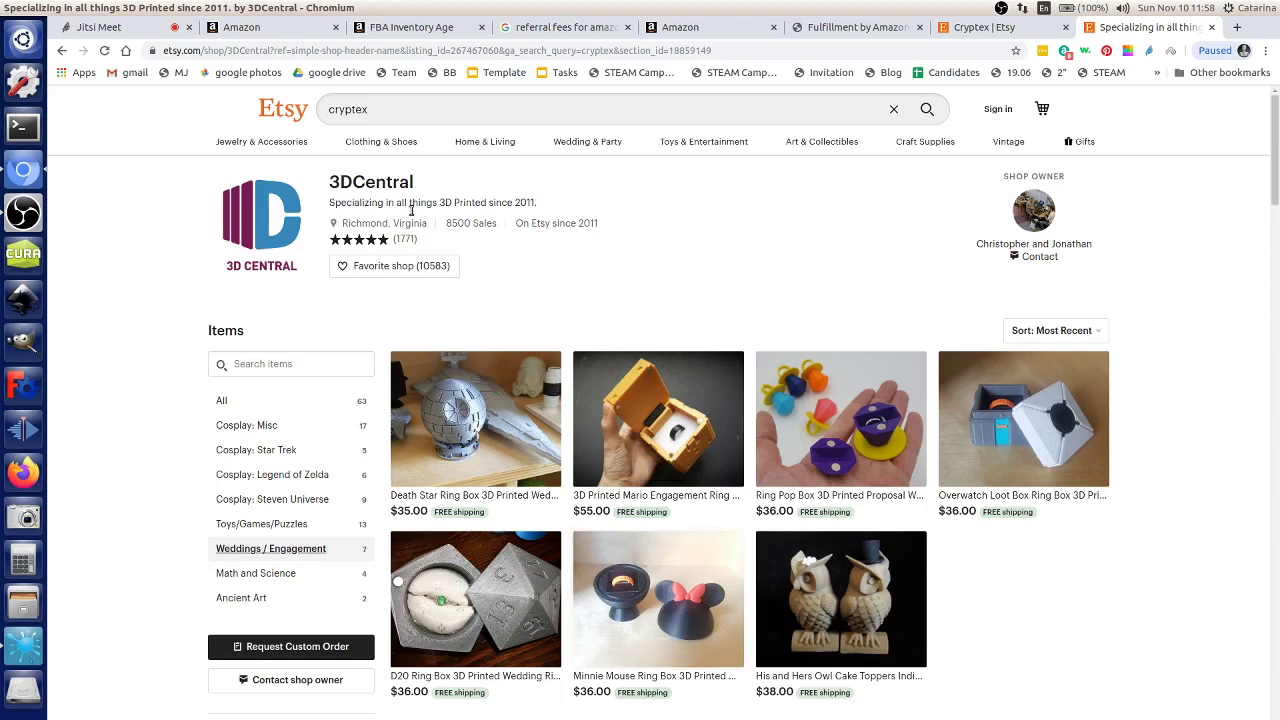
click(379, 121)
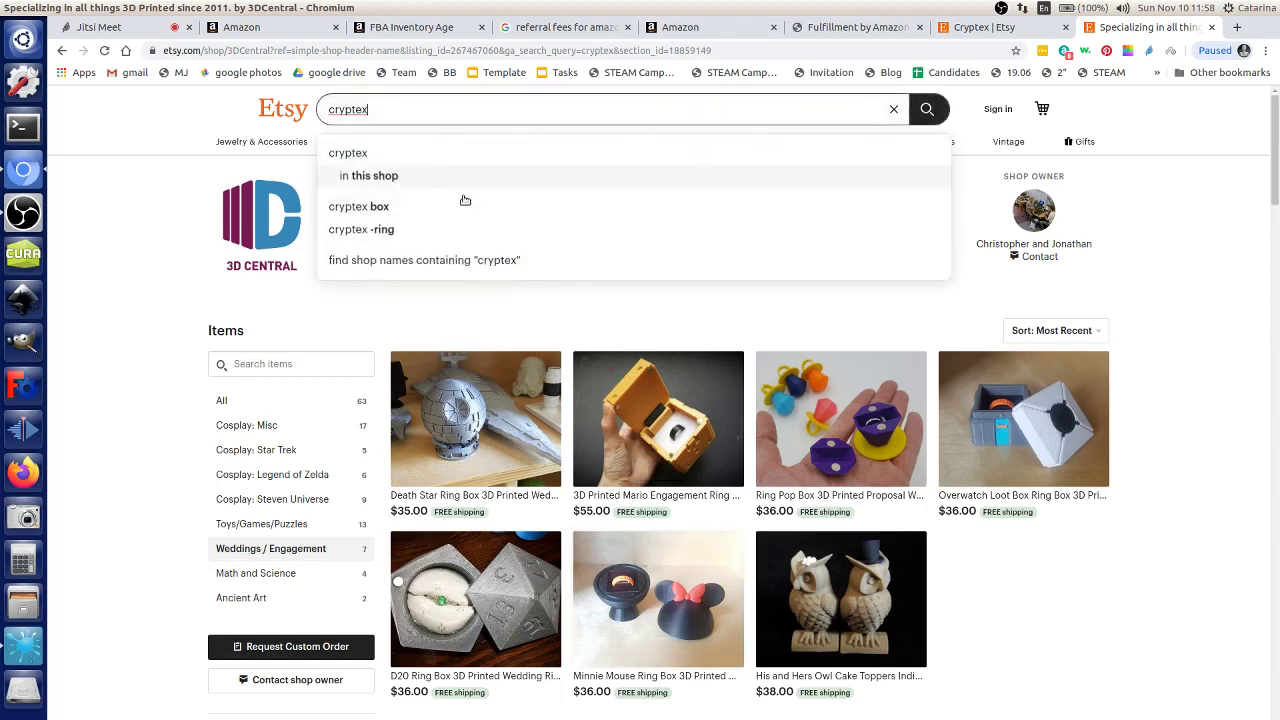
click(335, 340)
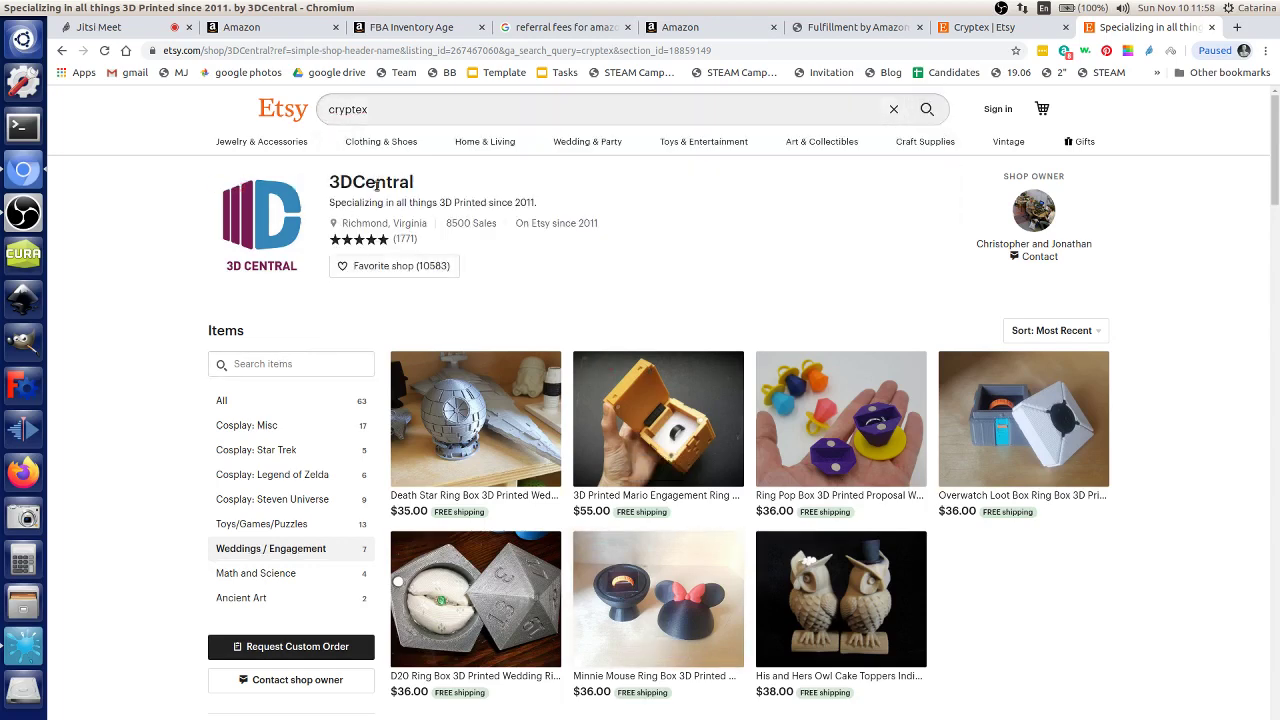
drag(339, 182, 353, 182)
Step: Open the D3D v19.06 wiki bookmark, then return to the 3DCentral shop page
click(1014, 72)
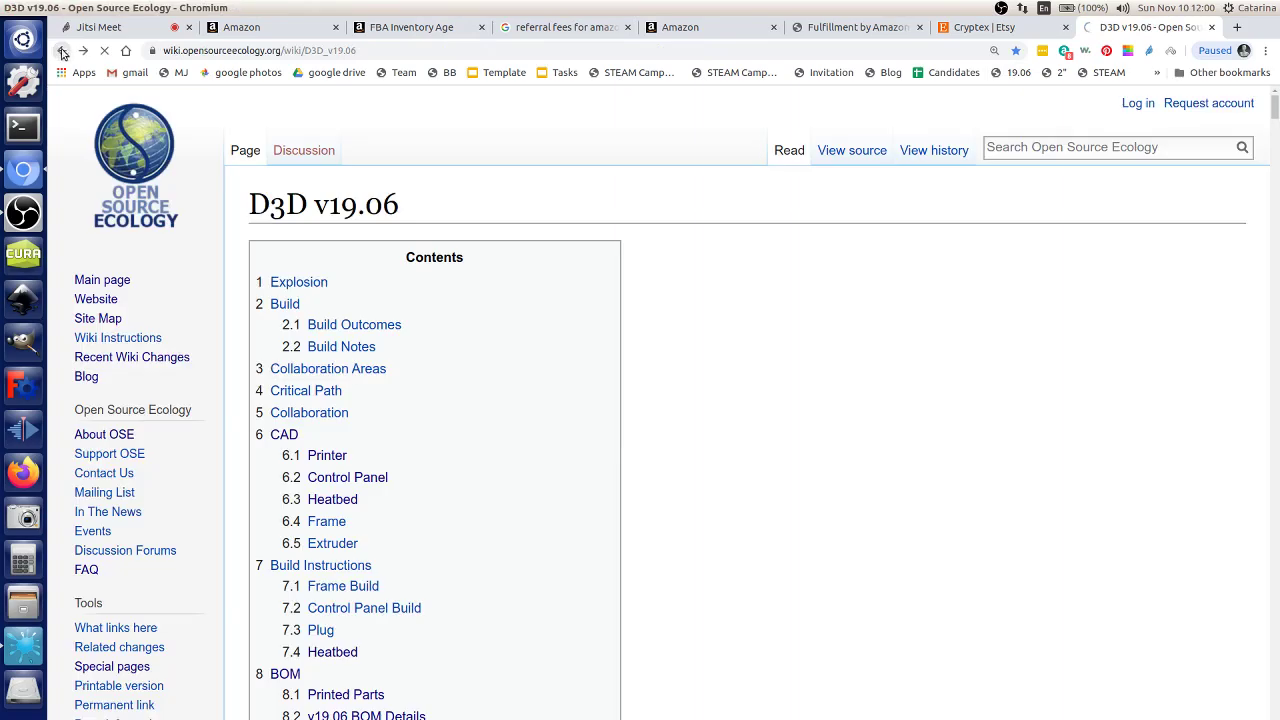
key(alt+Left)
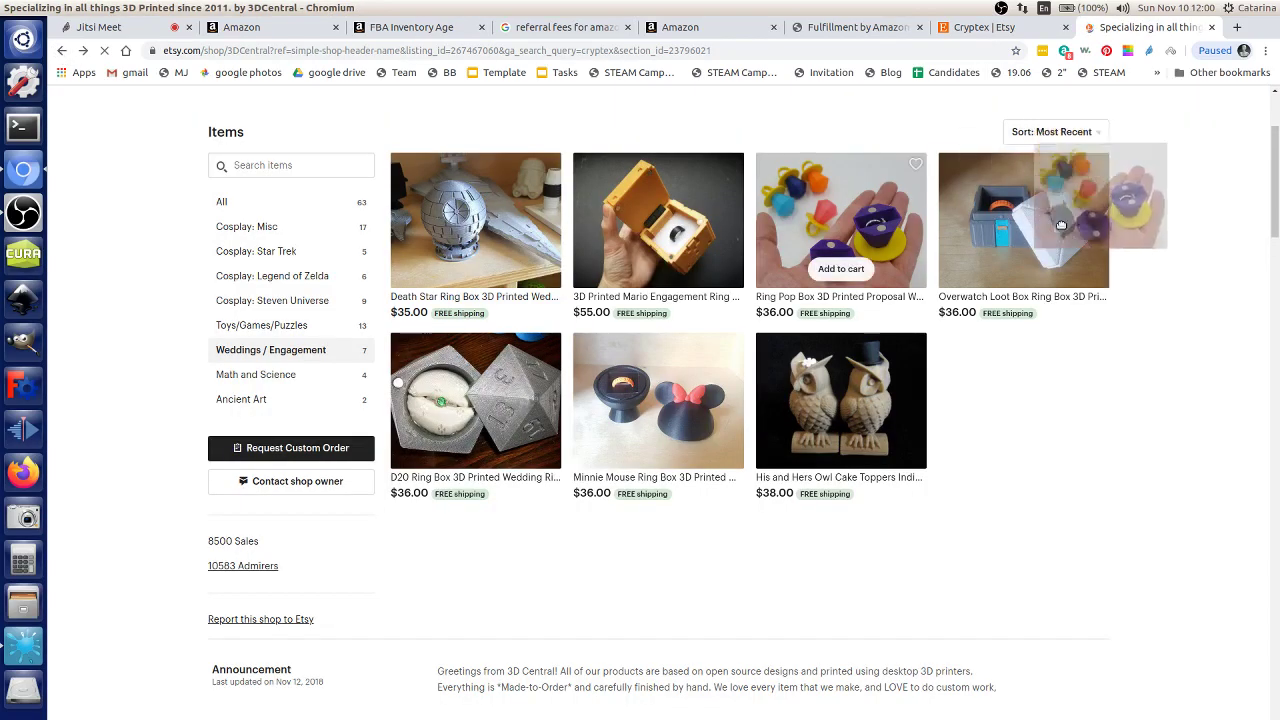
scroll(1160, 273, up, 4)
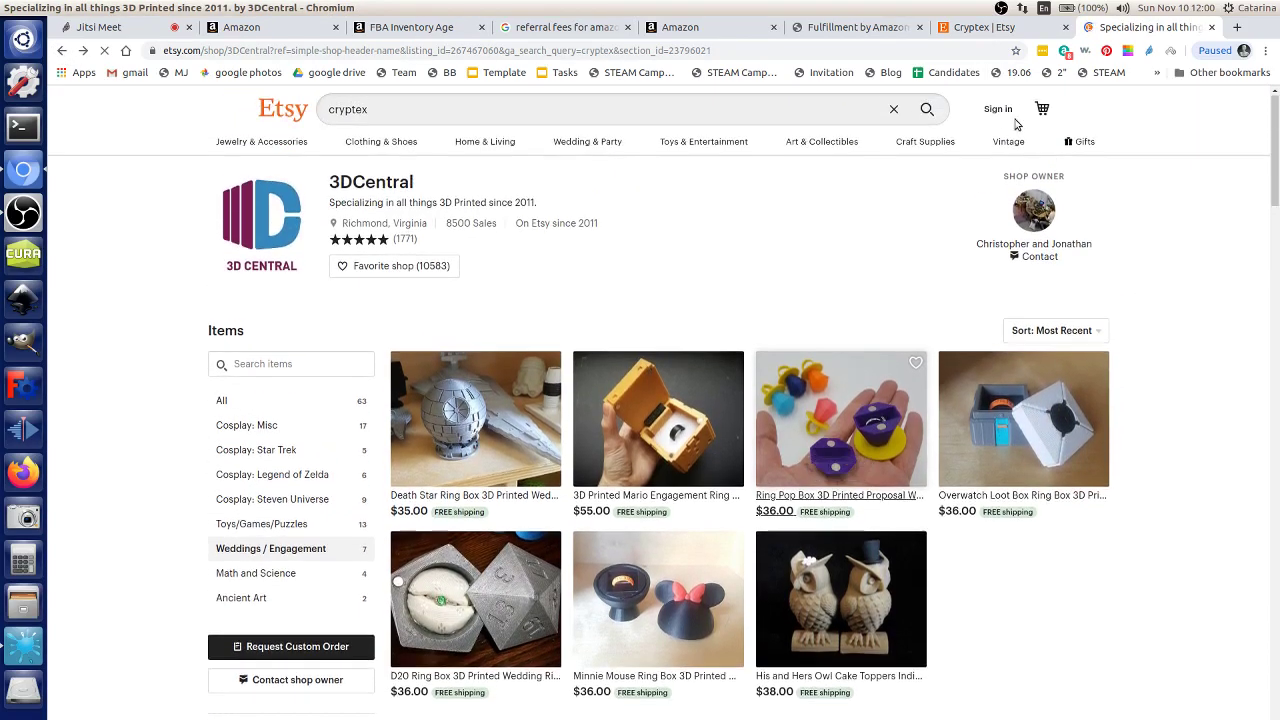
Step: Open the Etsy Sign in form, start typing an email address, then clear the field
click(998, 108)
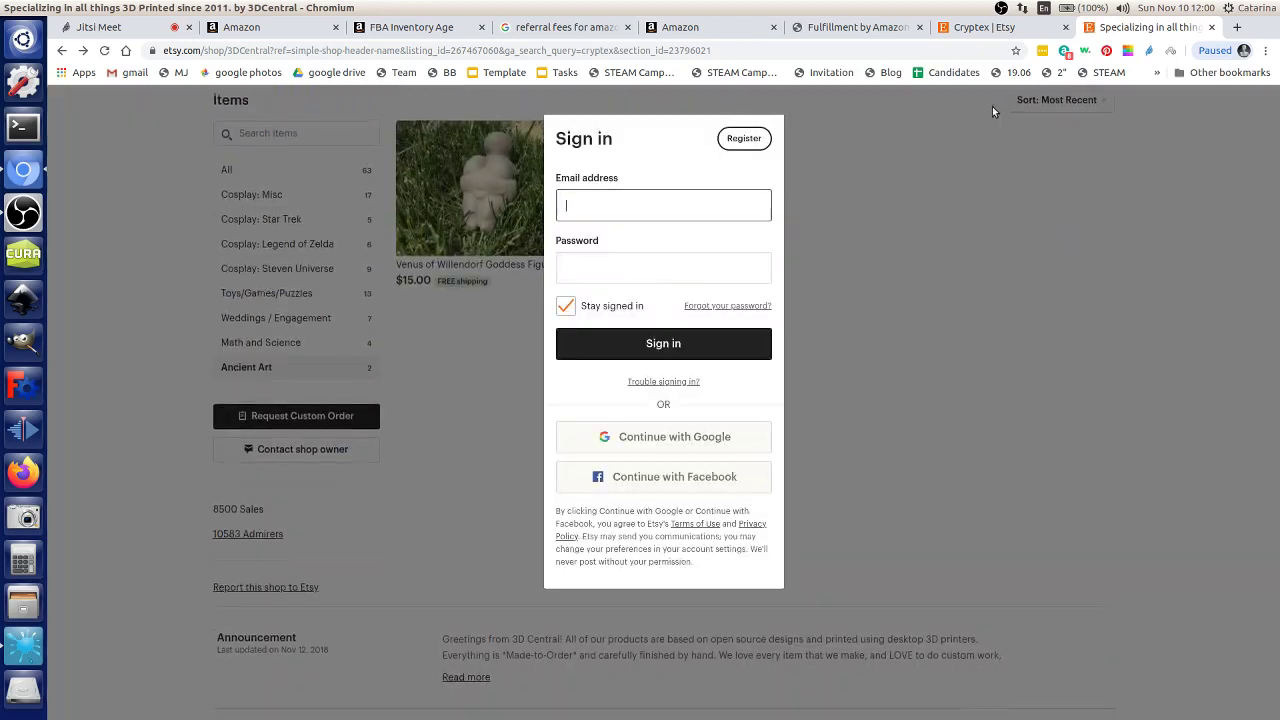
click(613, 200)
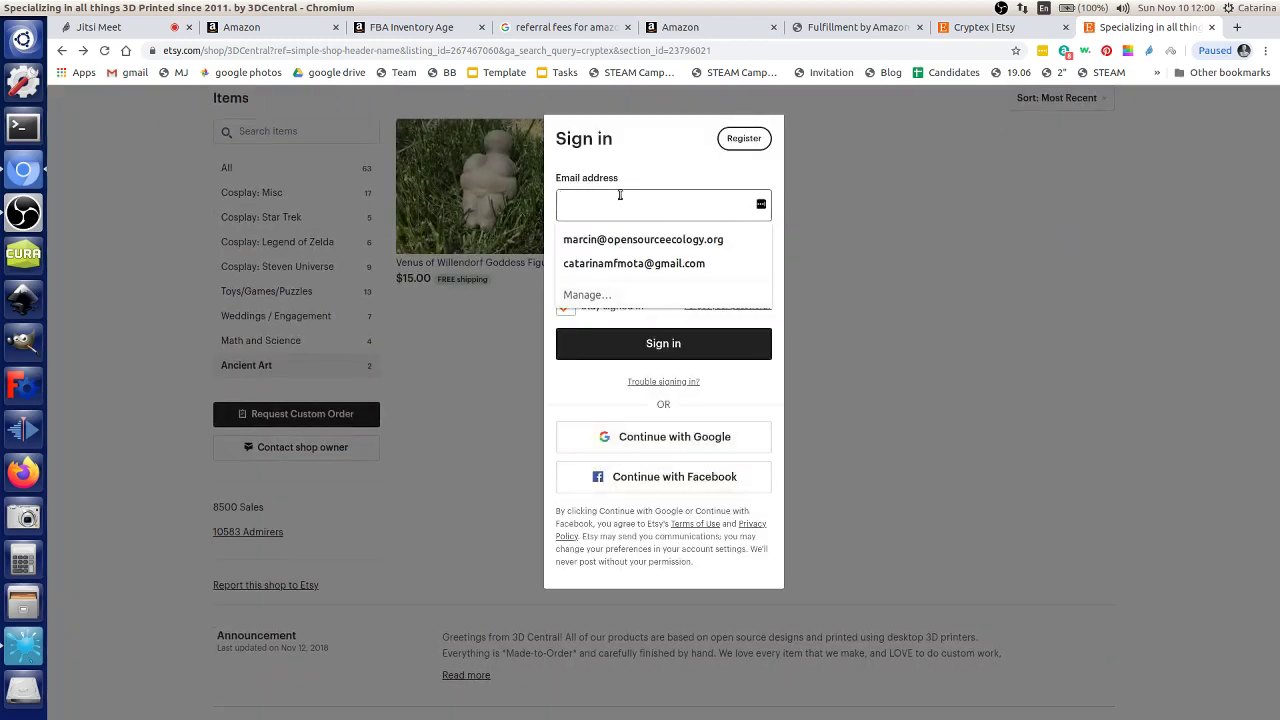
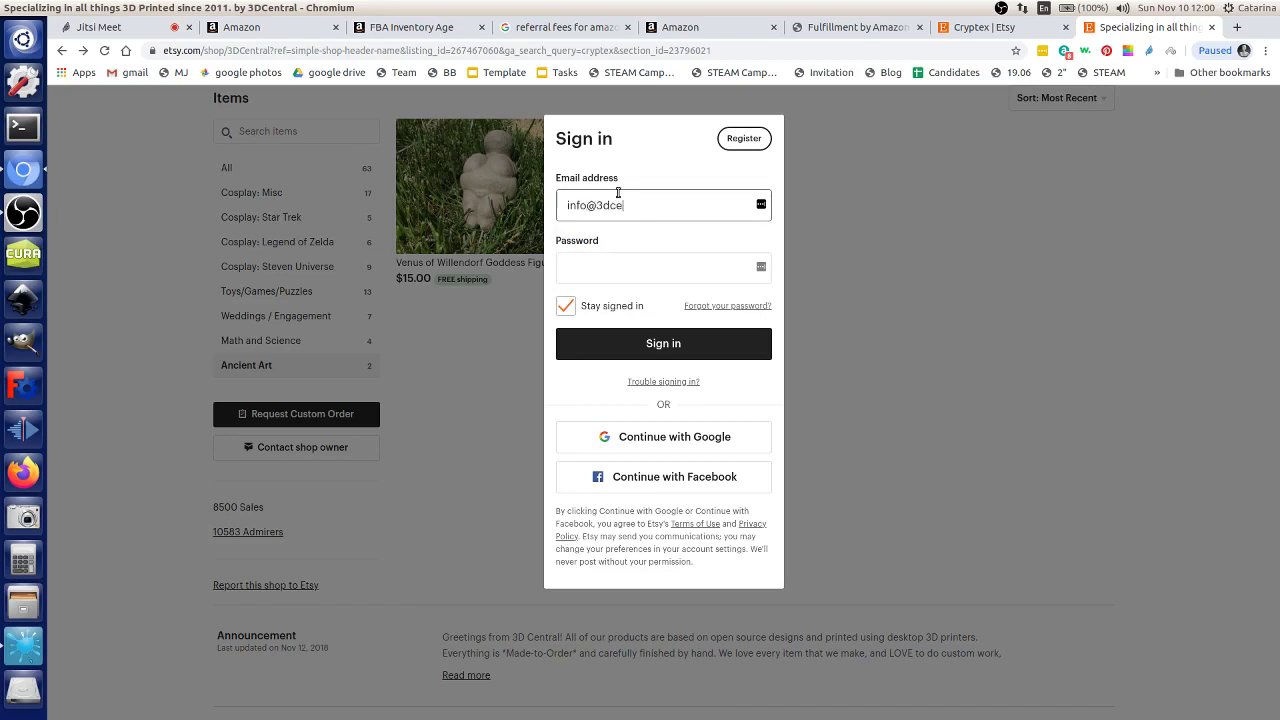
key(ctrl+a)
key(BackSpace)
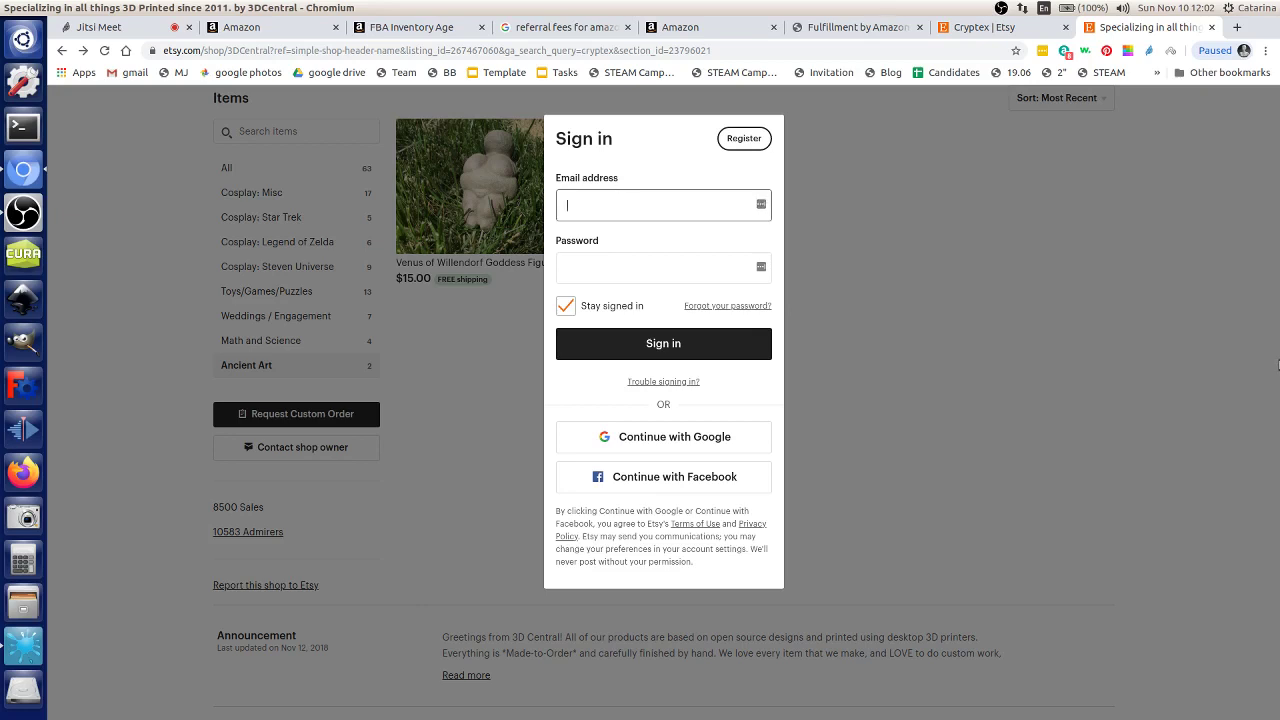
Step: Open Amazon's official FBA fees and rate structure page from the wiki's Fee Structure link
click(822, 29)
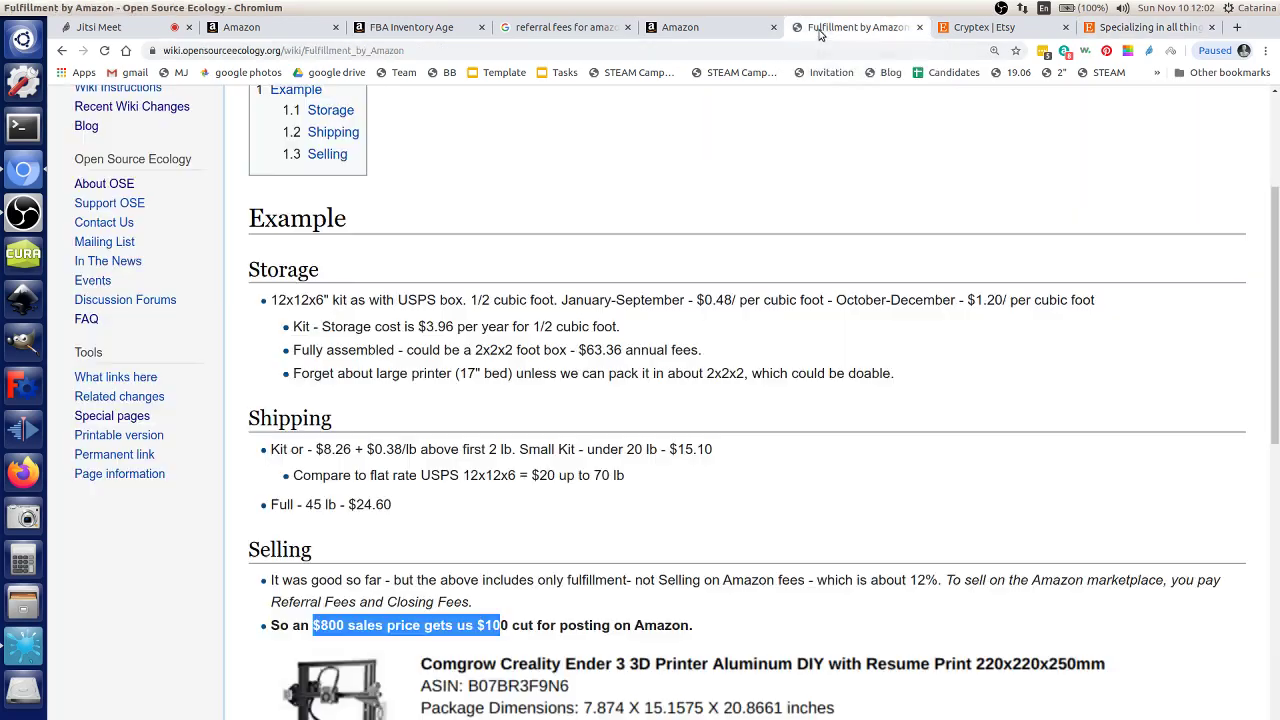
scroll(748, 326, up, 5)
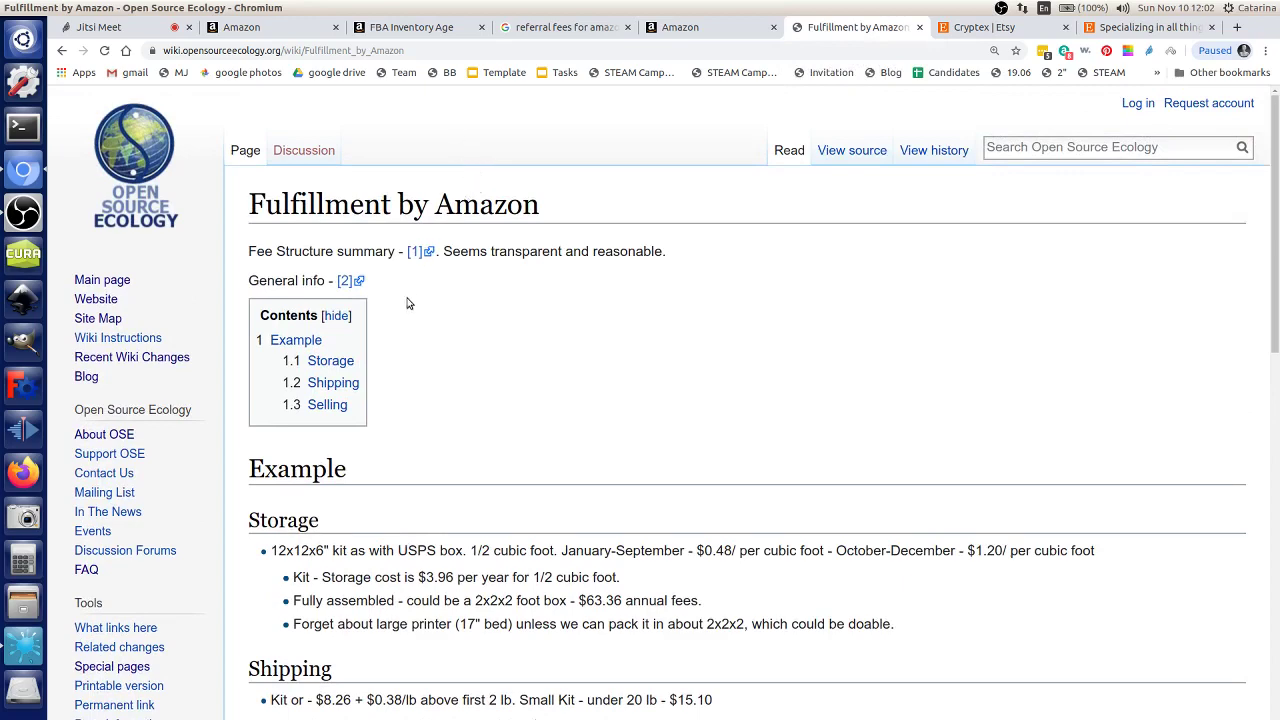
click(418, 252)
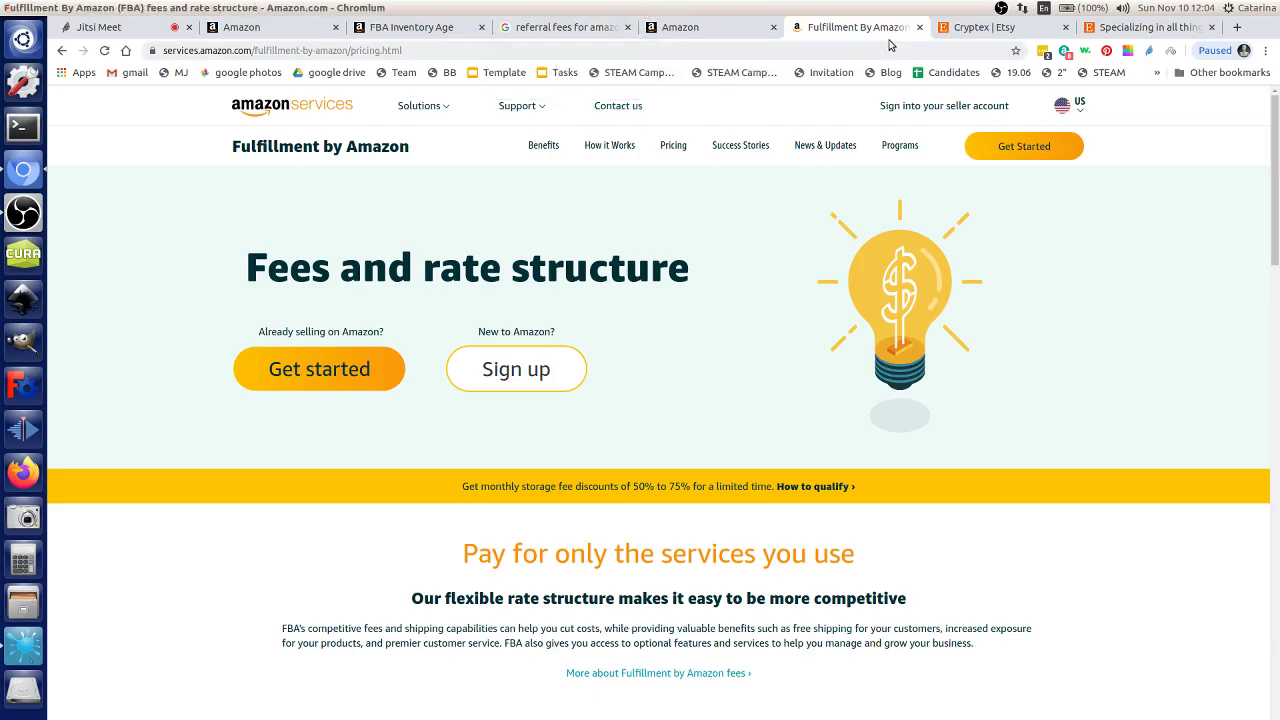
Step: Return to Etsy's 'cryptex' search results and go back to the top of the 54 listings
click(965, 30)
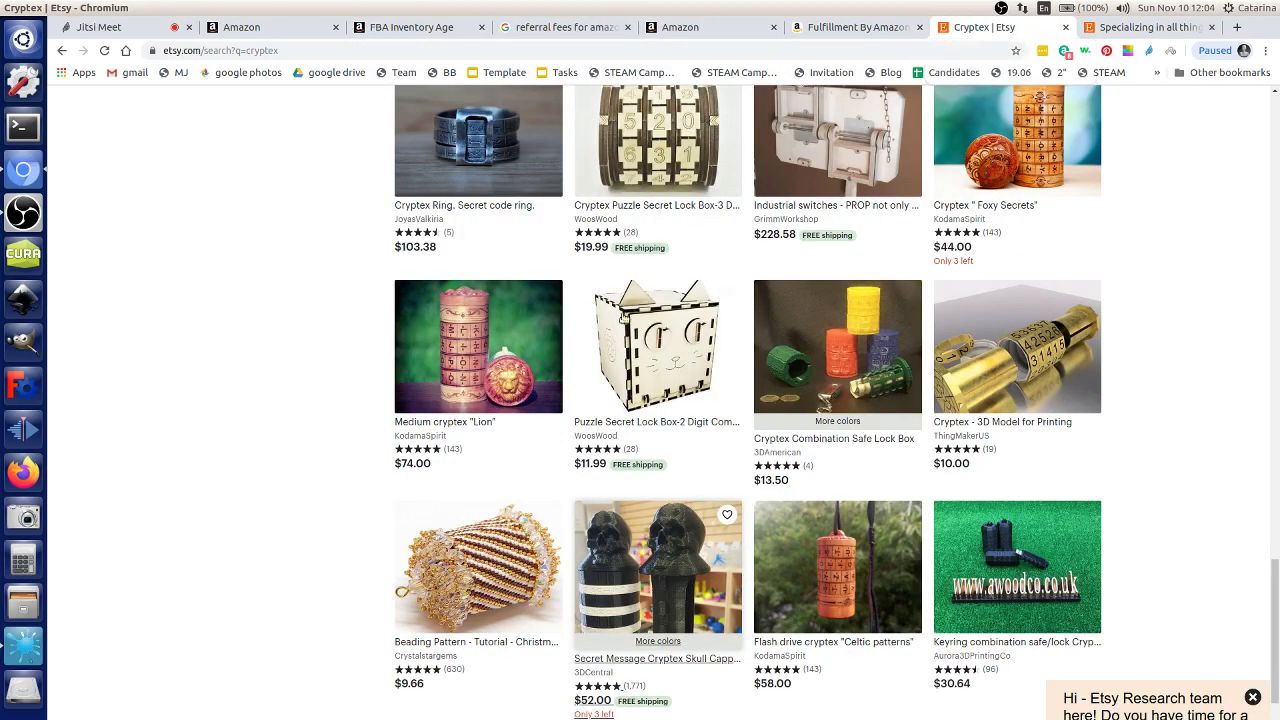
scroll(600, 315, up, 6)
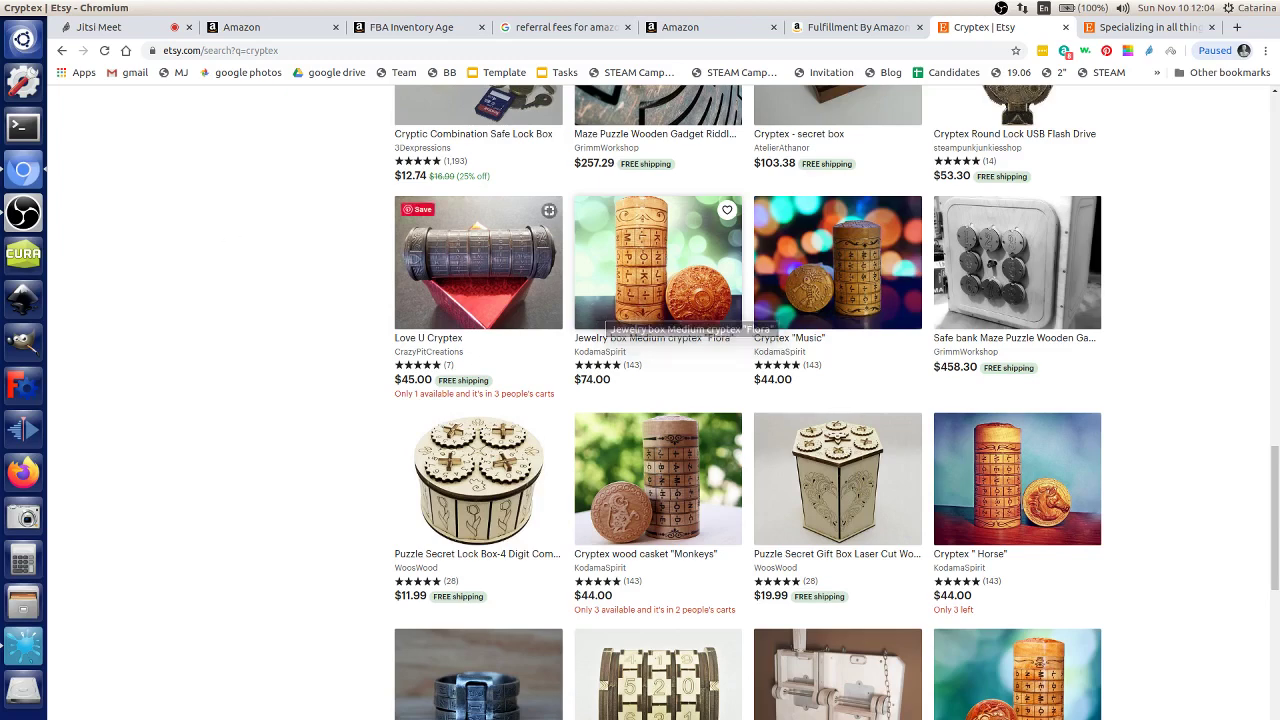
scroll(349, 649, up, 6)
scroll(1248, 129, up, 10)
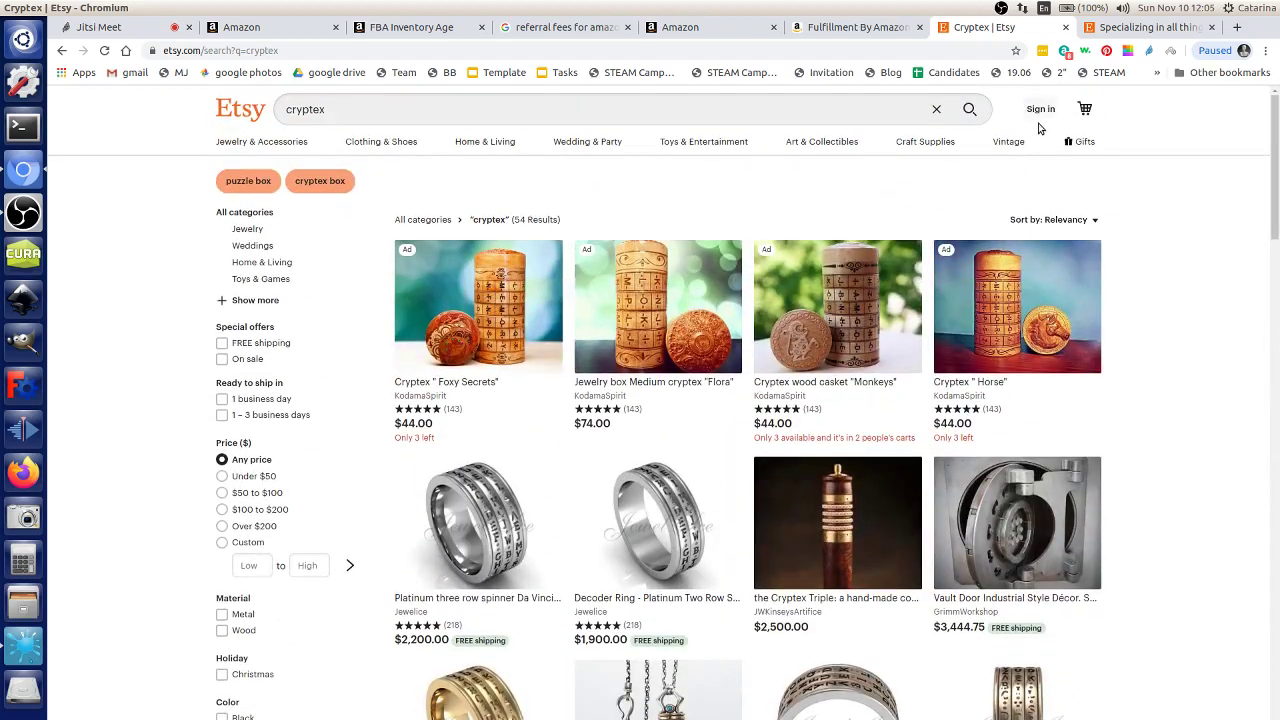
Step: Sign in to Etsy with the shop account's e-mail and password
click(1040, 110)
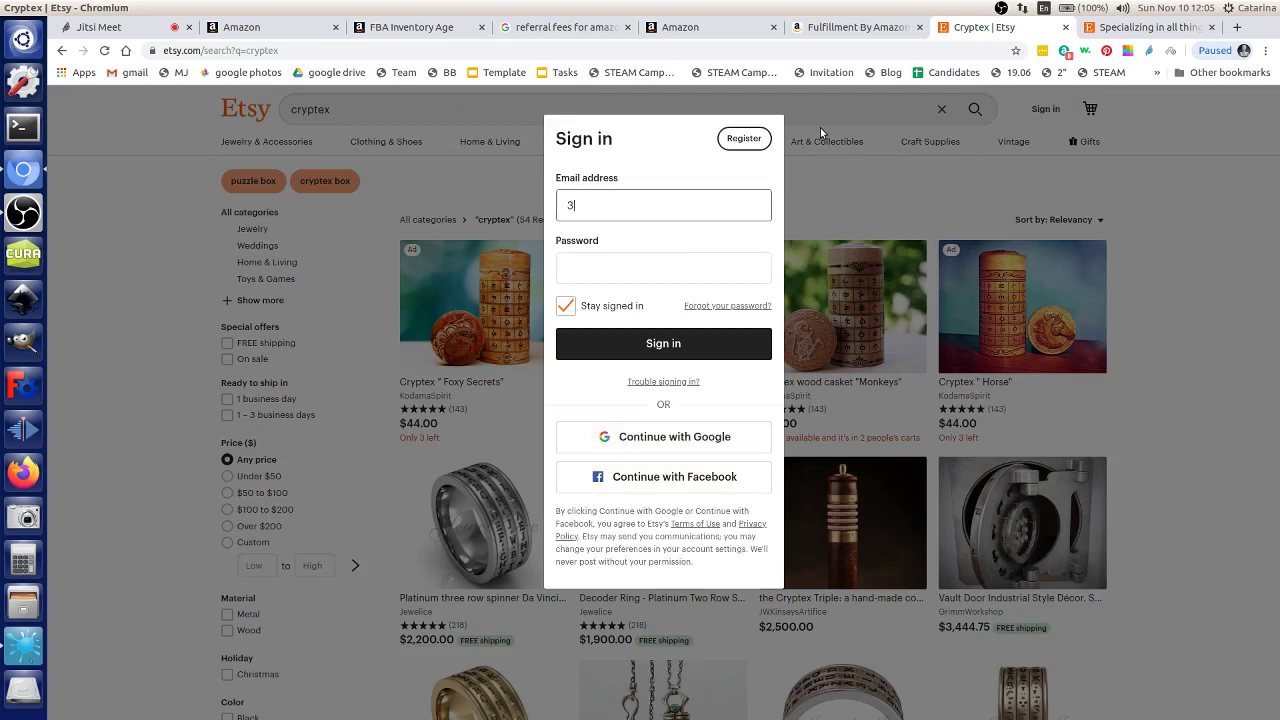
key(Tab)
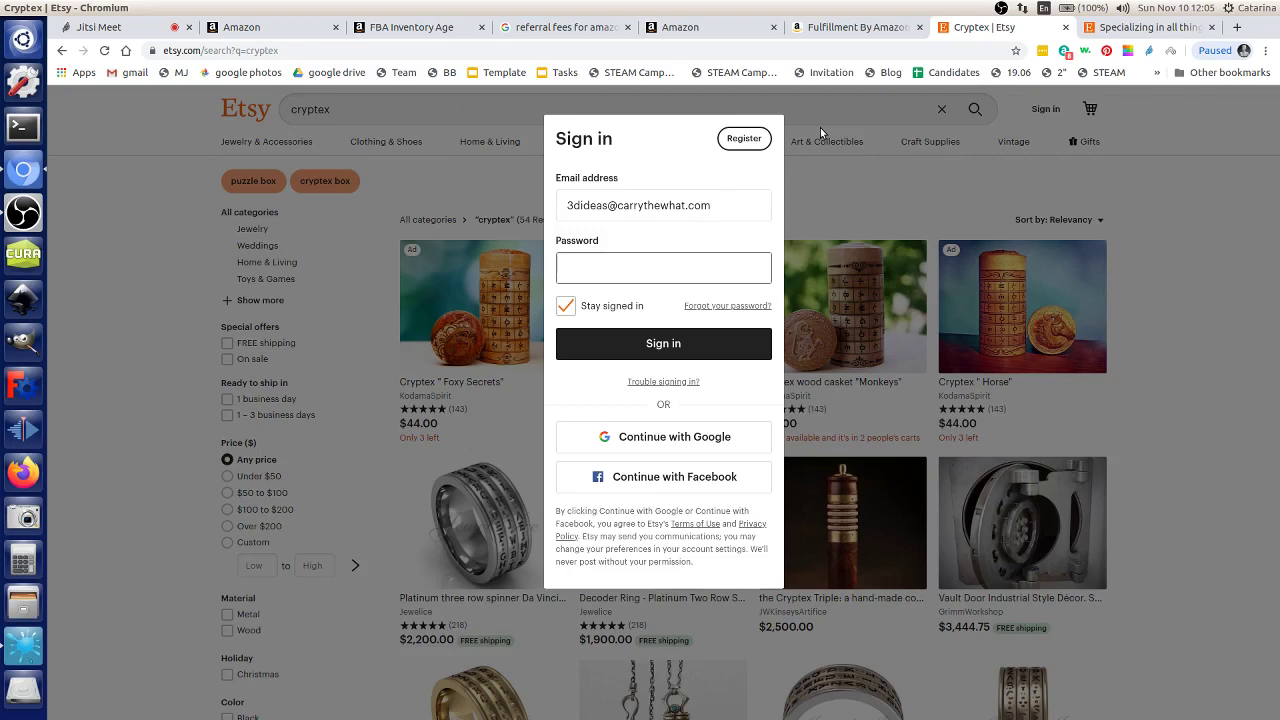
text(*)
key(ctrl+a)
text(******)
key(Return)
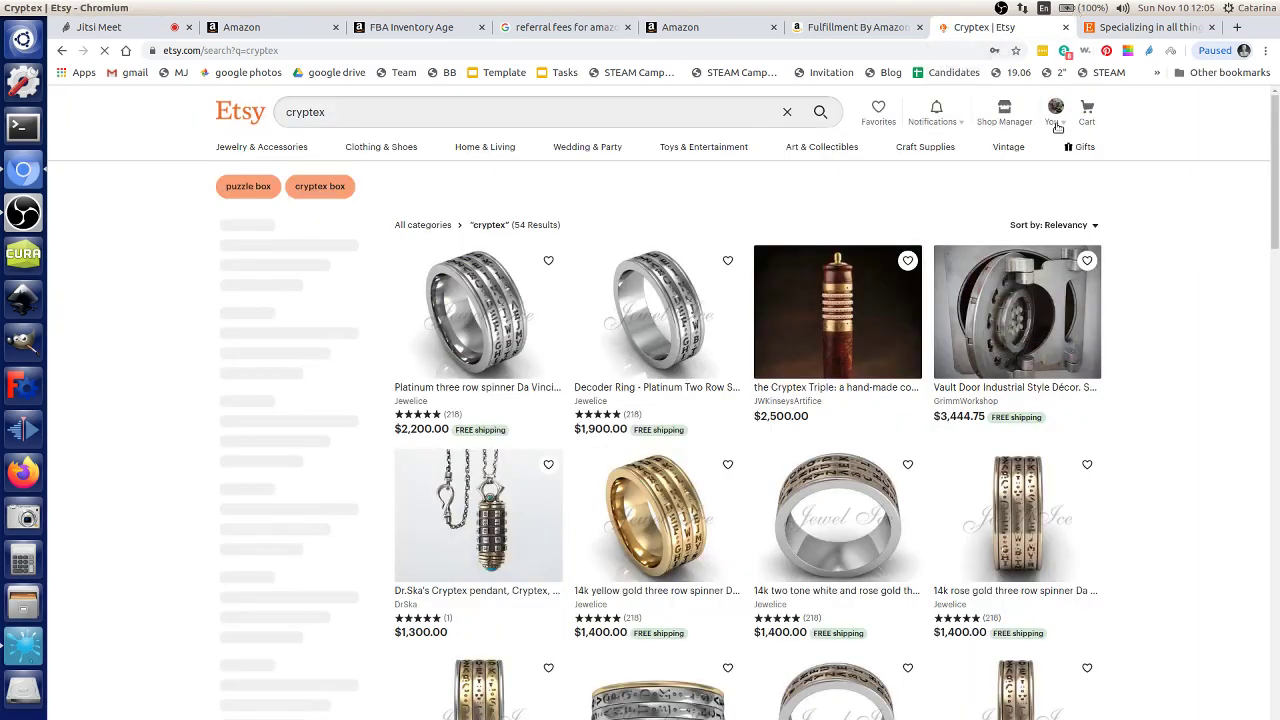
Step: Go to Shop Manager, decline saving the password, and view the 64 active listings
click(1052, 122)
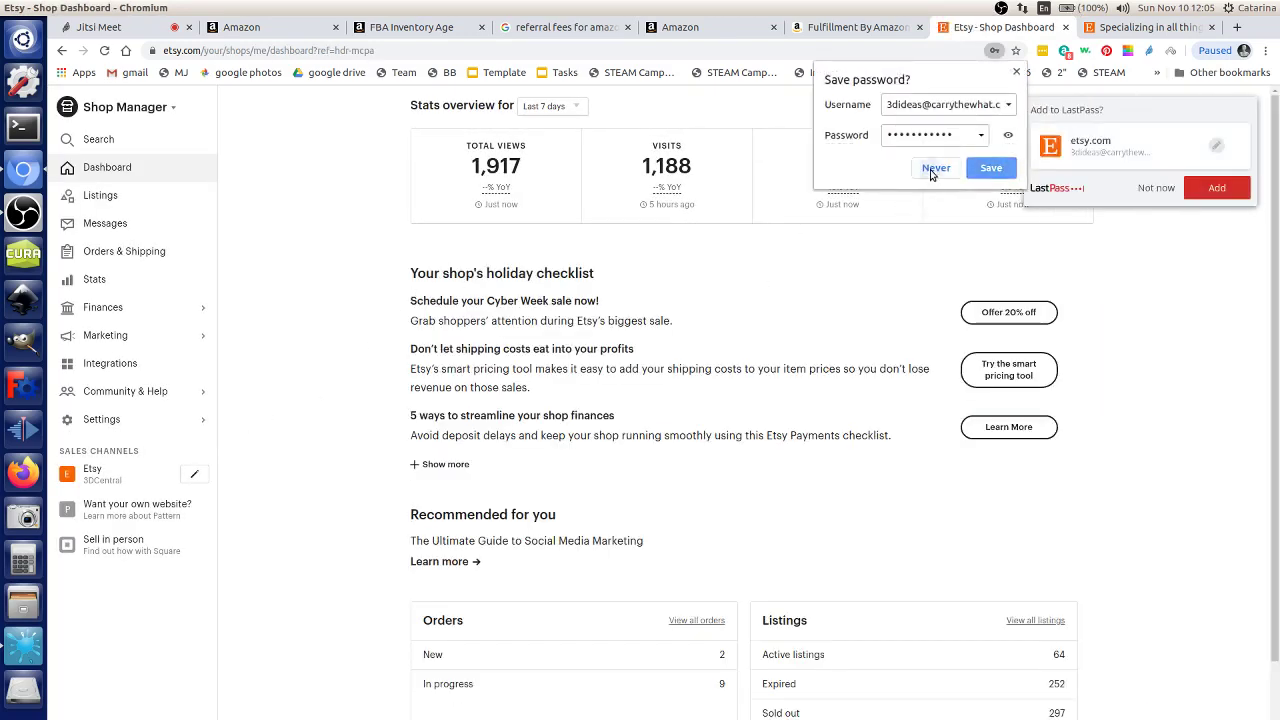
click(931, 168)
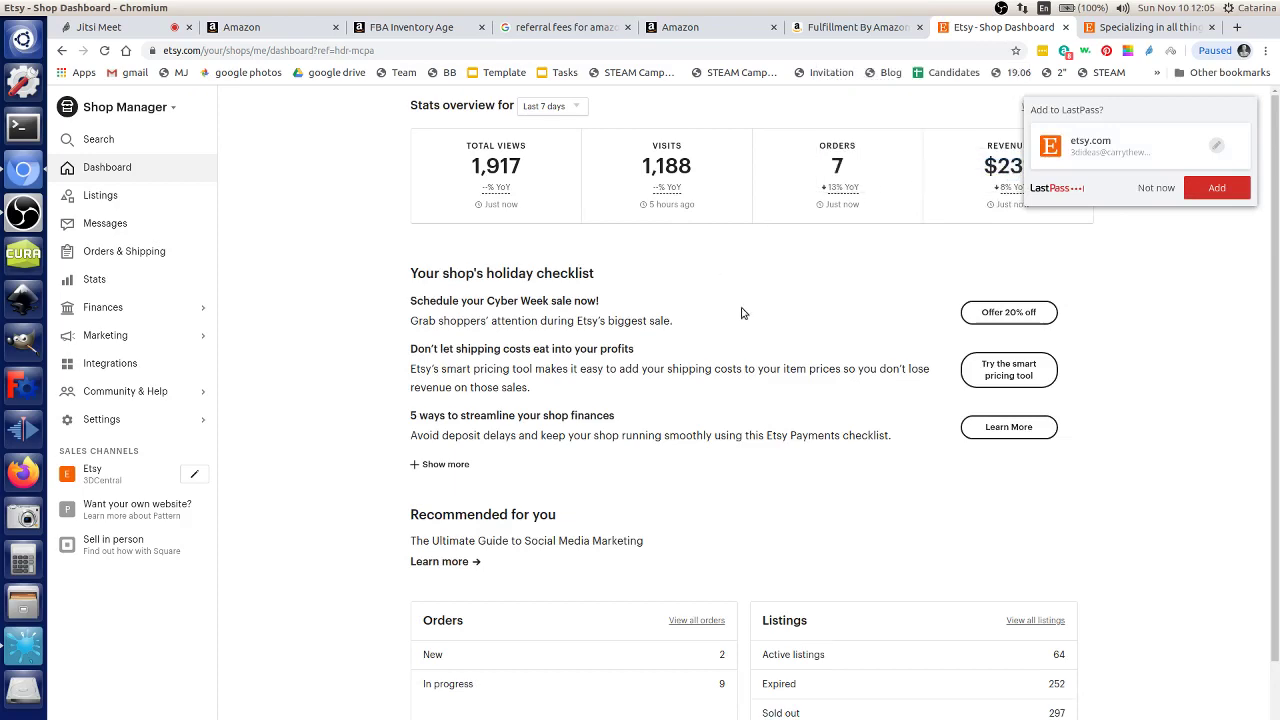
click(134, 195)
scroll(363, 349, down, 4)
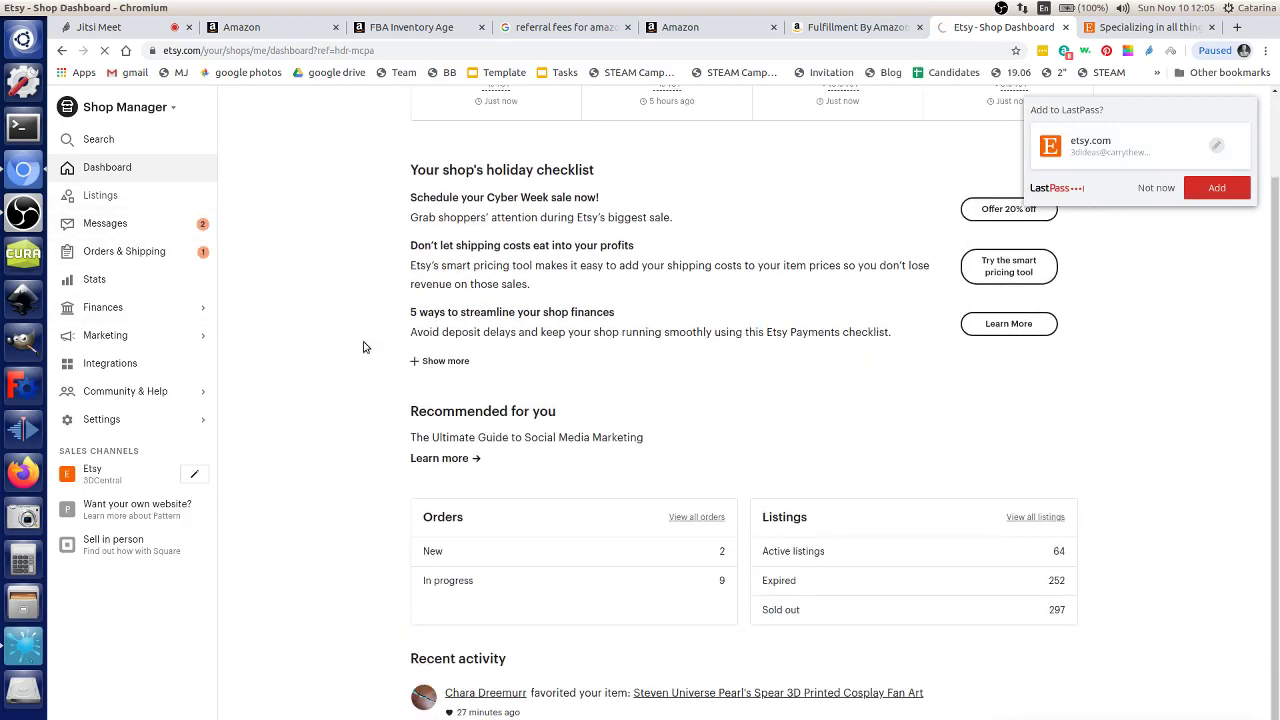
scroll(250, 290, up, 4)
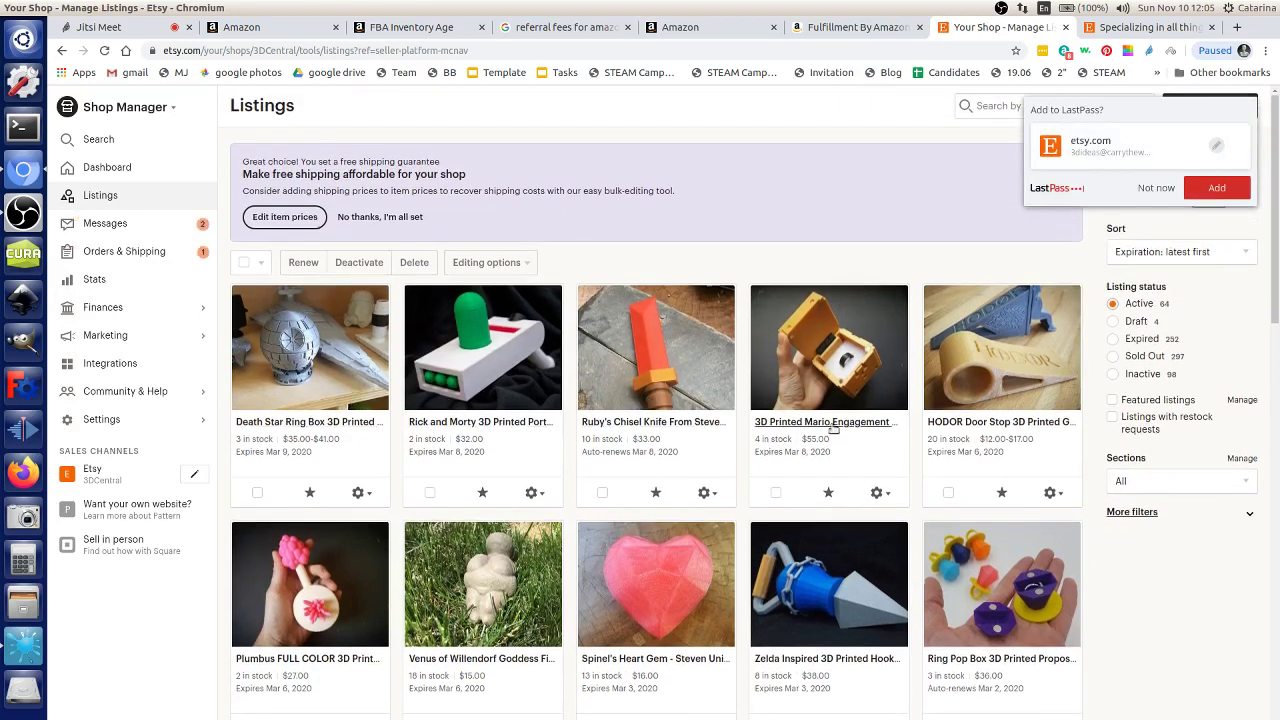
scroll(830, 430, down, 1)
Step: Open the Ring Pop Box listing editor and review its $36.00 price, tax rates and variations
click(972, 530)
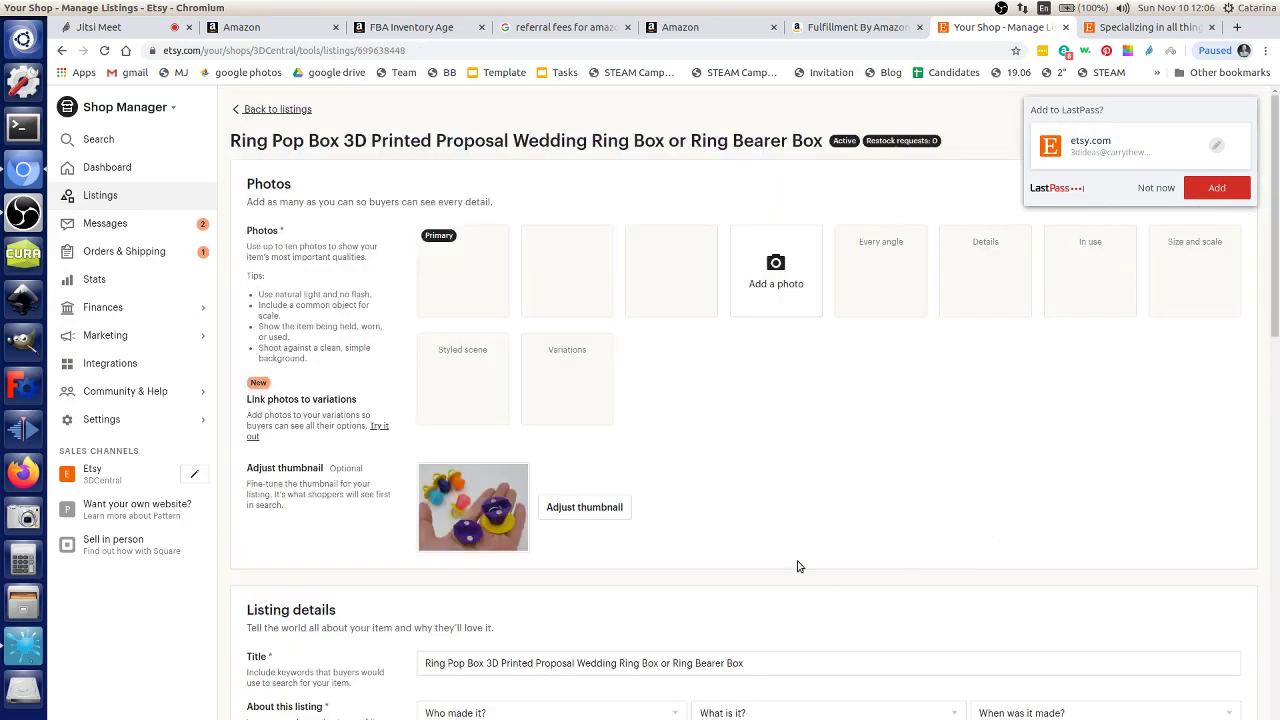
scroll(751, 480, down, 10)
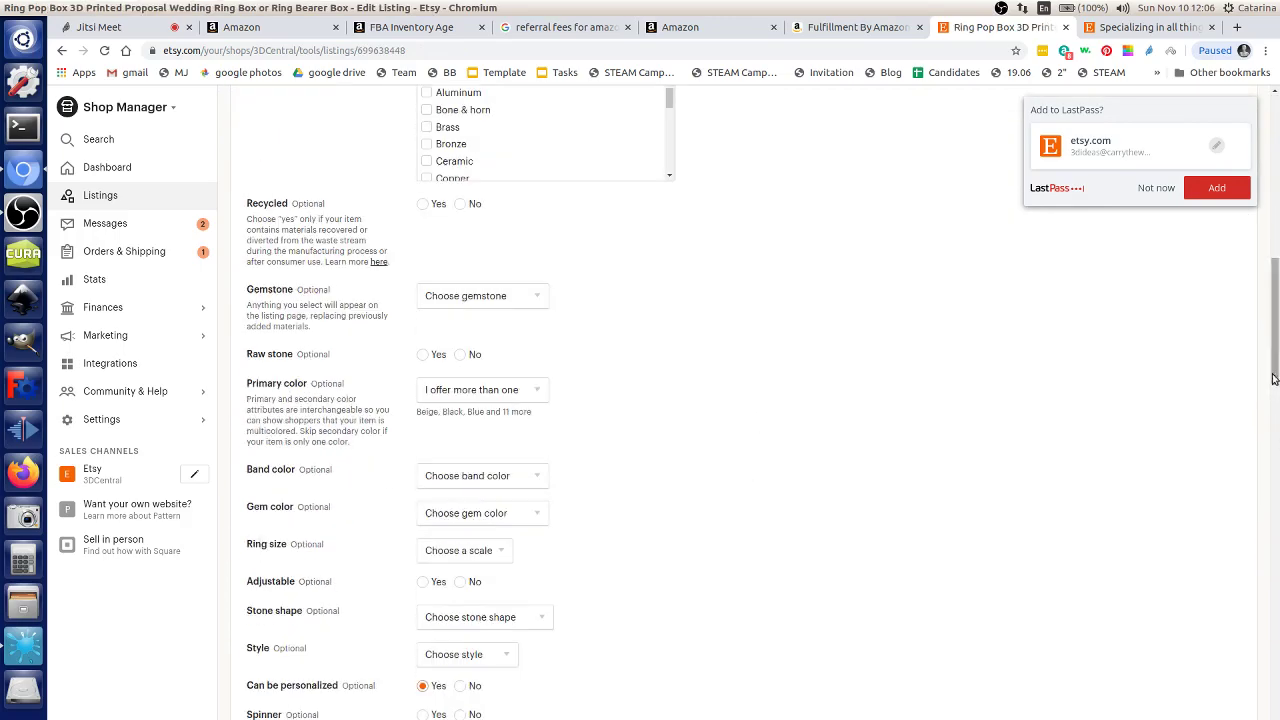
drag(1275, 390, 1275, 593)
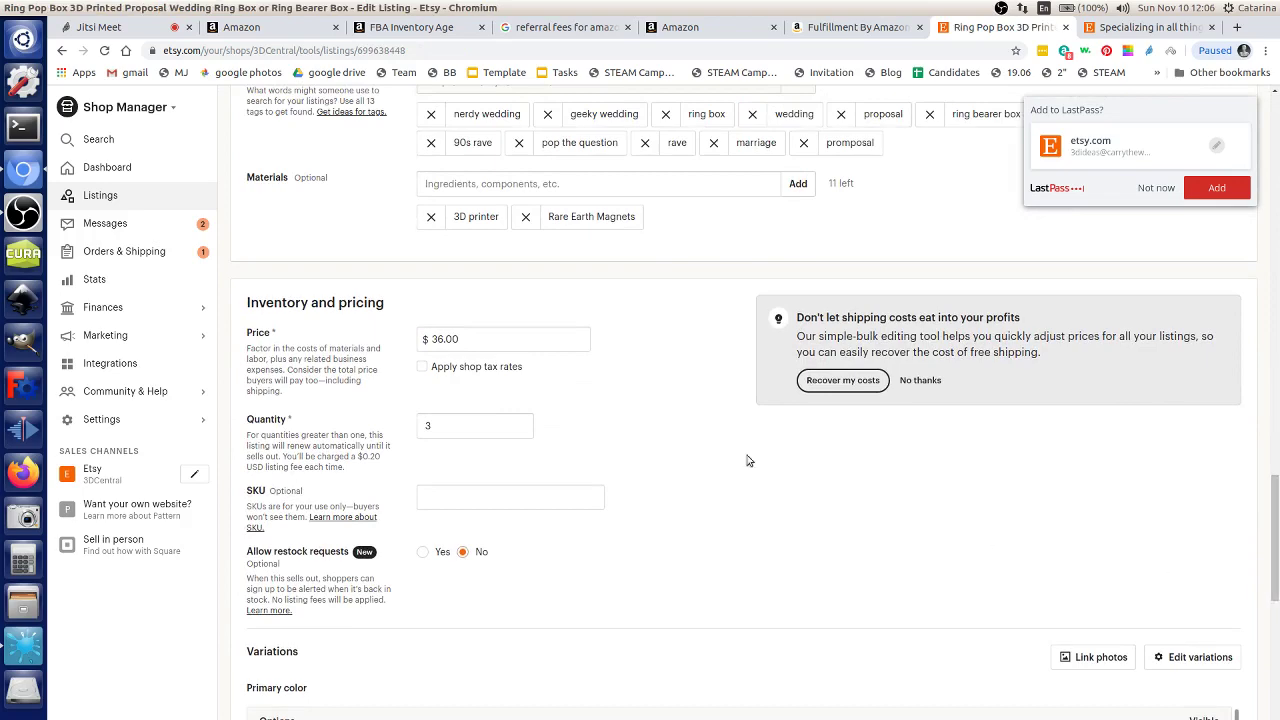
click(571, 339)
click(614, 372)
scroll(756, 427, down, 5)
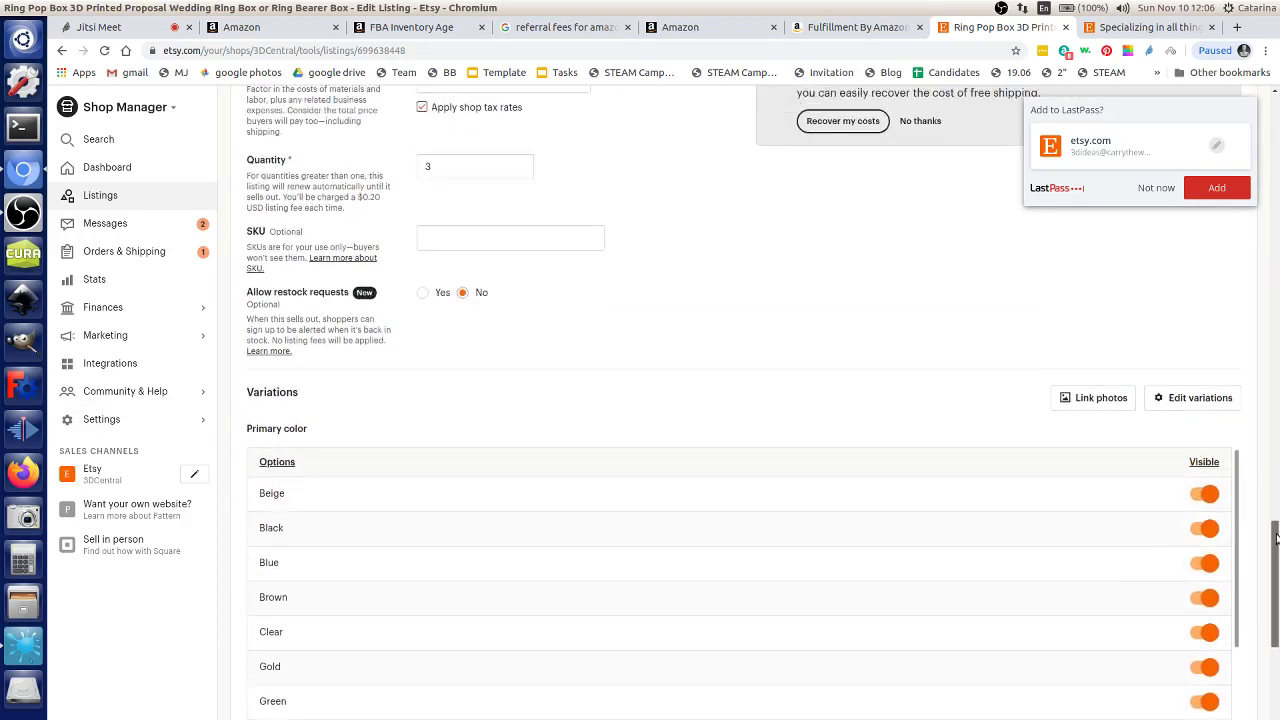
scroll(894, 528, down, 1)
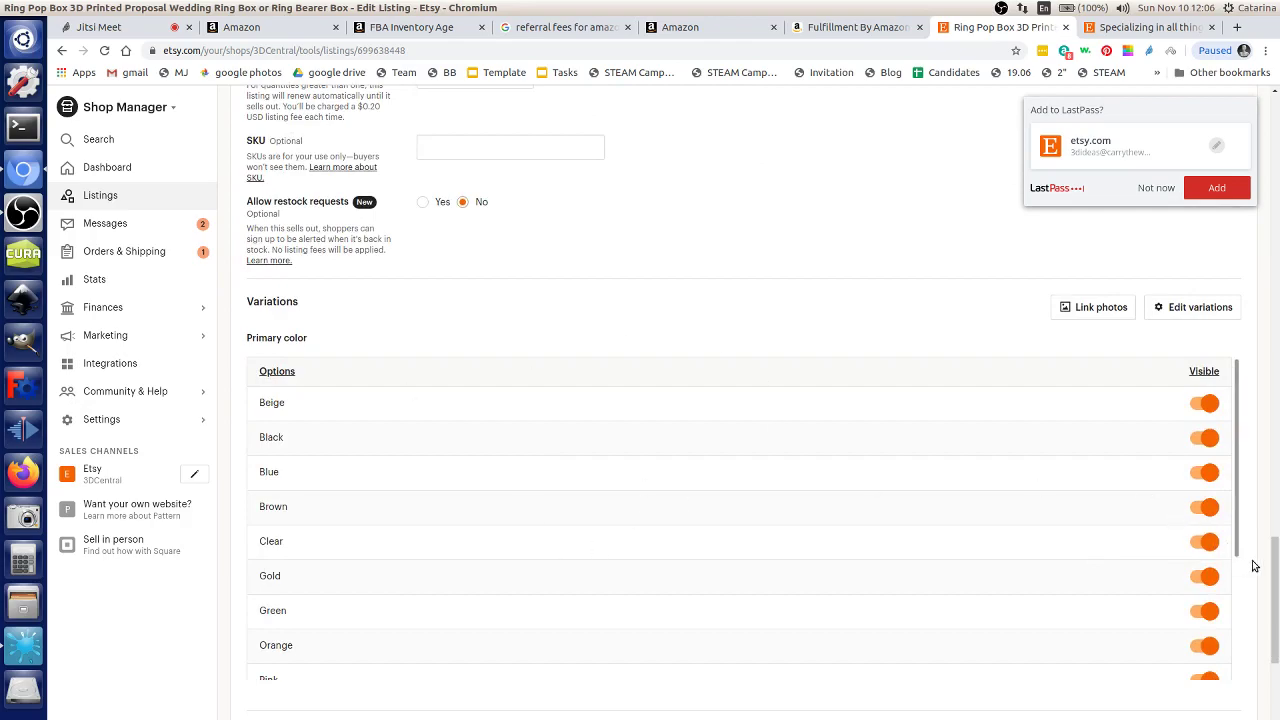
drag(1274, 573, 1276, 150)
Step: Dismiss the password manager prompt and try leaving for Stats, raising the unsaved-changes warning
click(1156, 188)
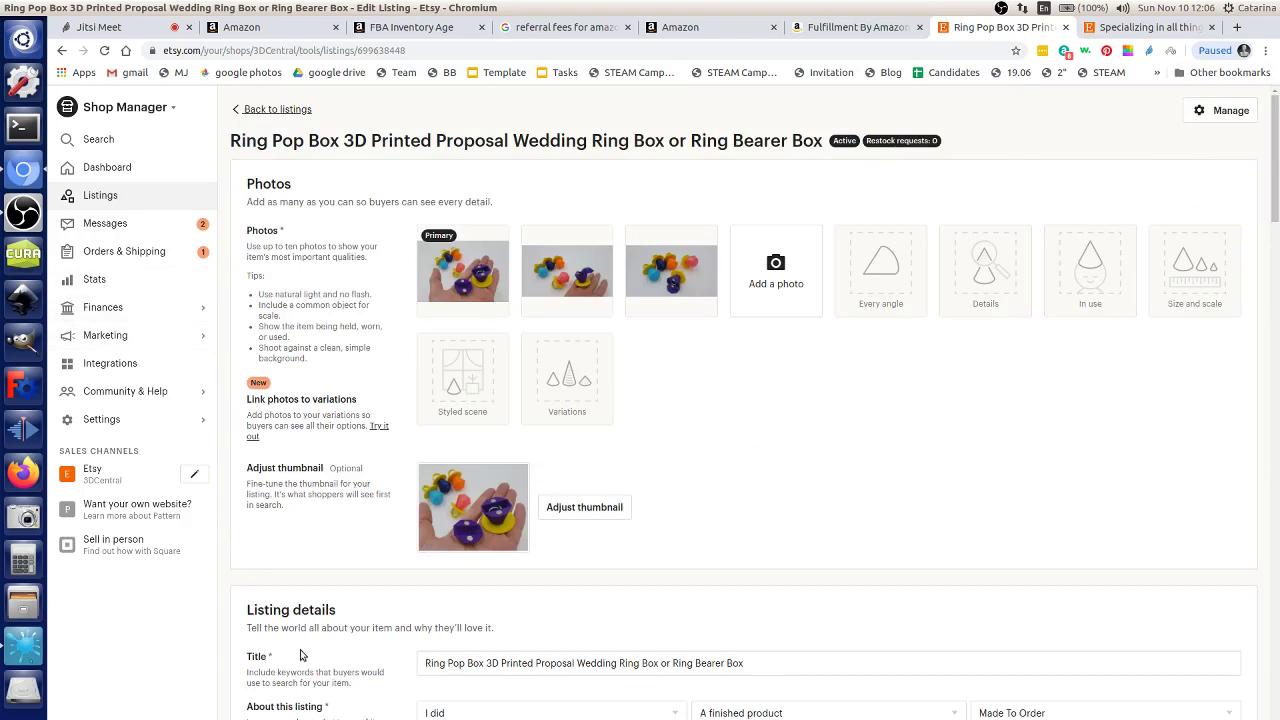
scroll(583, 646, down, 5)
scroll(423, 486, up, 3)
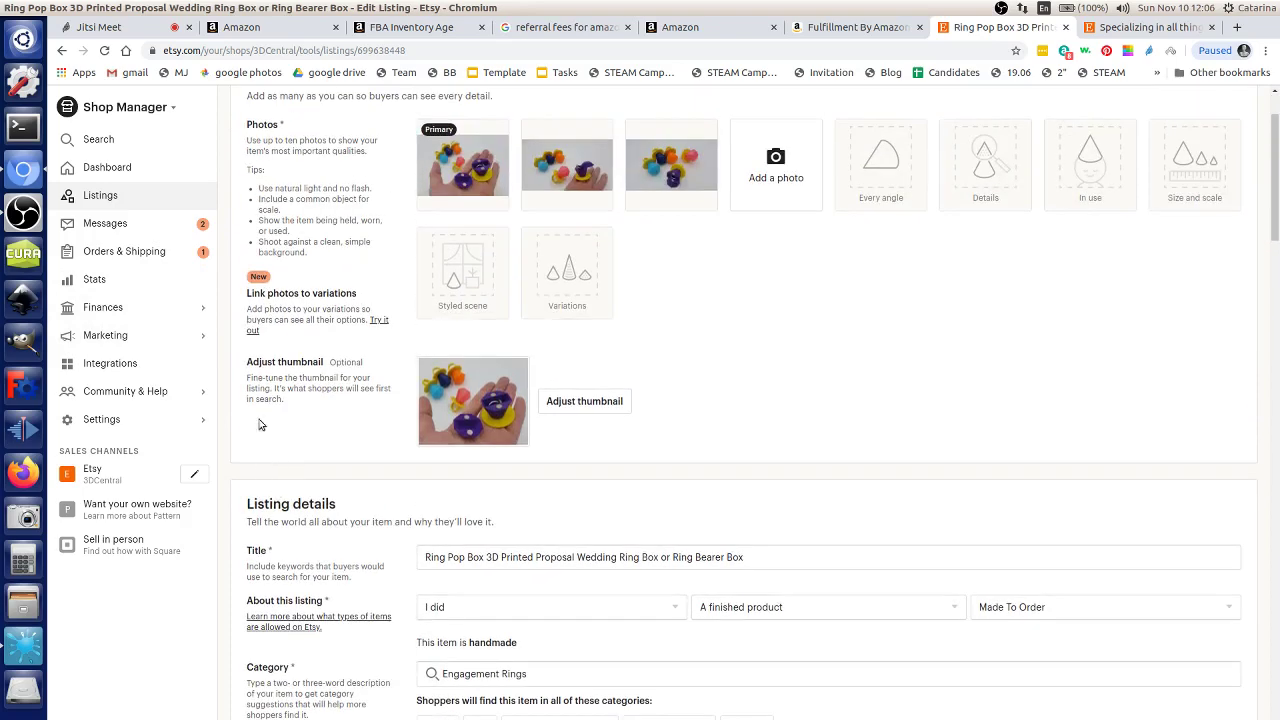
scroll(374, 571, down, 4)
scroll(277, 566, up, 1)
scroll(277, 566, up, 4)
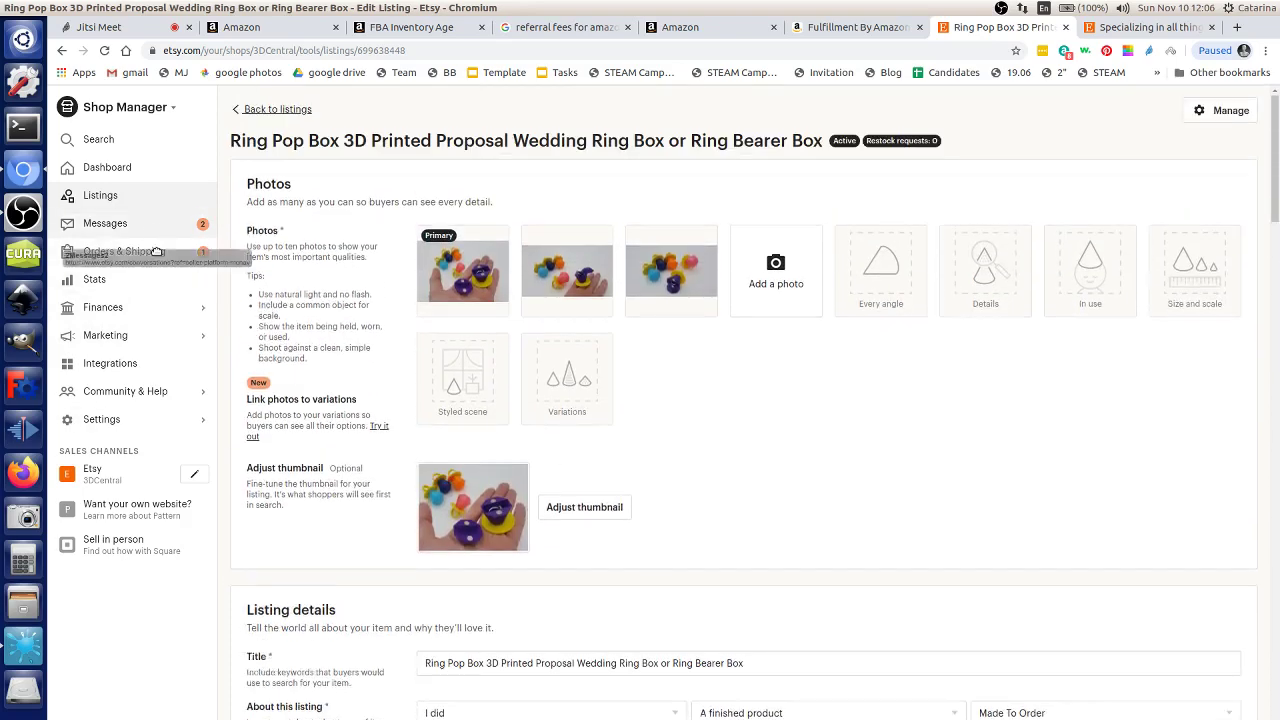
click(150, 283)
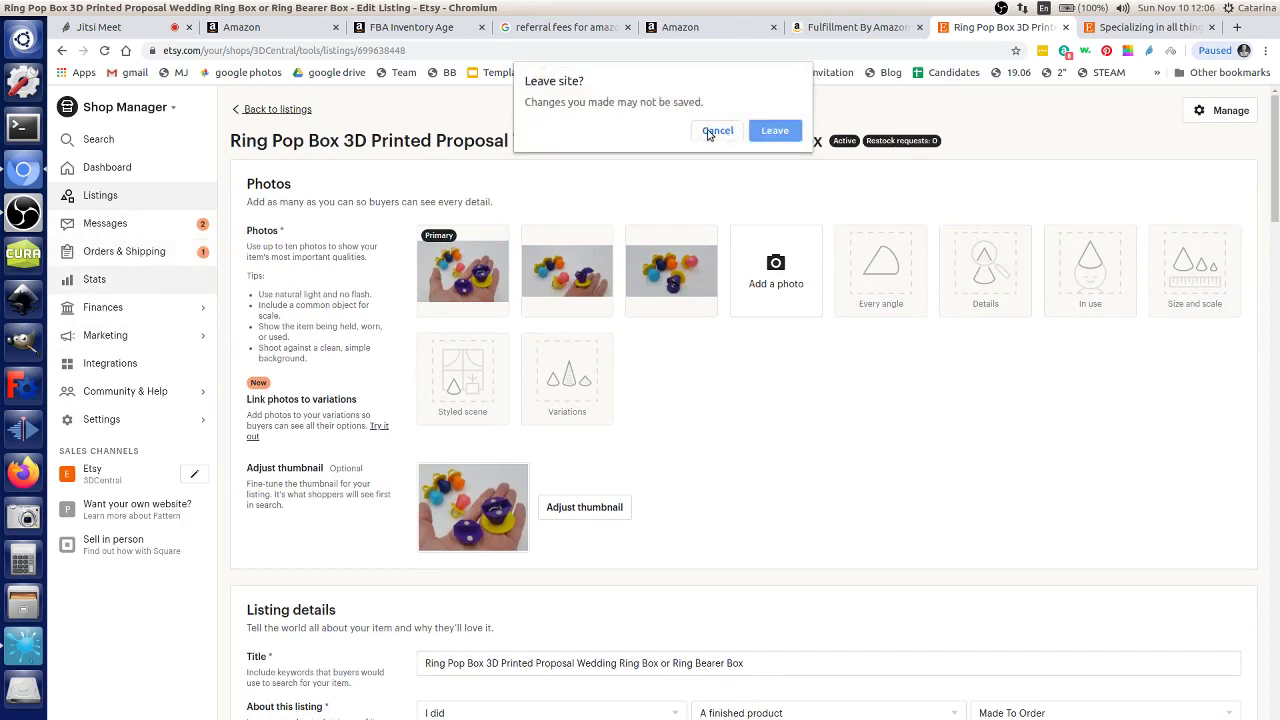
Step: Leave the listing unsaved, look over Stats, and show Orders & Shipping's 2 new orders
click(777, 131)
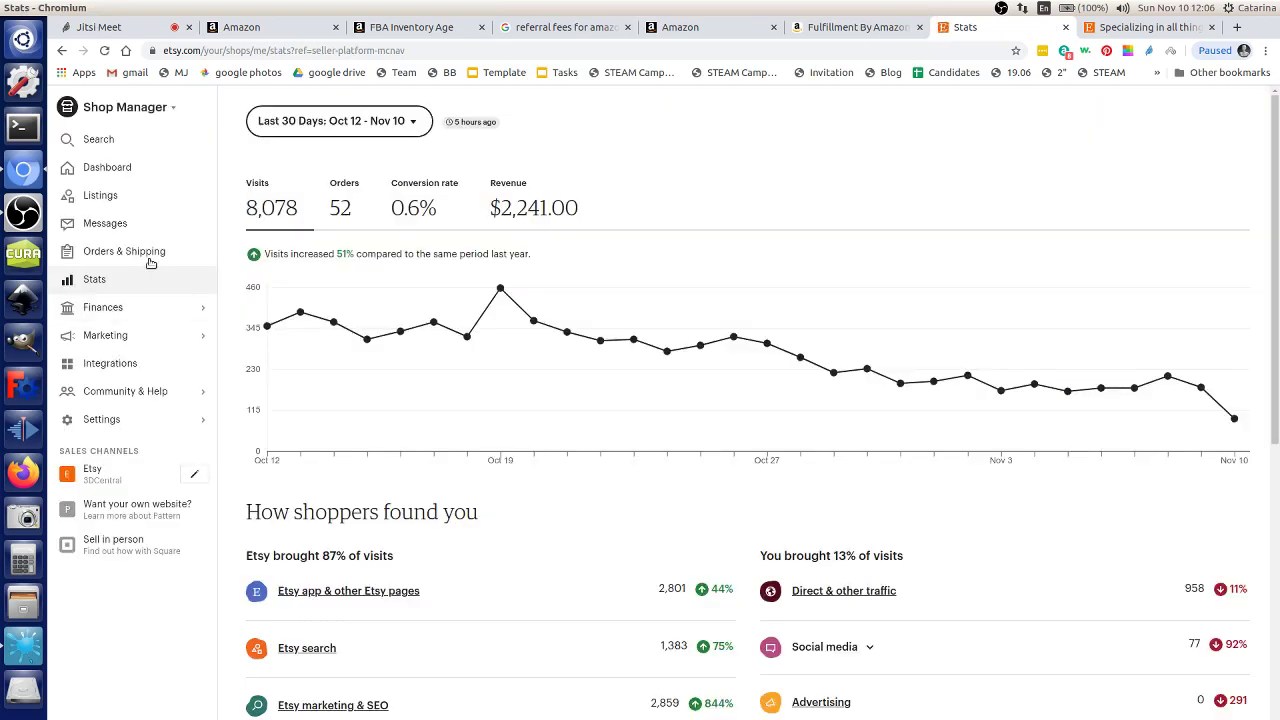
drag(149, 257, 900, 340)
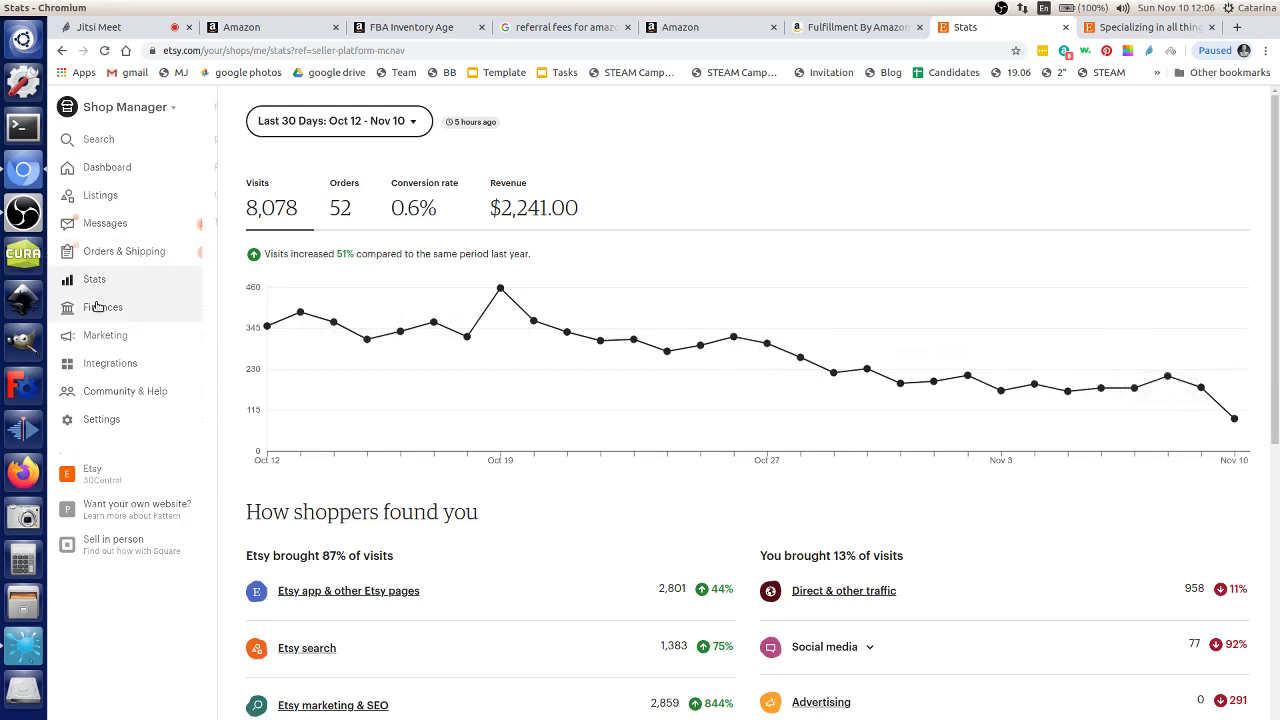
click(86, 258)
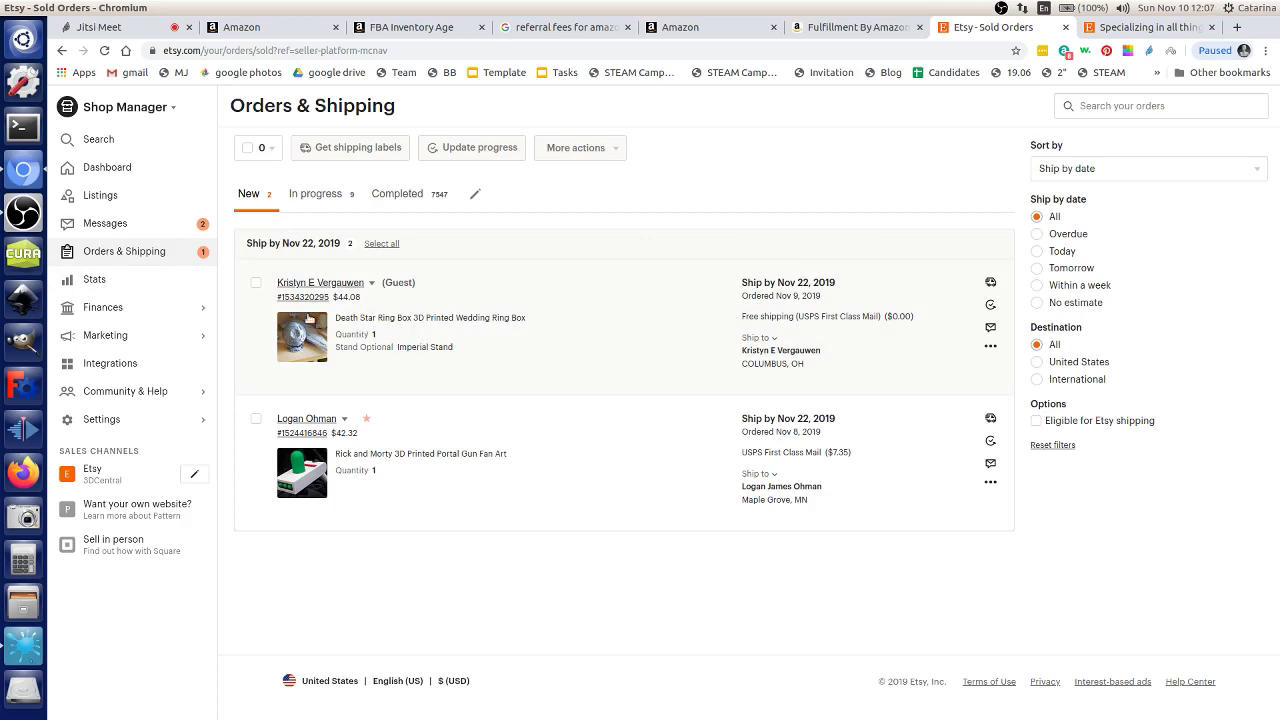
Step: Open sold orders in a second tab, inspect the $190.80 cosplay staff order, then switch tabs
middle_click(313, 298)
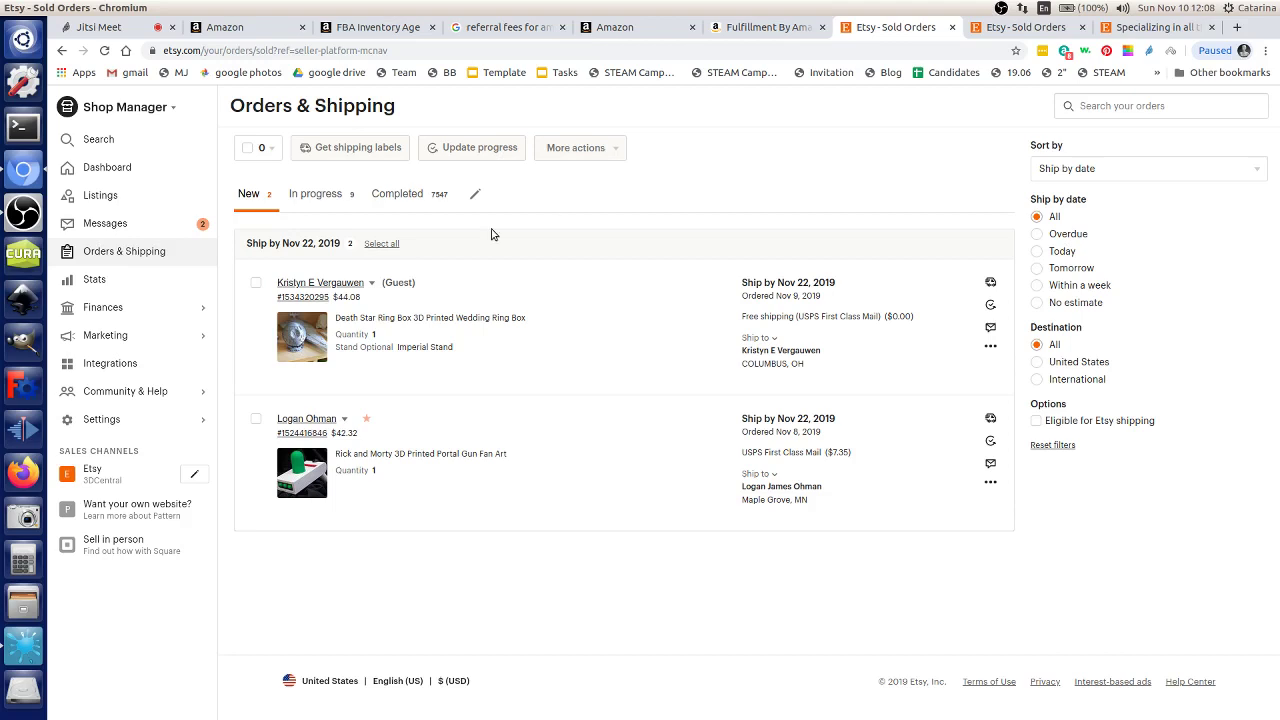
click(322, 195)
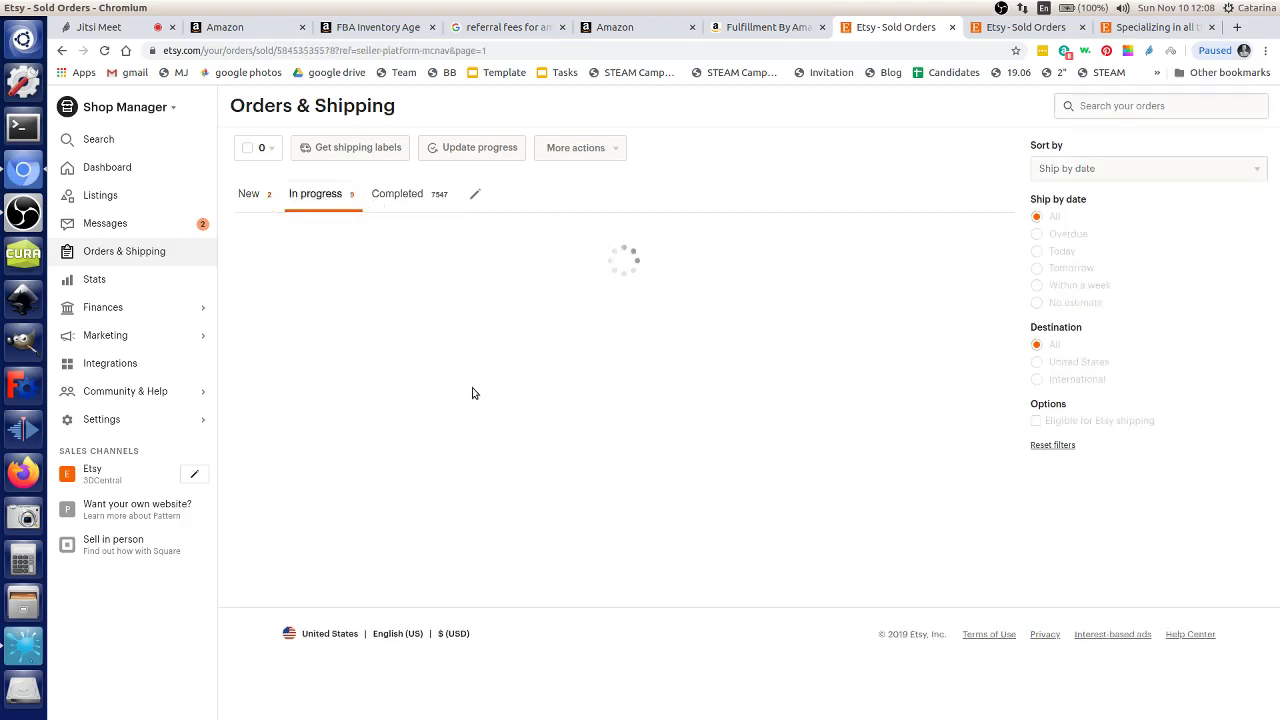
scroll(429, 380, down, 1)
click(429, 380)
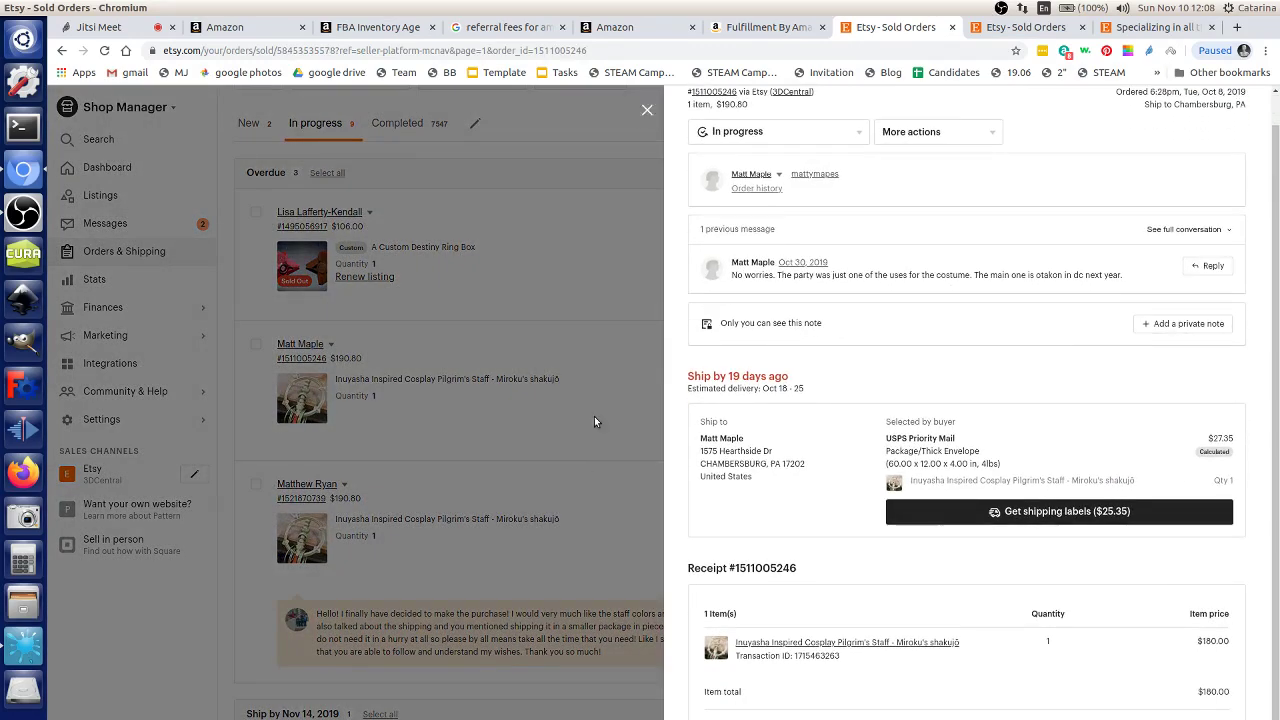
click(594, 416)
click(1022, 27)
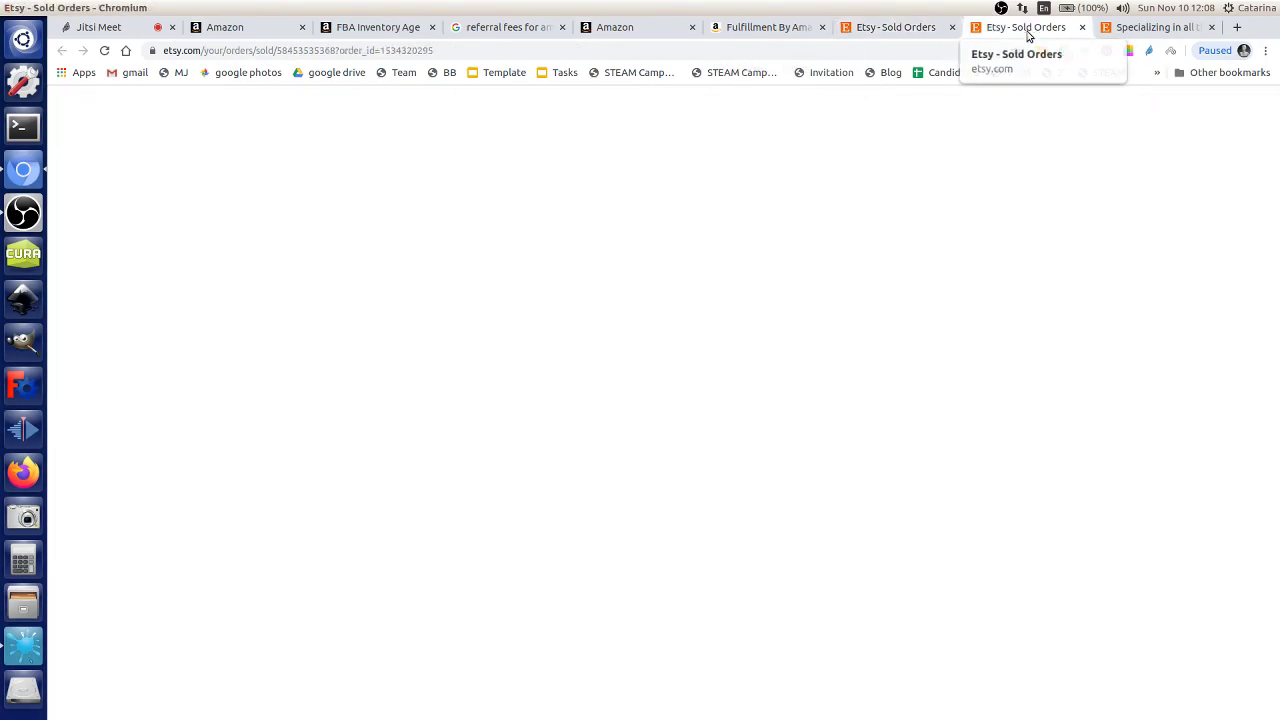
Step: Browse all items in the 3DCentral shop after dismissing its sign-in prompt
click(1140, 30)
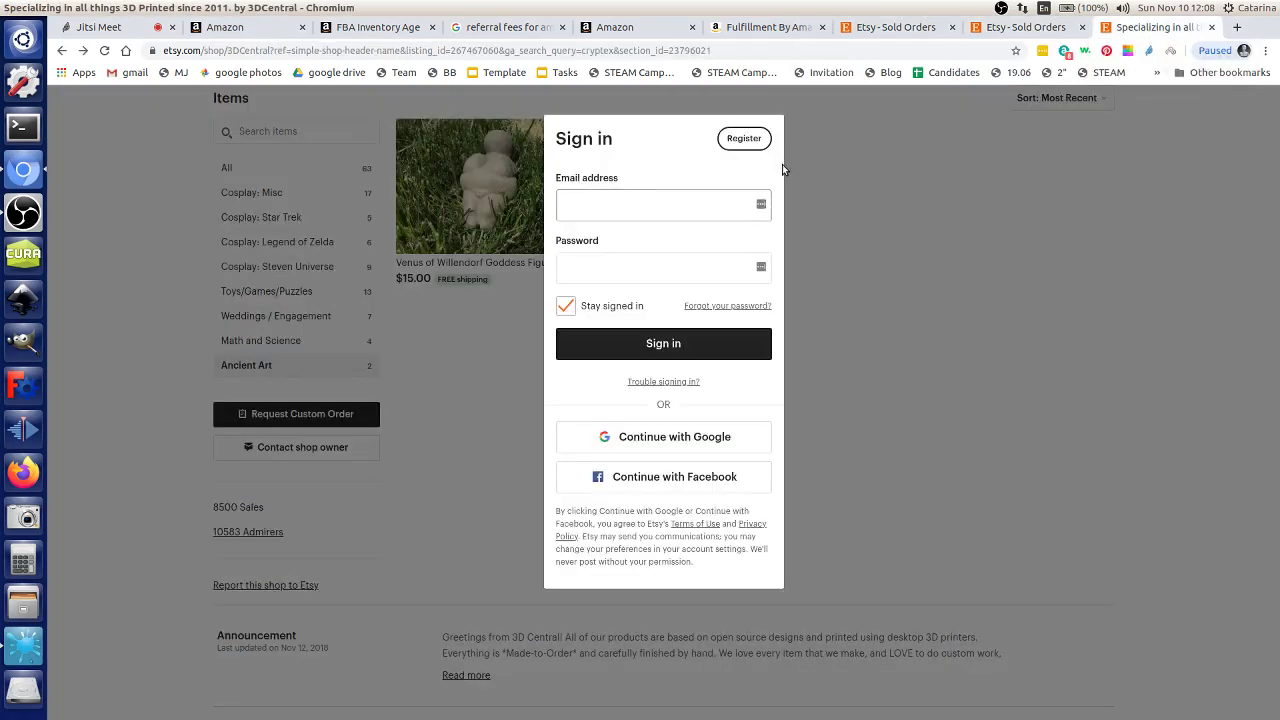
click(782, 166)
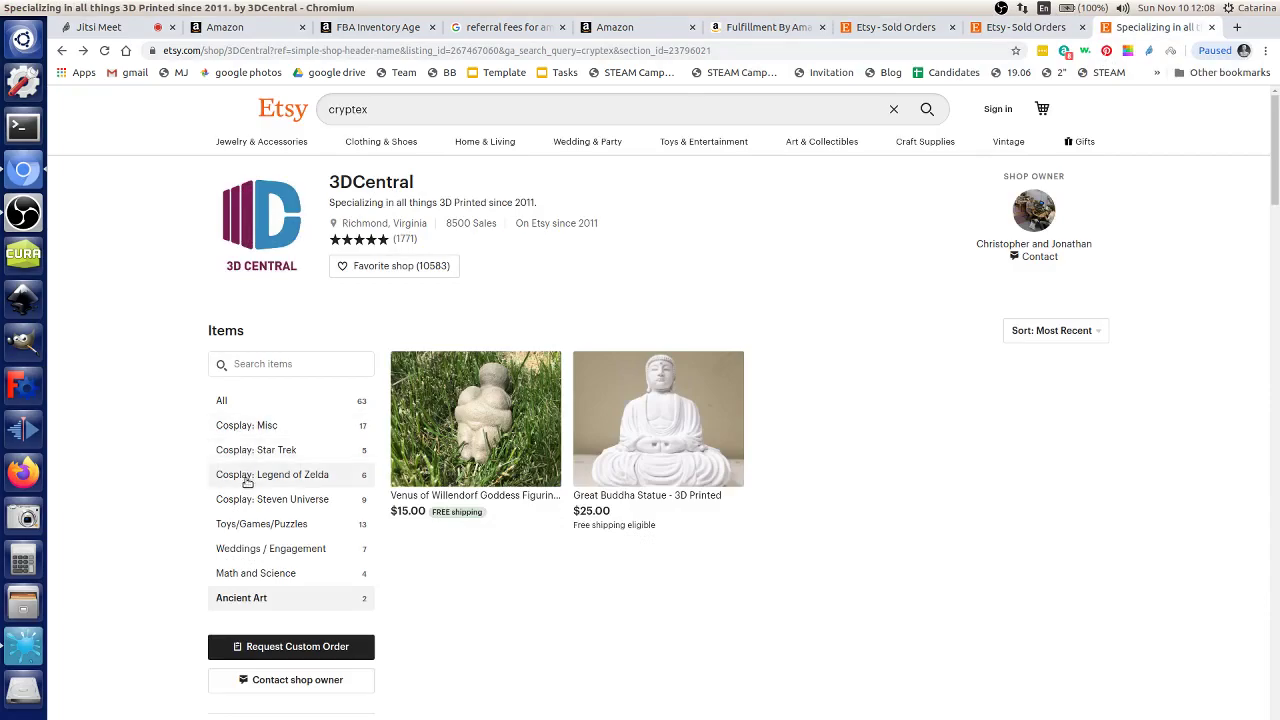
click(233, 405)
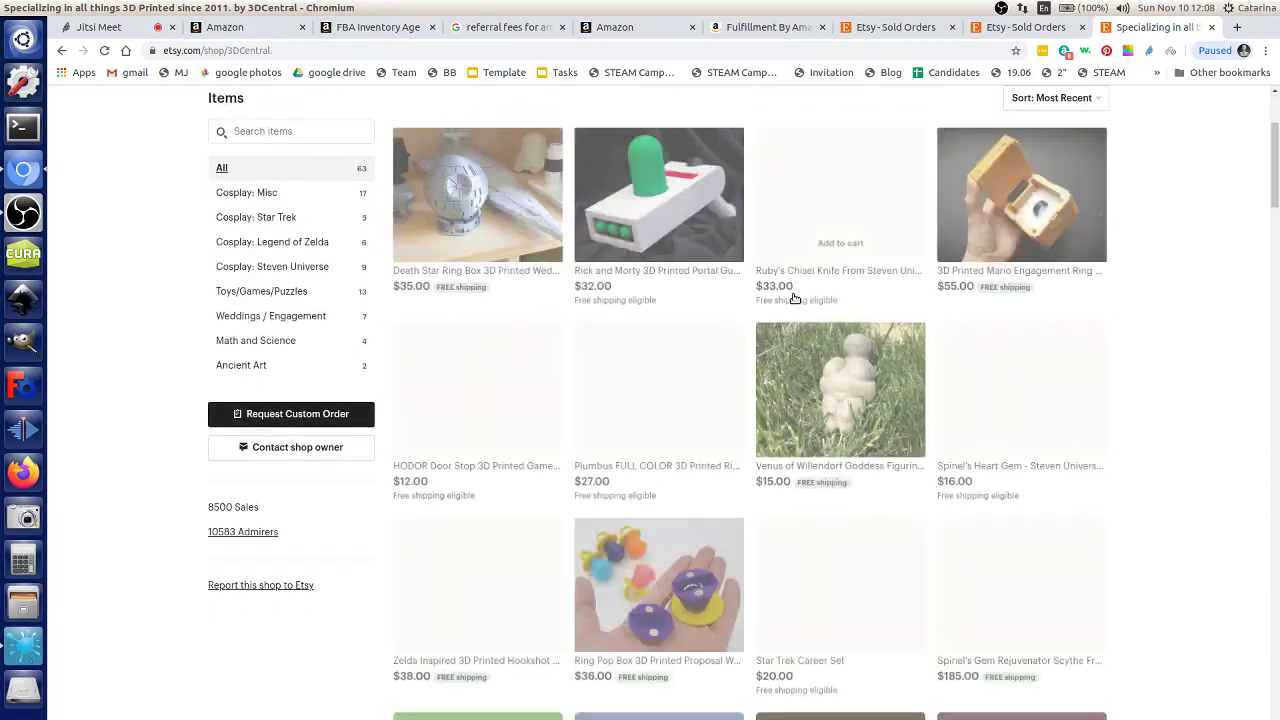
scroll(843, 408, down, 4)
scroll(843, 408, up, 7)
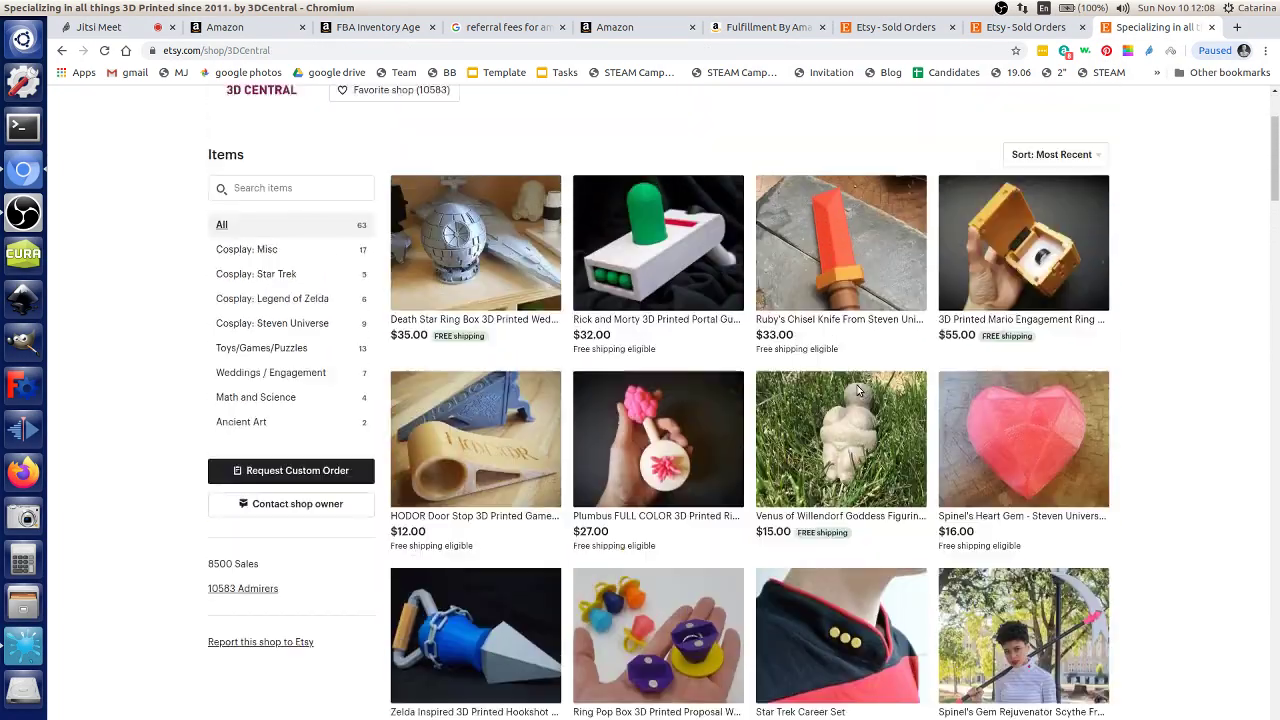
scroll(901, 395, down, 12)
scroll(925, 378, down, 4)
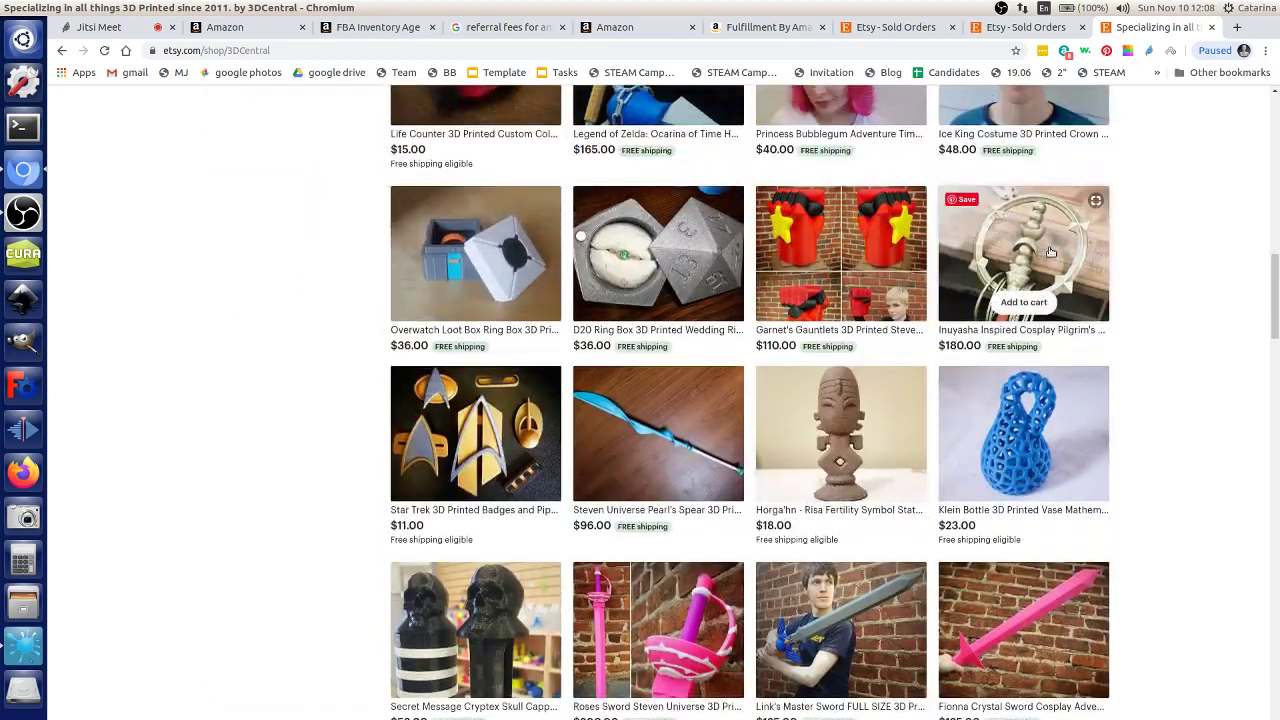
Step: View the $180.00 Inuyasha Pilgrim's Staff listing, then return to the Sold Orders tab
click(1030, 255)
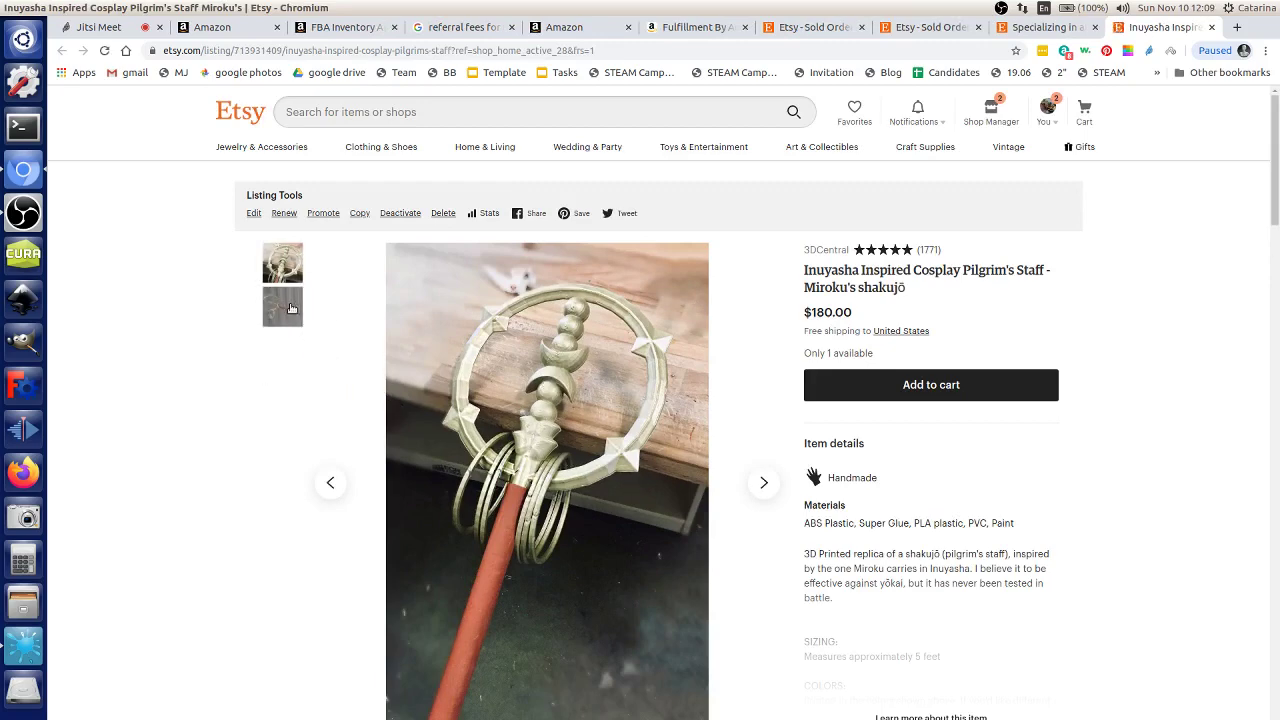
scroll(358, 371, down, 5)
scroll(363, 375, up, 5)
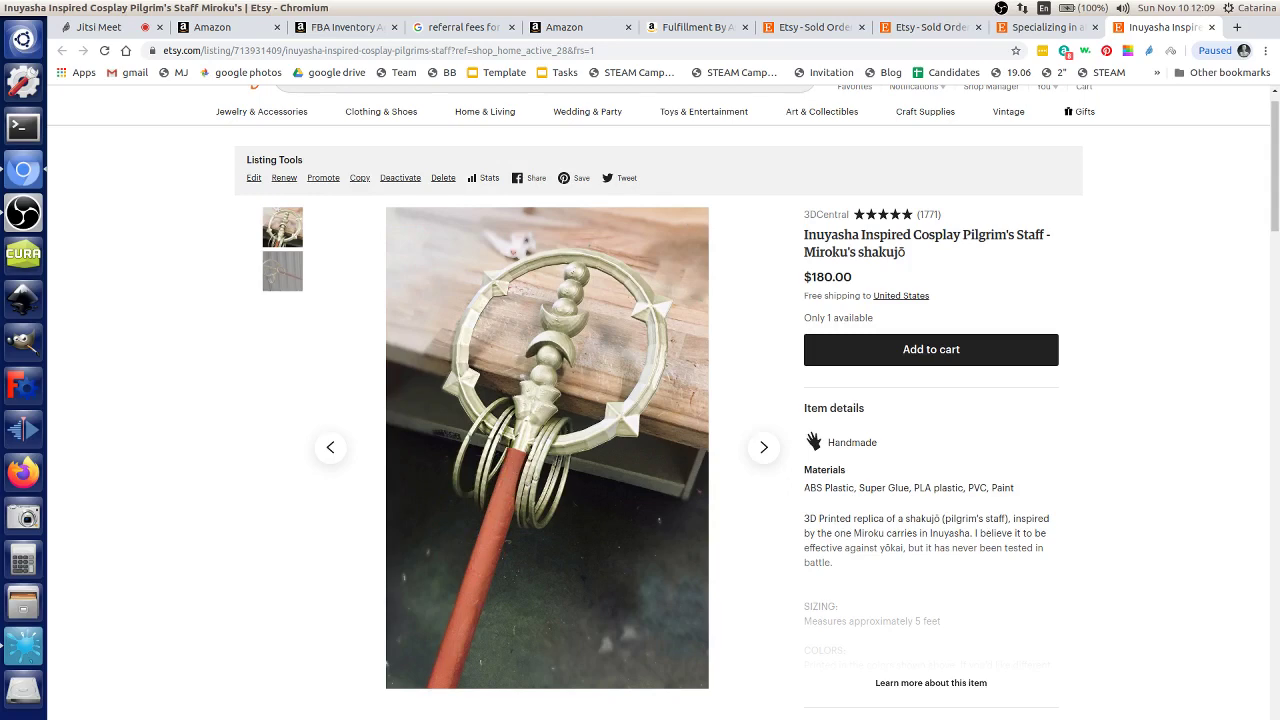
click(930, 27)
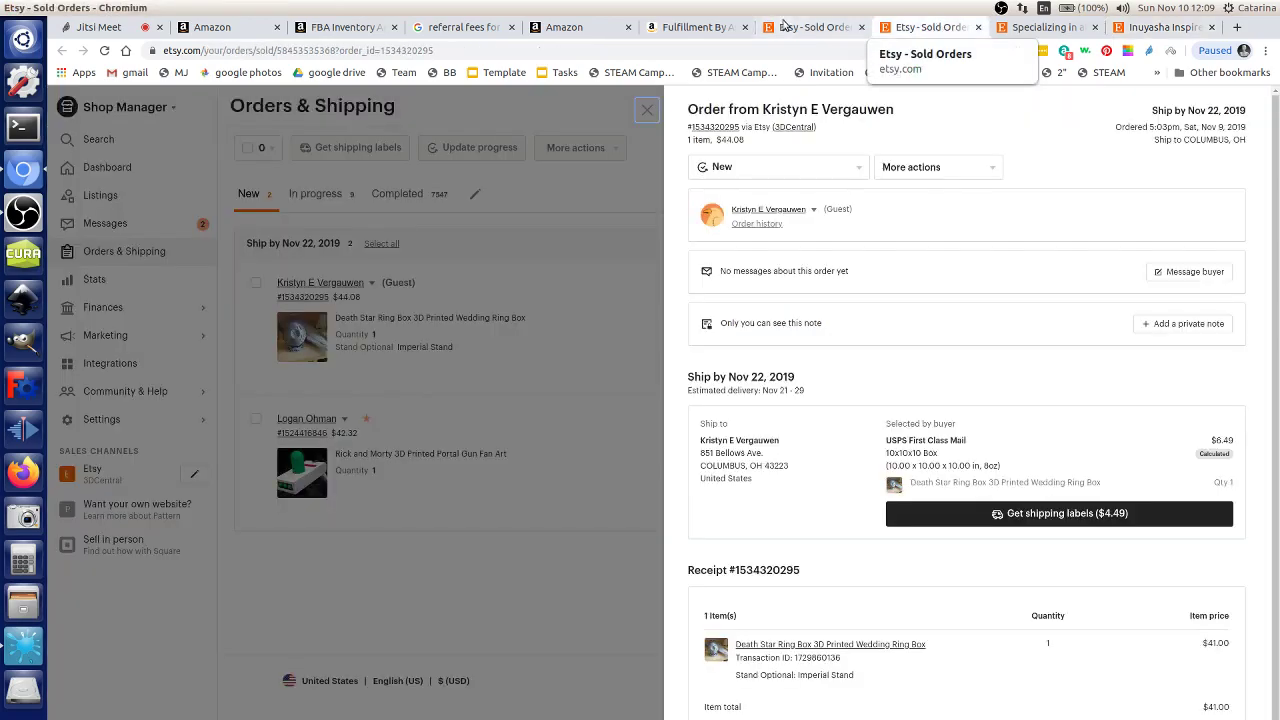
Step: Close the Death Star order's detail panel and expand the Finances options
click(790, 27)
click(910, 27)
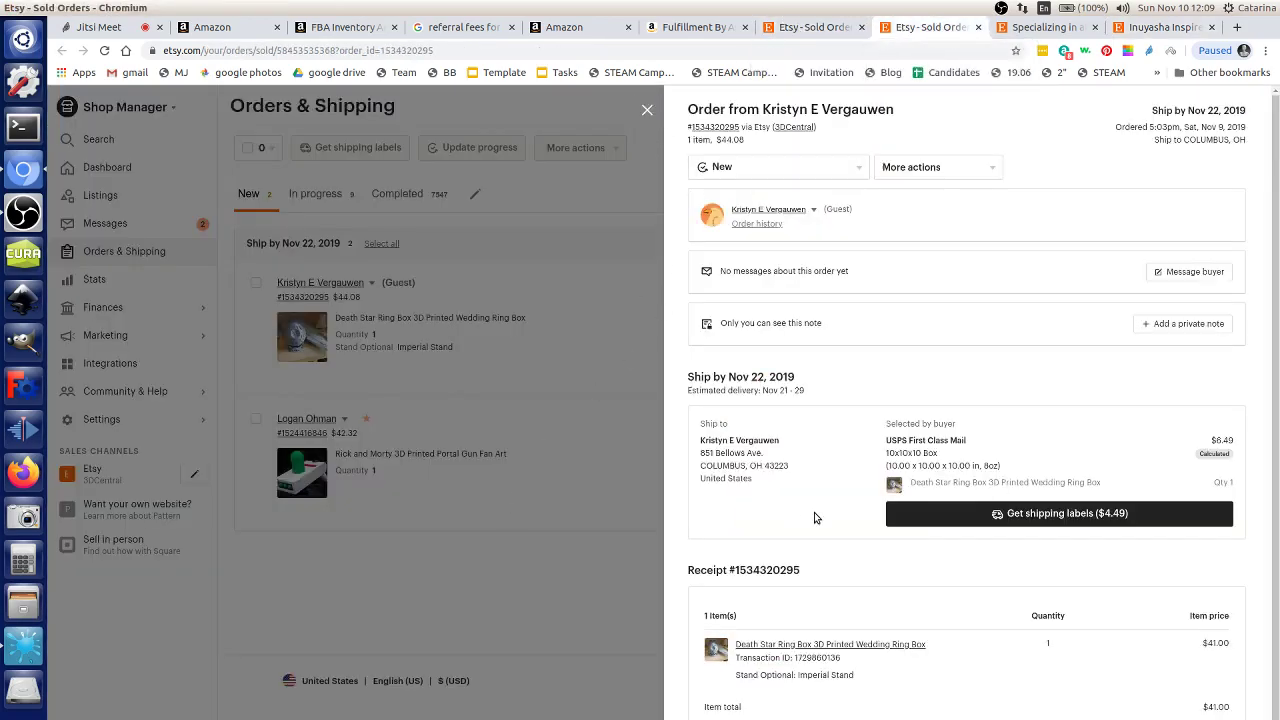
scroll(922, 638, down, 1)
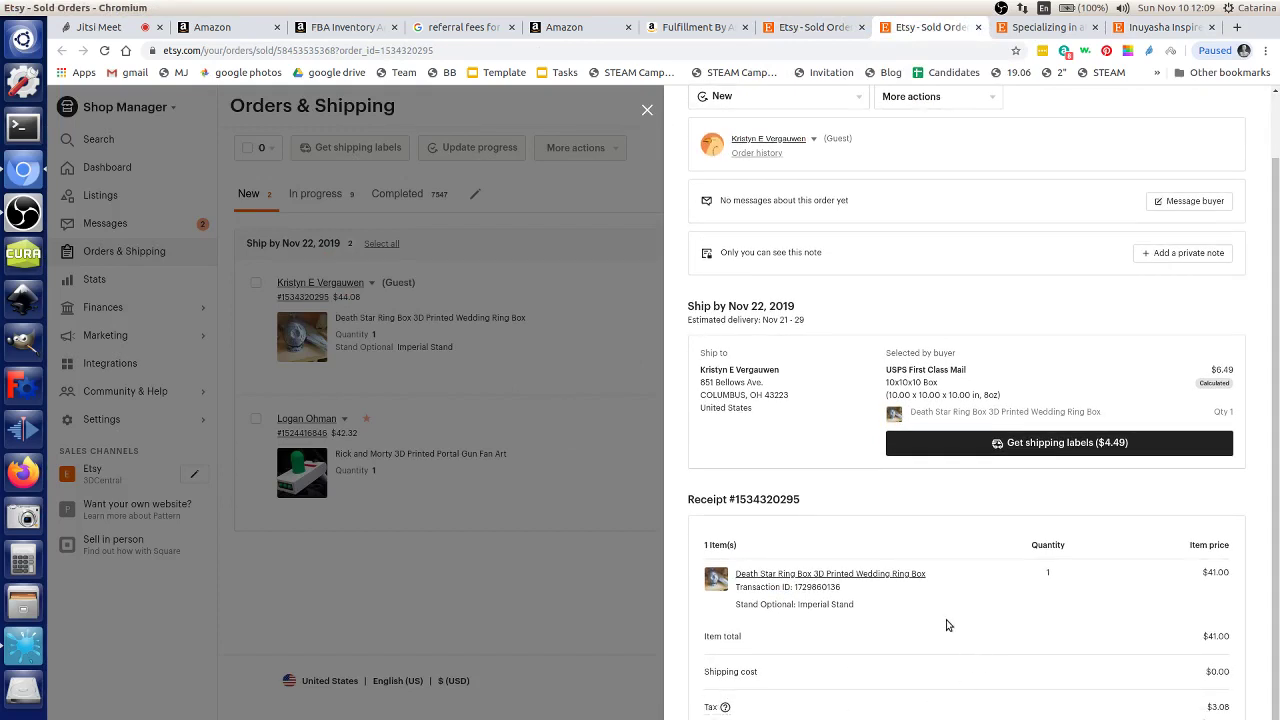
scroll(924, 618, up, 1)
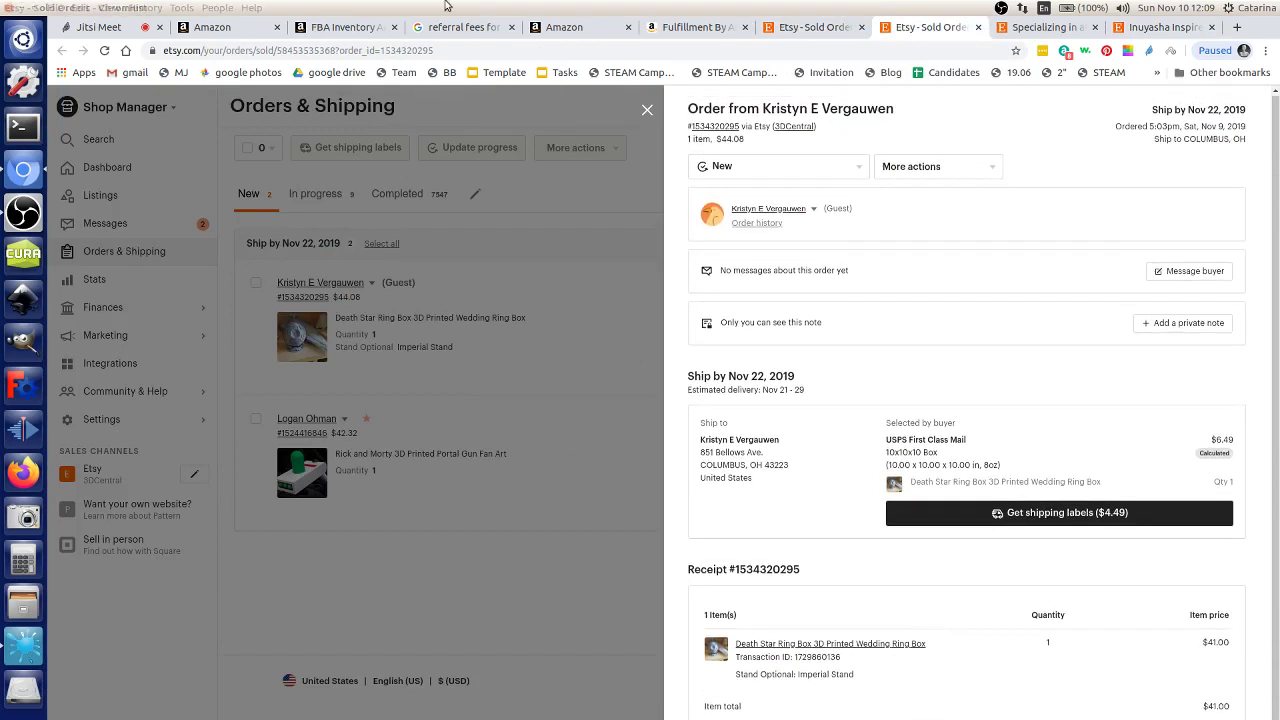
click(647, 110)
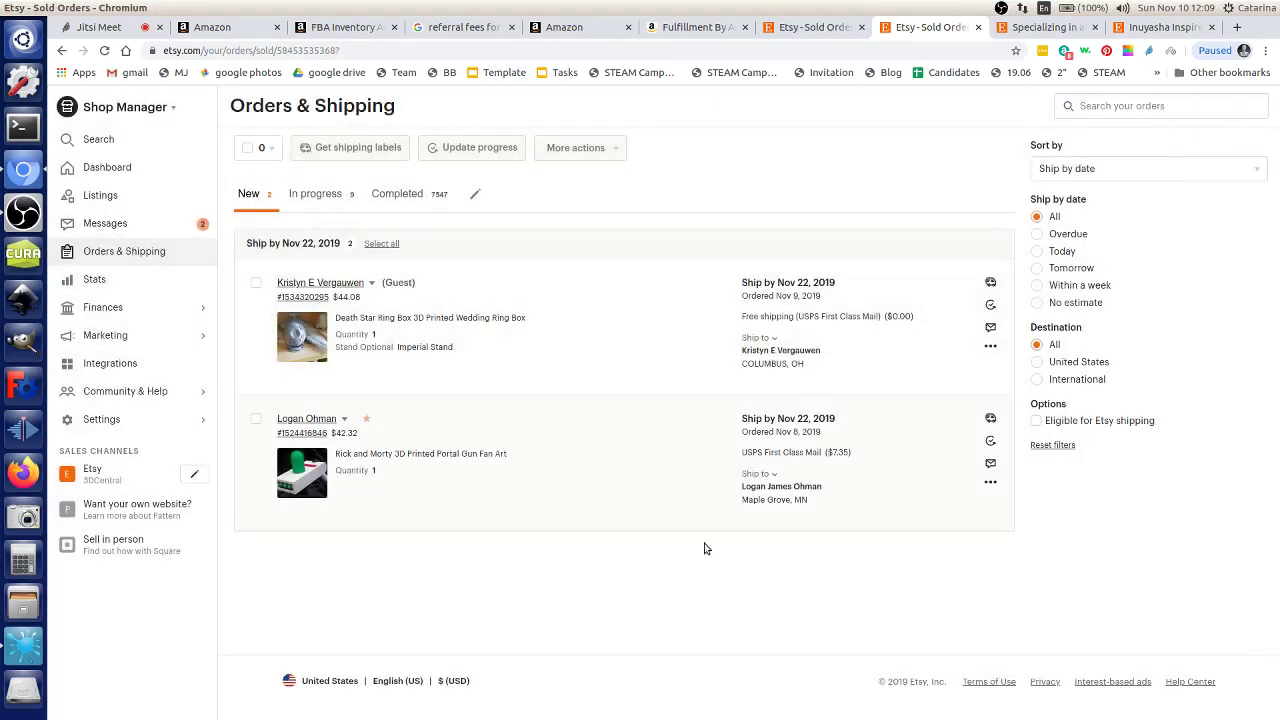
click(128, 305)
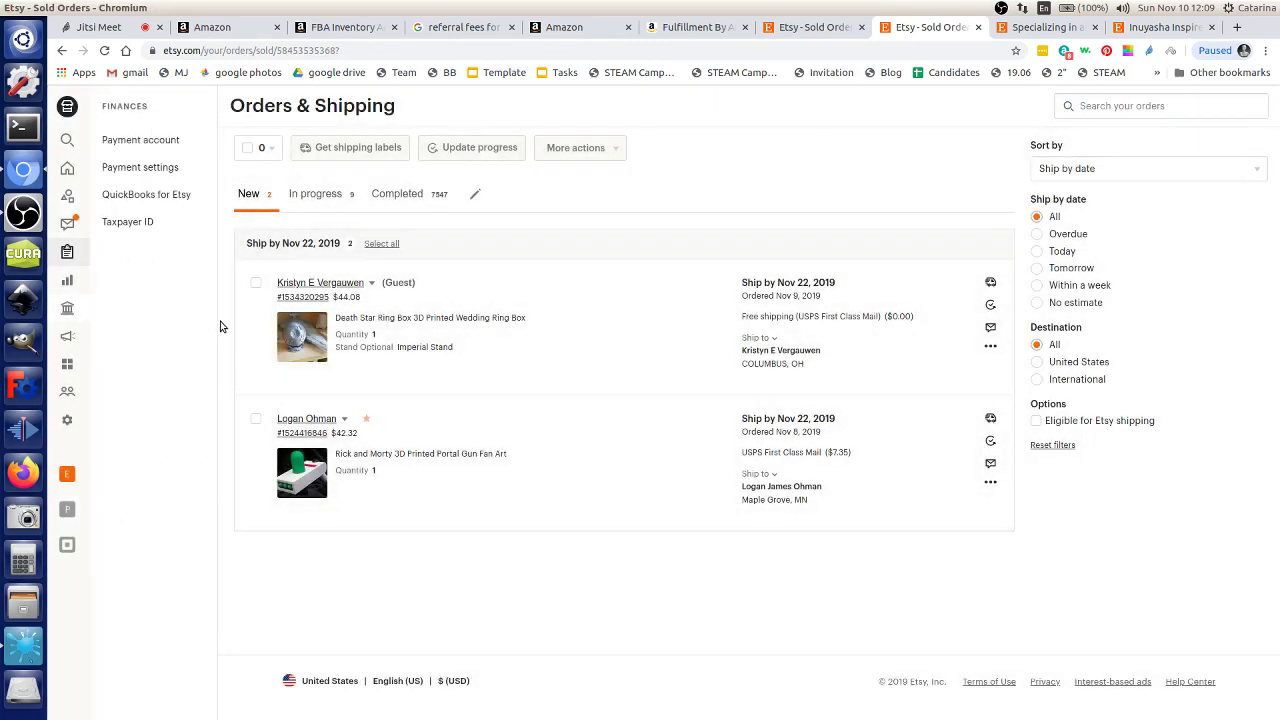
Step: In Payment account, highlight the Death Star sale's $44.08 amount and -$1.57 fee
click(160, 145)
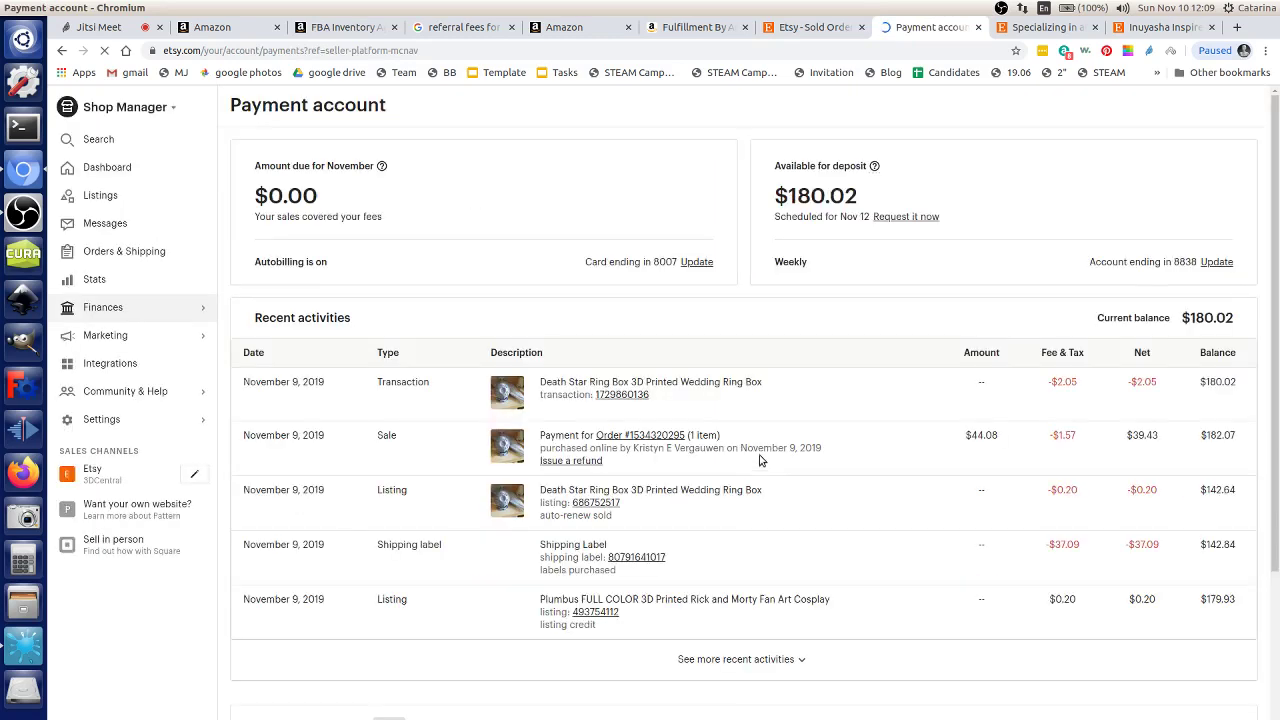
drag(1086, 386, 1021, 390)
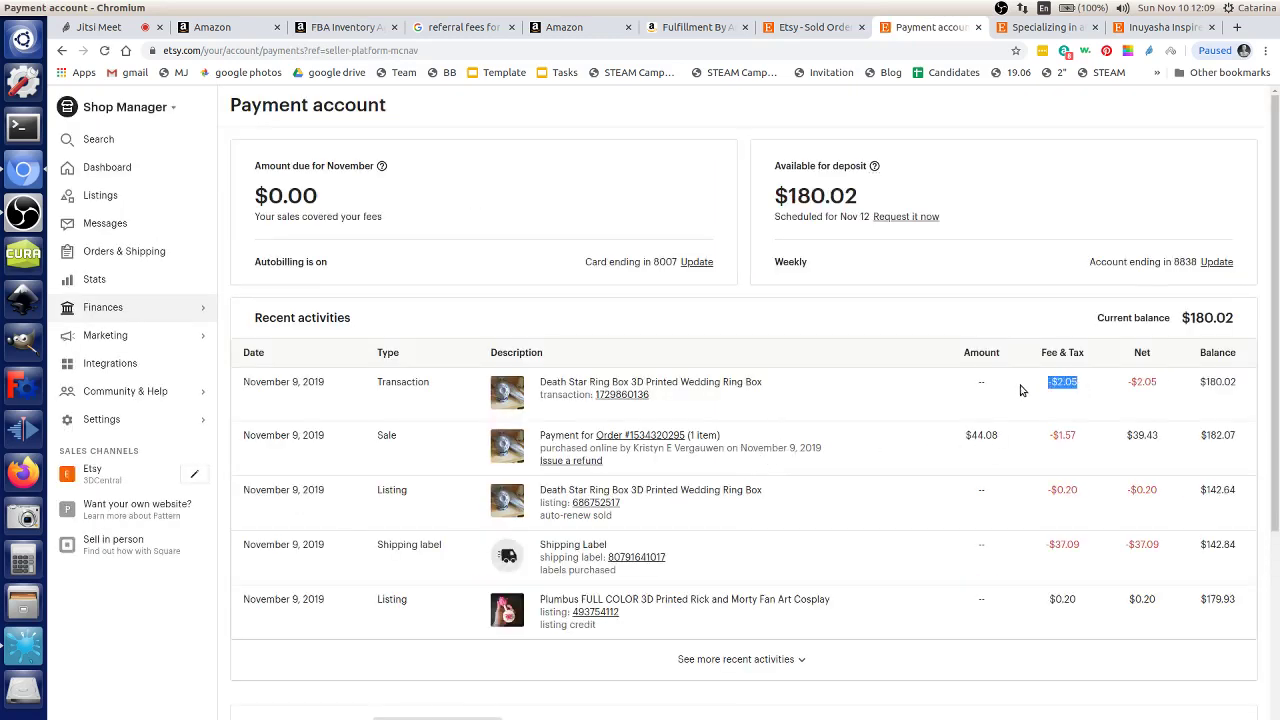
click(1004, 435)
drag(538, 437, 590, 433)
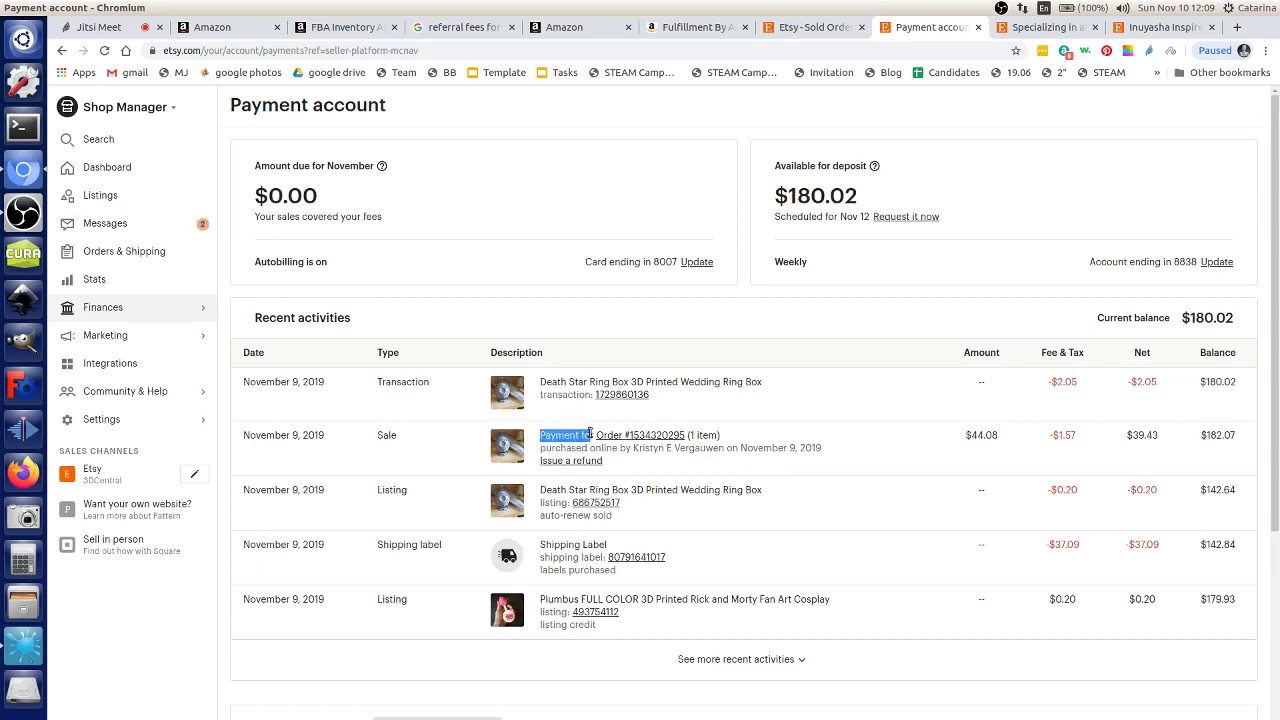
drag(963, 437, 1164, 444)
click(1047, 434)
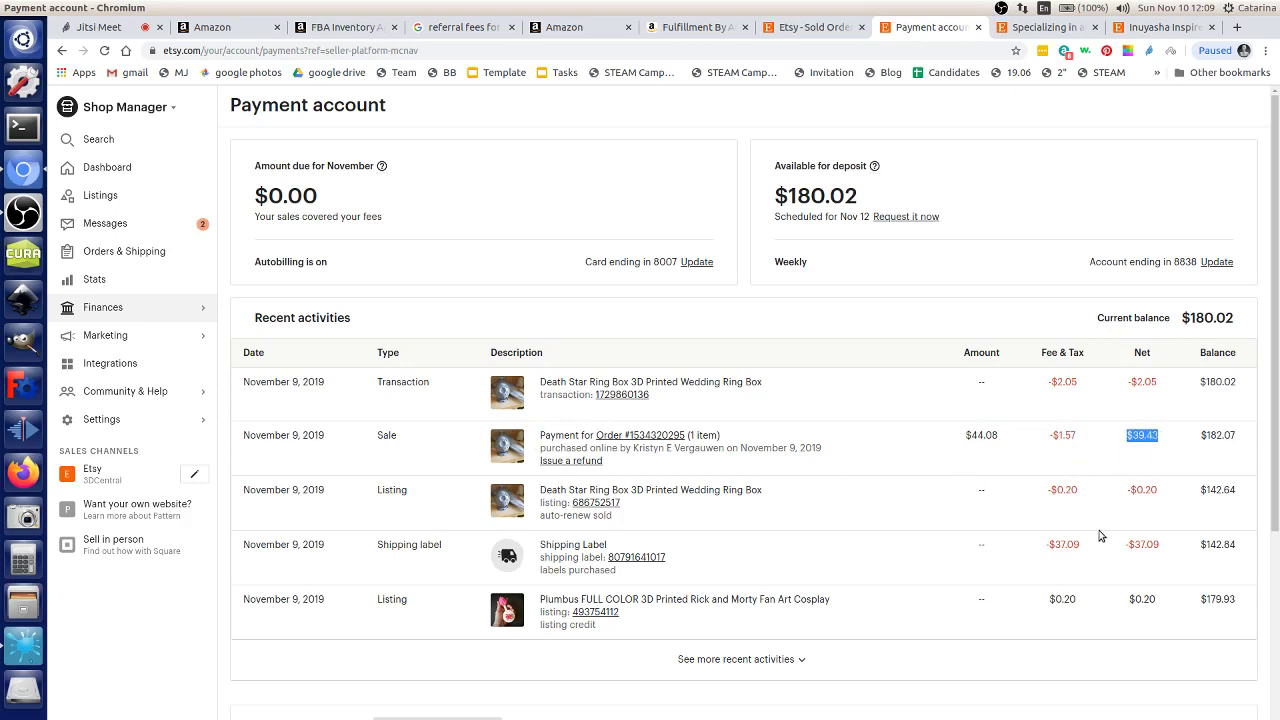
Step: Review the remaining activity amounts and open the order behind the Death Star sale
scroll(1051, 523, down, 4)
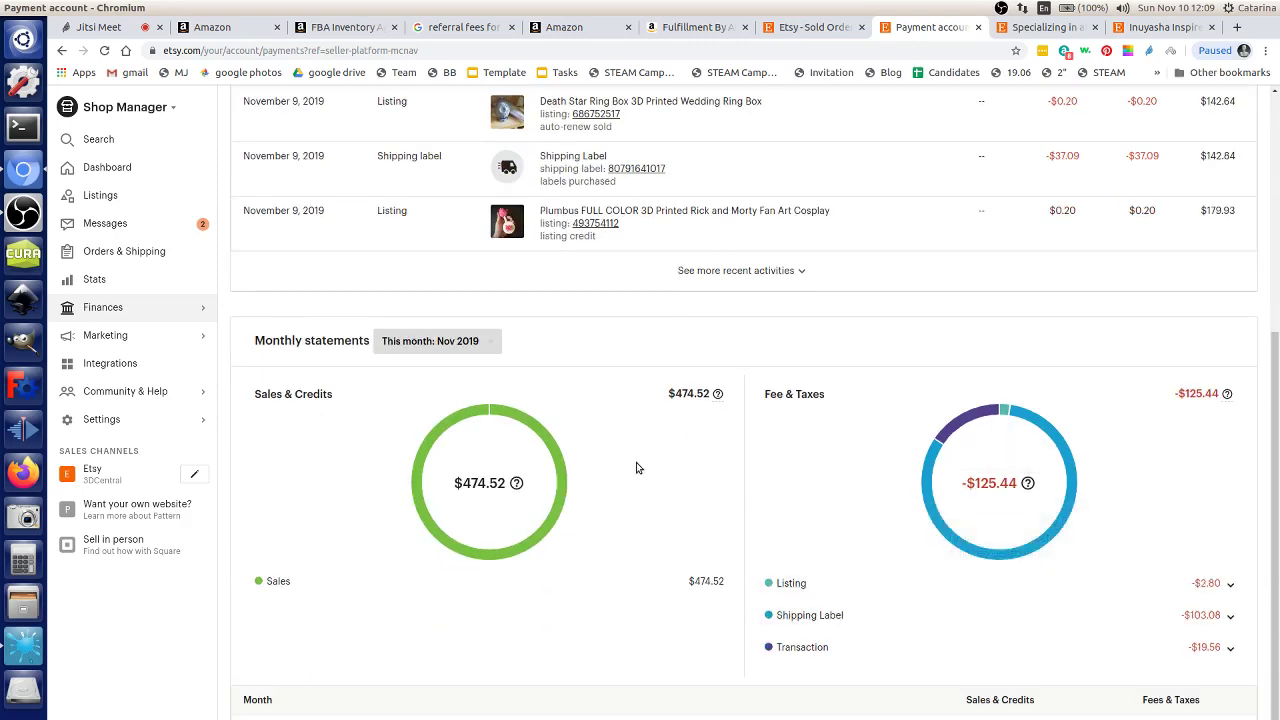
scroll(1049, 300, up, 2)
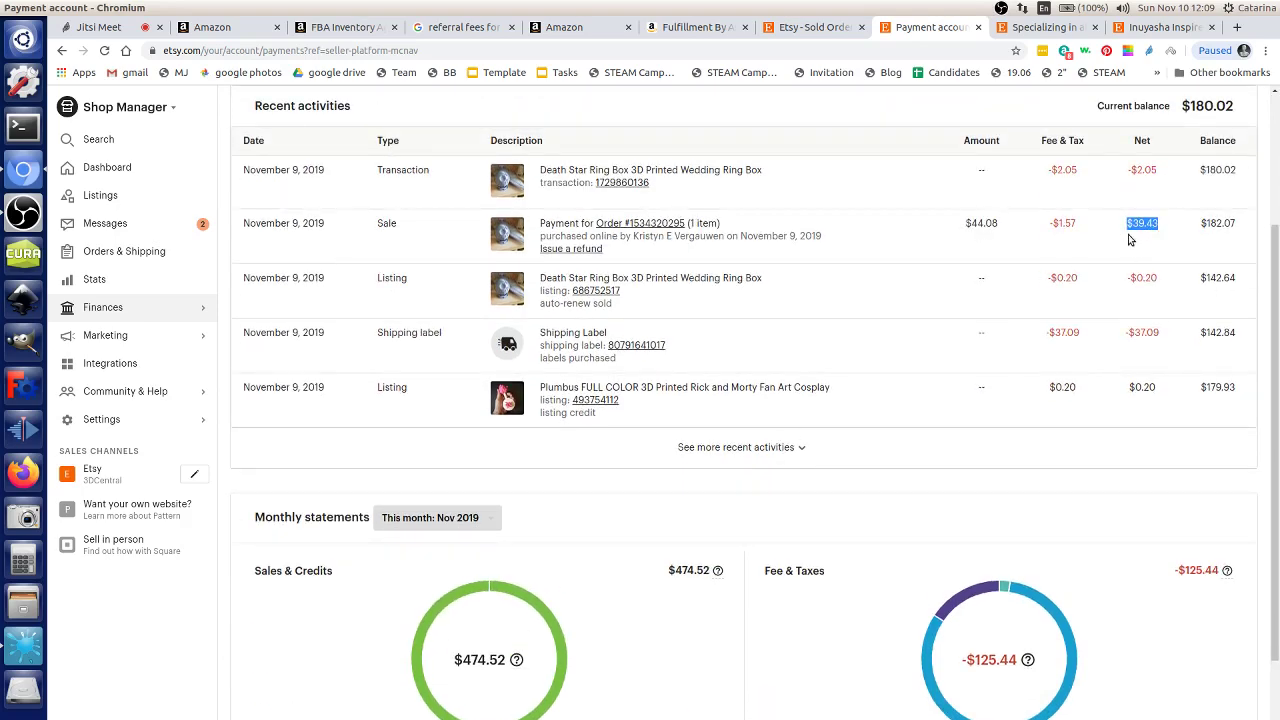
scroll(1130, 236, up, 3)
scroll(1157, 313, down, 2)
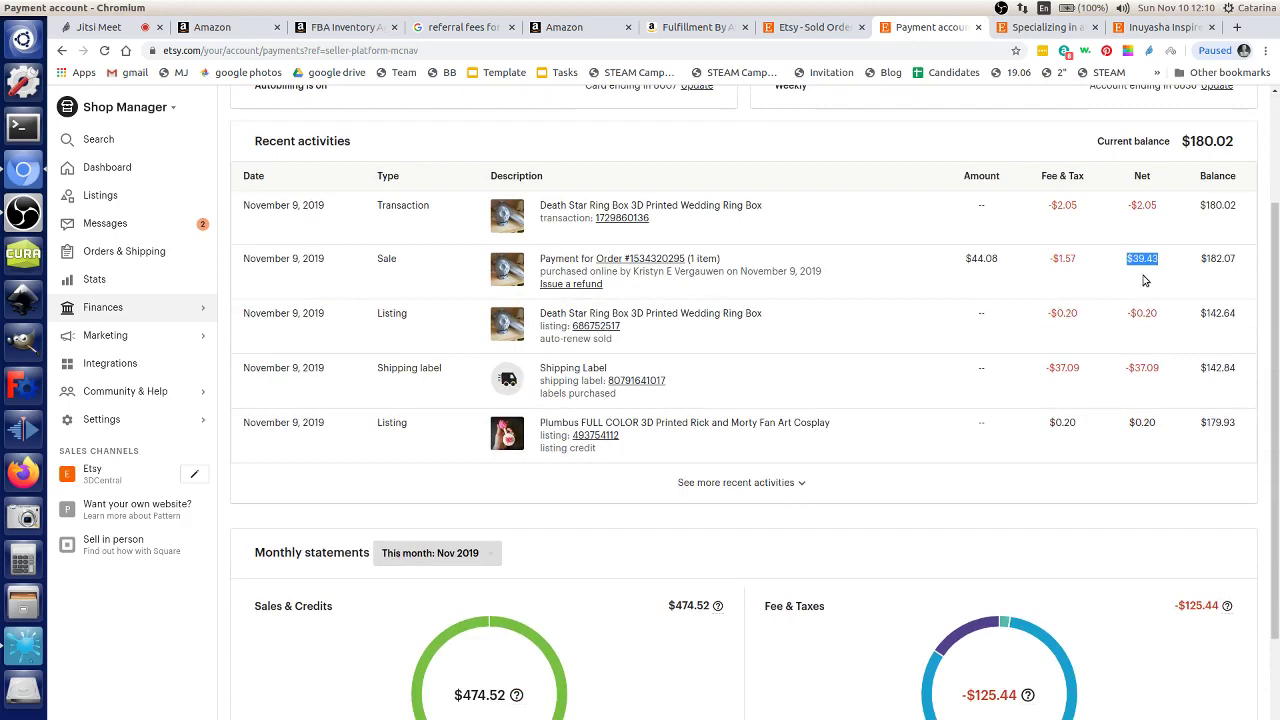
scroll(1095, 345, down, 1)
scroll(1095, 334, up, 1)
drag(965, 258, 993, 270)
drag(1127, 256, 1146, 260)
scroll(1089, 353, down, 1)
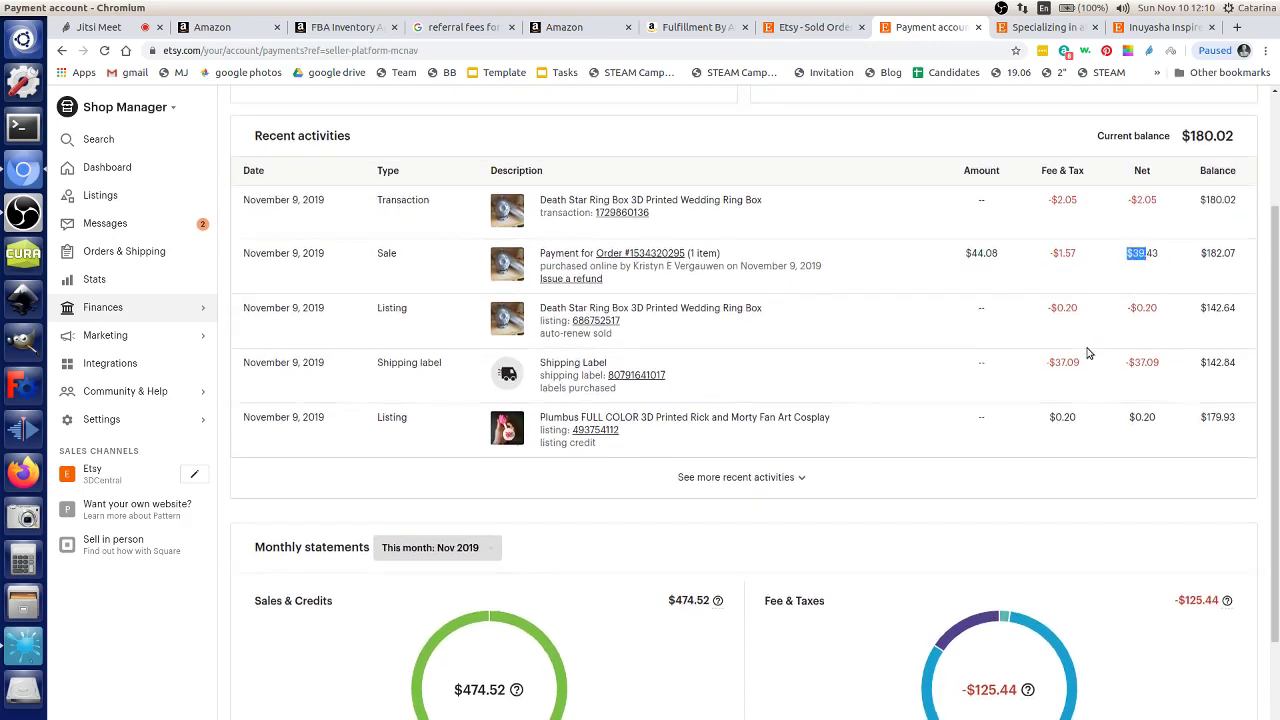
scroll(1080, 365, down, 2)
scroll(1062, 380, up, 2)
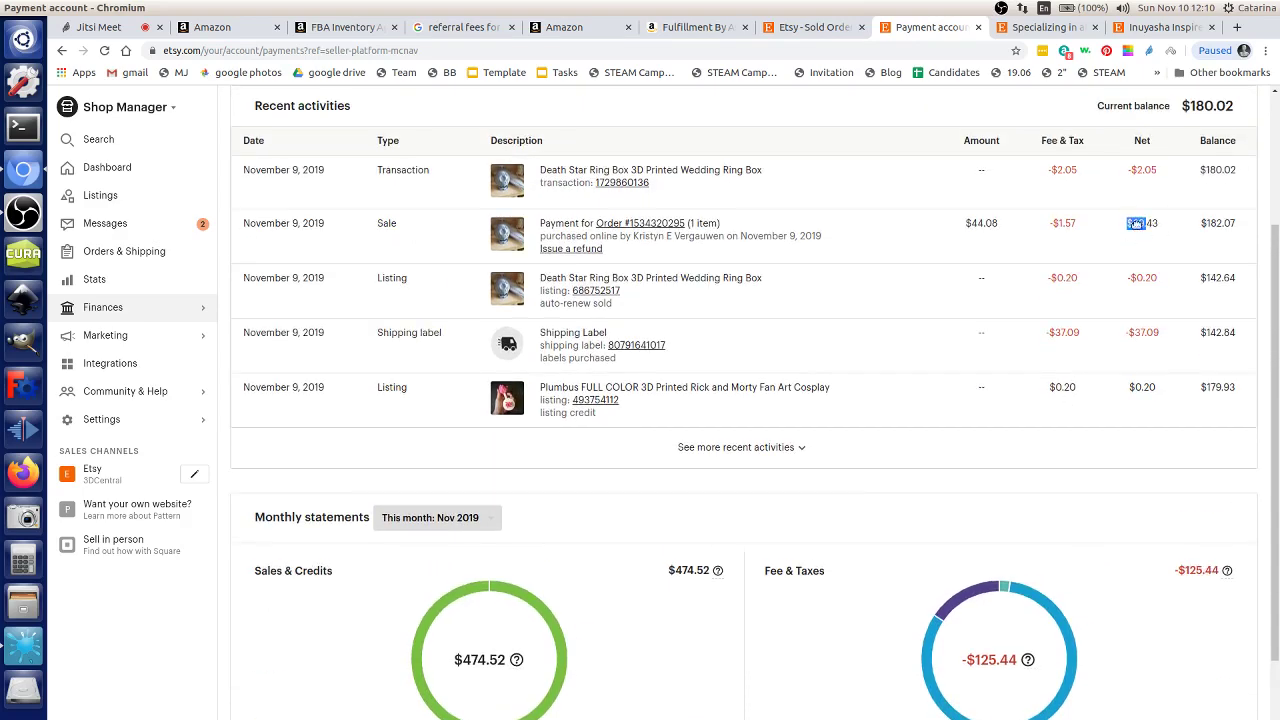
click(618, 226)
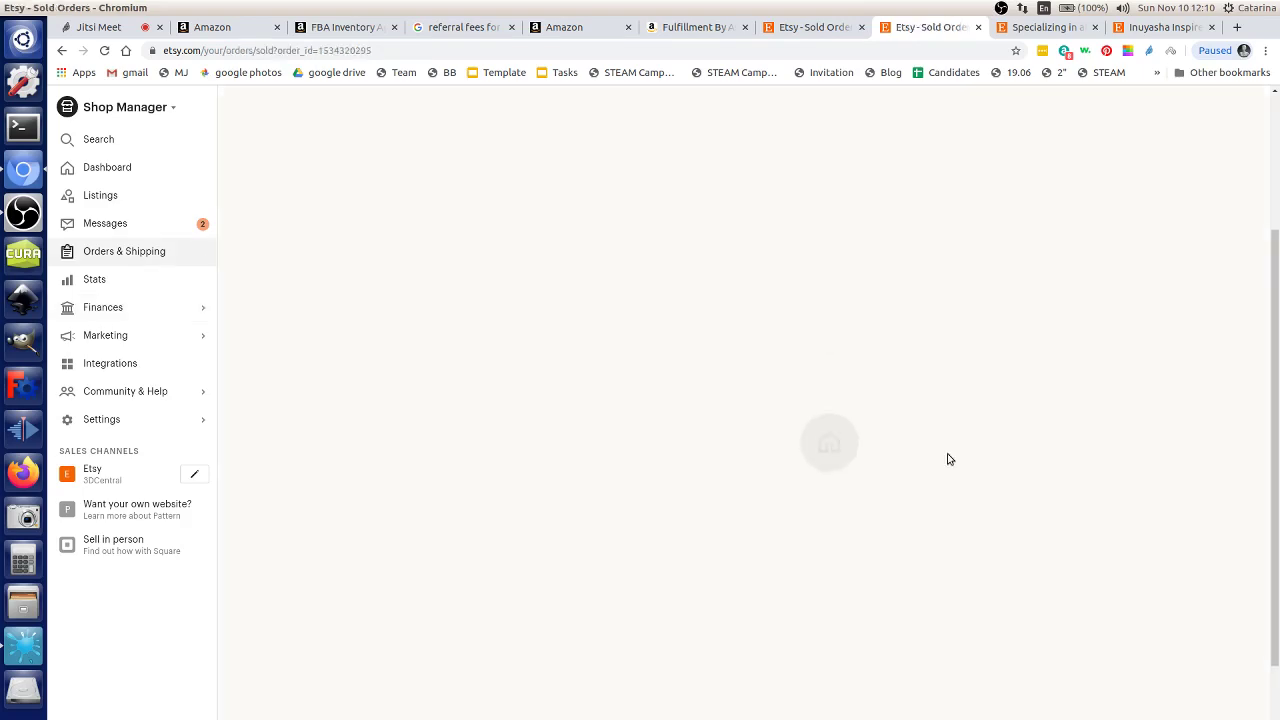
Step: Open the $4.49 shipping label form for the $44.08 Death Star Ring Box order
scroll(963, 466, down, 1)
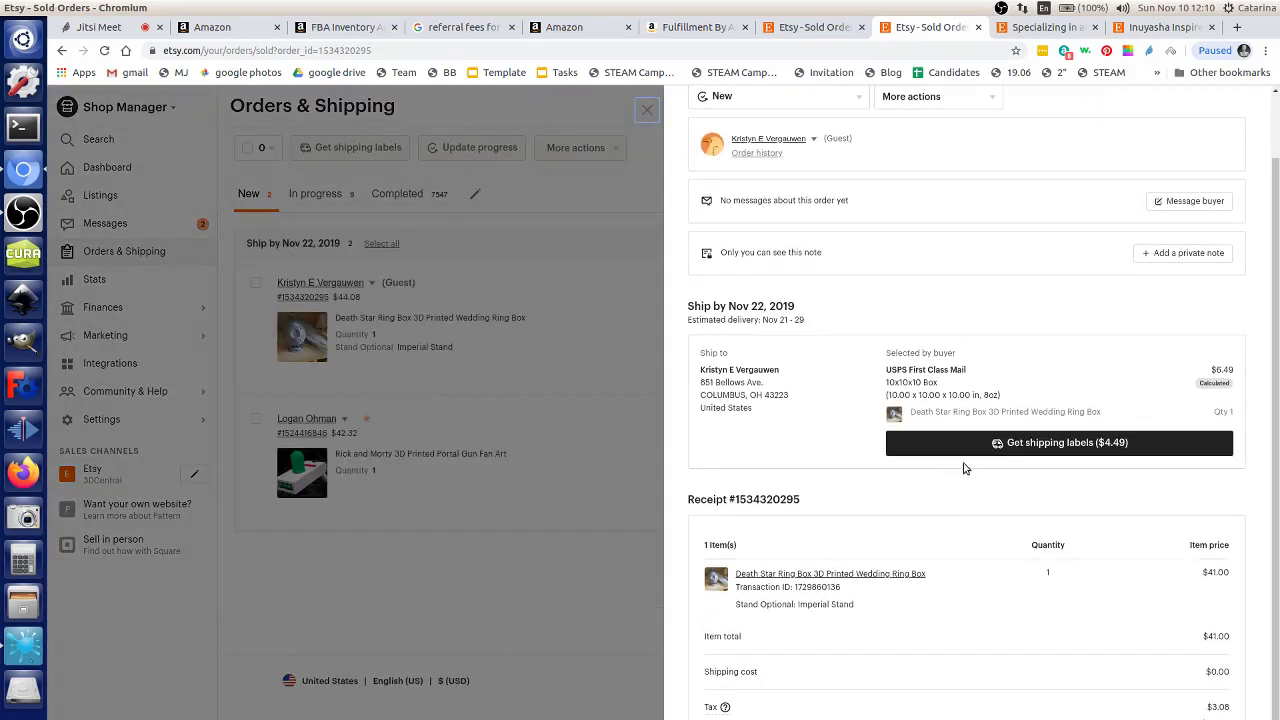
click(997, 443)
scroll(985, 389, up, 1)
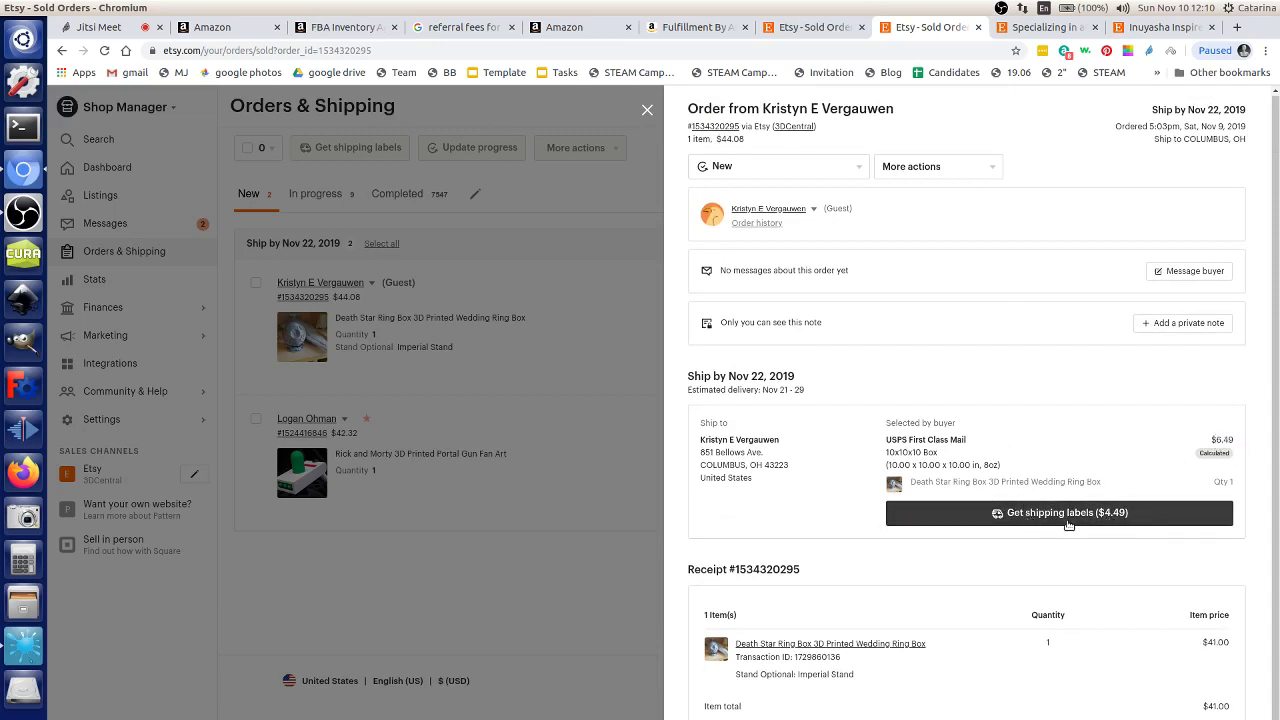
click(1068, 513)
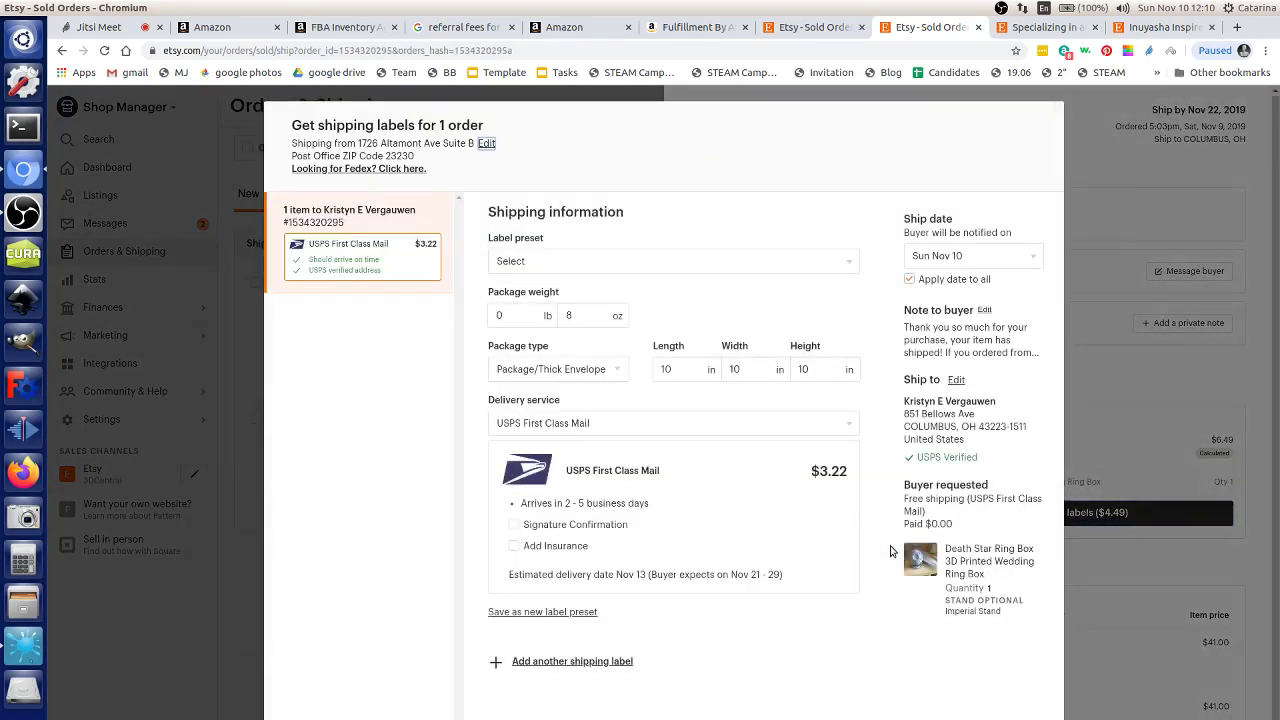
Step: Check the package details: 10 in length, 10×10×10 in dimensions and 8 oz weight
click(666, 369)
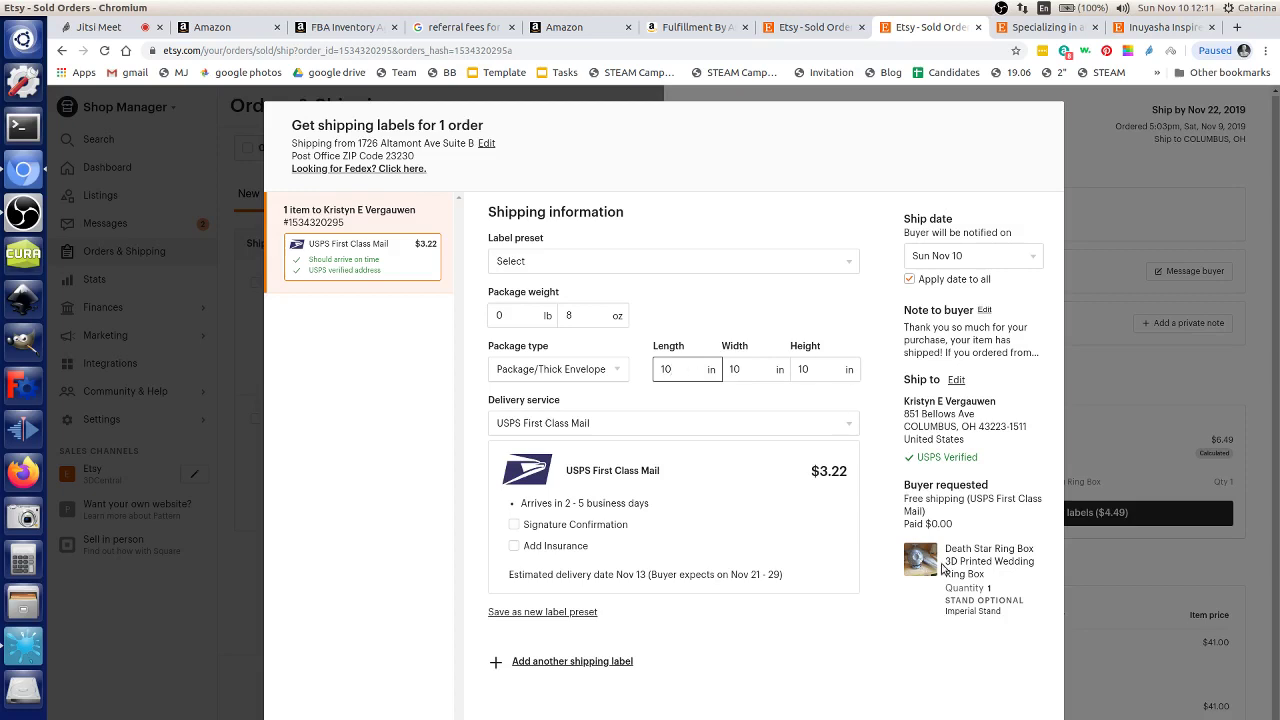
drag(684, 369, 661, 369)
text(10)
key(Tab)
key(Tab)
click(748, 368)
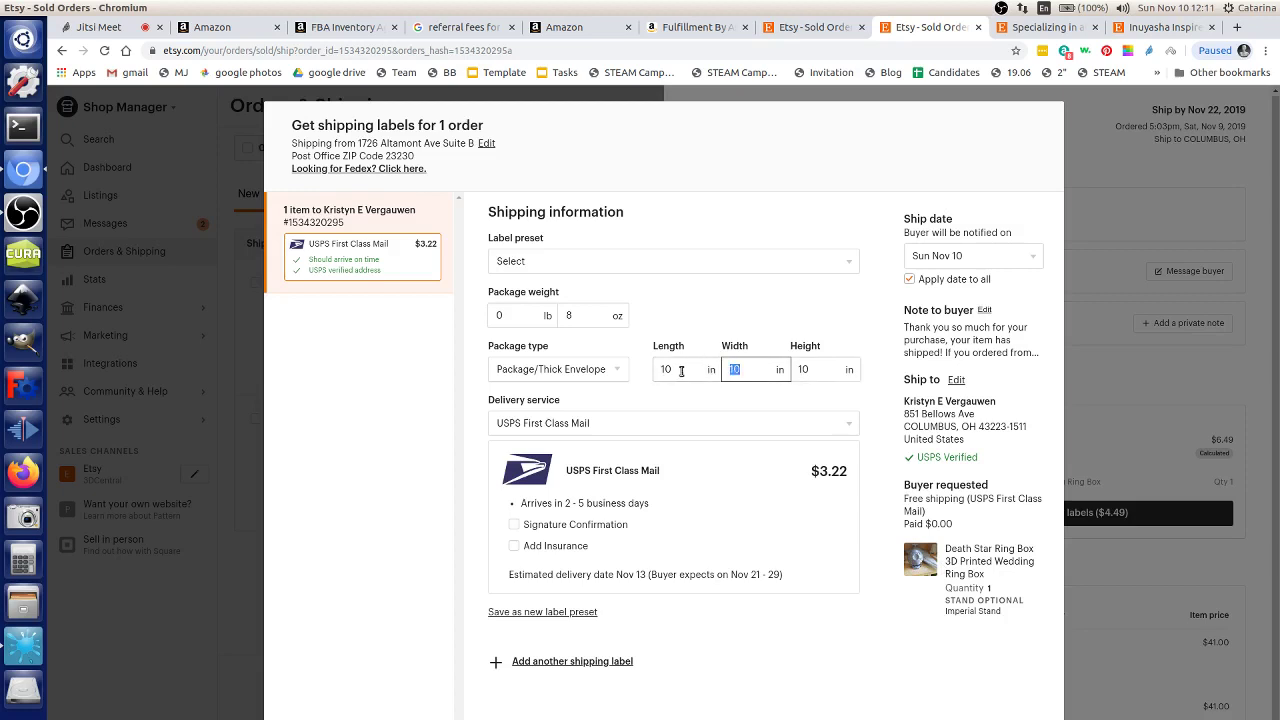
click(679, 370)
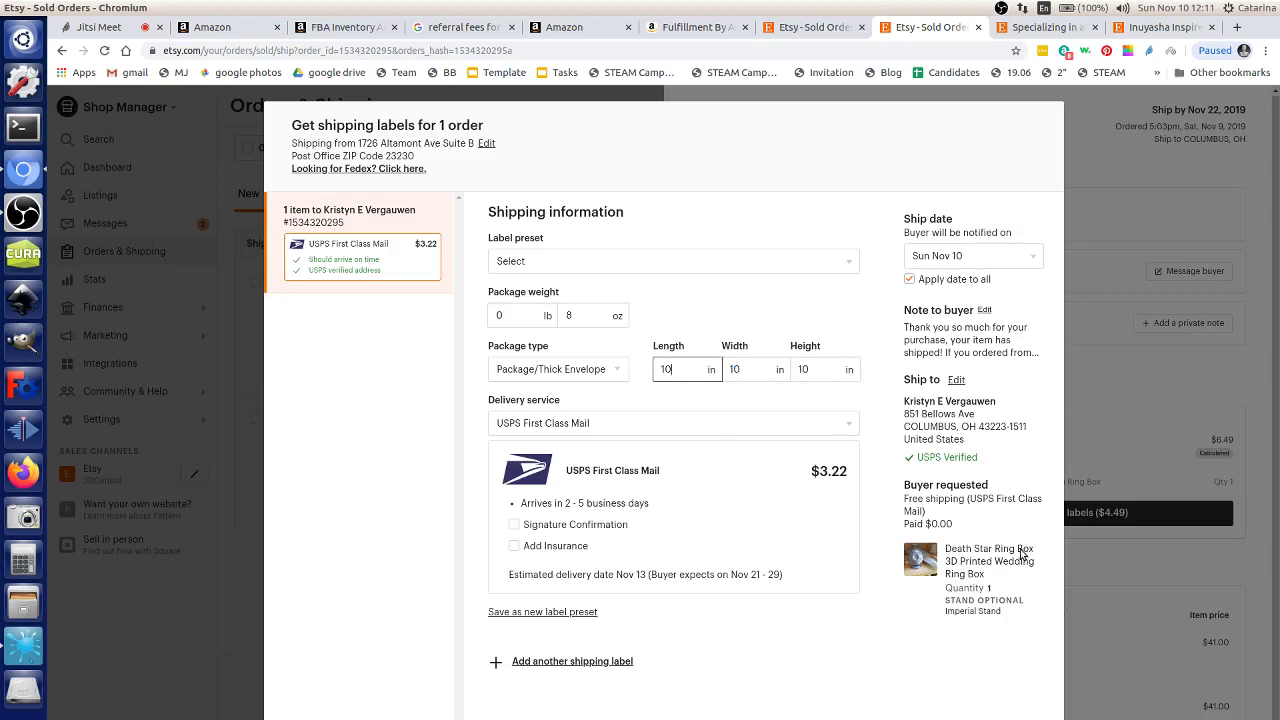
drag(1022, 556, 966, 552)
click(691, 370)
click(599, 318)
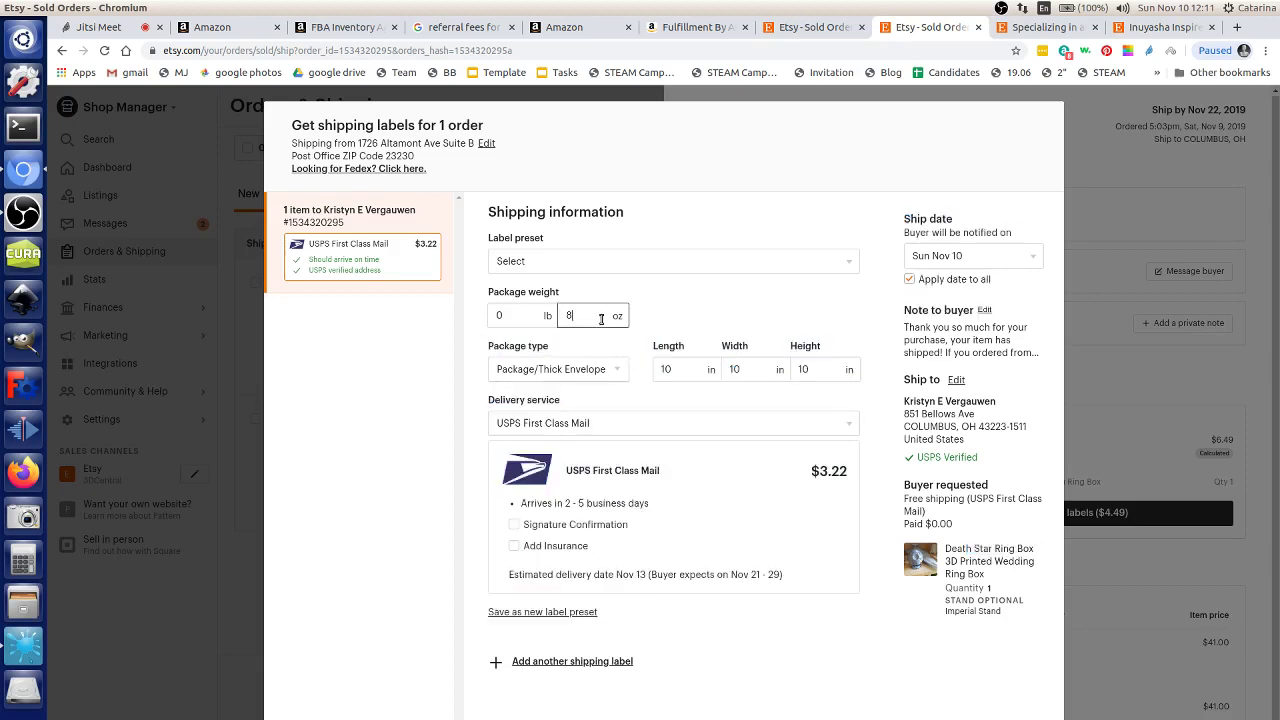
Step: Review the $3.22 USPS First Class Mail postage price
drag(812, 477, 838, 478)
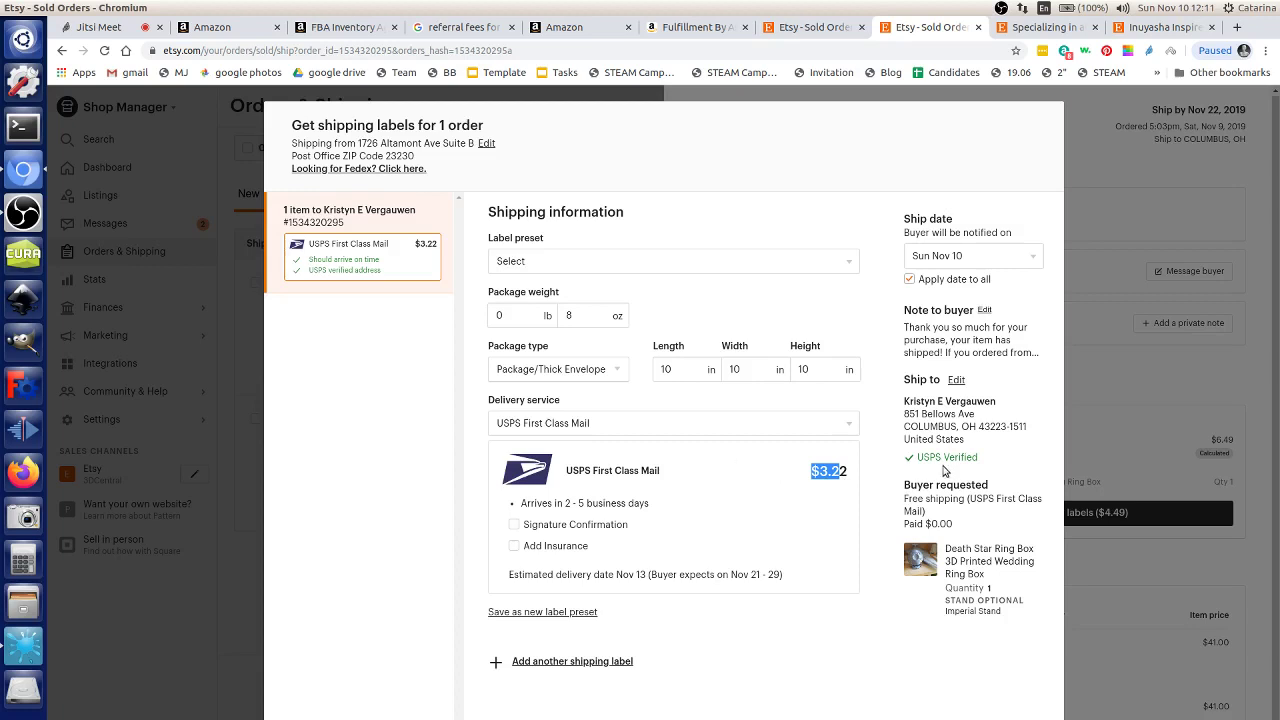
drag(952, 418, 980, 433)
drag(819, 472, 868, 508)
click(836, 481)
Step: Keep USPS First Class Mail as the delivery service, then close the label form and order panel
click(658, 423)
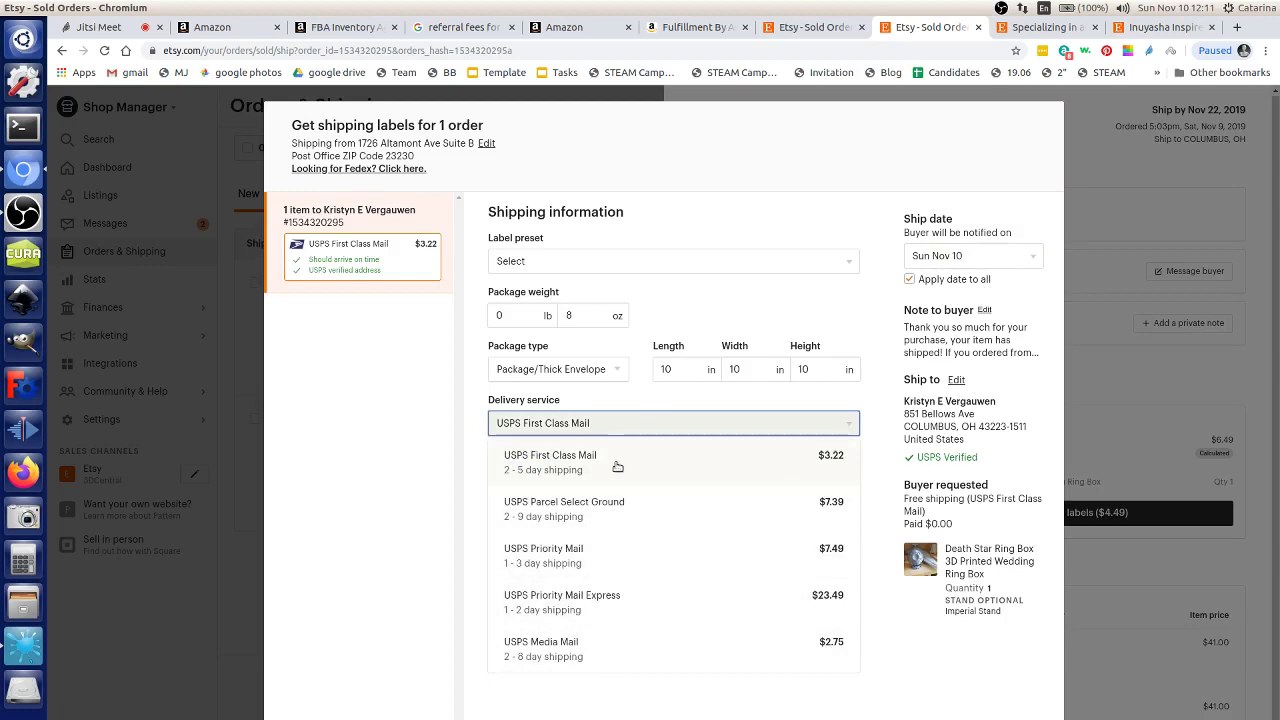
click(545, 423)
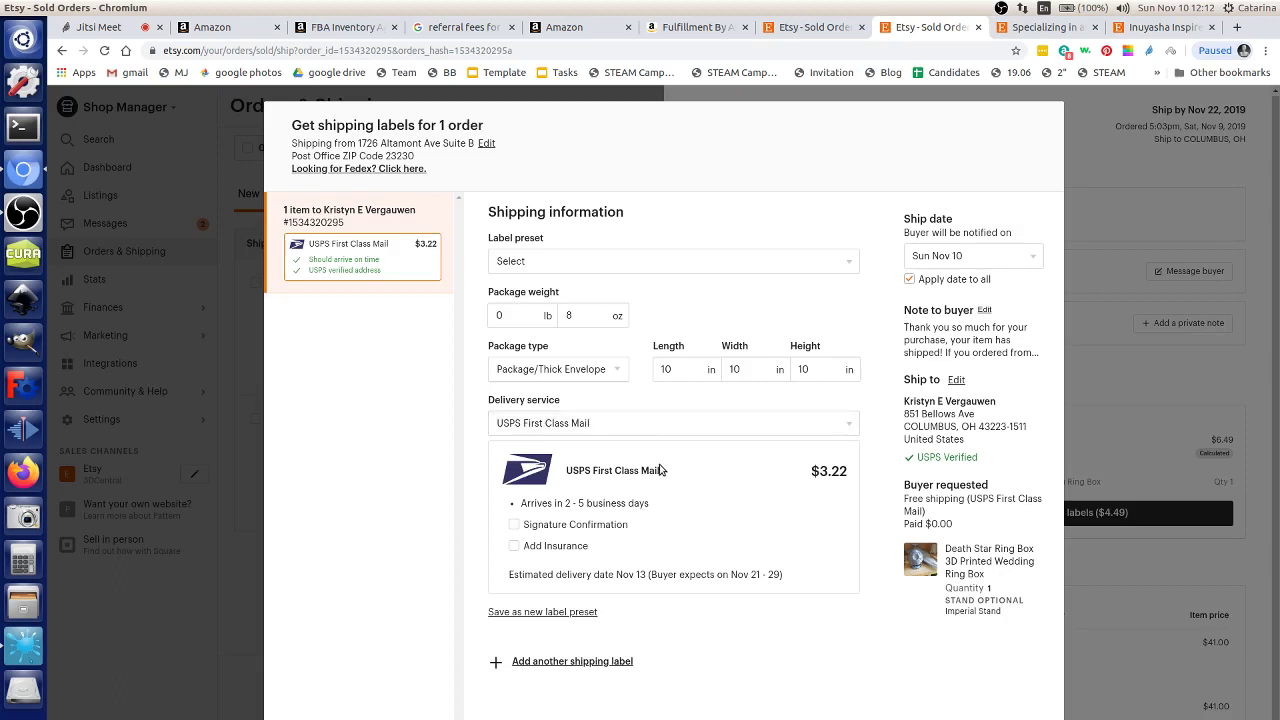
drag(662, 474, 646, 477)
click(849, 657)
key(Escape)
click(311, 462)
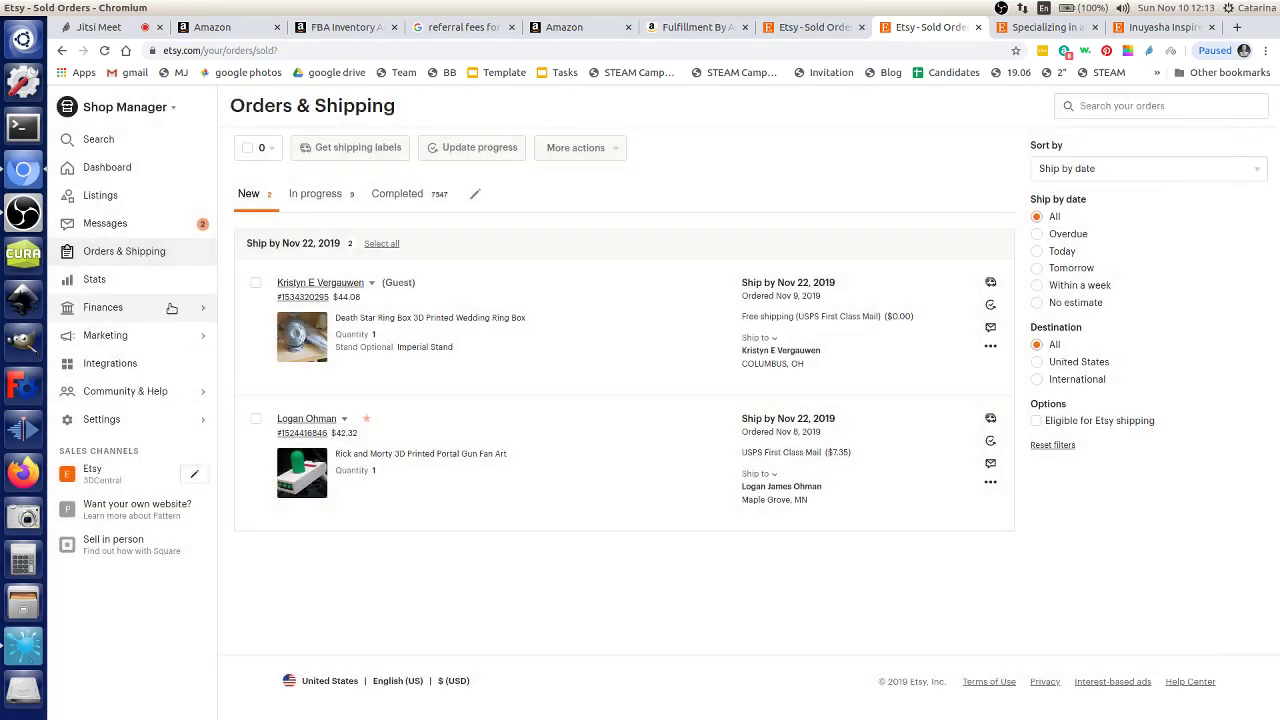
Step: Review the Etsy shop's 30-day stats, then return to Orders & Shipping
click(160, 279)
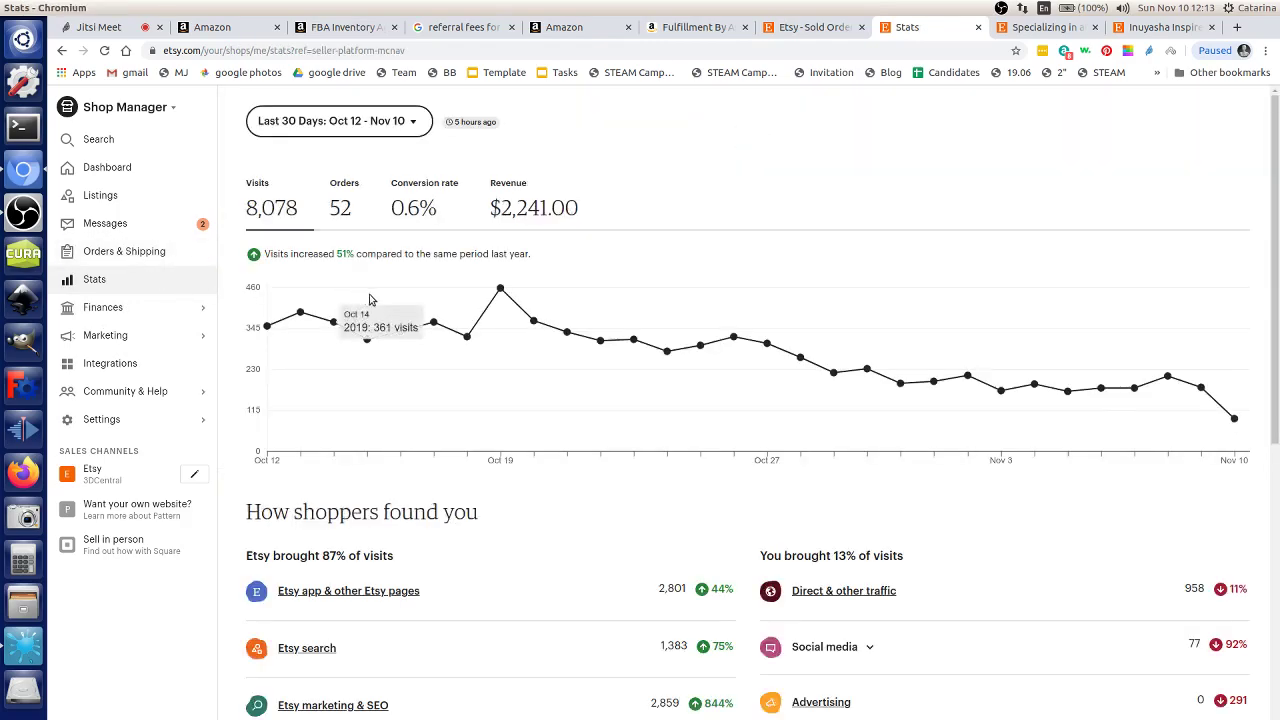
scroll(395, 330, down, 3)
scroll(408, 346, down, 4)
scroll(408, 346, up, 2)
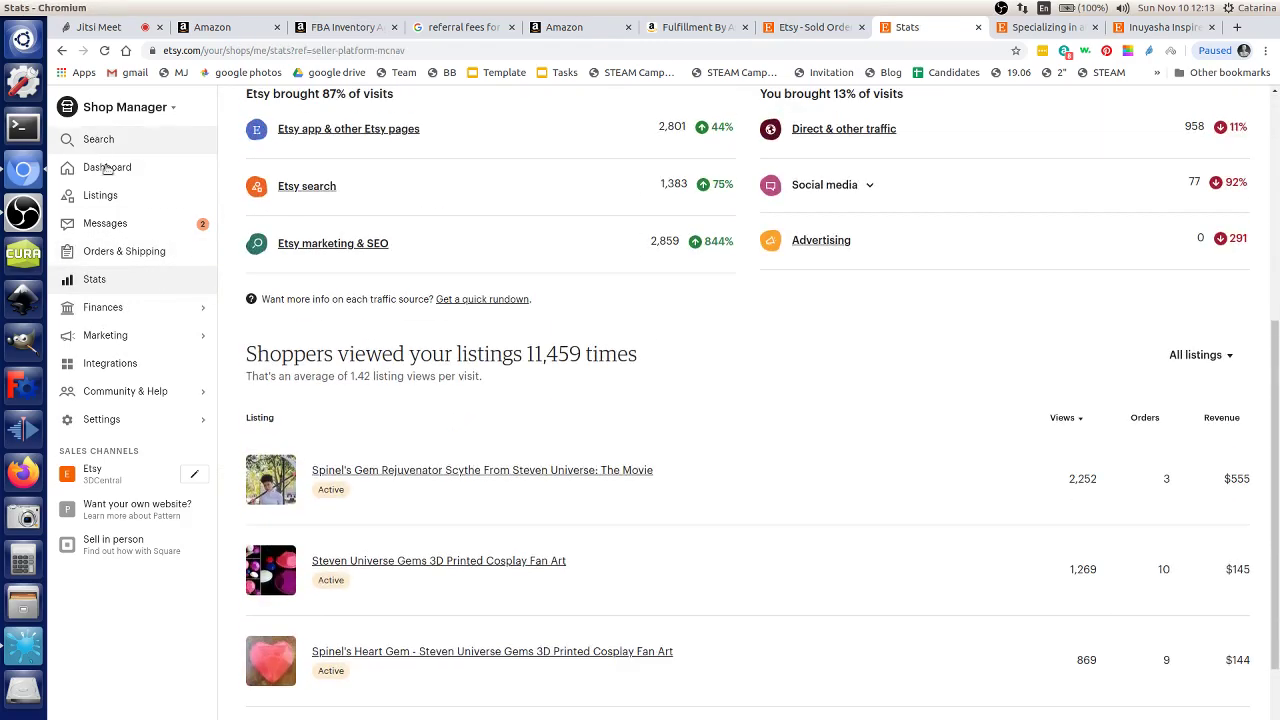
click(122, 250)
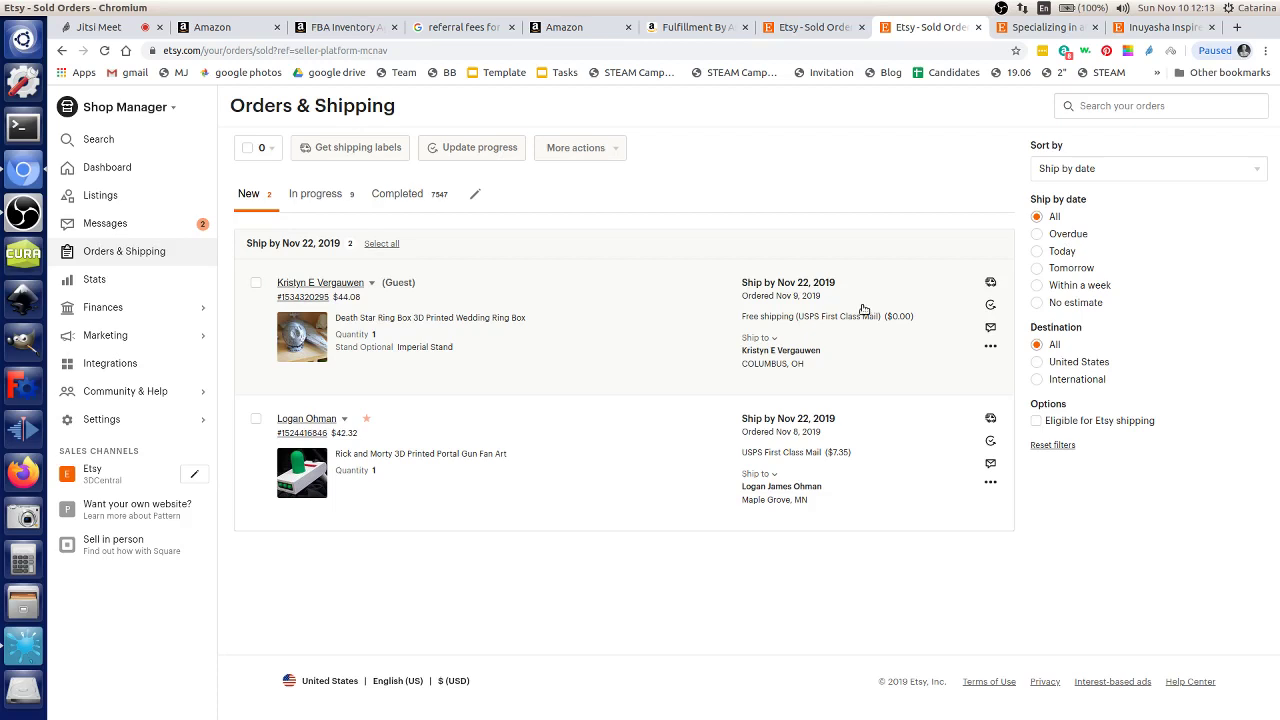
Step: Go to amazon.com in a new browser tab
key(ctrl+t)
text(amazon.com)
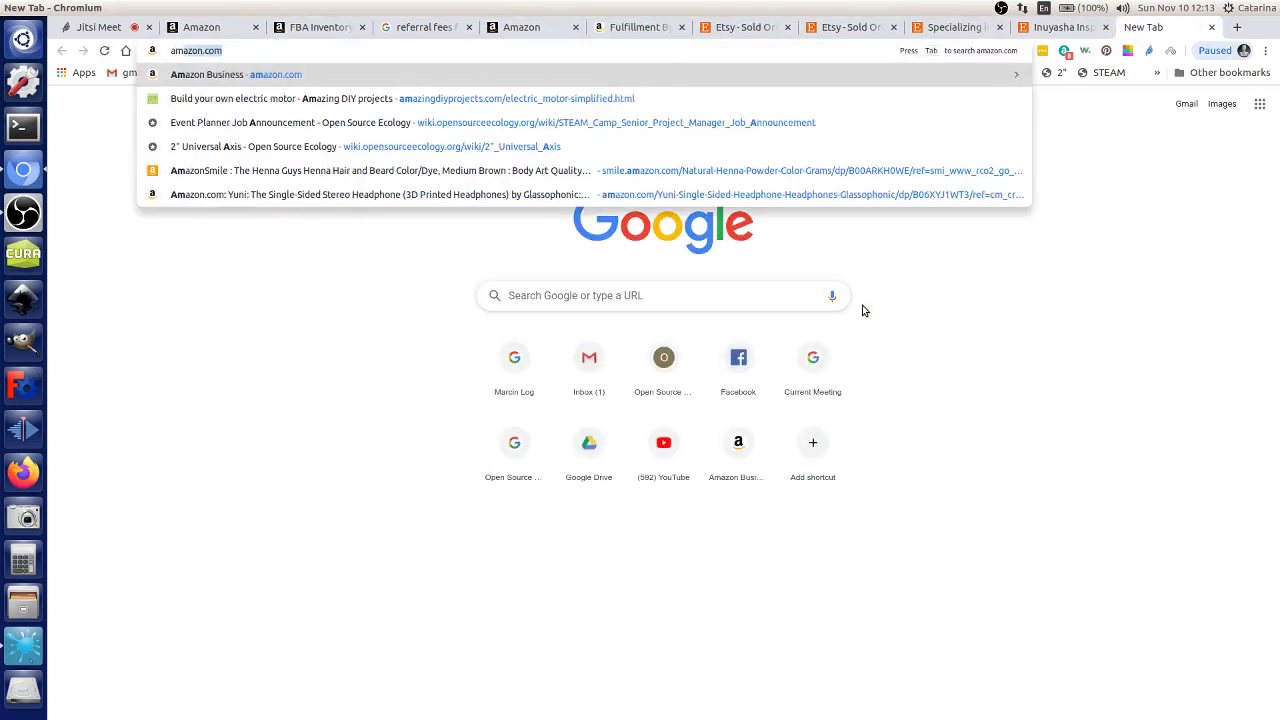
key(Return)
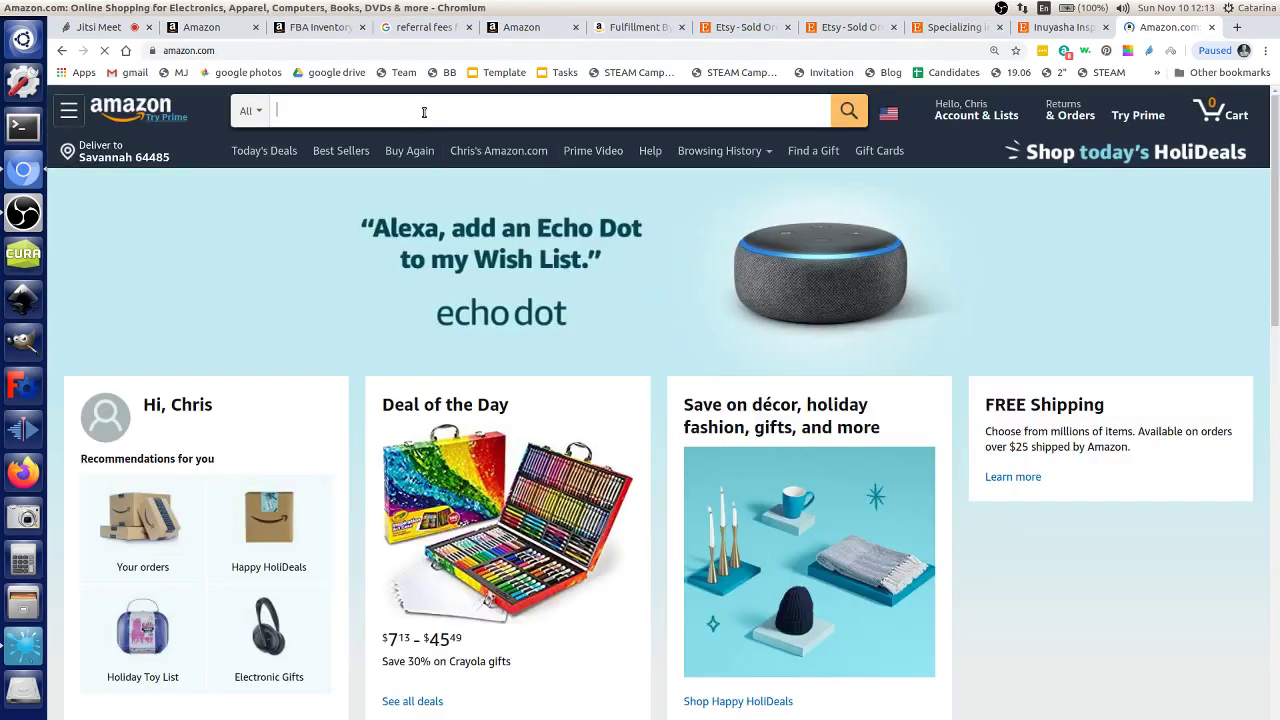
Step: Search Amazon for shipping labels and open the MFLABEL Half Sheet 200-count labels at $12.99
click(424, 112)
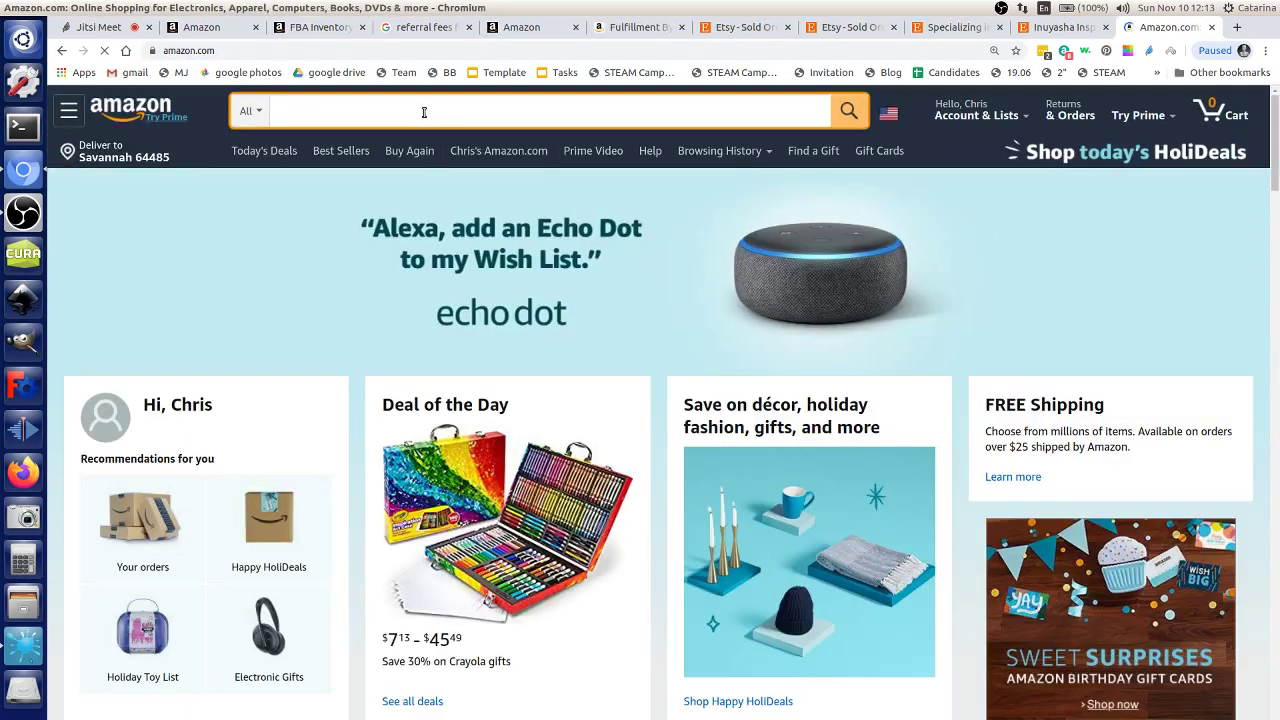
text(shpping labels)
key(Return)
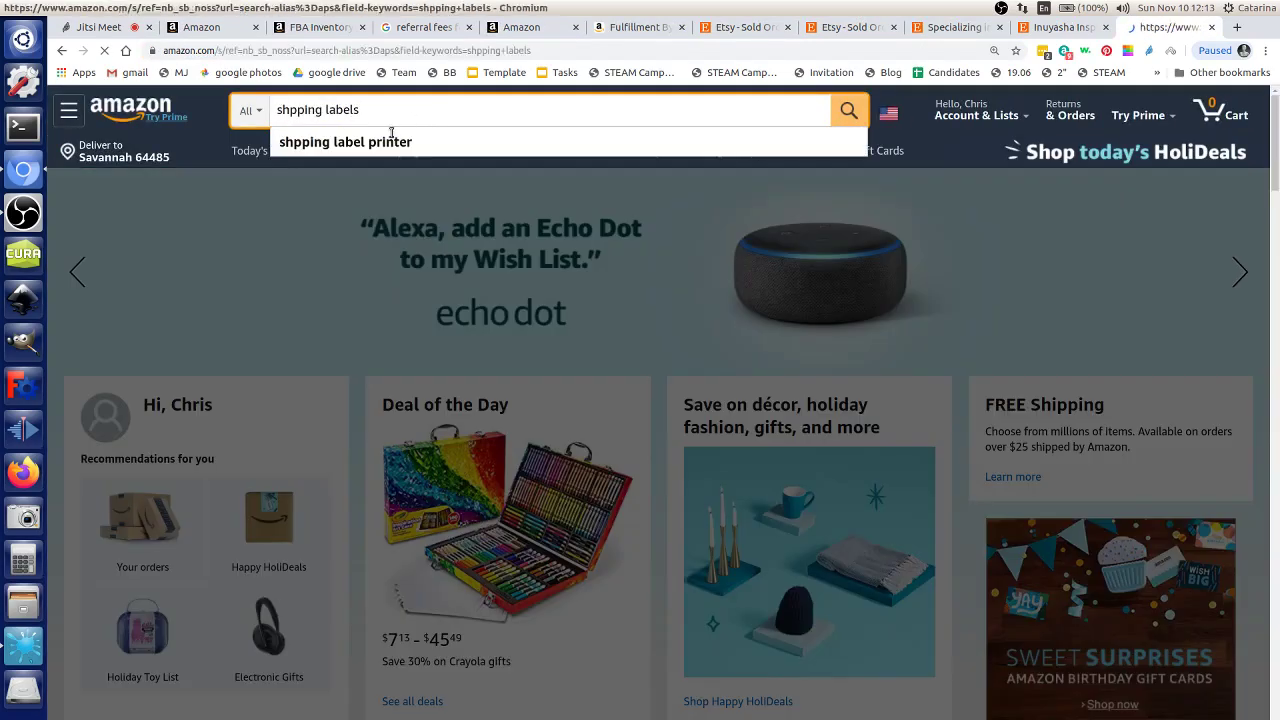
scroll(555, 522, down, 1)
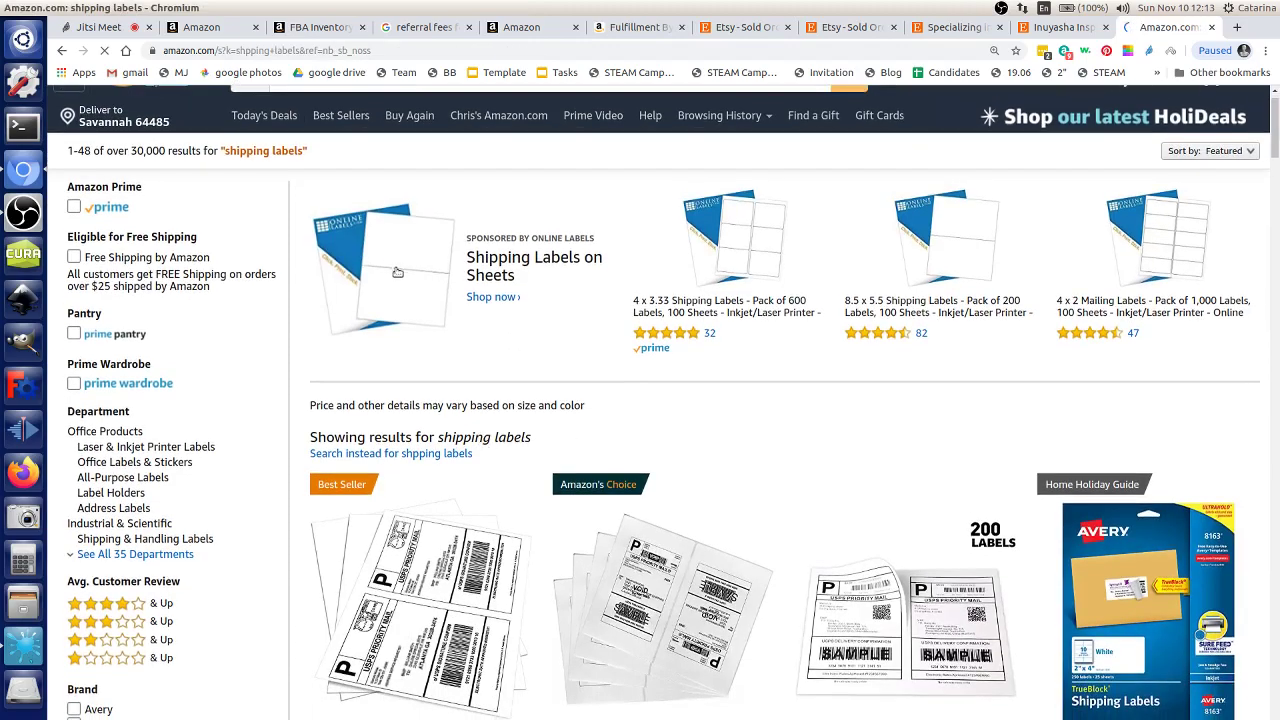
scroll(514, 625, down, 5)
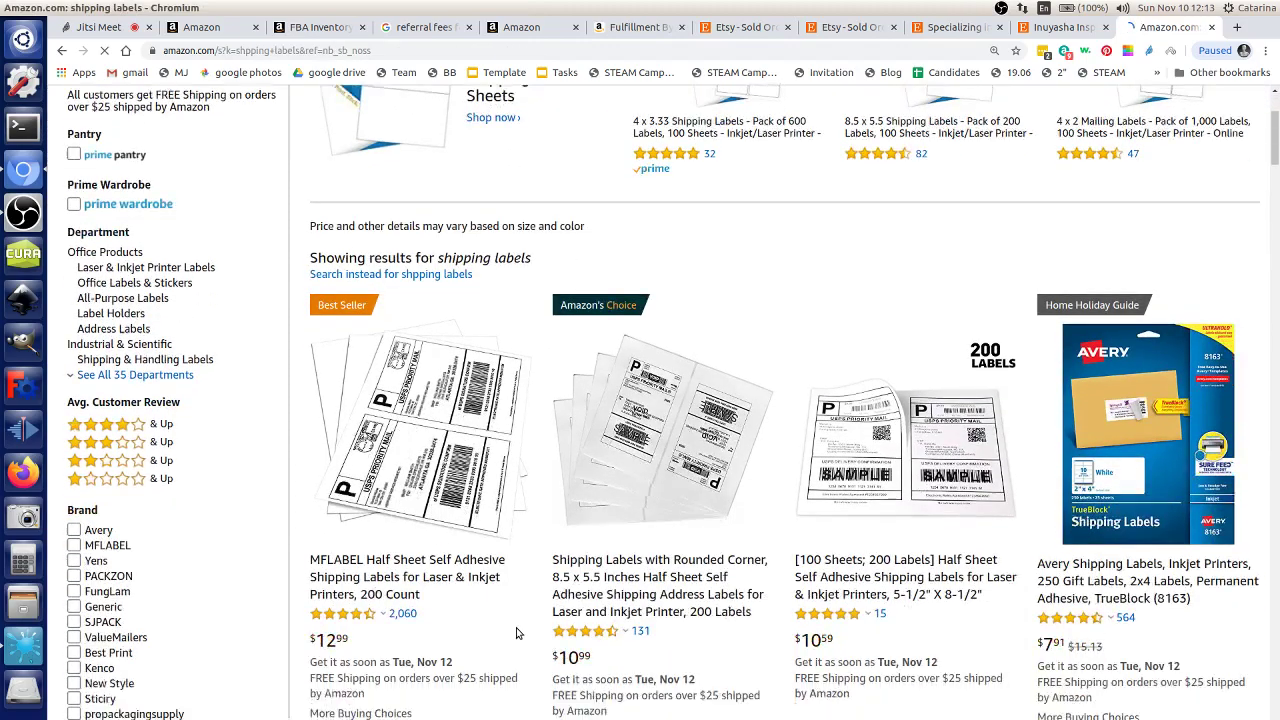
scroll(514, 625, up, 1)
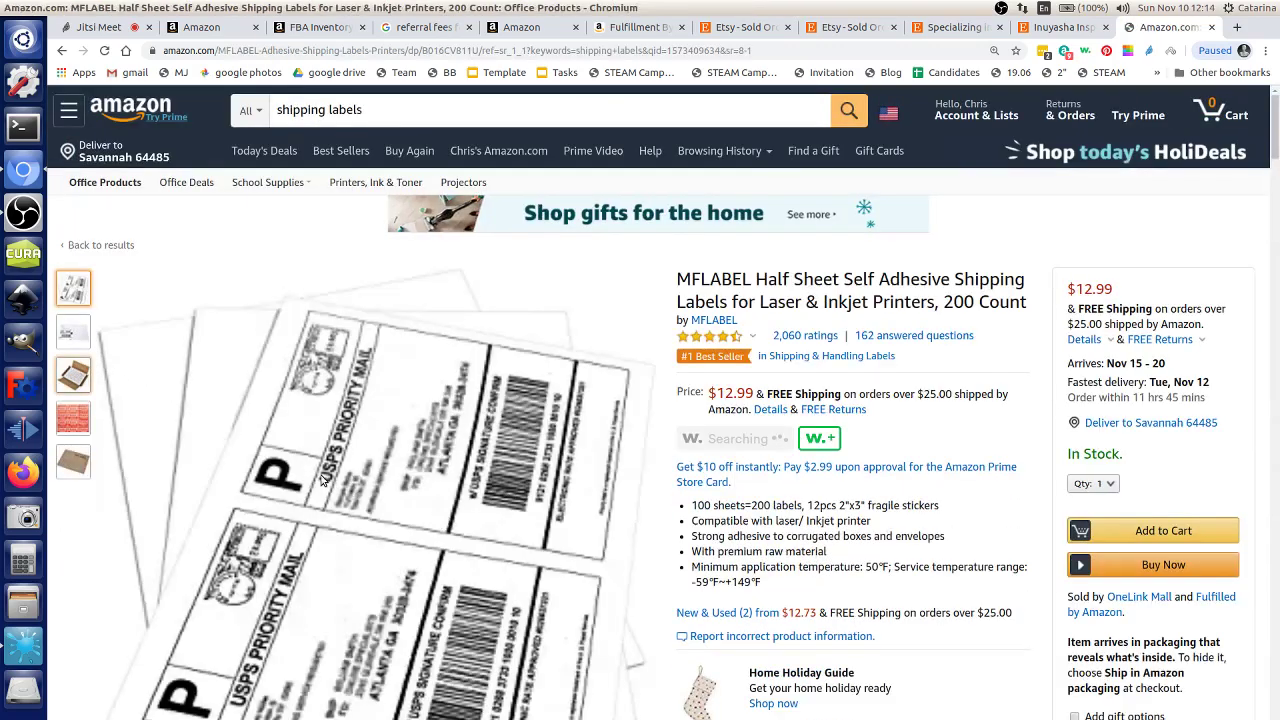
mouse_move(593, 475)
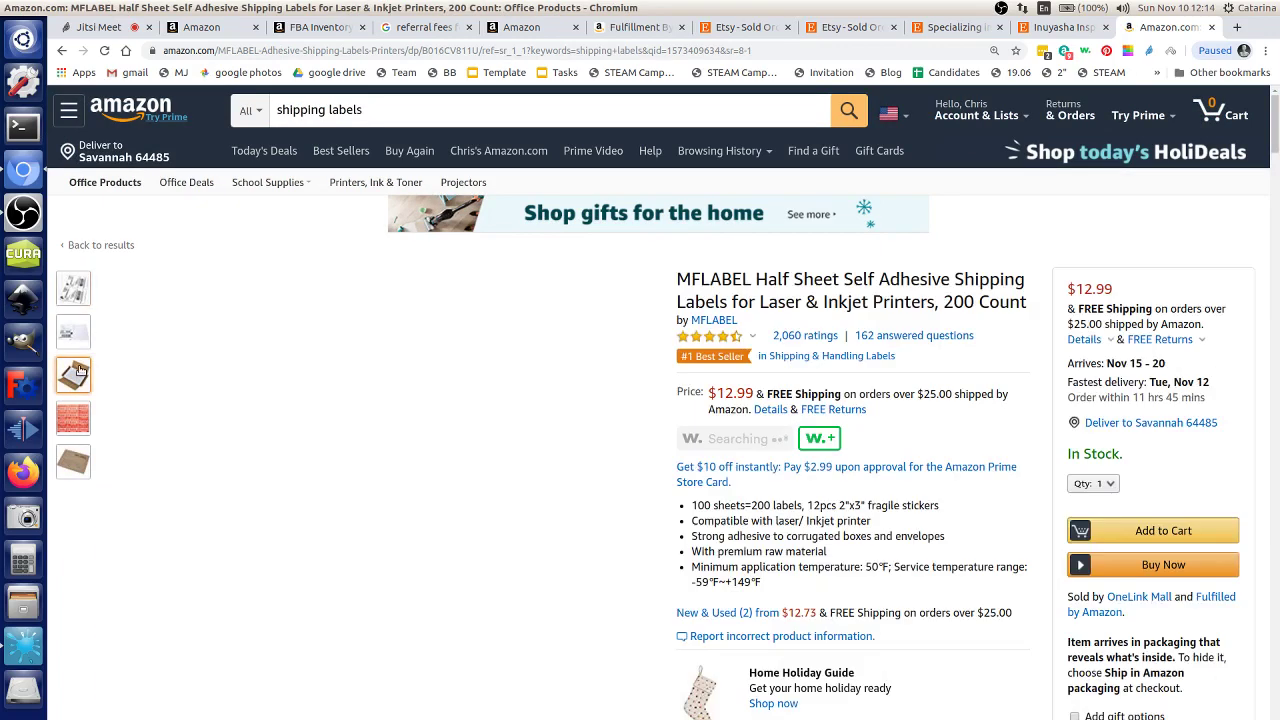
mouse_move(73, 375)
mouse_move(571, 500)
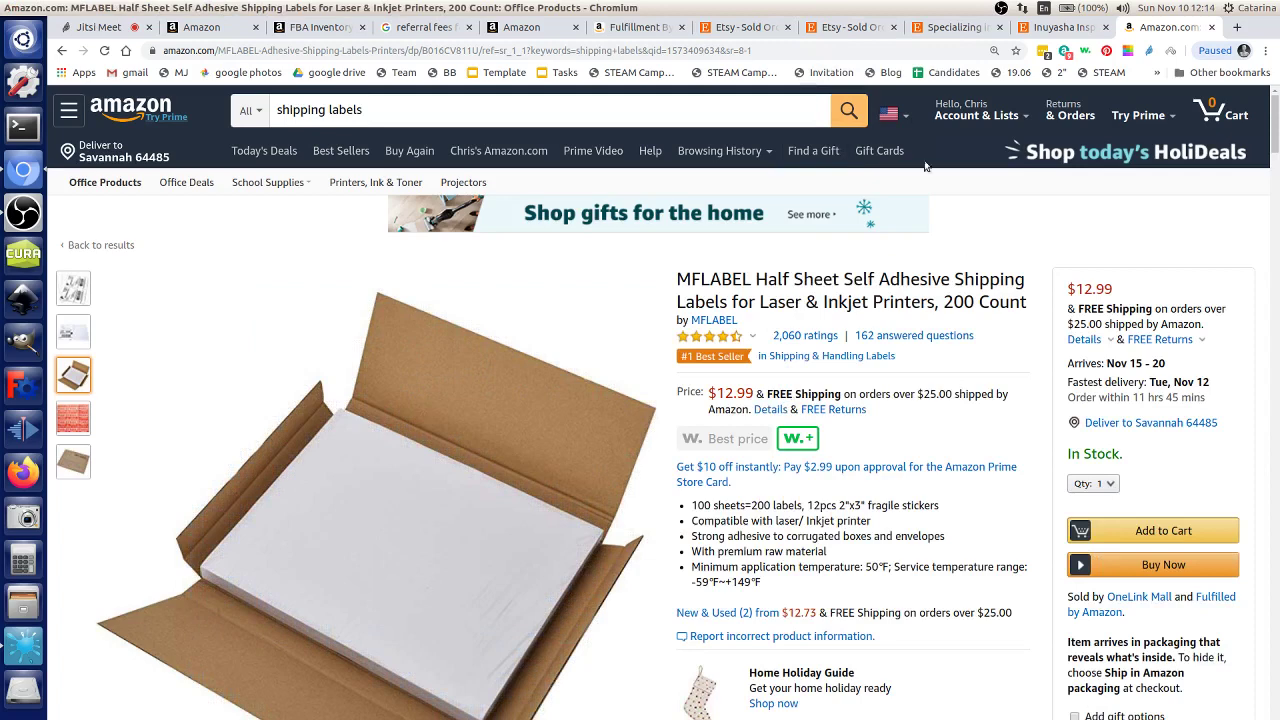
Step: Compare the Etsy In progress orders tab with the two new orders due Nov 22, 2019
click(874, 35)
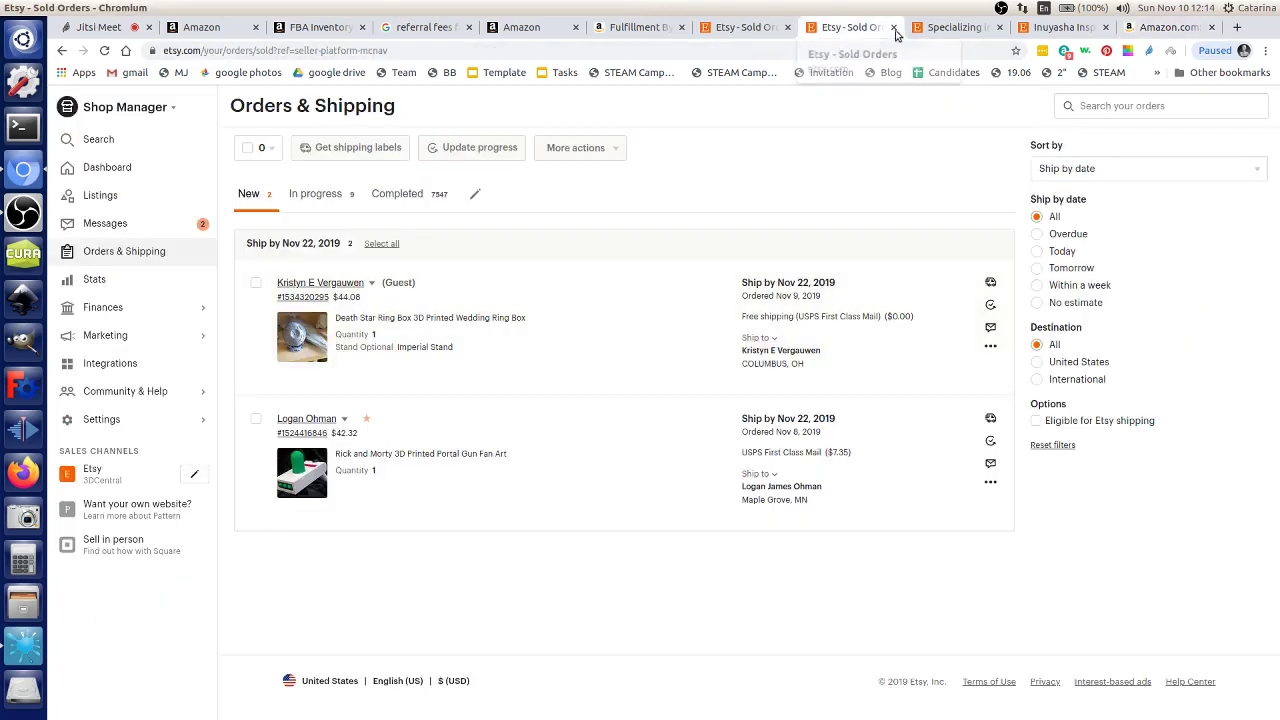
click(725, 32)
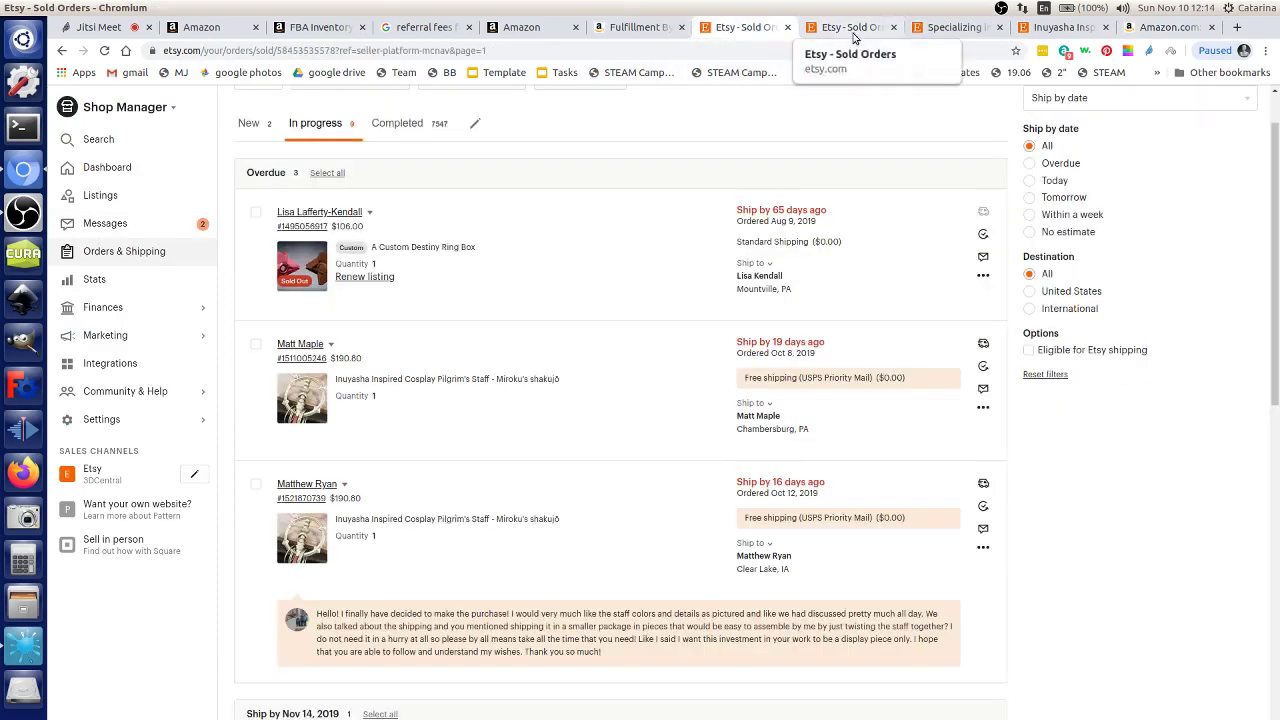
click(853, 33)
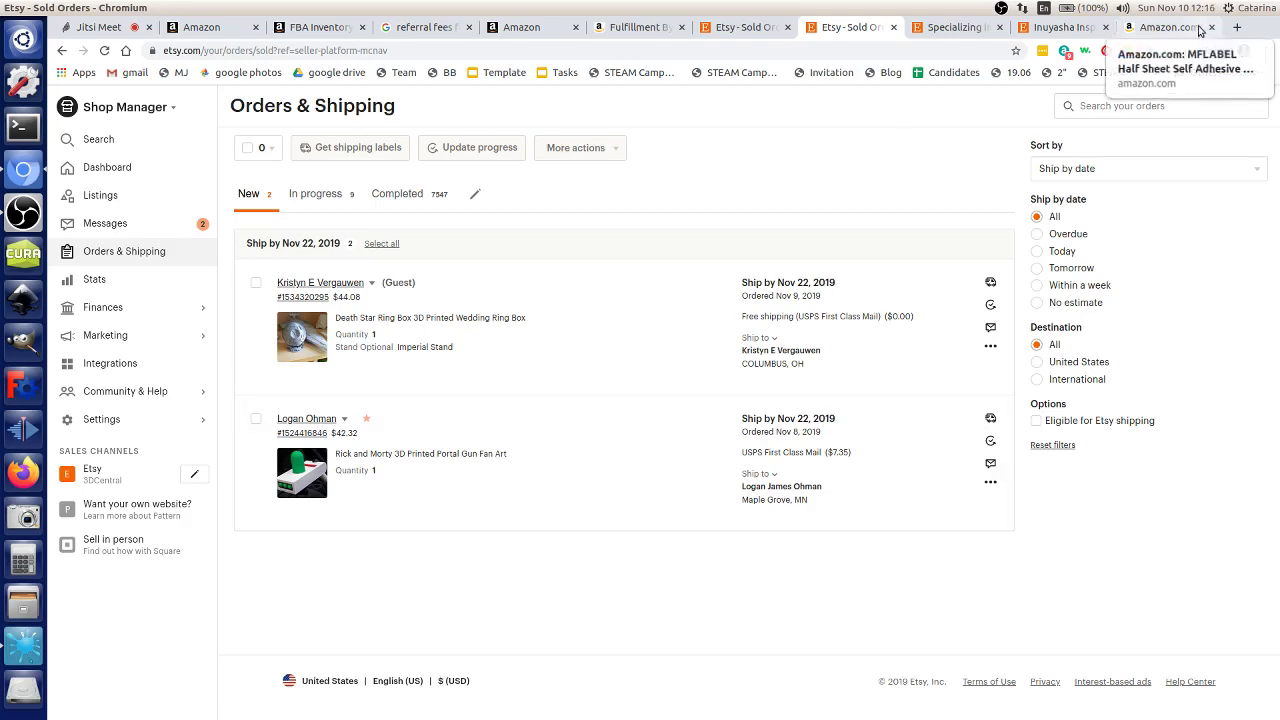
Step: Look over the Amazon referral fee schedule and the FBA Inventory Age report
click(1152, 27)
click(510, 28)
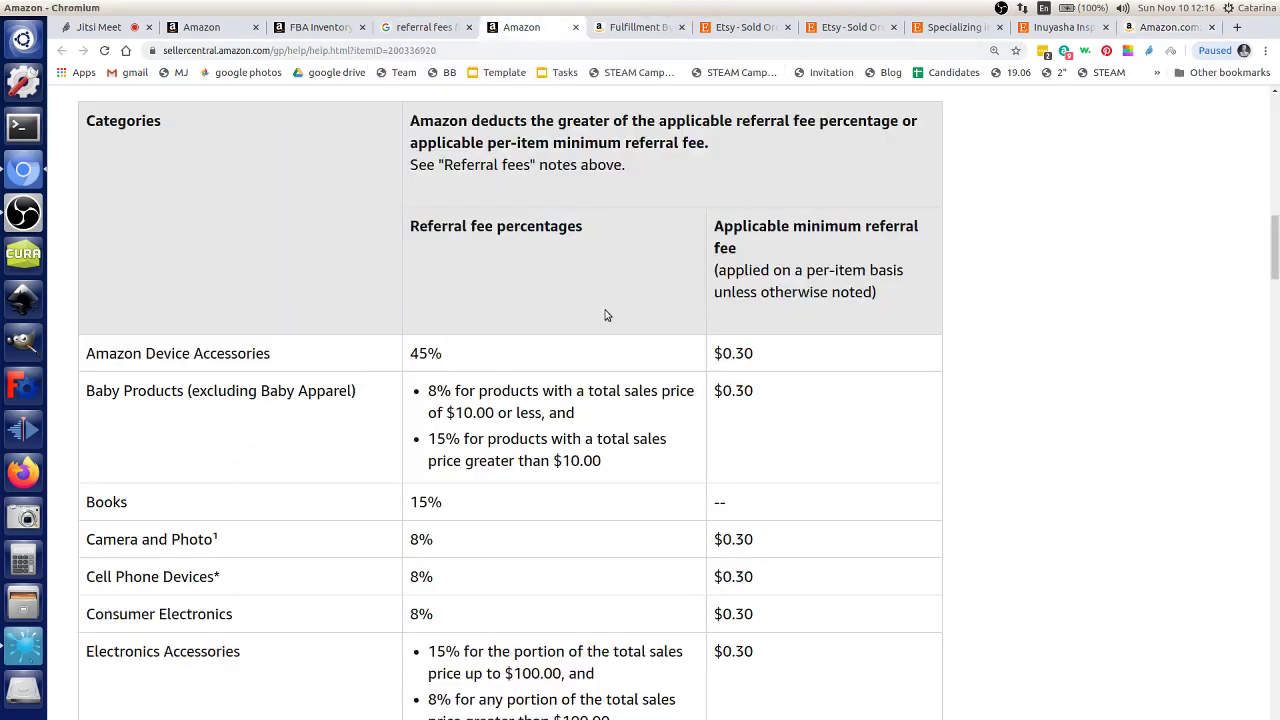
scroll(606, 348, down, 2)
scroll(620, 330, up, 10)
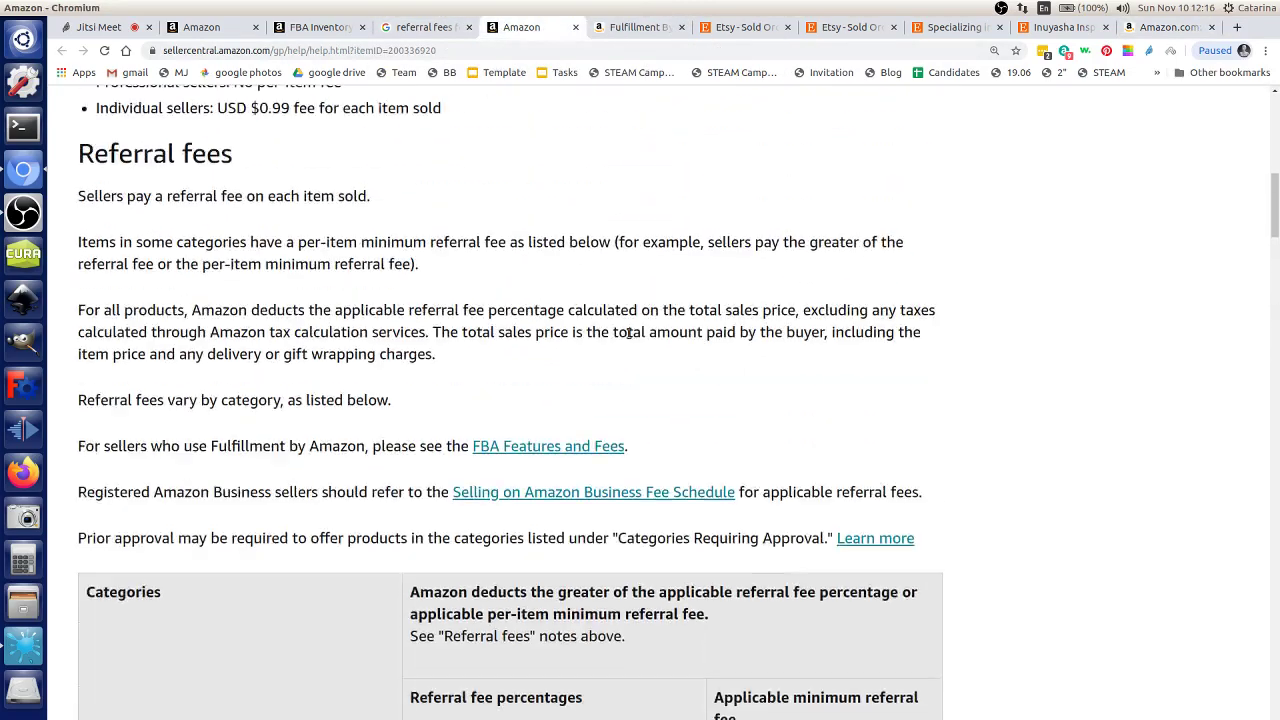
scroll(630, 314, up, 4)
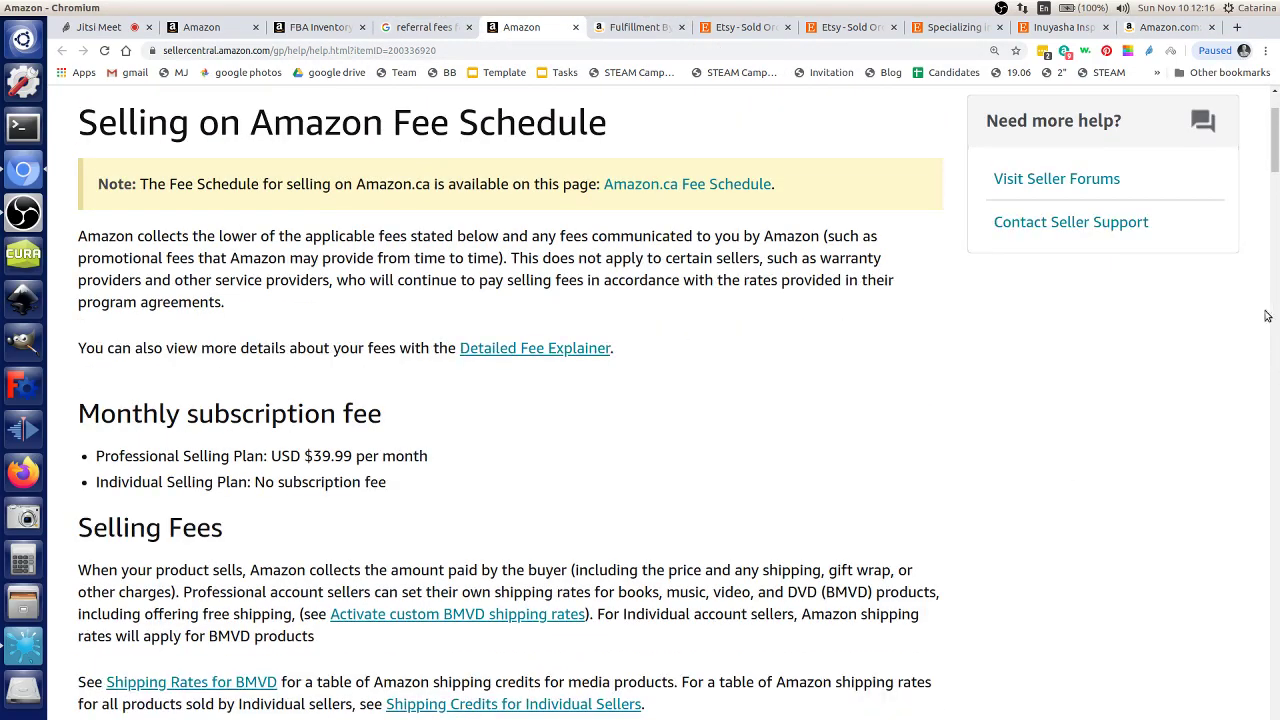
click(315, 27)
scroll(341, 367, down, 12)
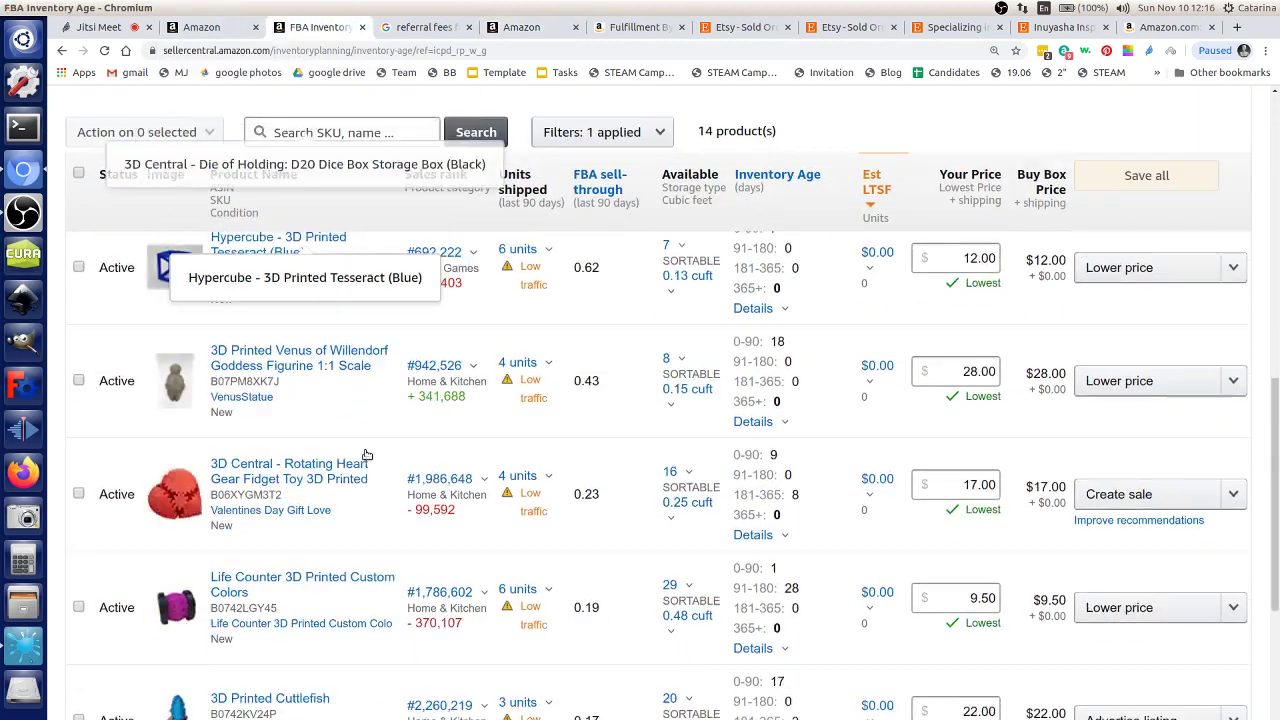
scroll(440, 250, up, 15)
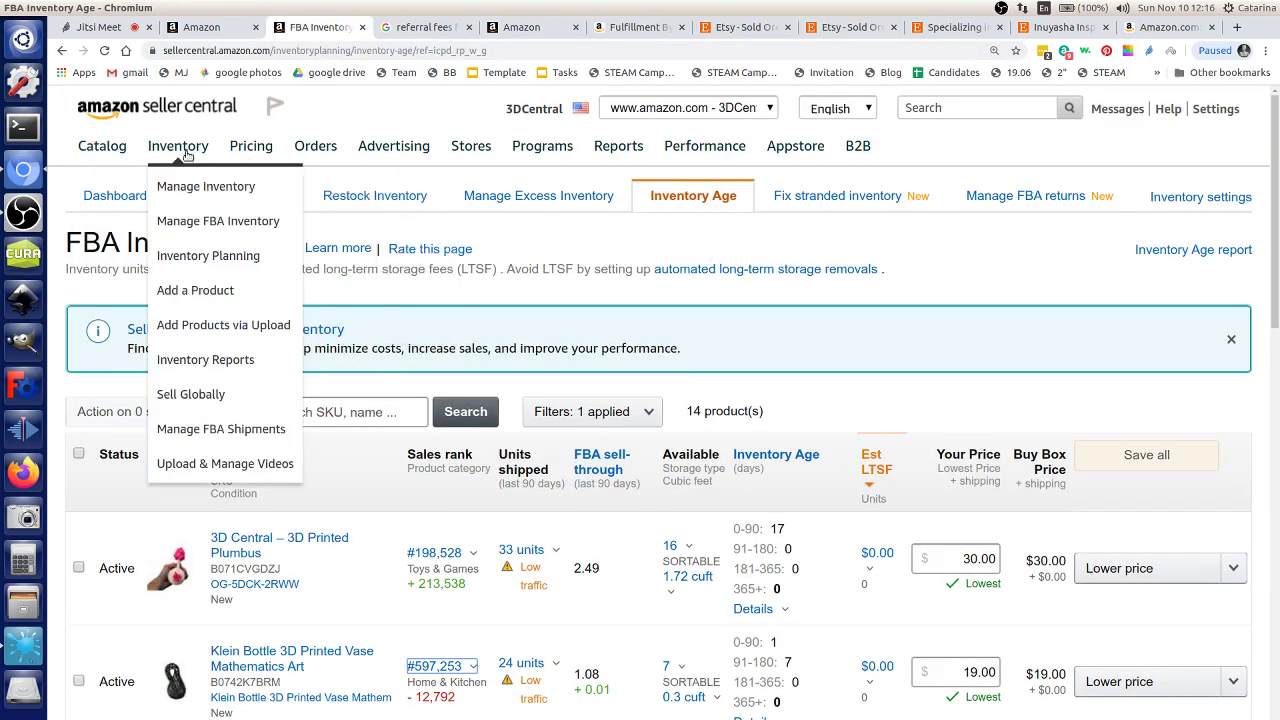
Step: Open the Business Reports sales dashboard from the Reports menu
mouse_move(377, 153)
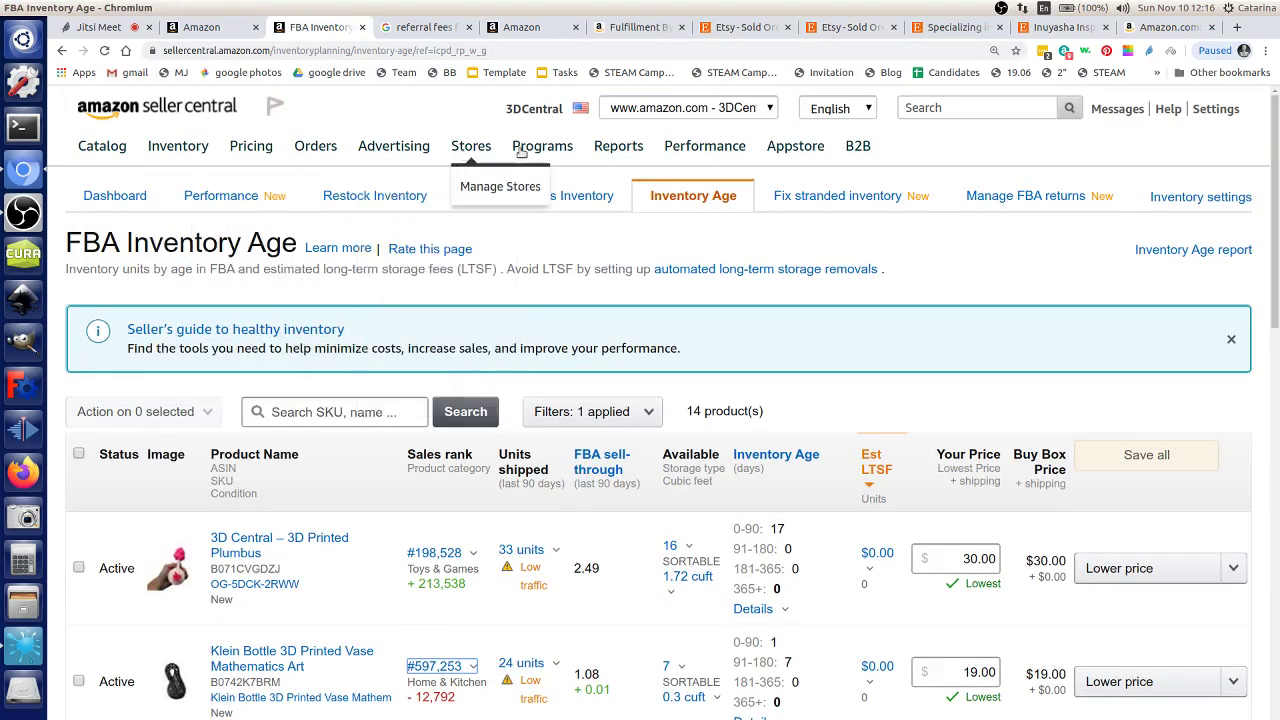
mouse_move(630, 157)
click(674, 265)
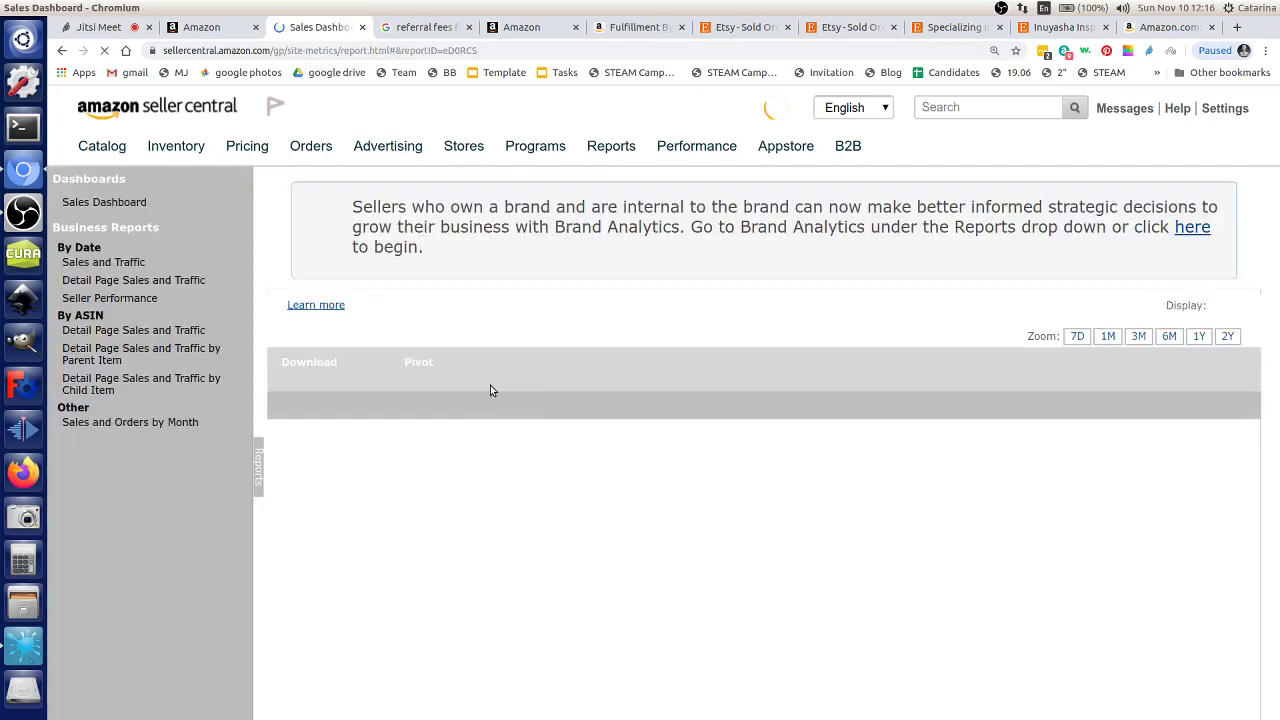
Step: Open the Detail Page Sales and Traffic by ASIN report starting 05/01/2019
click(155, 330)
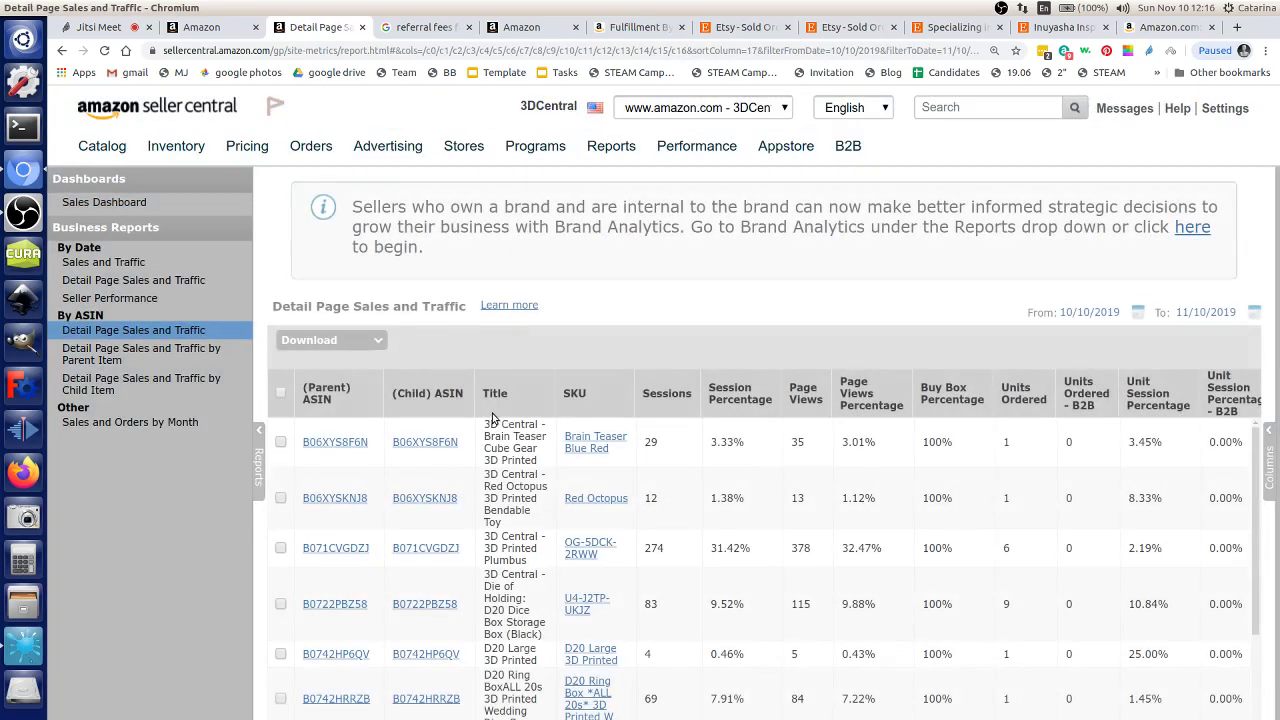
scroll(580, 550, down, 3)
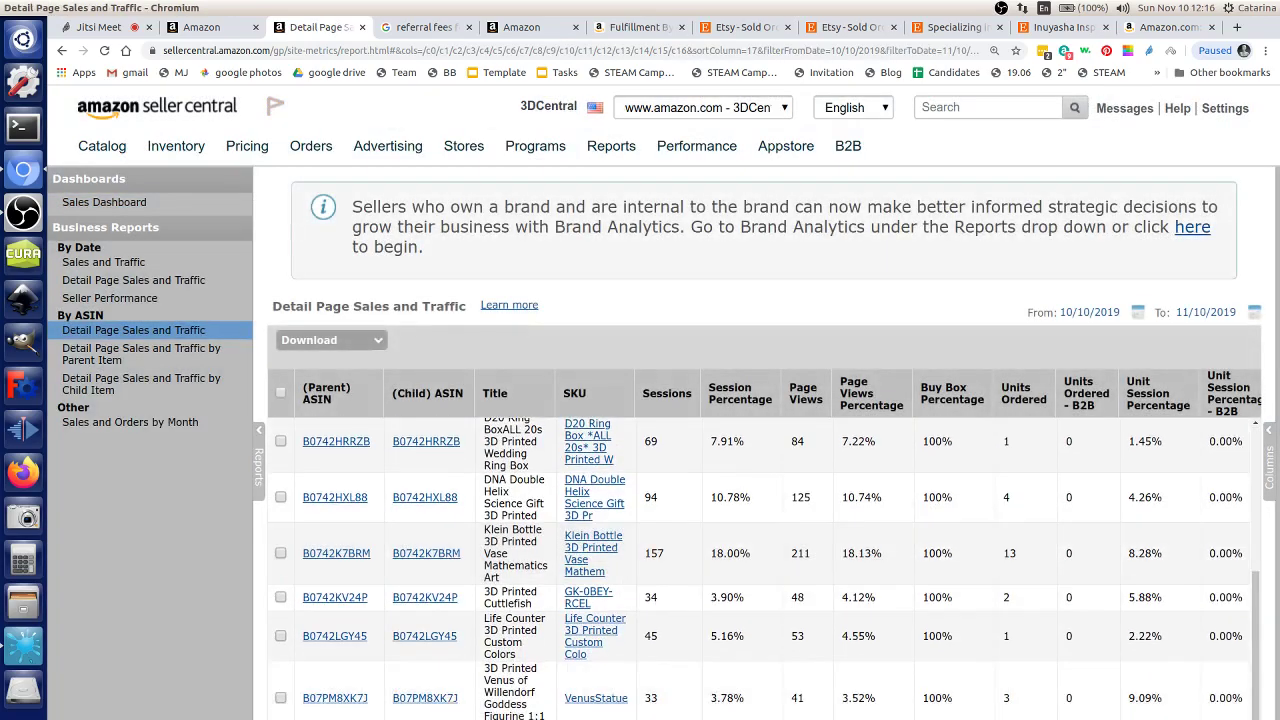
scroll(562, 665, up, 3)
click(1138, 312)
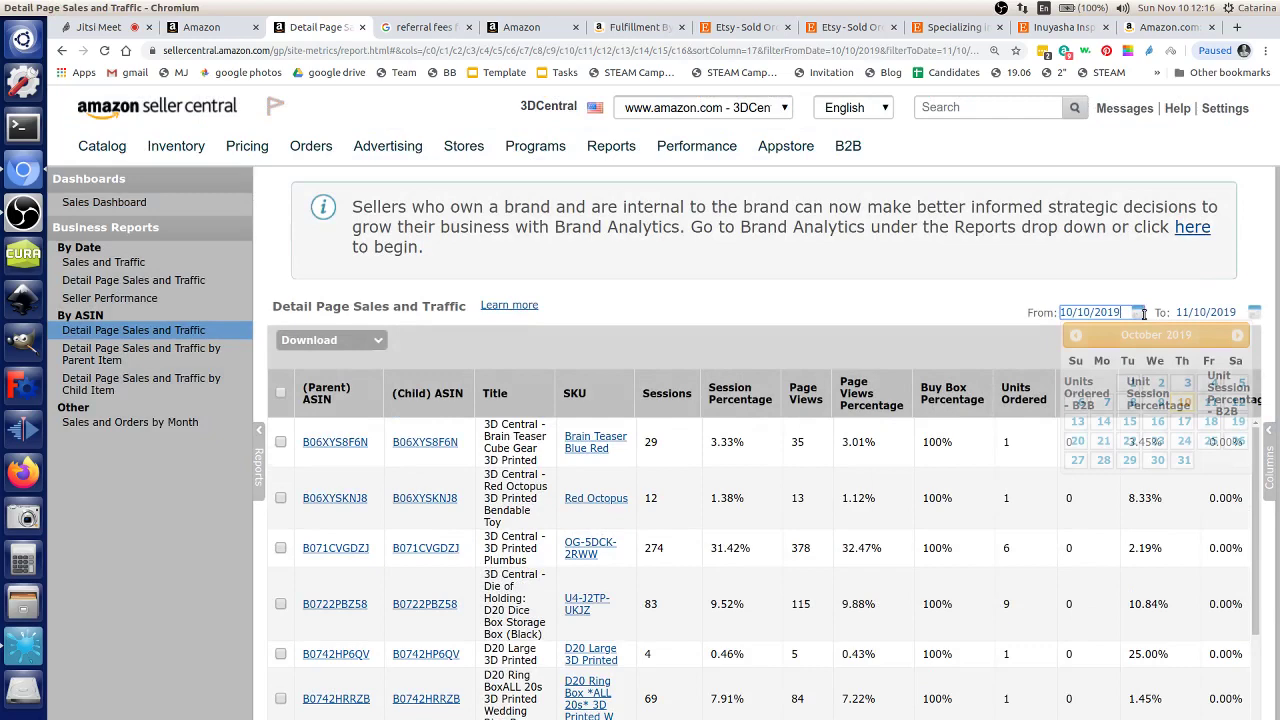
click(1077, 335)
click(1077, 335)
click(1077, 335)
click(1077, 335)
click(1077, 335)
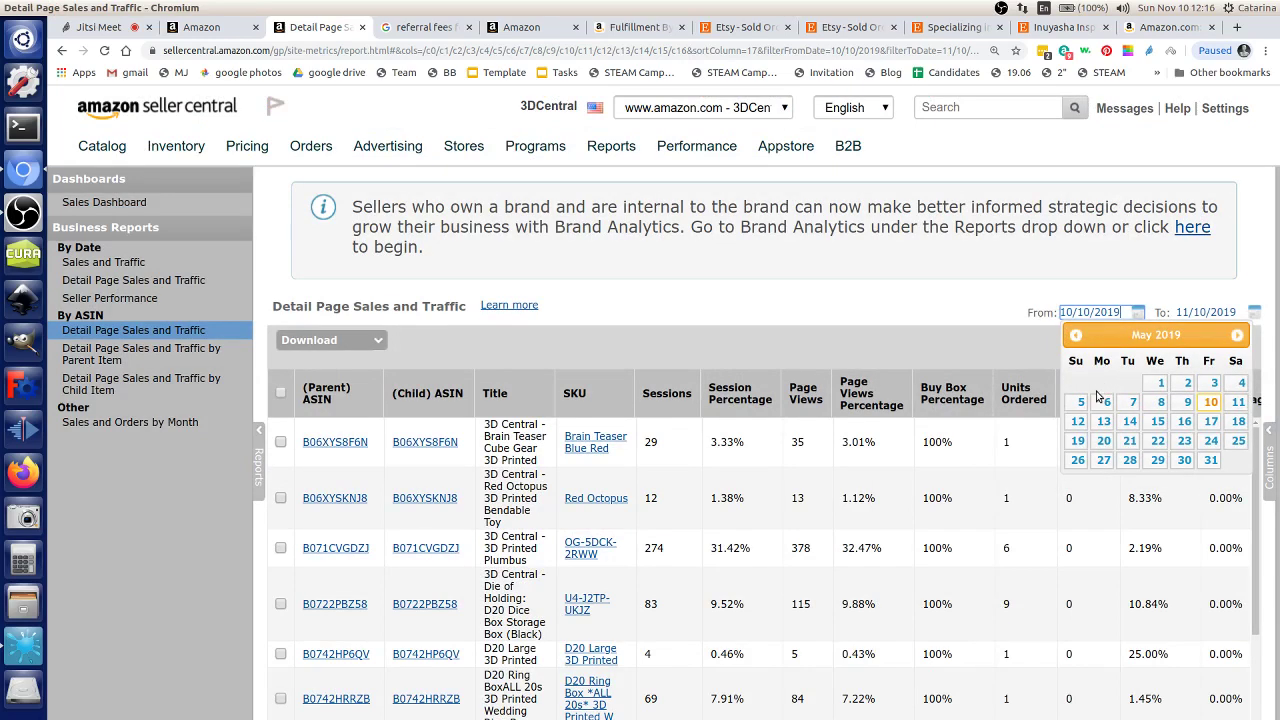
click(1160, 383)
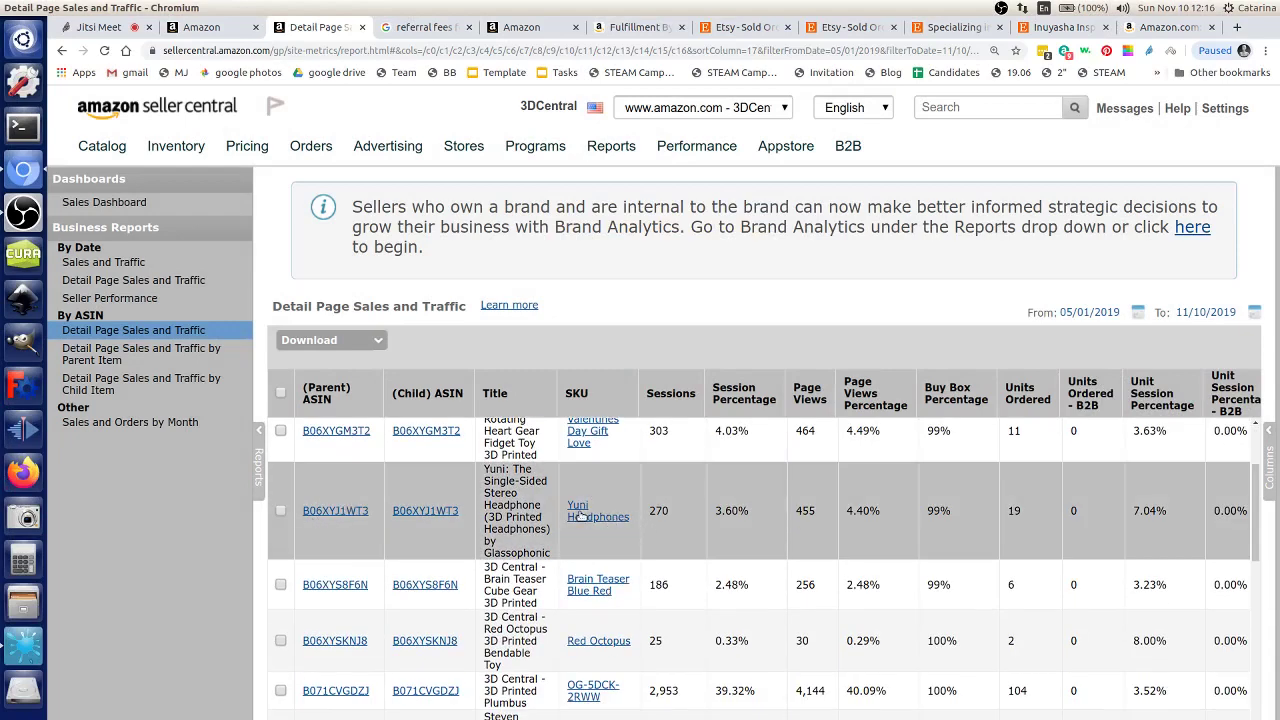
Step: Open the Yuni Headphones inventory listing and product page in new tabs, then return to the report
middle_click(580, 515)
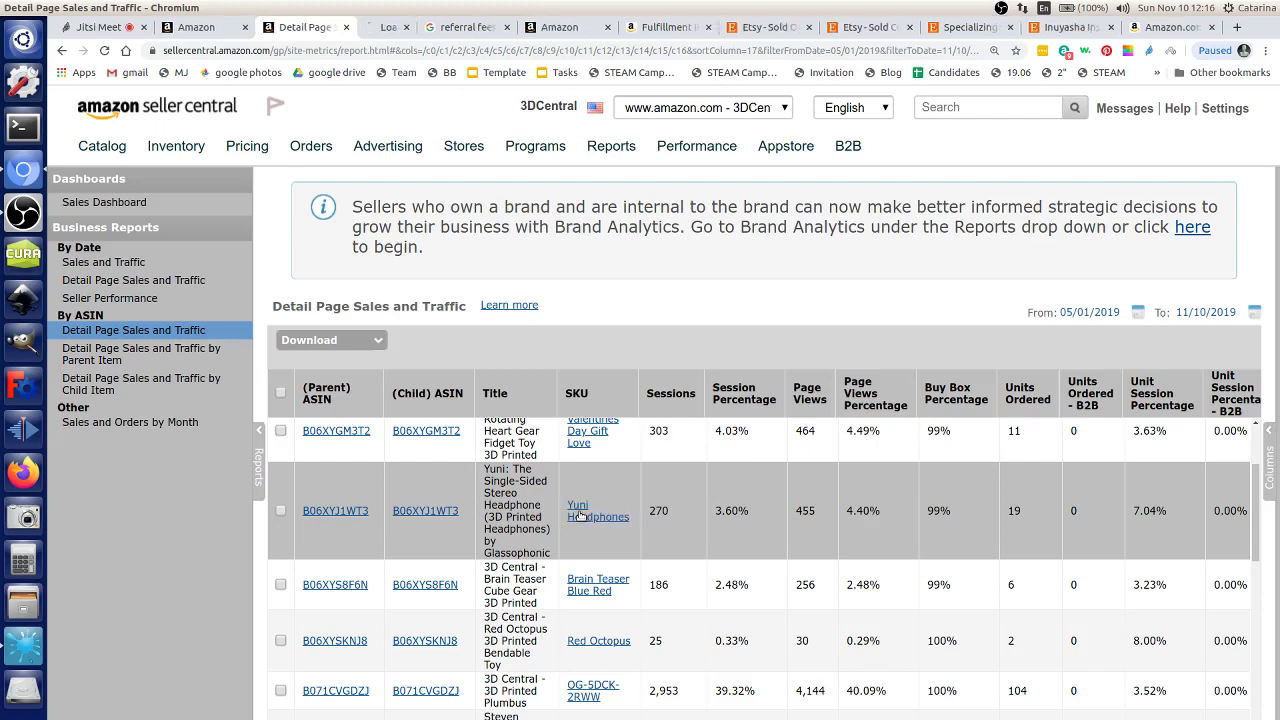
click(281, 511)
click(318, 512)
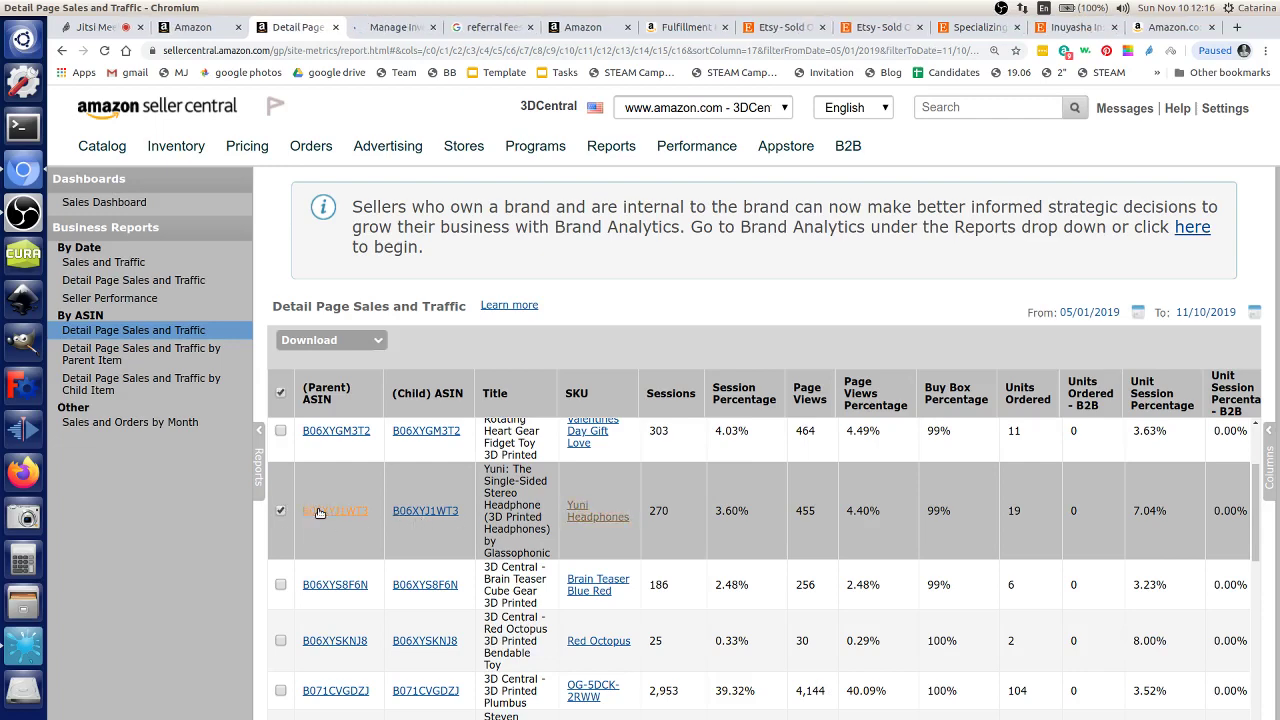
click(424, 32)
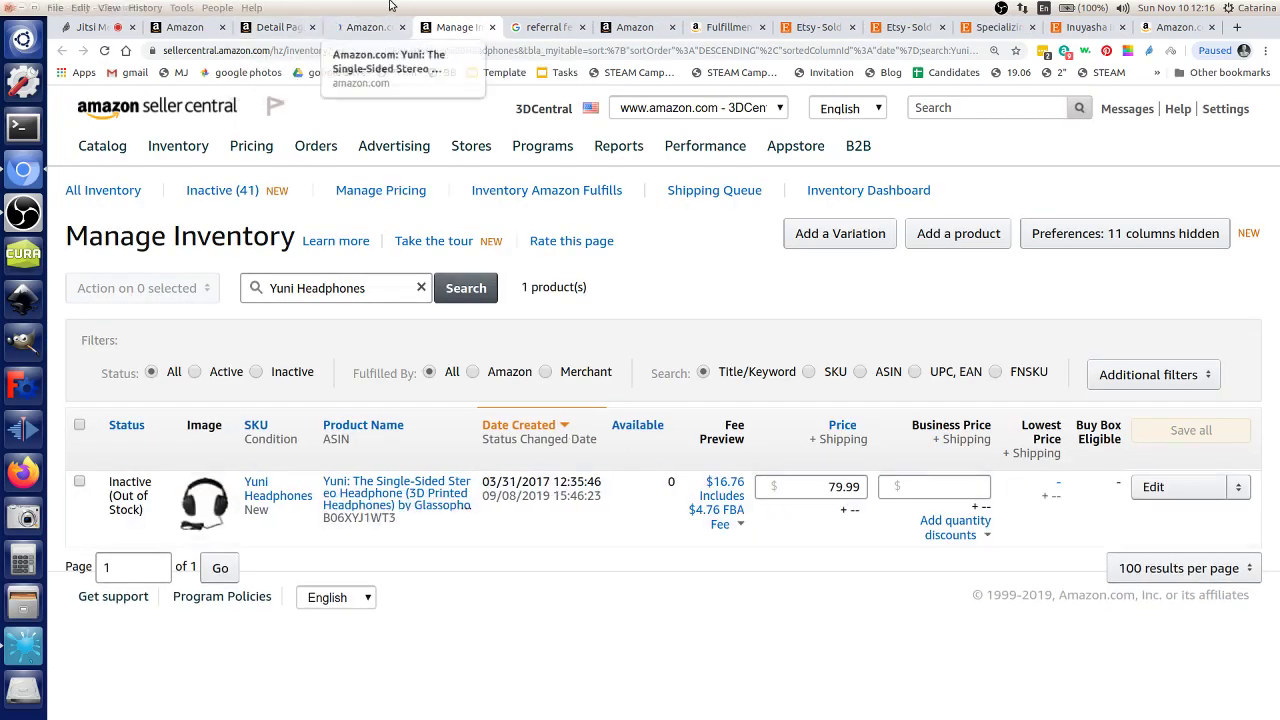
click(298, 29)
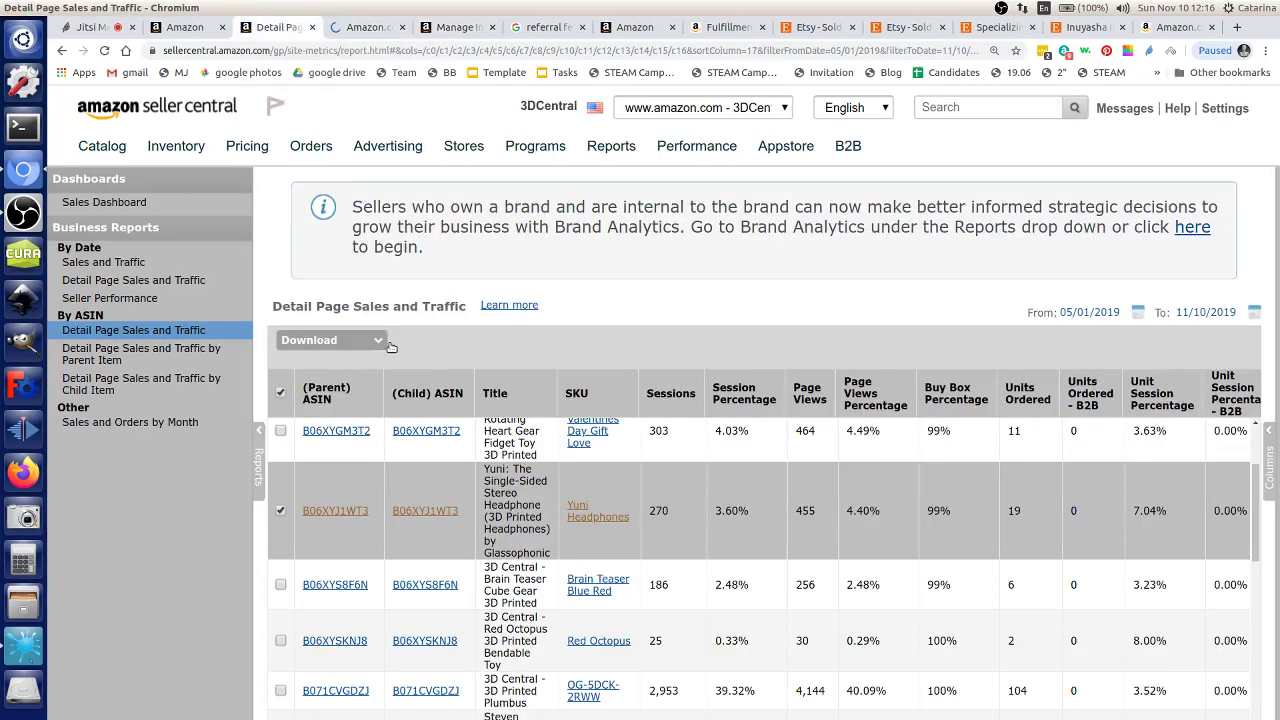
Step: Open the Detail Page Sales and Traffic by Parent Item report starting June 1, 2019
click(203, 356)
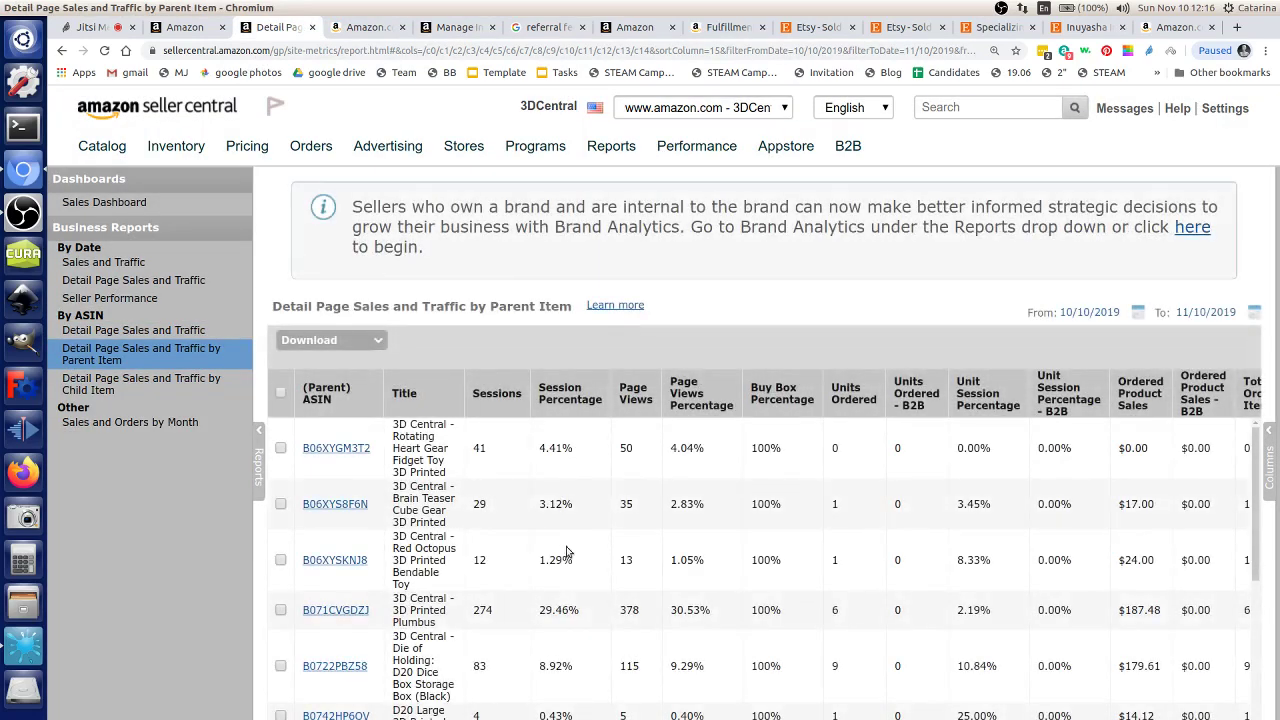
scroll(566, 553, down, 5)
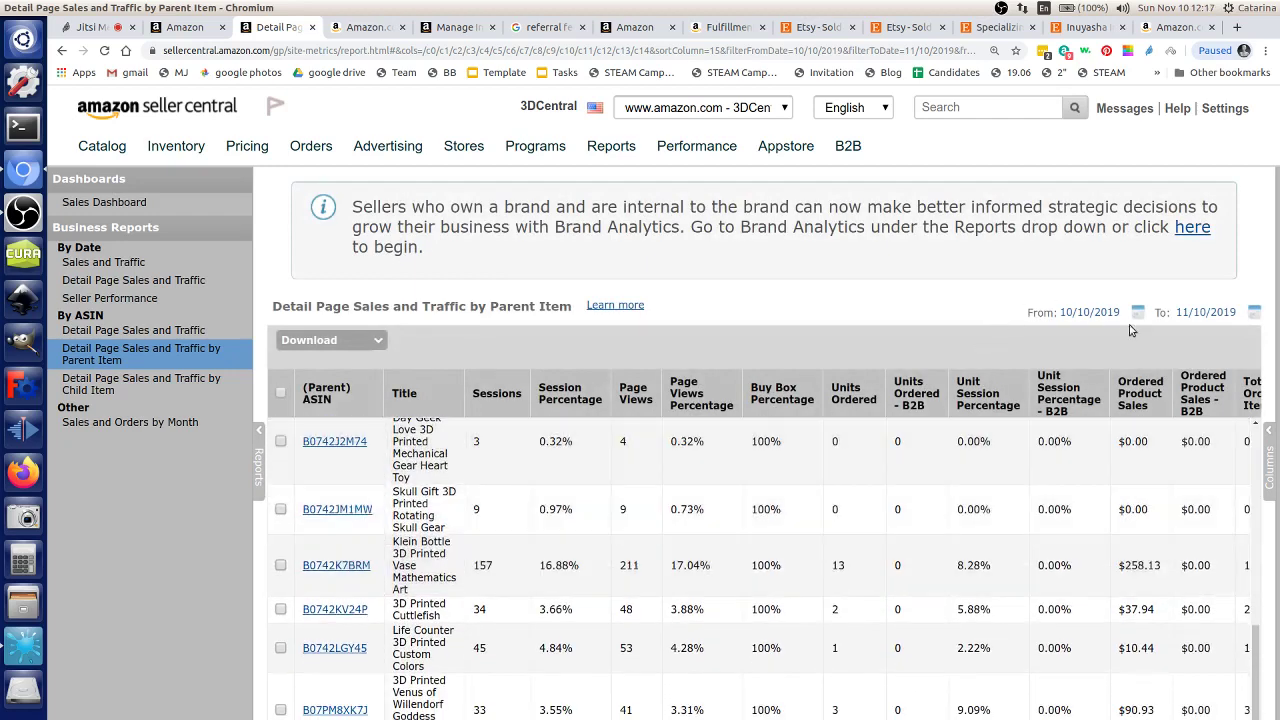
click(1137, 312)
click(1075, 335)
click(1075, 335)
click(1075, 335)
click(1075, 335)
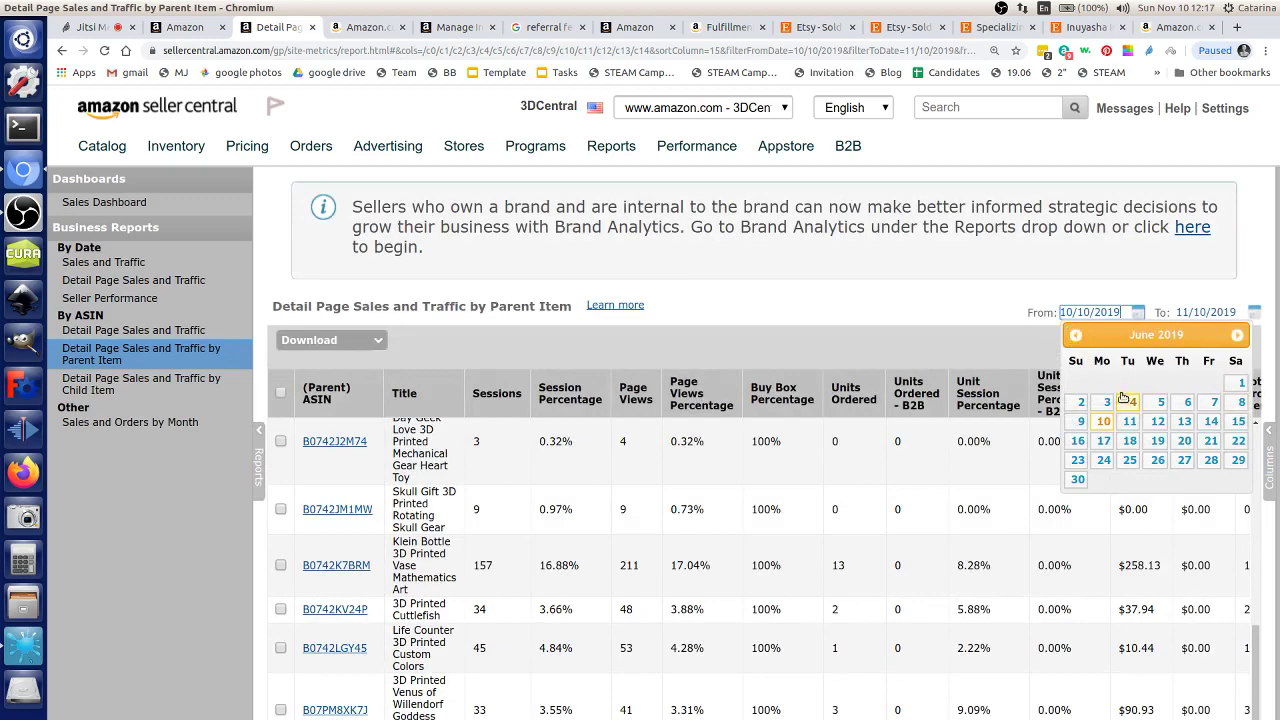
click(1238, 383)
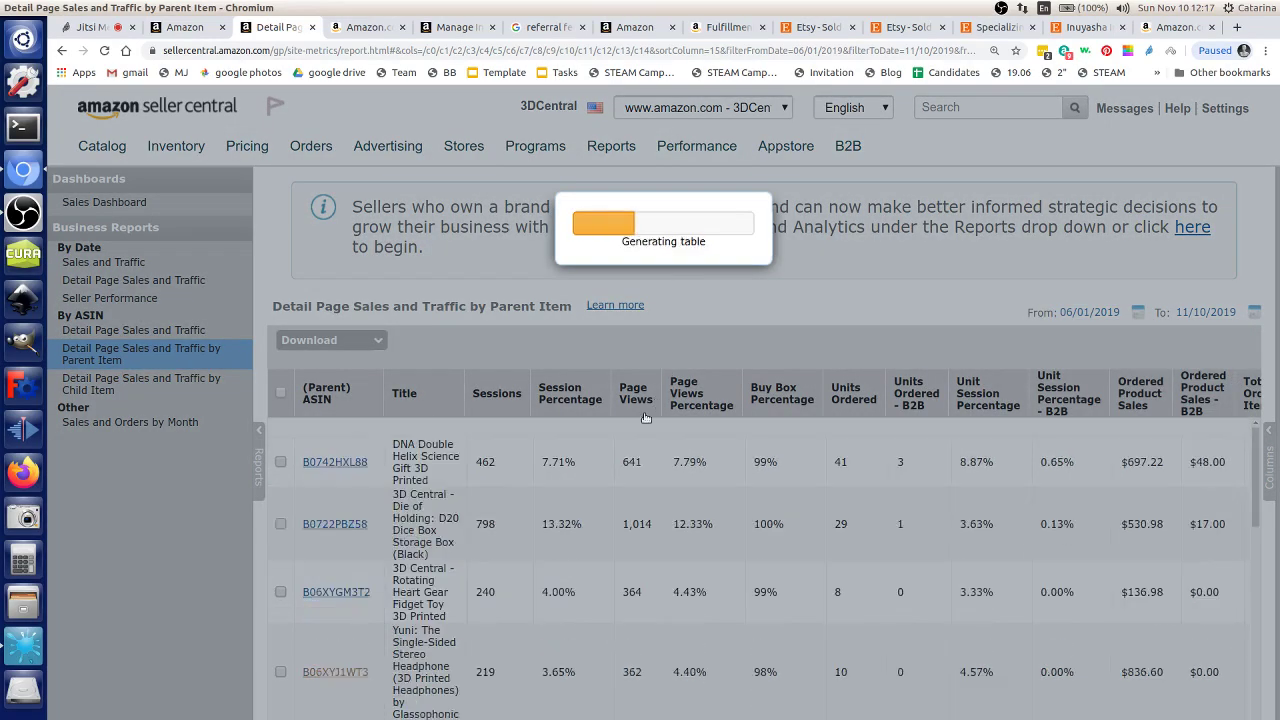
Step: Find the Yuni row and highlight its sessions, page views and 10 units ordered
scroll(430, 668, down, 5)
scroll(431, 675, down, 6)
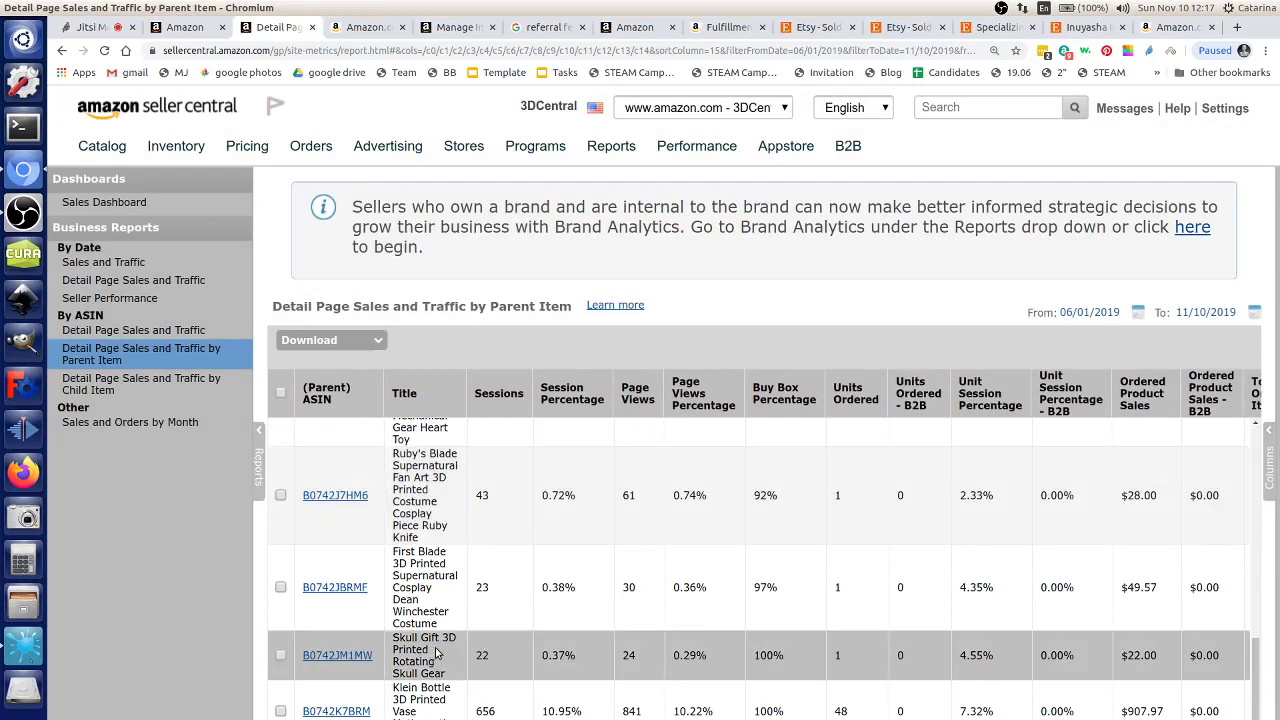
key(ctrl+f)
text(yun)
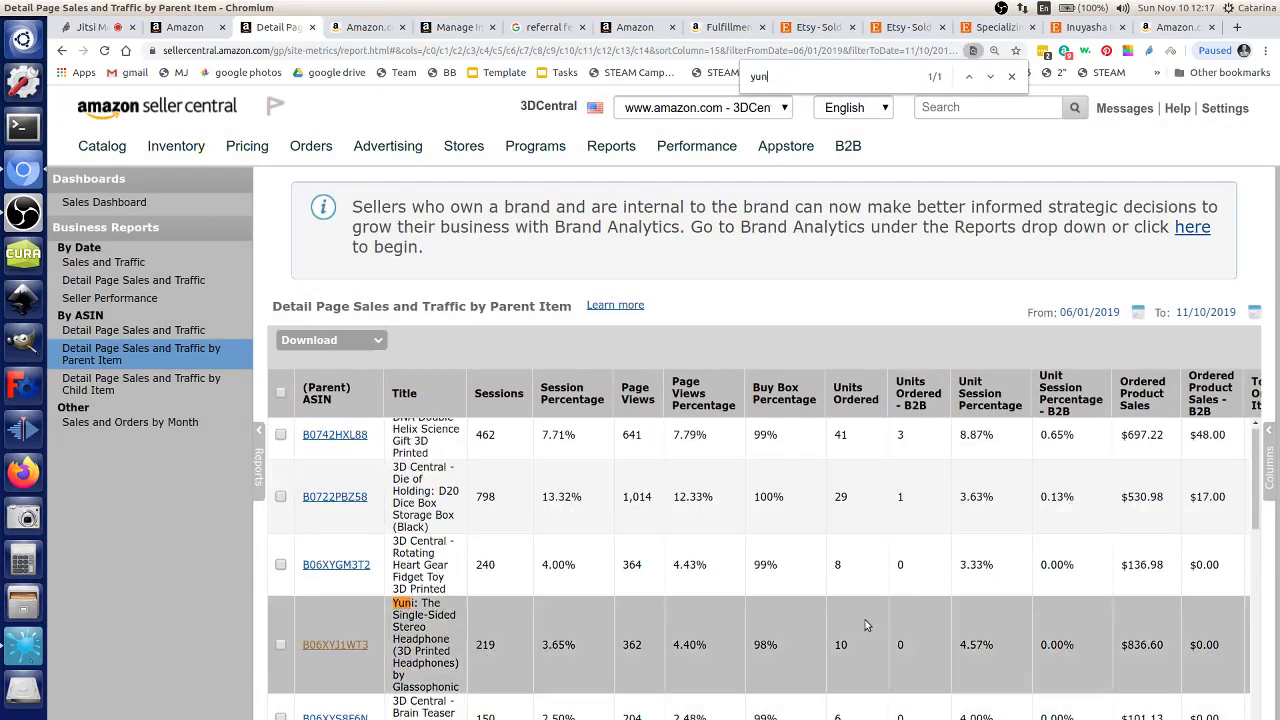
drag(500, 652, 708, 650)
click(848, 658)
double_click(845, 640)
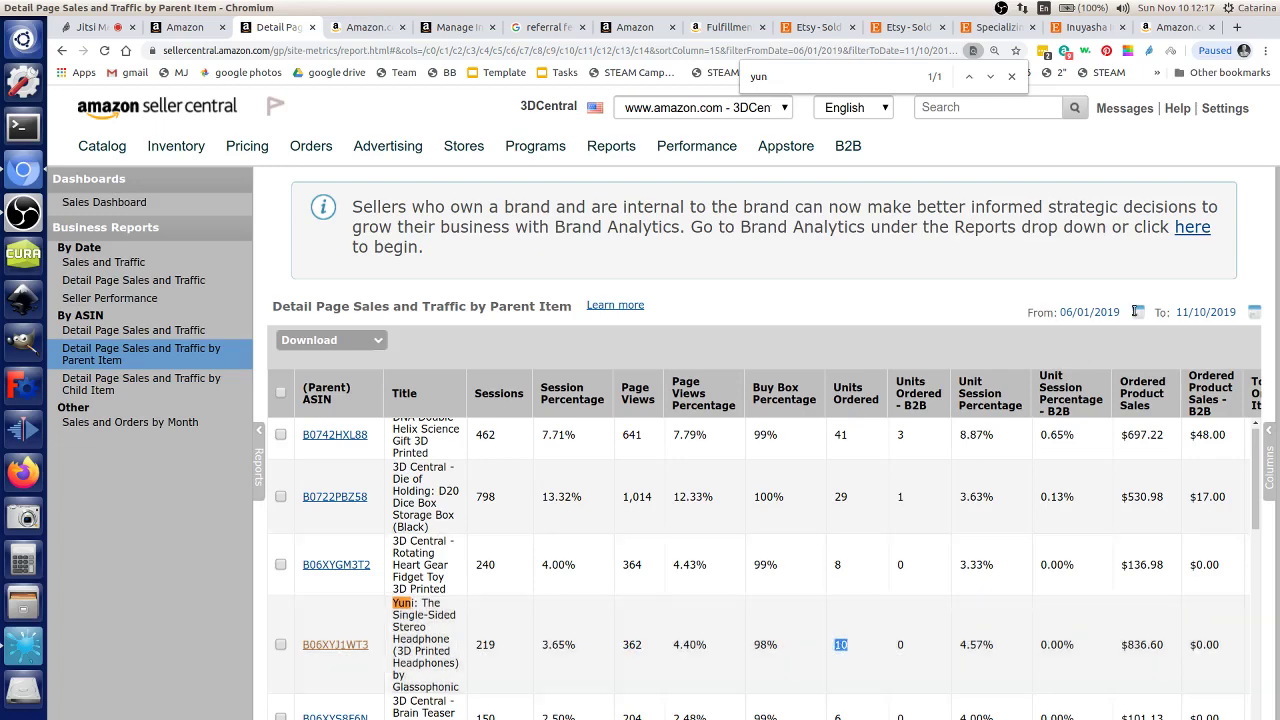
Step: Move the report start date back to November 10, 2017
click(1137, 312)
click(1075, 335)
click(1075, 335)
click(1075, 335)
click(1075, 335)
click(1075, 335)
click(1075, 335)
click(1075, 335)
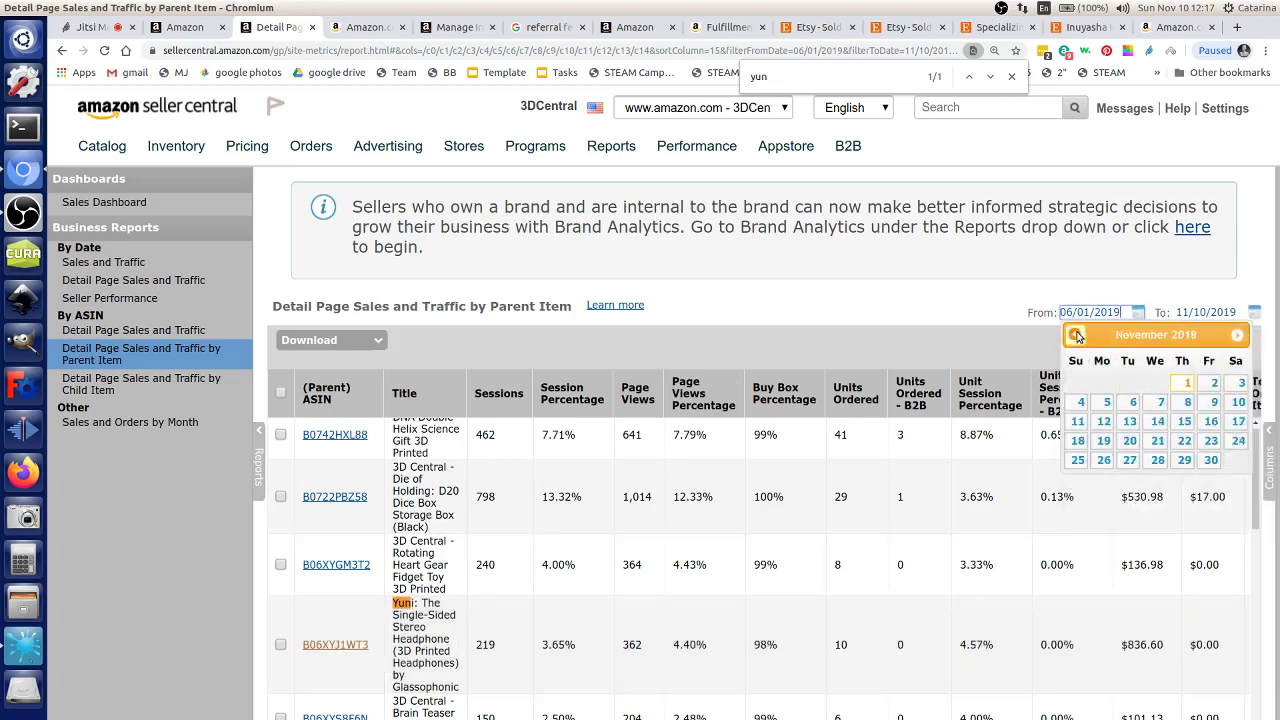
click(1076, 335)
click(1076, 335)
click(1076, 335)
click(1076, 335)
click(1076, 335)
click(1076, 335)
click(1076, 335)
click(1076, 335)
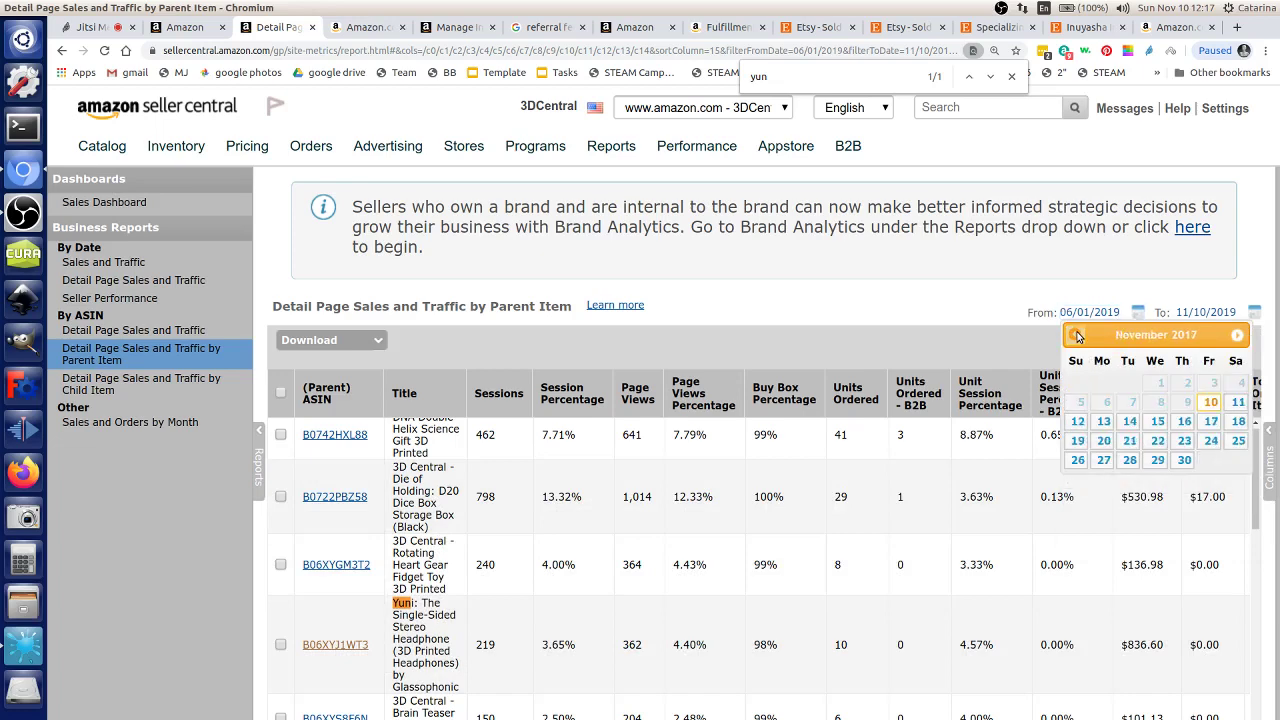
click(1210, 402)
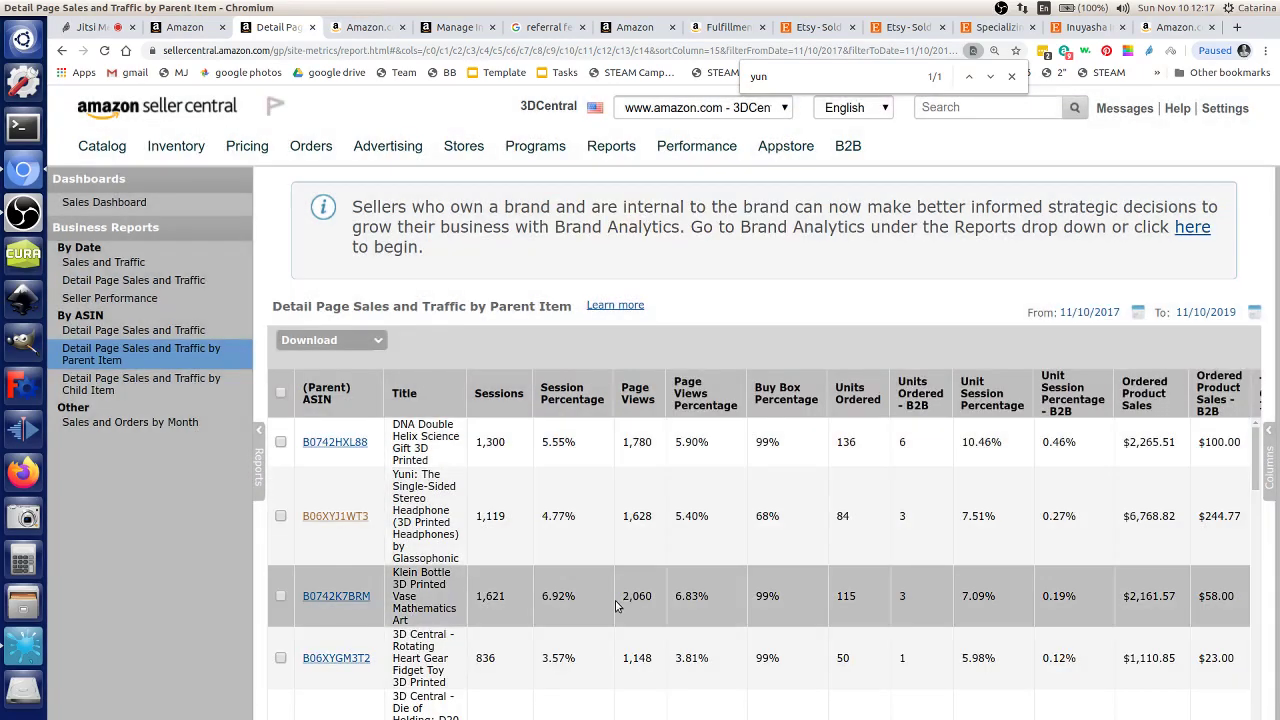
Step: Highlight Yuni's 3 B2B units, 5.40% page-view share, 68% buy box and 4.77% session share
scroll(616, 606, down, 1)
scroll(616, 606, down, 8)
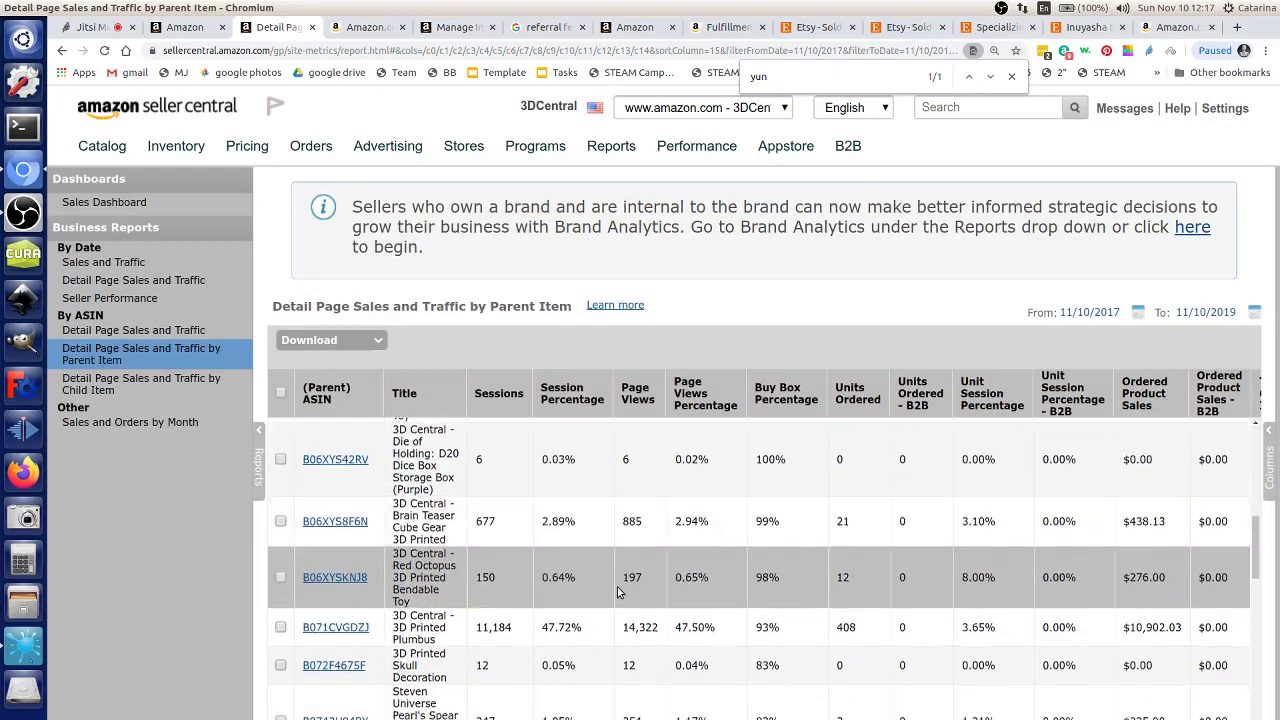
text(uni)
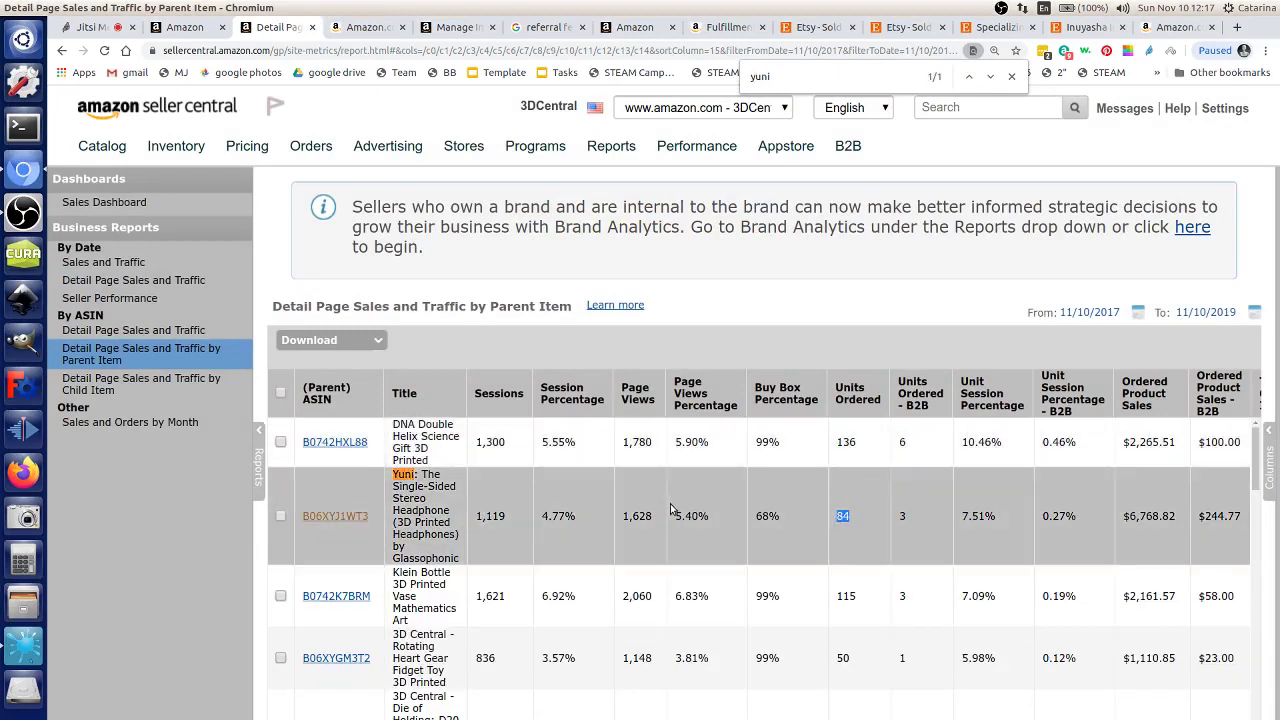
double_click(934, 517)
drag(713, 519, 664, 514)
click(594, 517)
scroll(765, 544, right, 2)
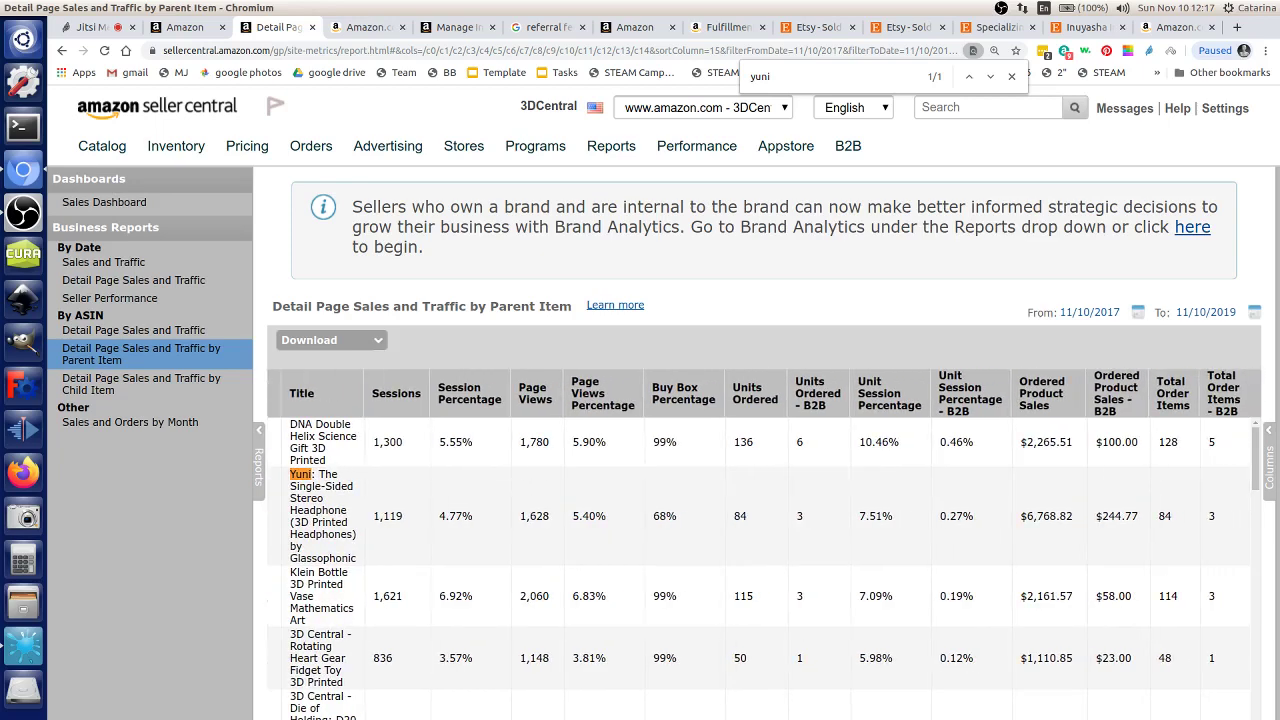
scroll(925, 490, left, 2)
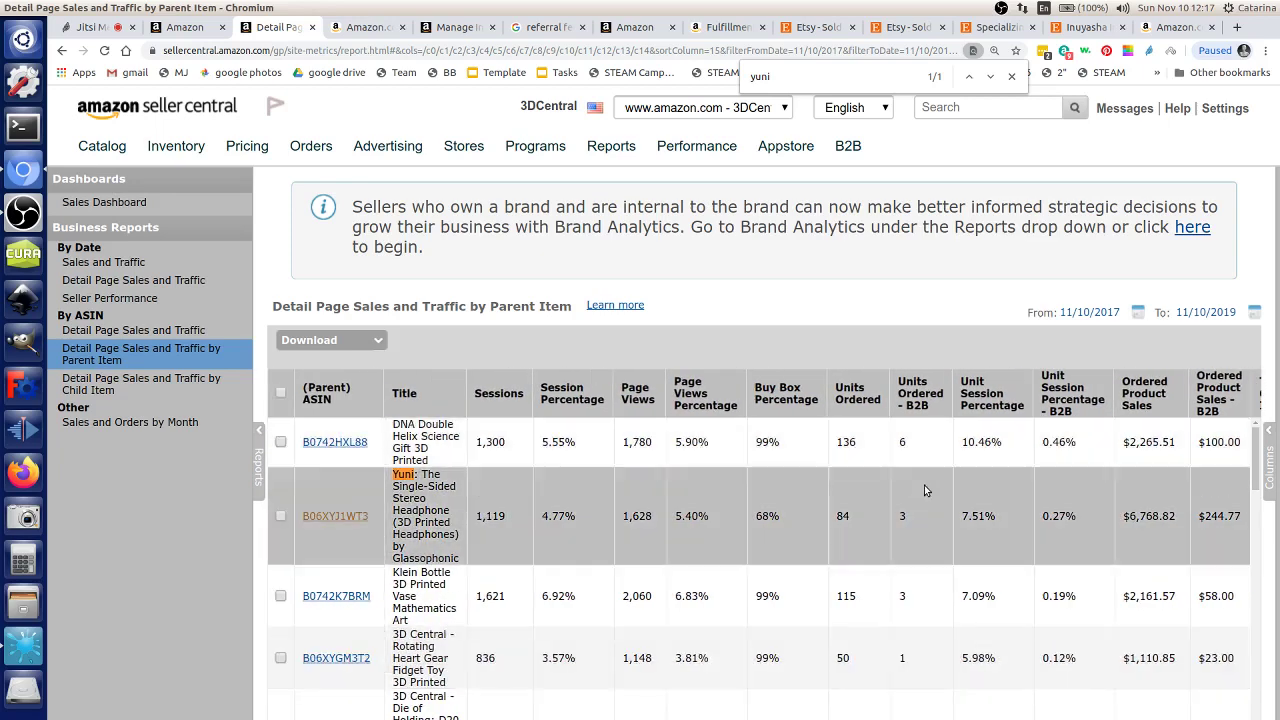
drag(718, 519, 650, 515)
click(716, 518)
drag(783, 515, 737, 523)
drag(580, 528, 561, 540)
click(582, 521)
Step: Compare with the Die of Holding's 11.15% session share
scroll(550, 540, down, 3)
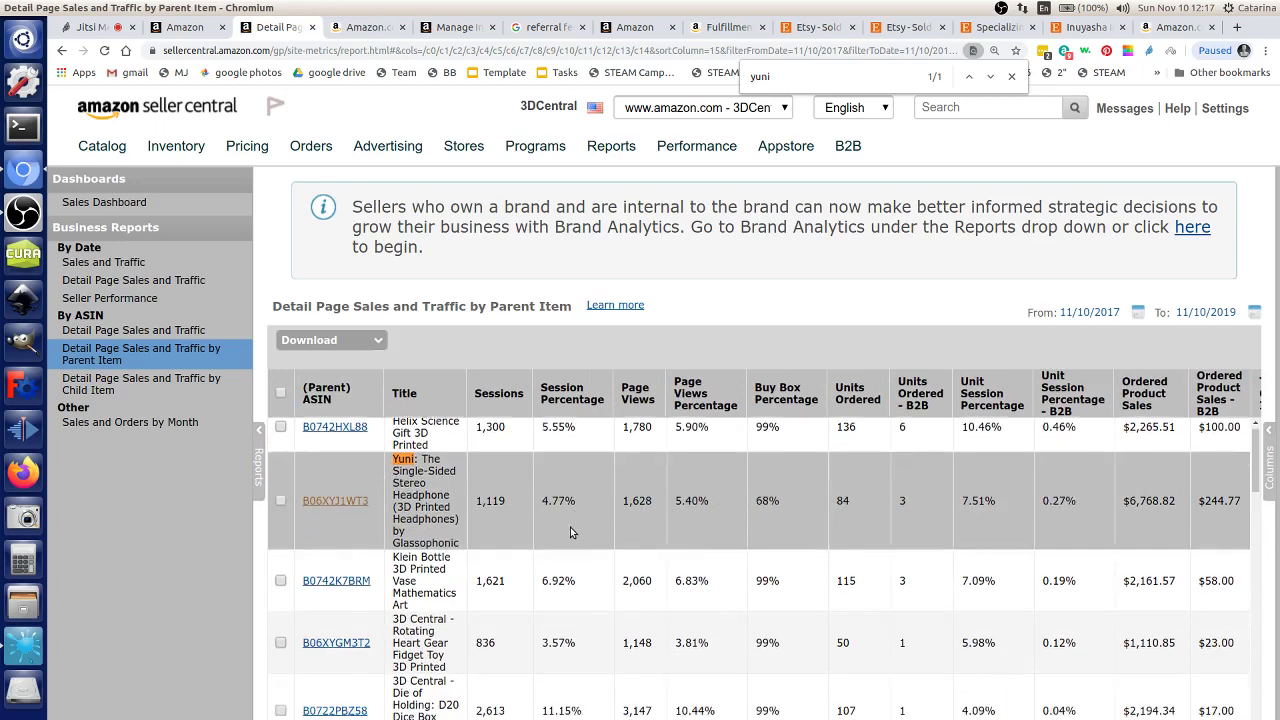
drag(537, 583, 574, 585)
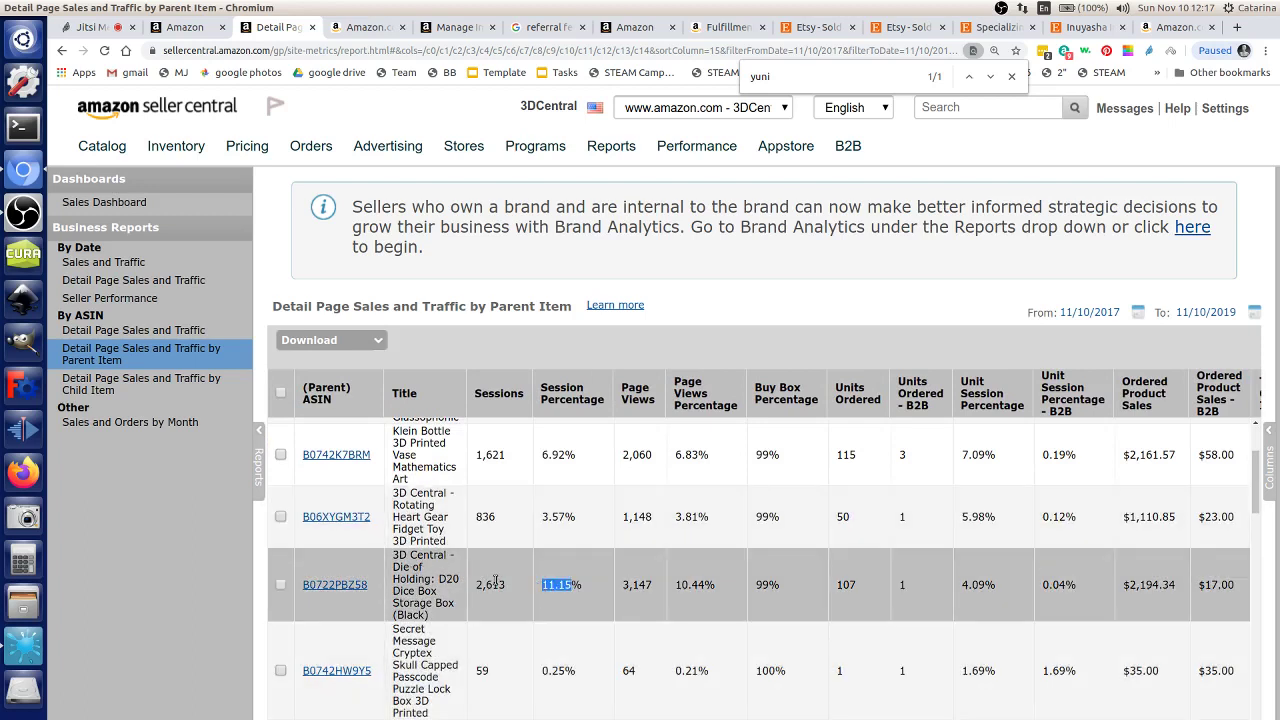
click(575, 670)
scroll(560, 600, up, 1)
drag(579, 588, 540, 589)
scroll(520, 615, up, 1)
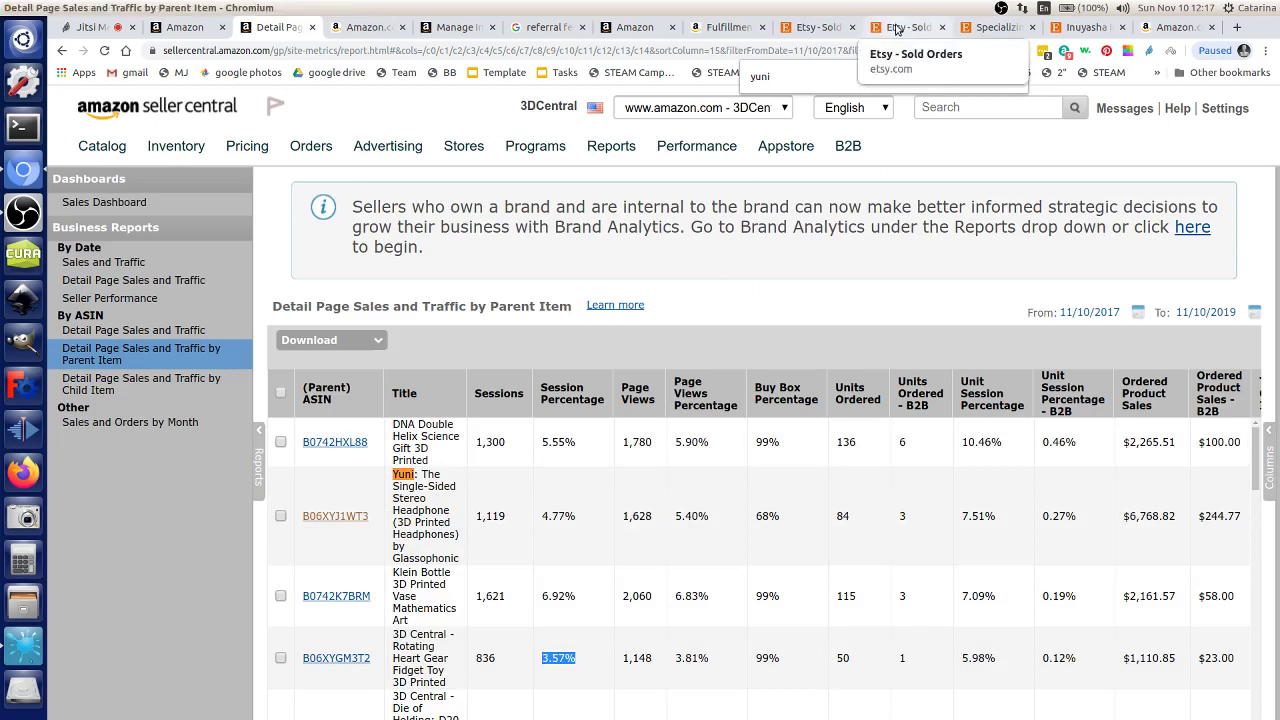
Step: Check the Etsy sold-order tabs, open the 3DCentral shop page, and return to the Seller Central report
click(894, 28)
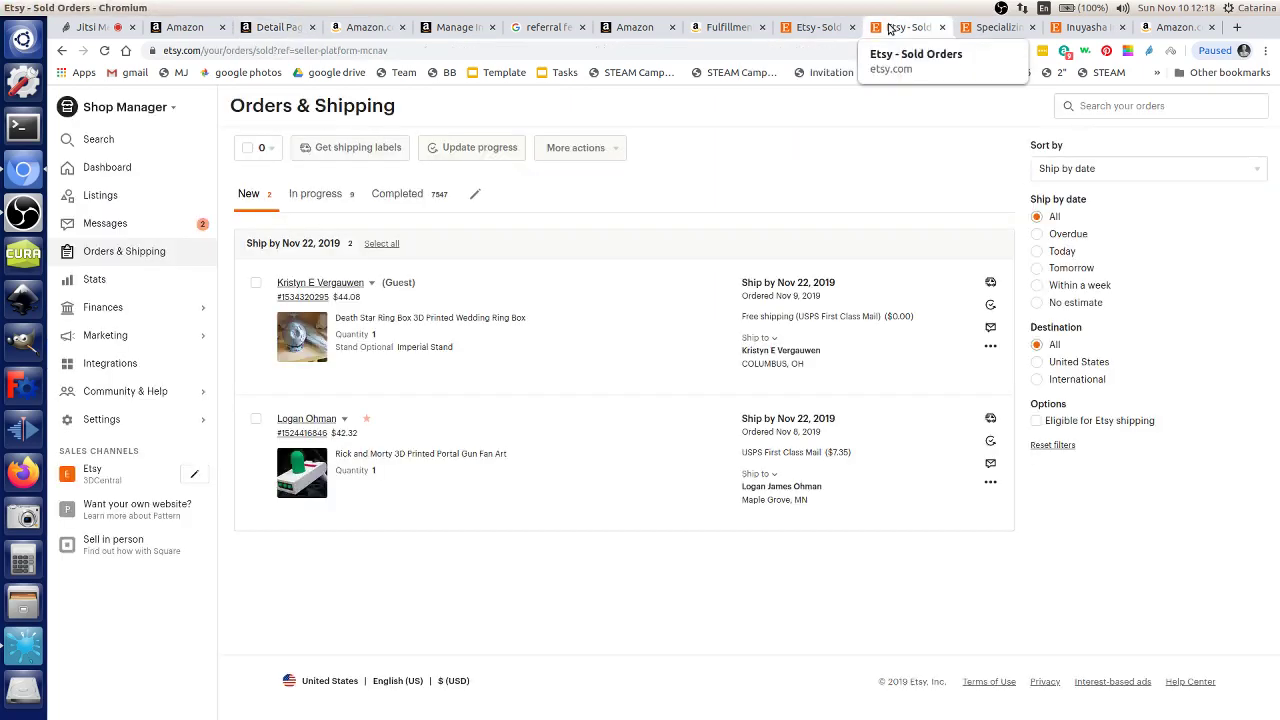
click(285, 28)
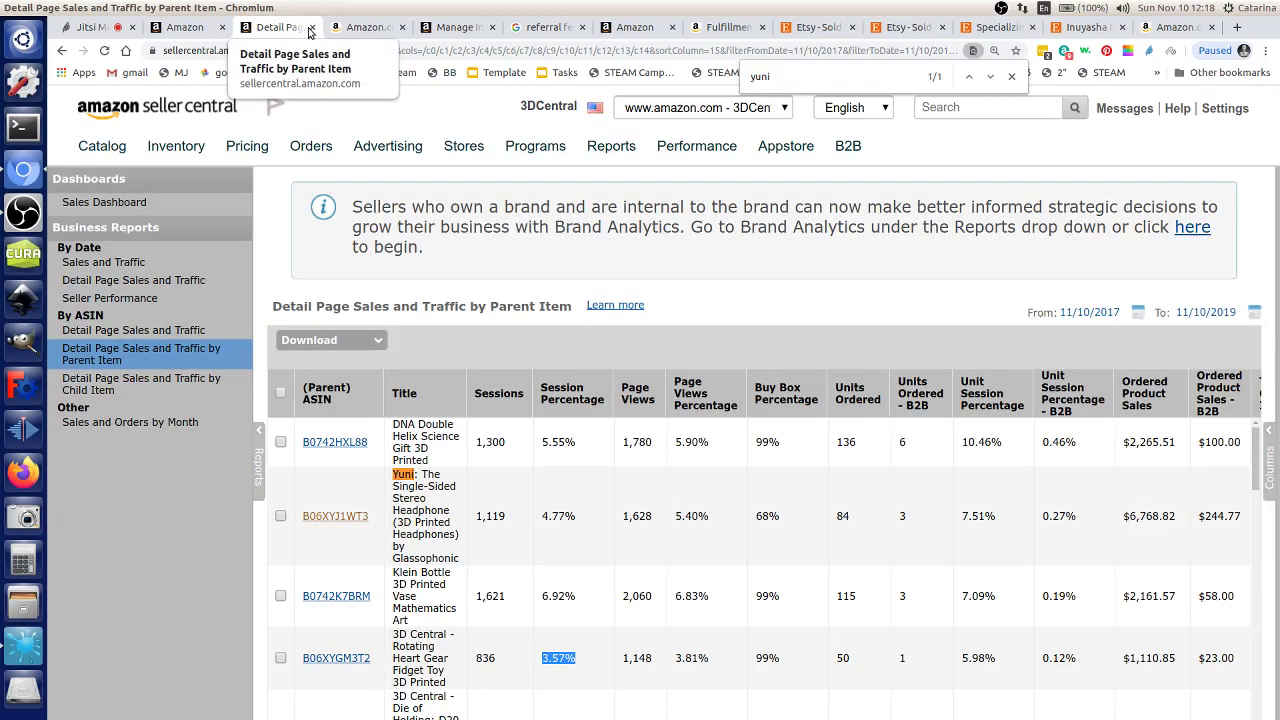
click(327, 32)
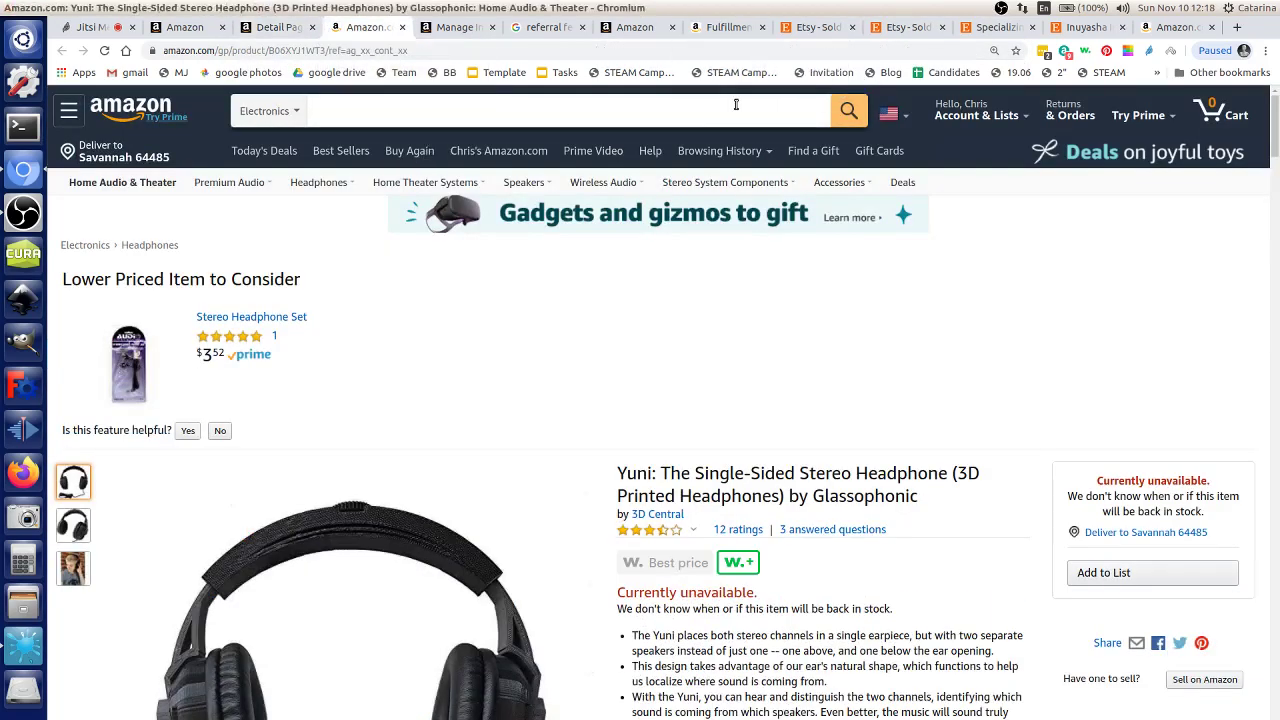
click(830, 28)
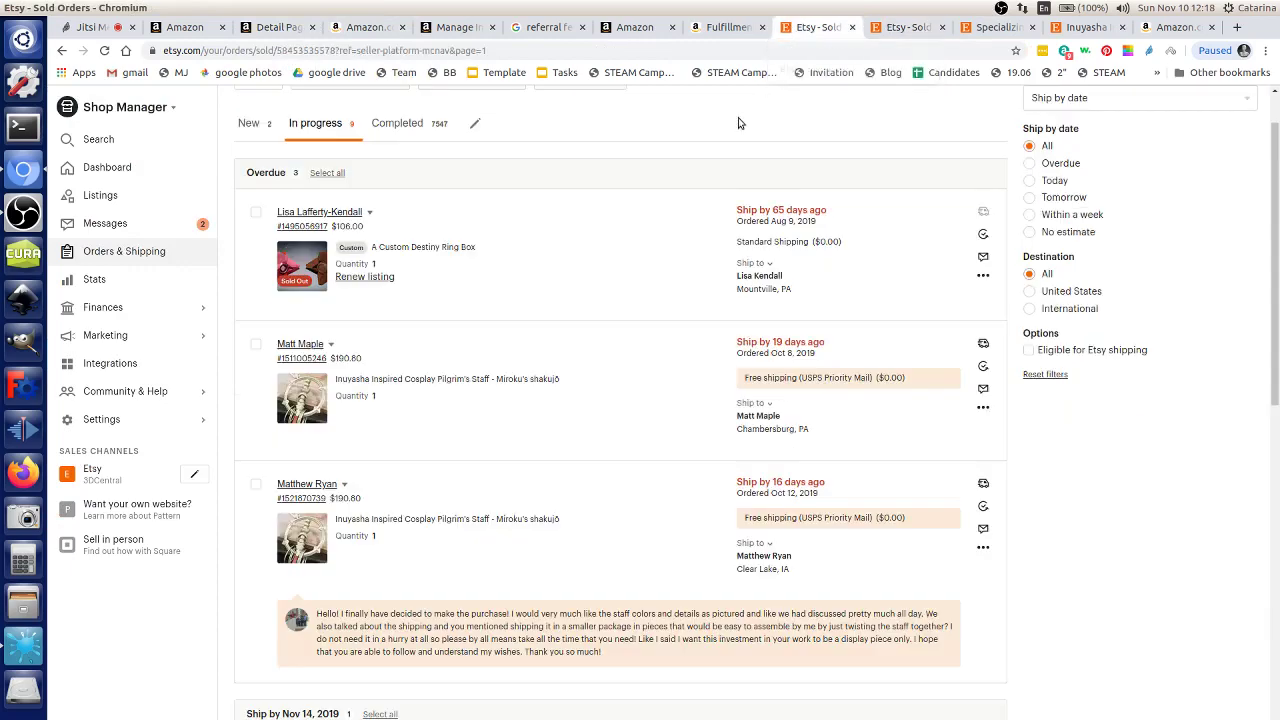
click(905, 27)
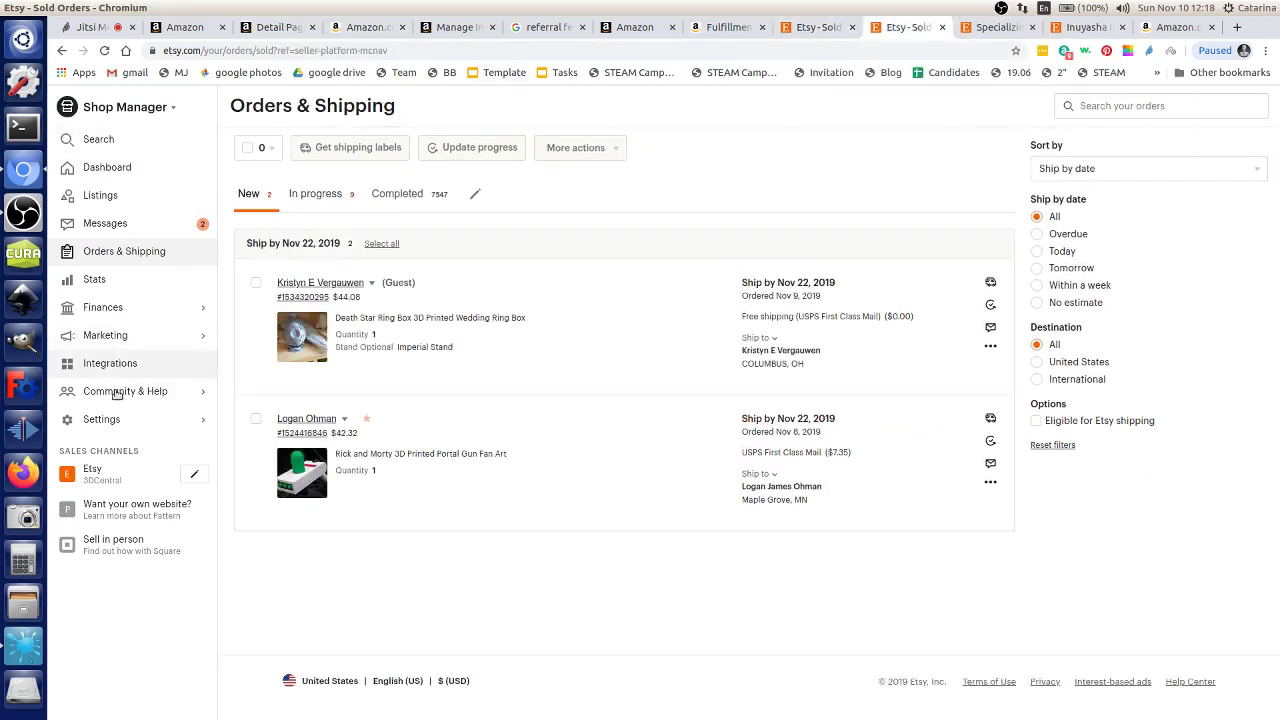
click(97, 484)
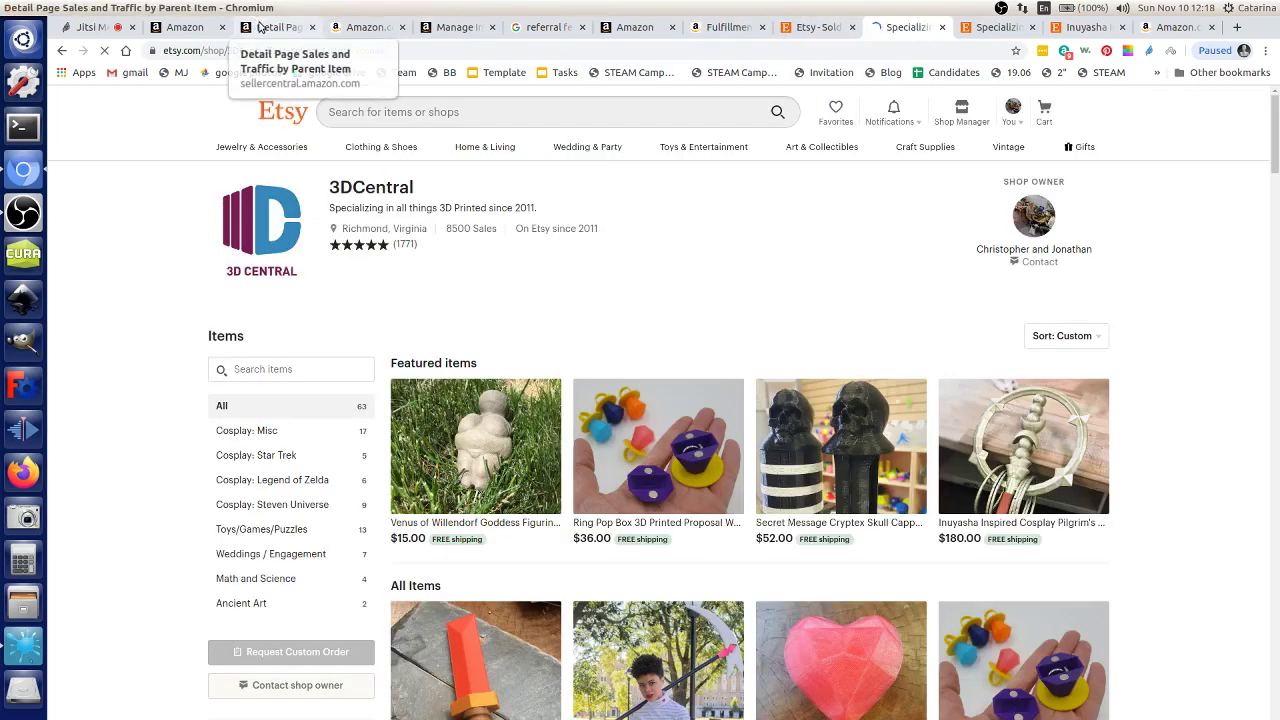
click(278, 27)
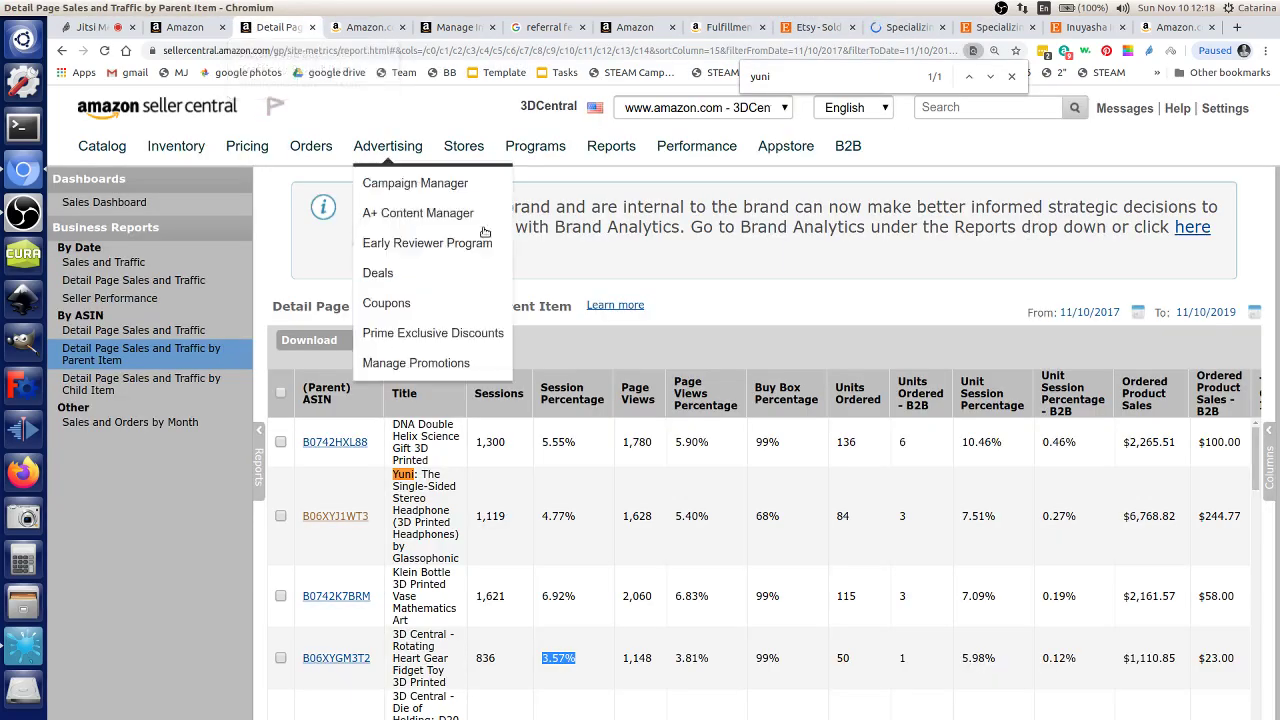
Step: Search Amazon.com for 'dice box' across All Departments
click(368, 27)
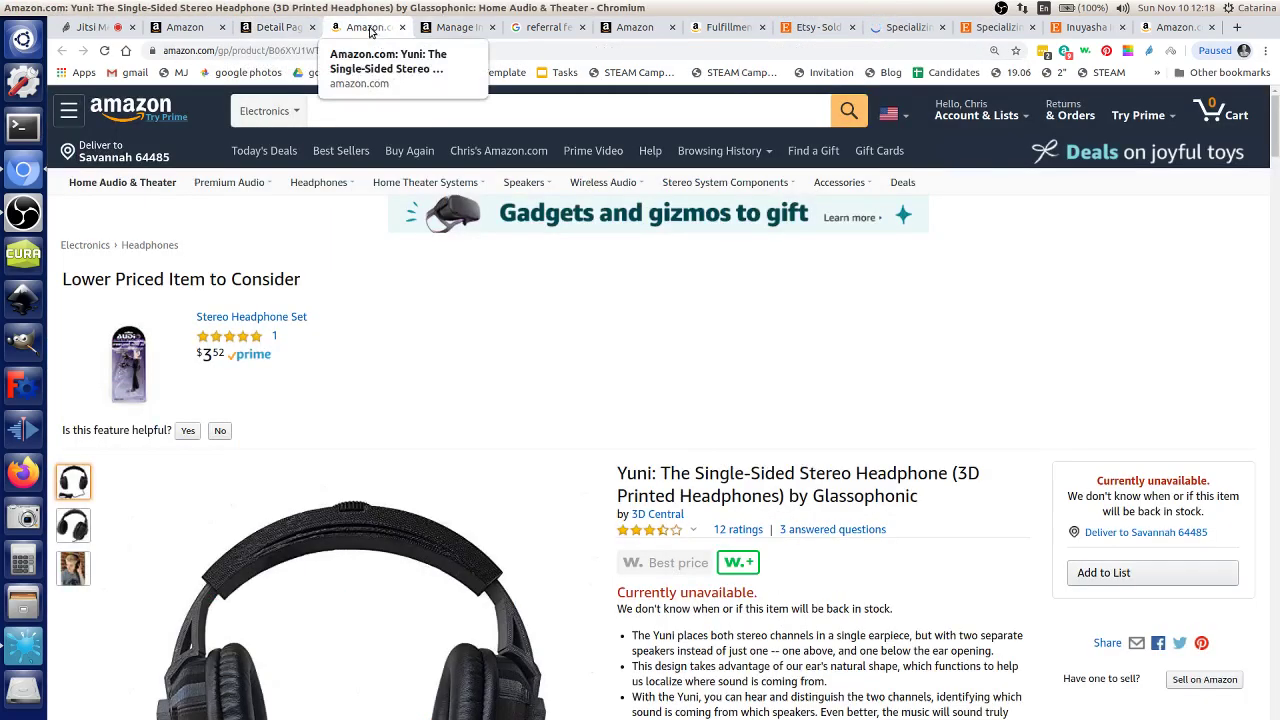
click(428, 108)
click(268, 110)
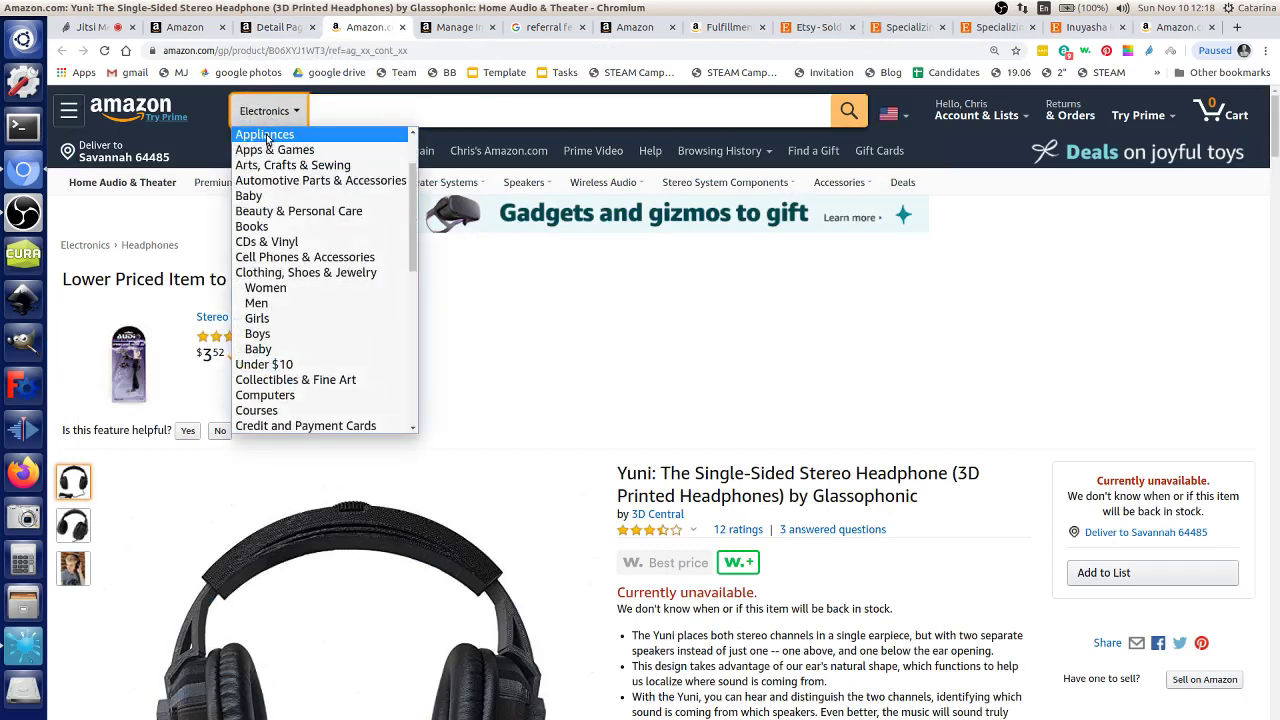
scroll(285, 200, up, 5)
click(286, 138)
click(377, 115)
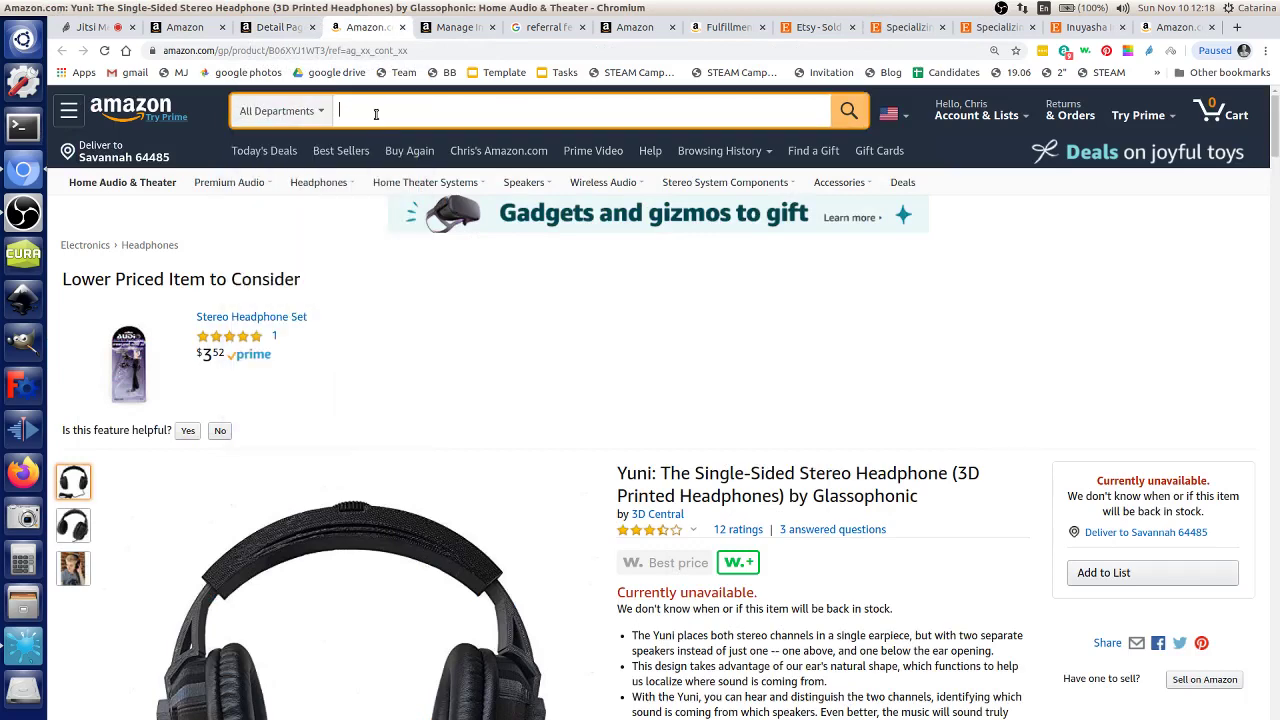
text(eice)
double_click(376, 113)
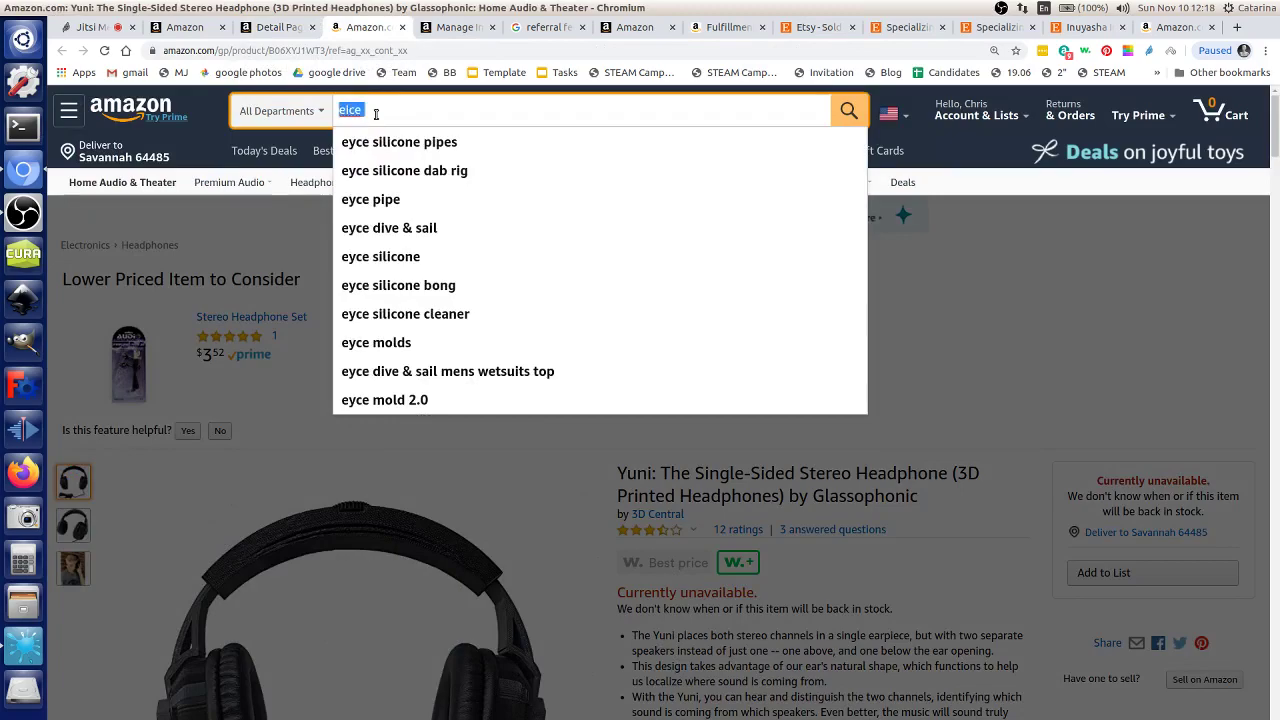
text(dice box)
key(Return)
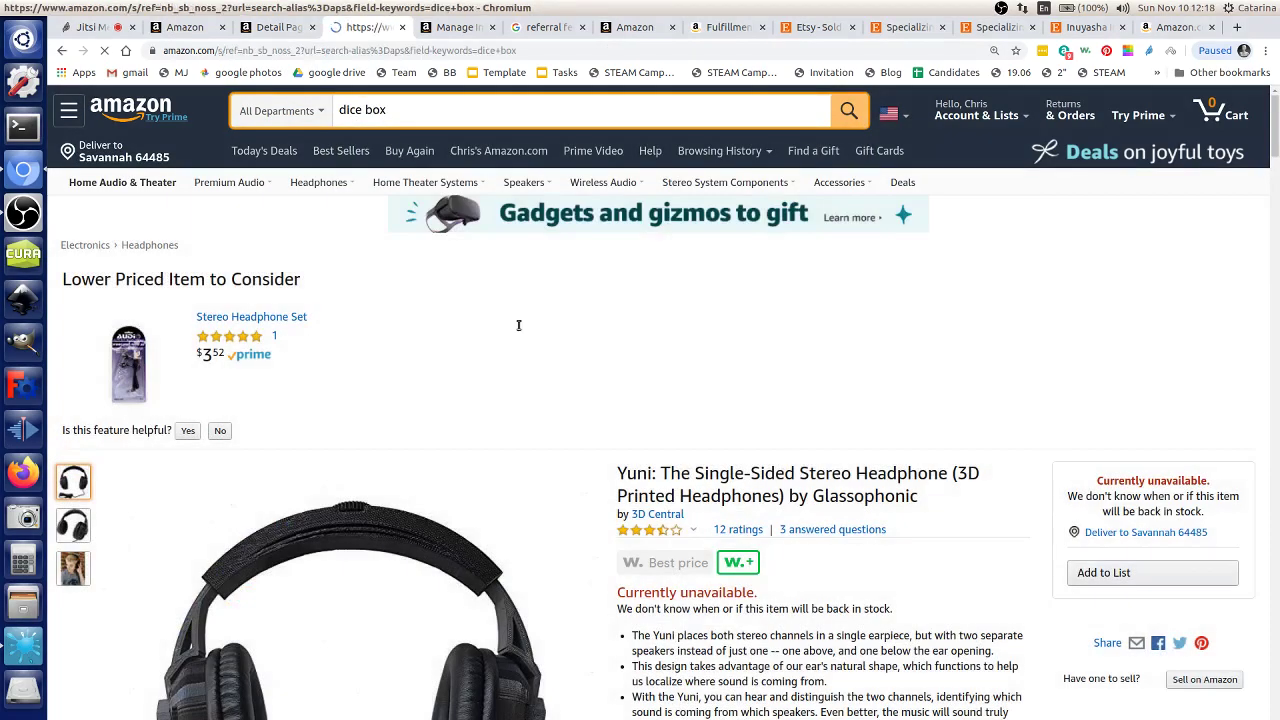
Step: Scroll the dice box results and highlight the count of over 7,000 results
scroll(714, 403, down, 10)
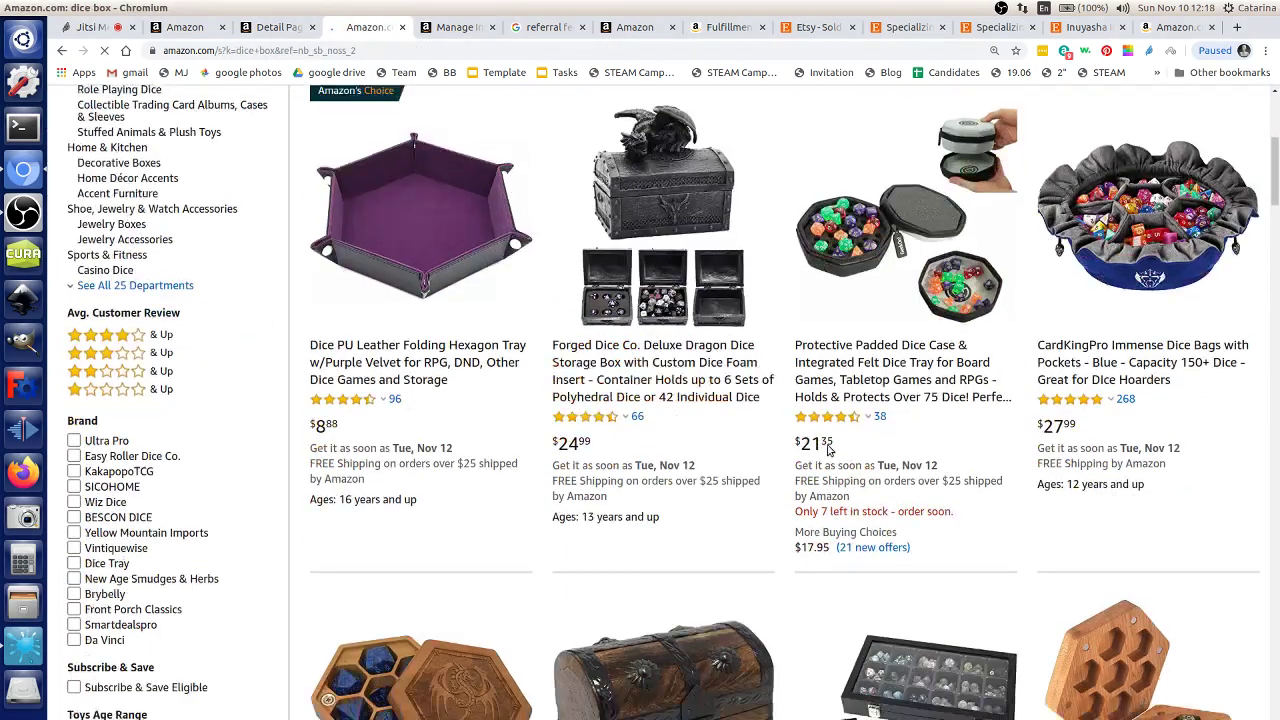
scroll(720, 418, up, 10)
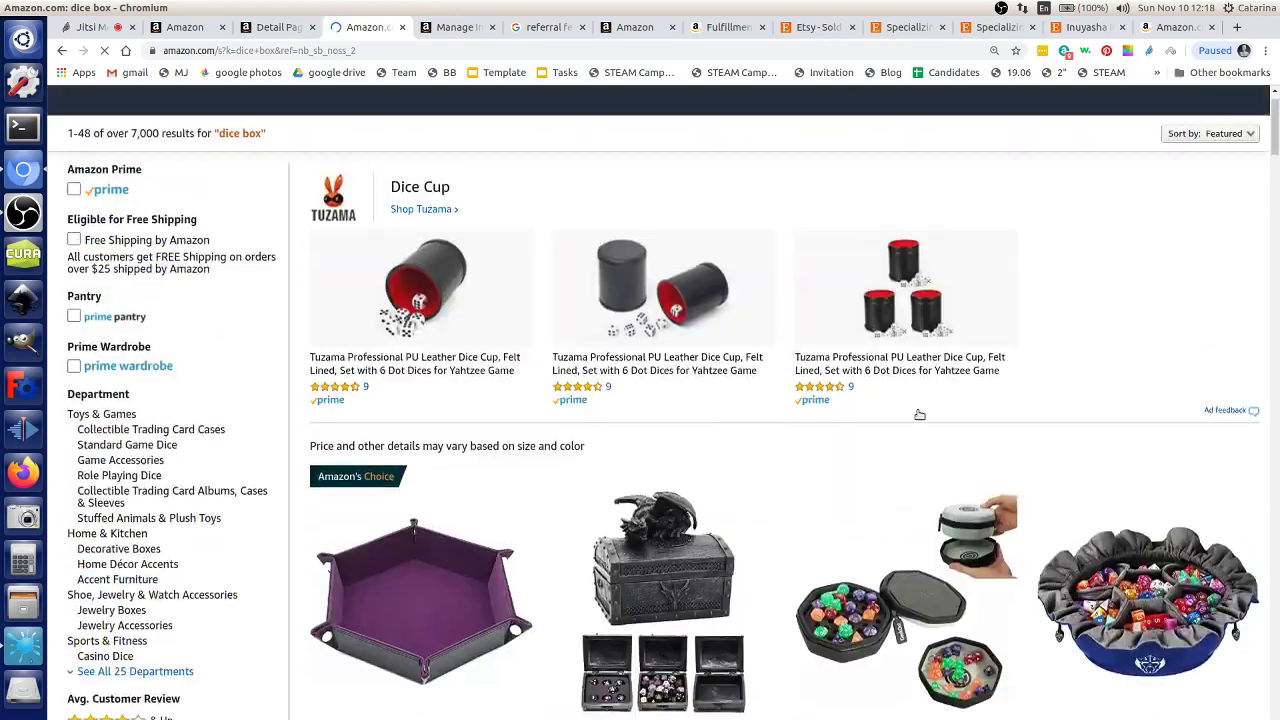
drag(266, 151, 137, 151)
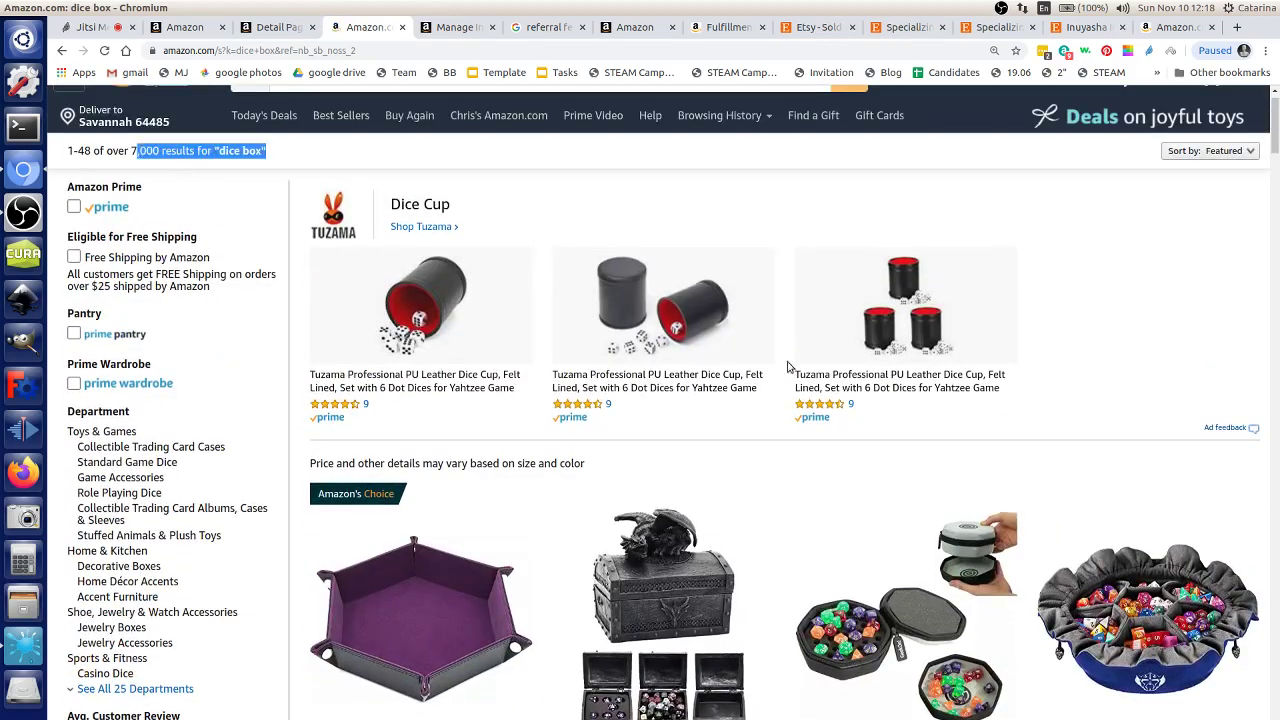
drag(1277, 135, 1275, 712)
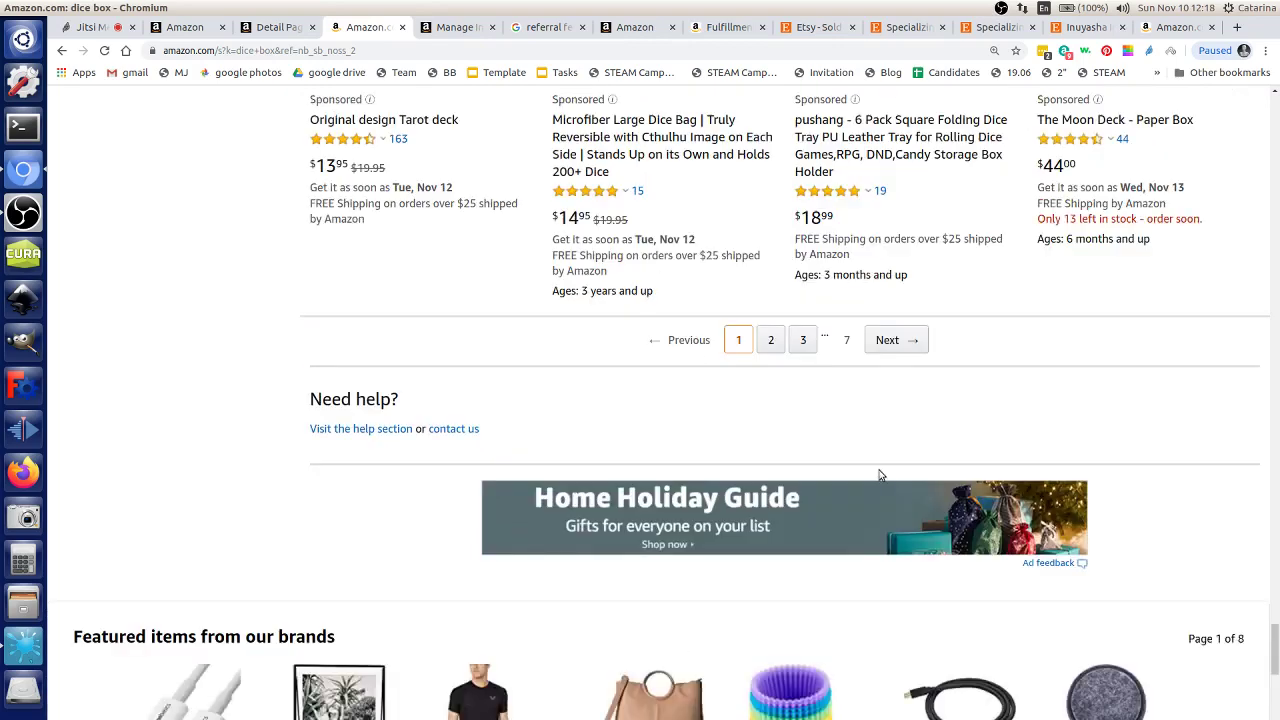
Step: Go to page 2 of the dice box results (items 49–96) and scroll through it
click(771, 340)
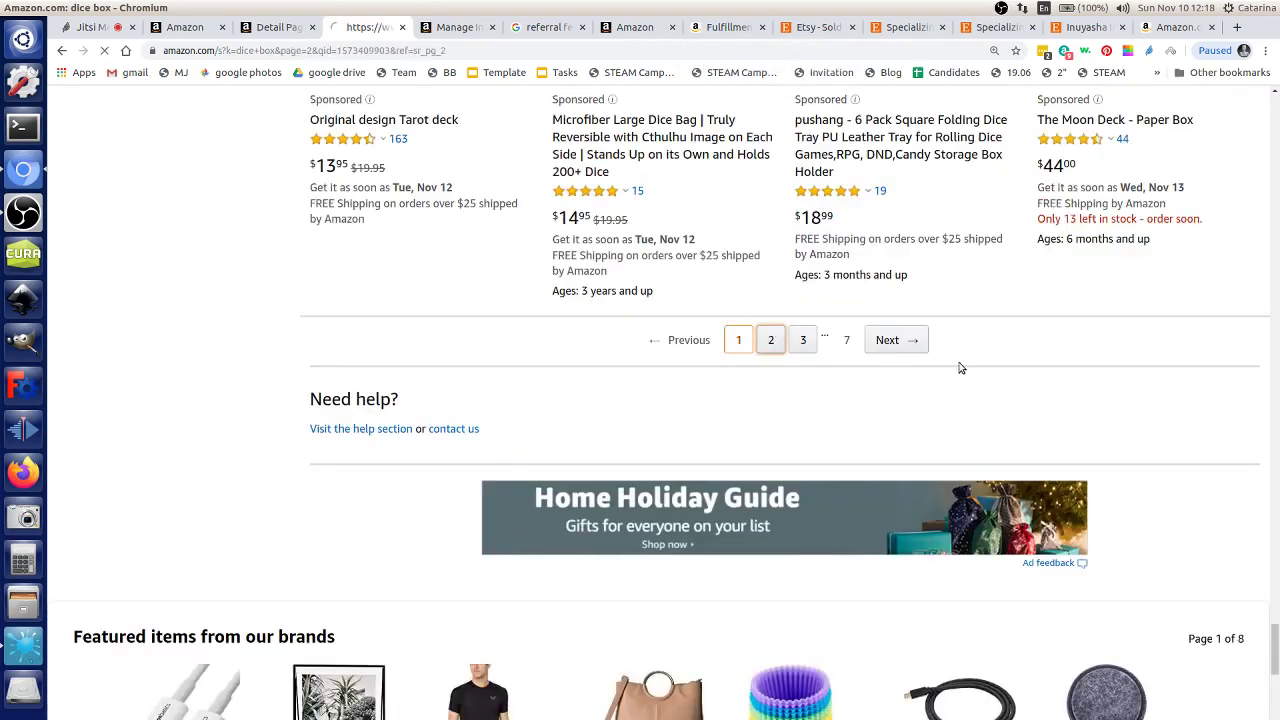
scroll(746, 506, down, 3)
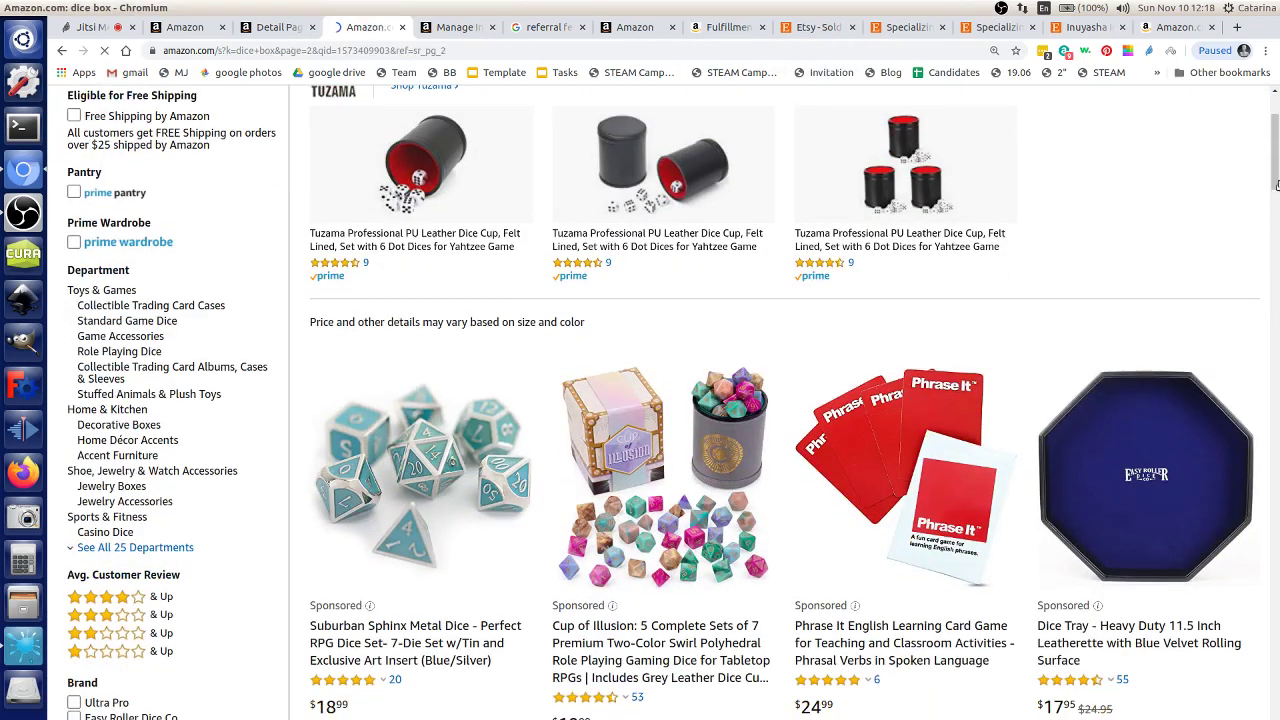
click(1277, 405)
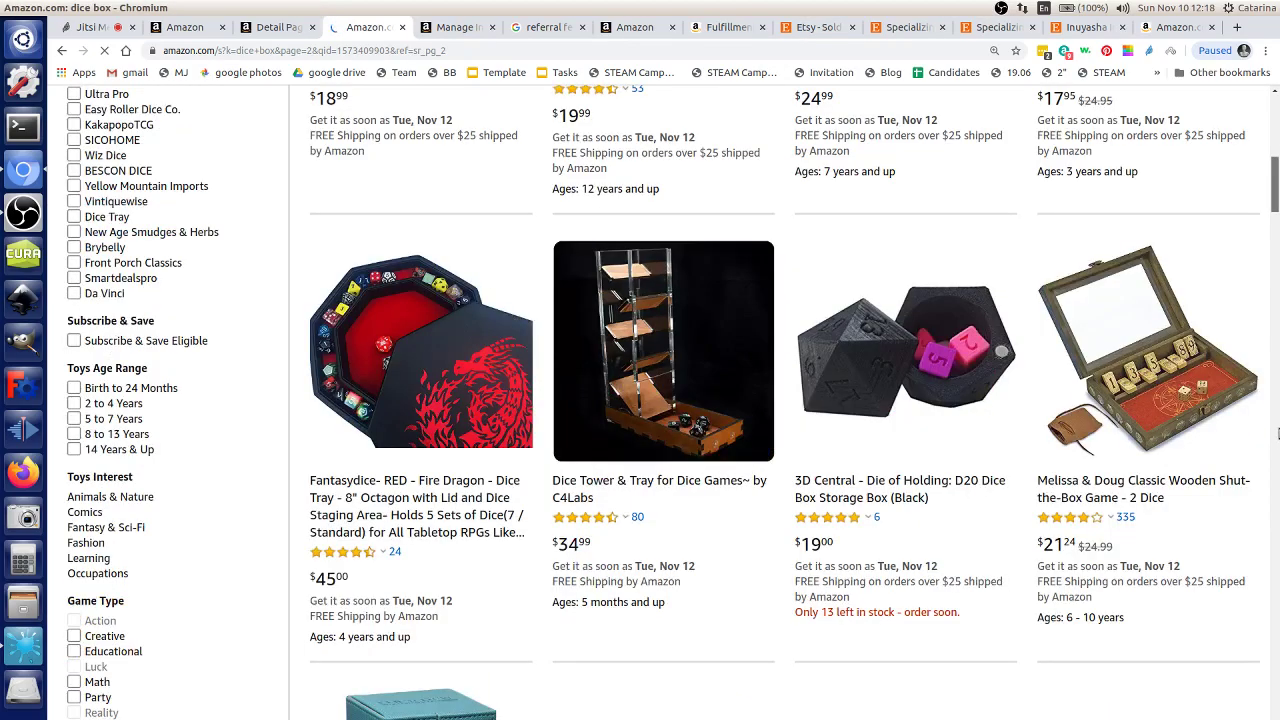
click(1277, 432)
click(1276, 277)
drag(1275, 240, 1275, 145)
scroll(851, 618, down, 1)
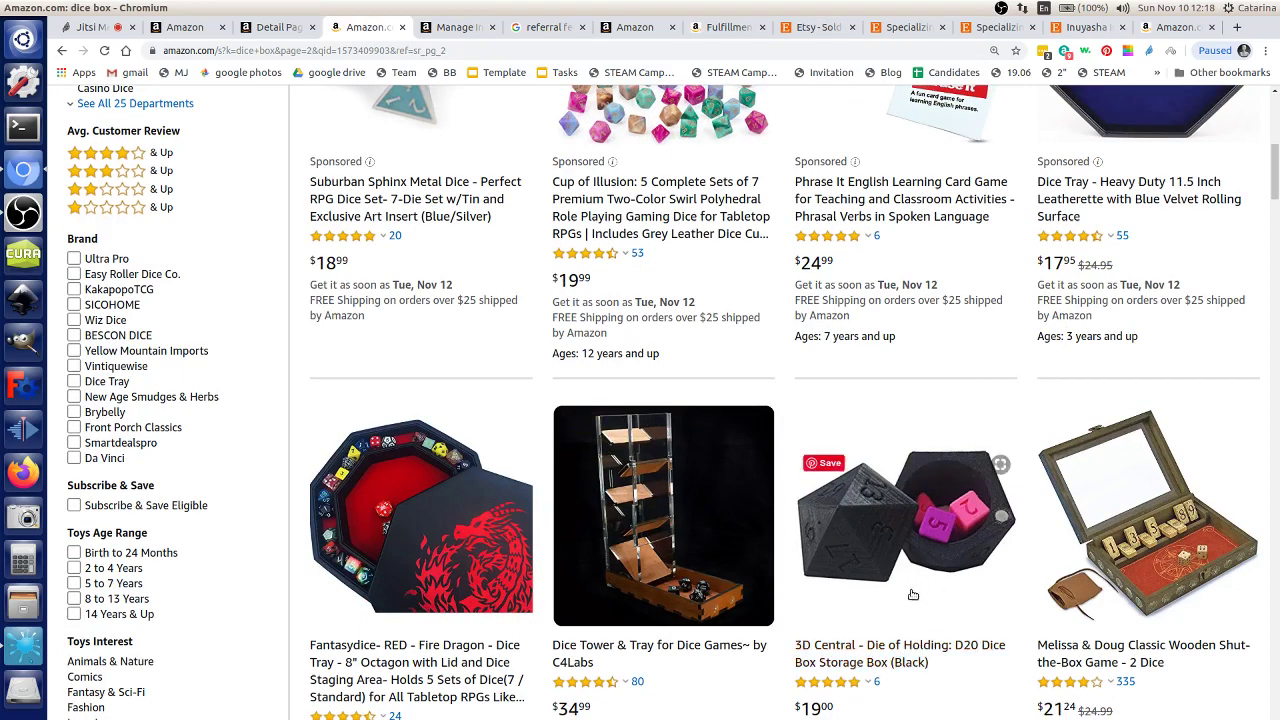
Step: Find 3D Central's $19.00 Die of Holding D20 dice box and open its customer reviews
right_click(1006, 503)
click(978, 381)
scroll(846, 505, up, 3)
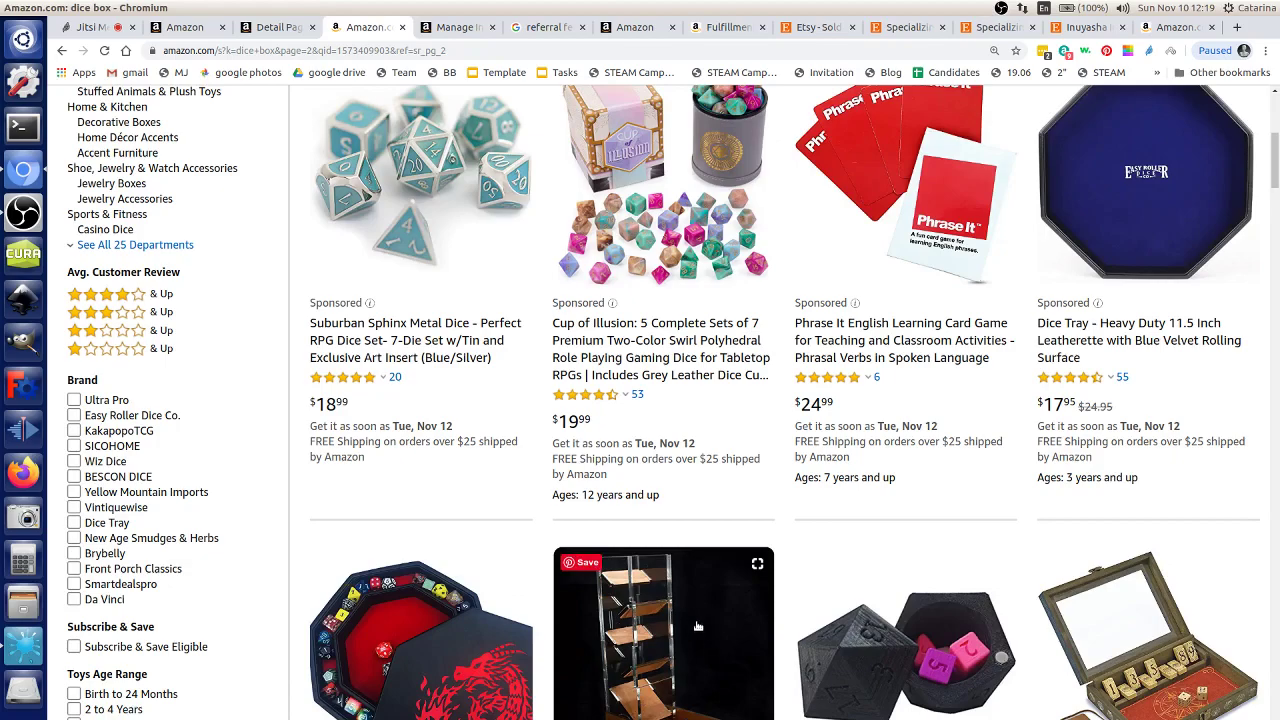
scroll(693, 621, up, 3)
scroll(660, 570, down, 3)
scroll(650, 534, up, 5)
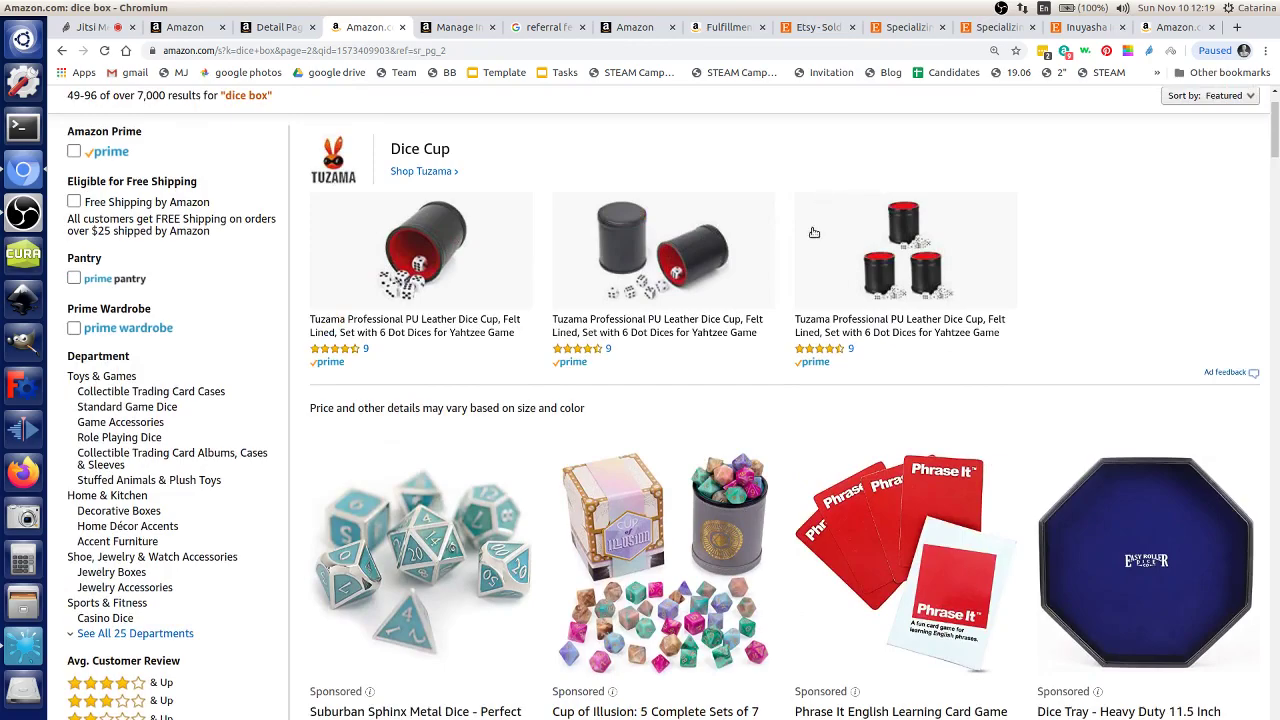
scroll(960, 390, down, 10)
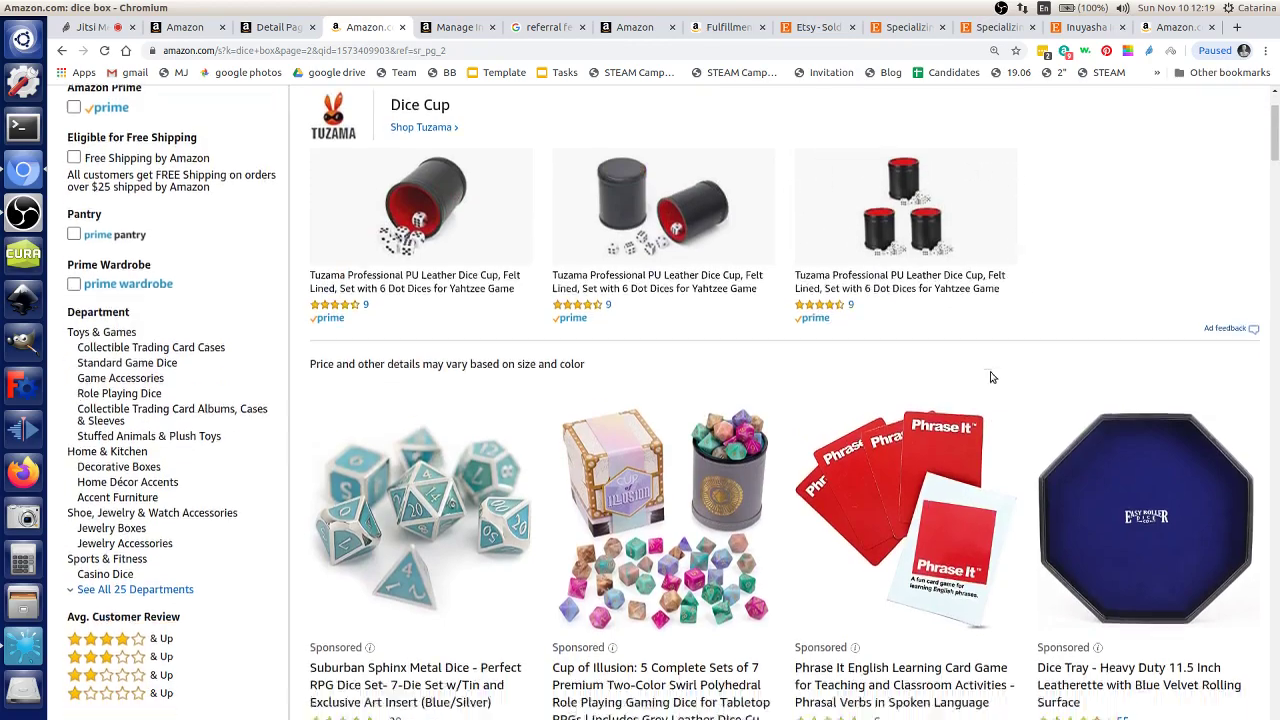
scroll(937, 601, down, 2)
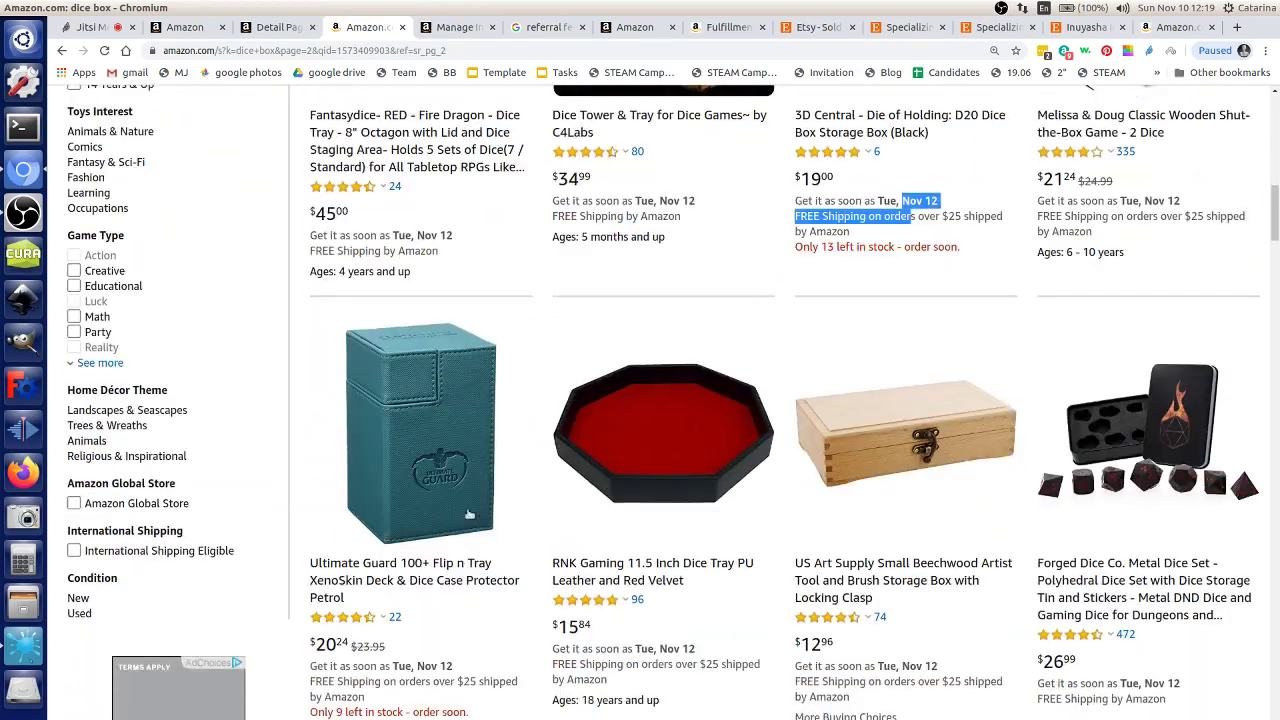
scroll(884, 534, up, 2)
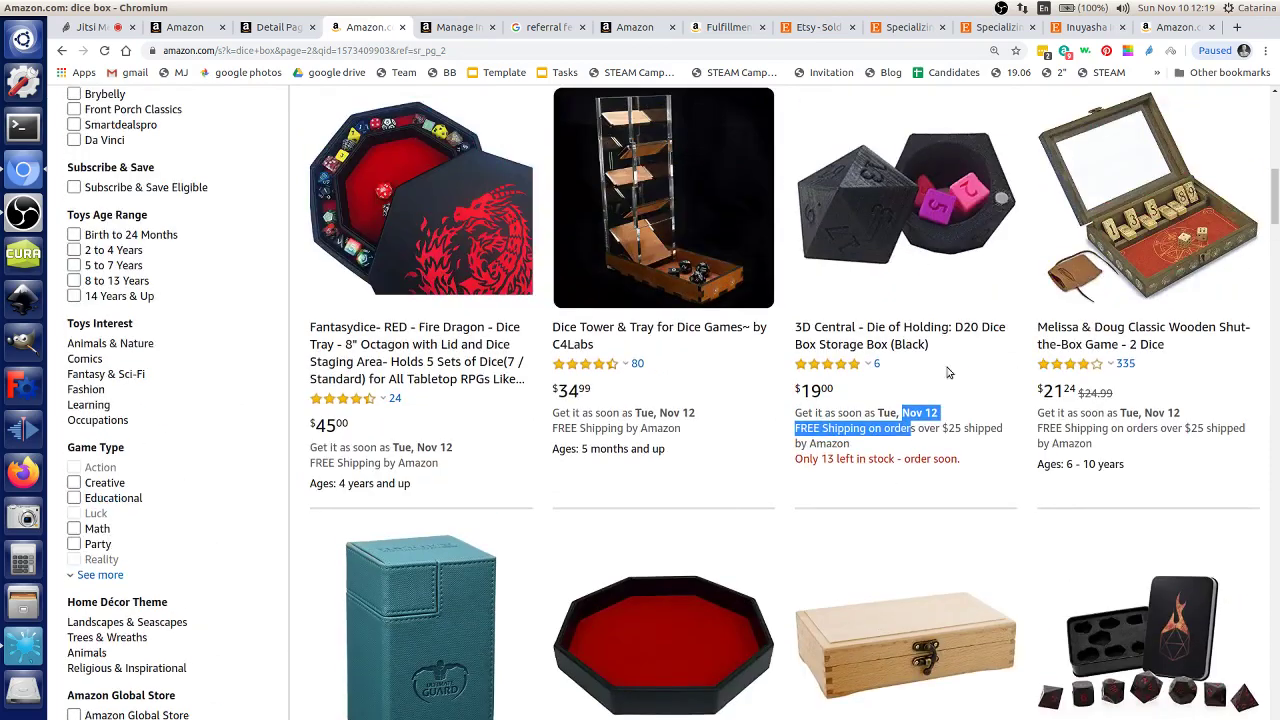
click(876, 365)
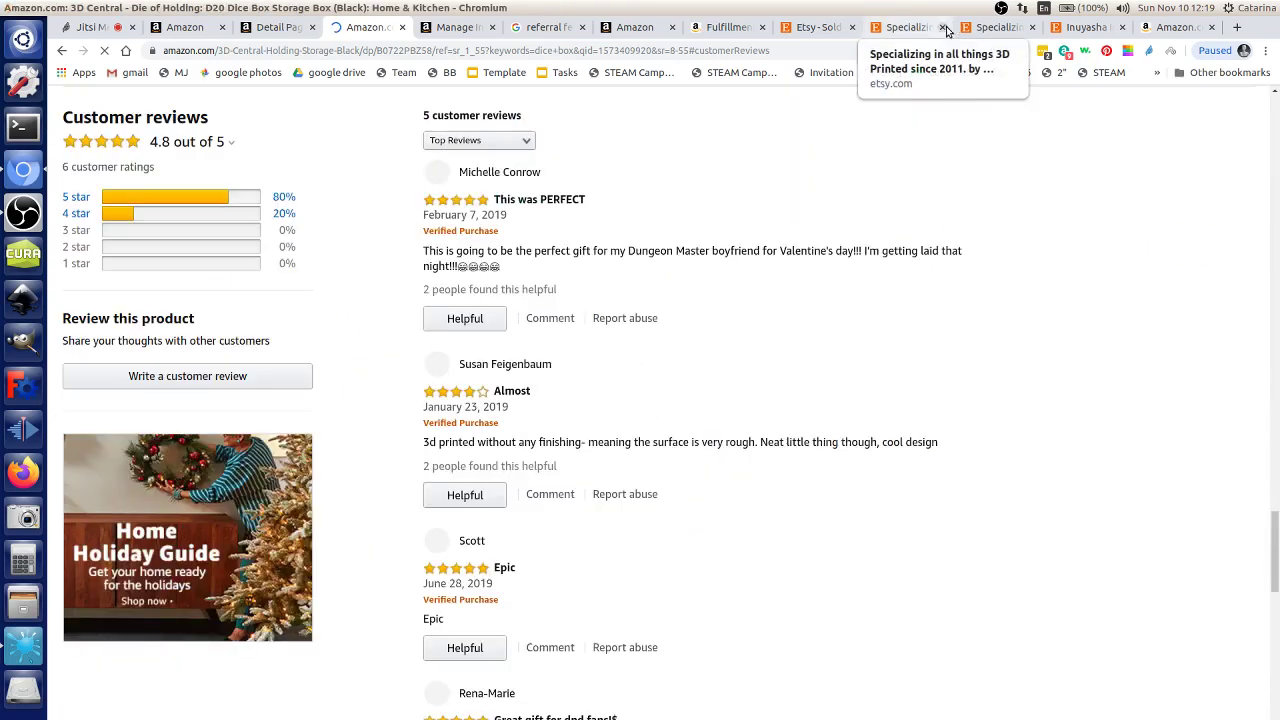
Step: Look over the 3DCentral shop and Inuyasha staff listing, then list the two new orders due Nov 22
click(972, 30)
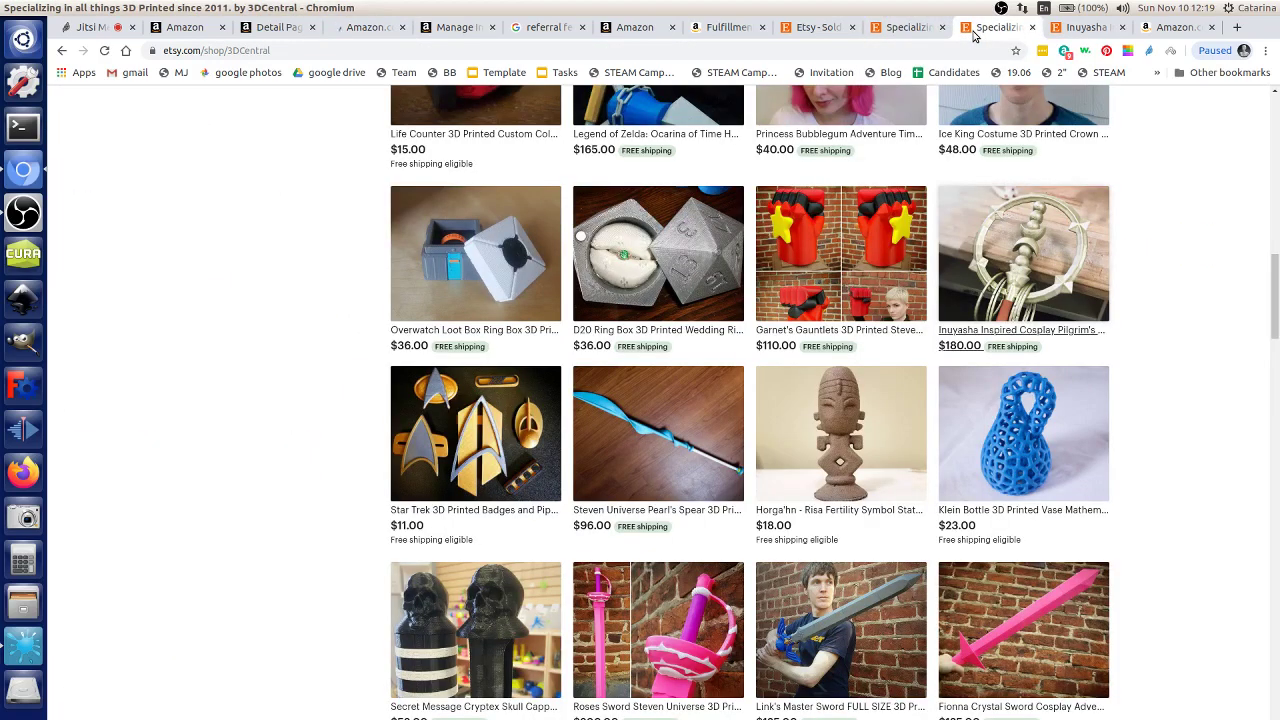
click(1082, 30)
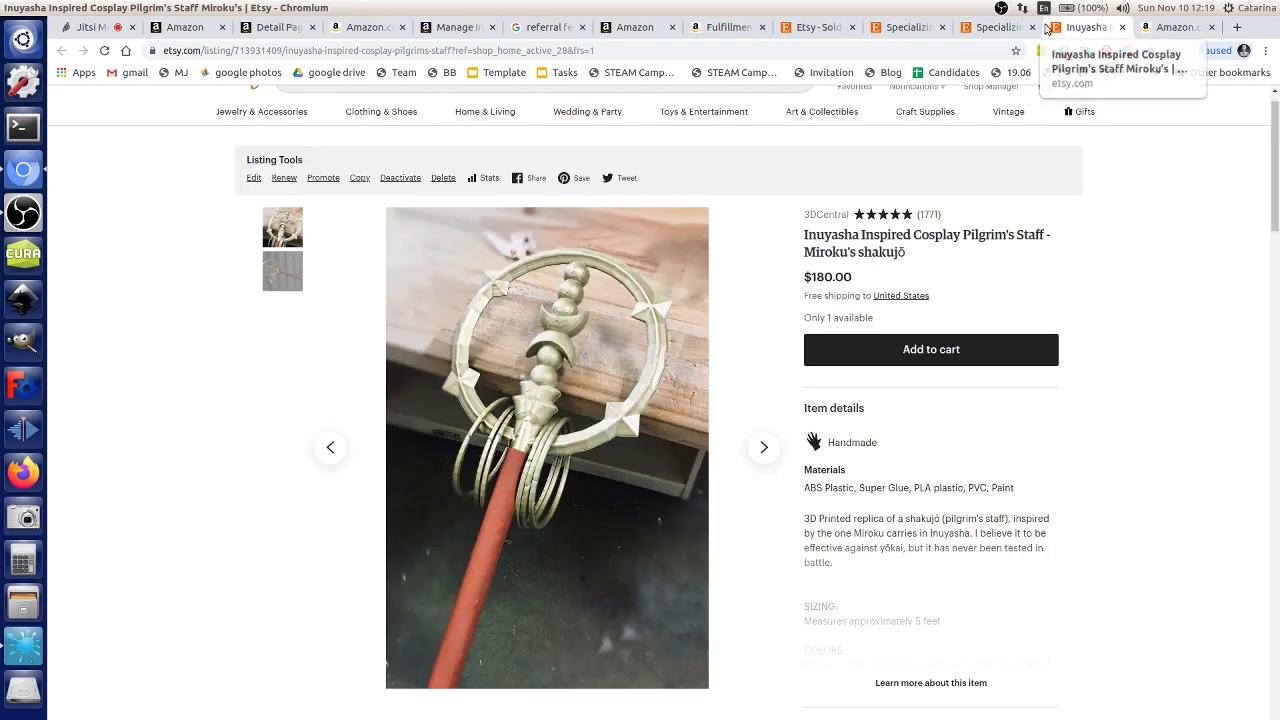
click(815, 28)
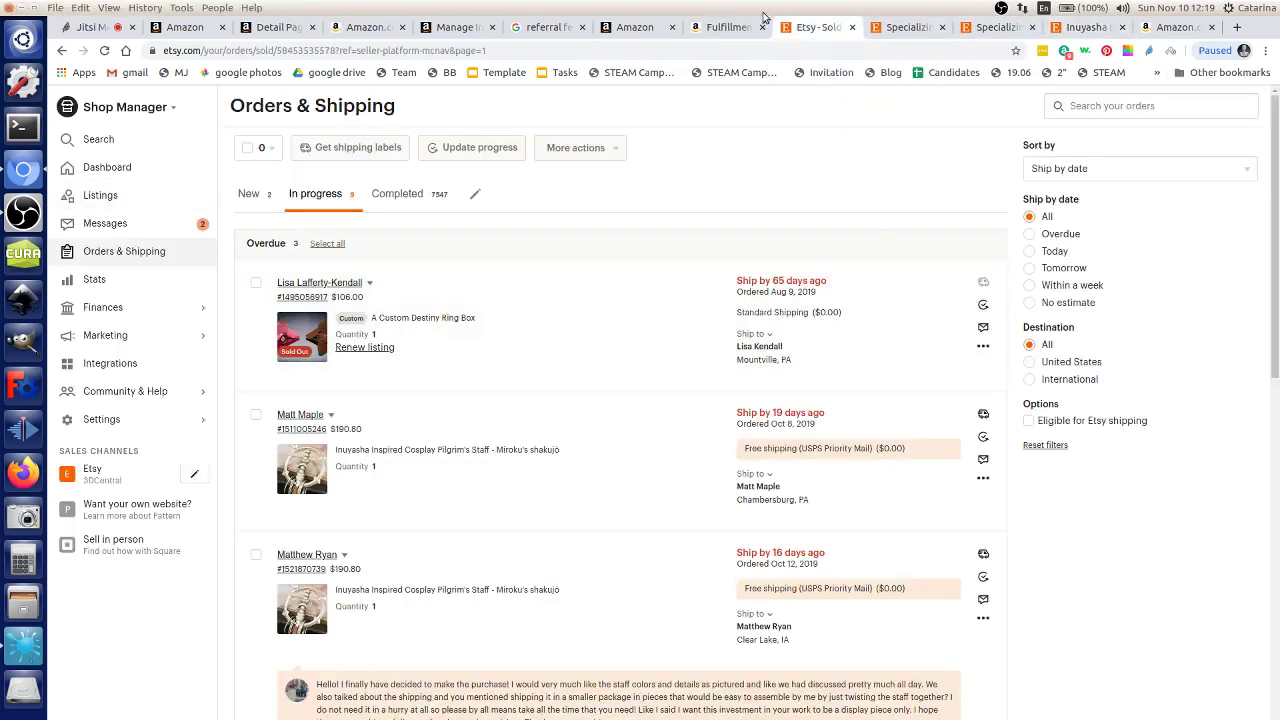
click(888, 27)
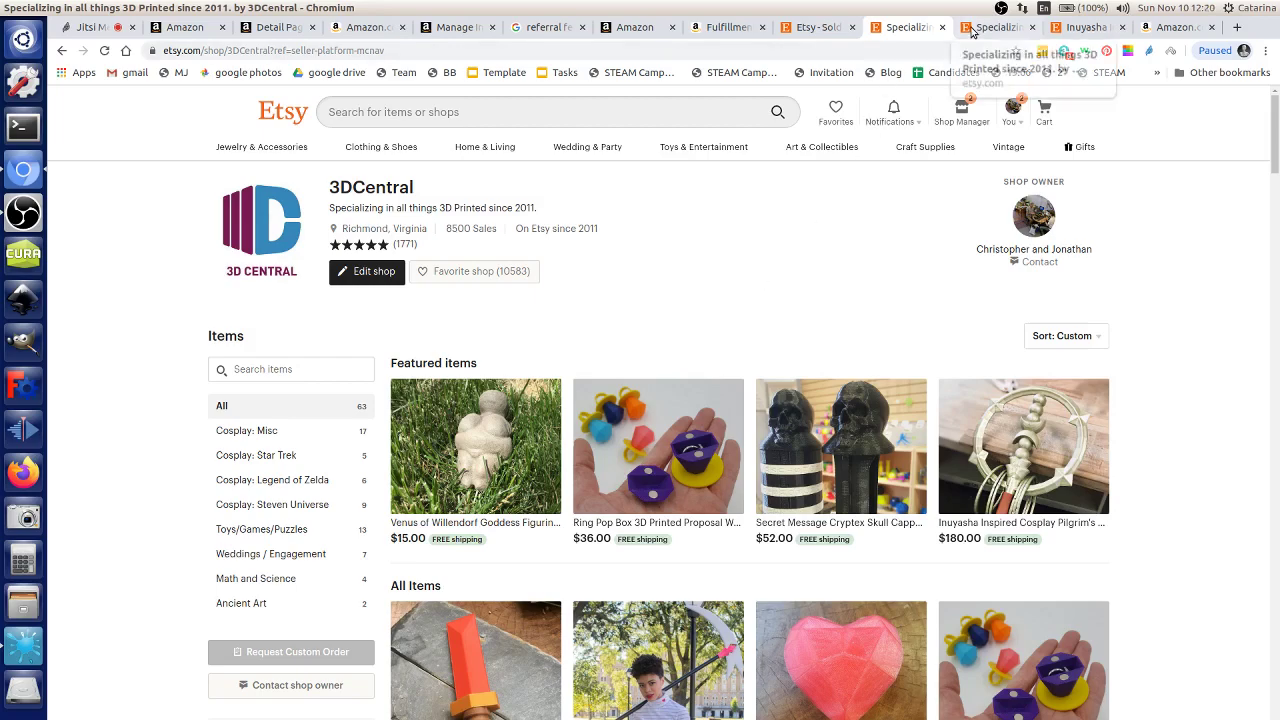
click(990, 27)
click(1080, 27)
click(905, 27)
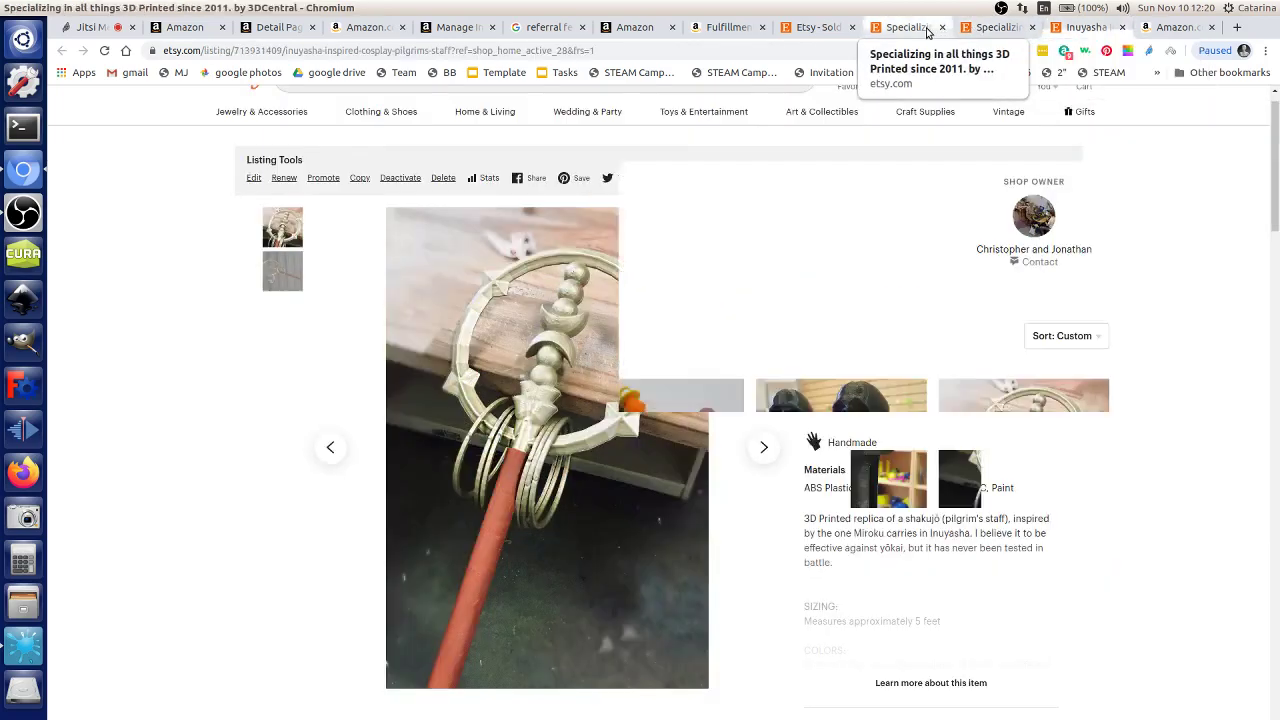
click(815, 27)
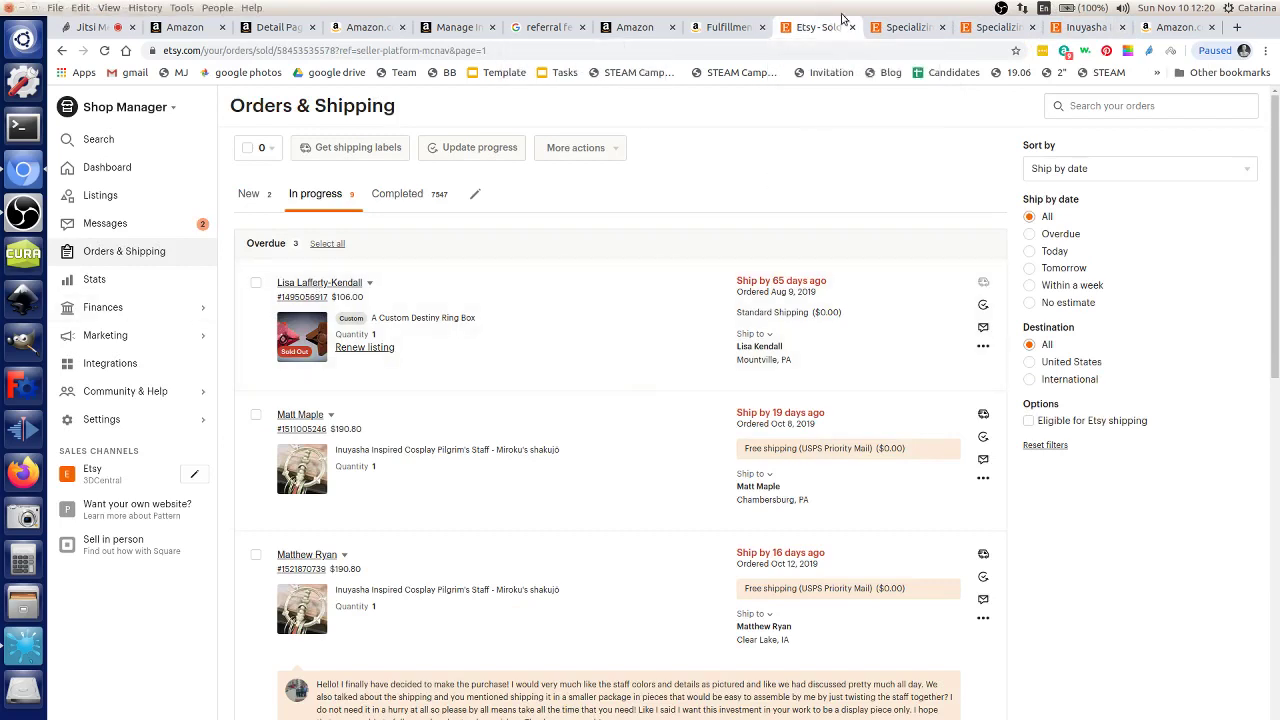
click(248, 193)
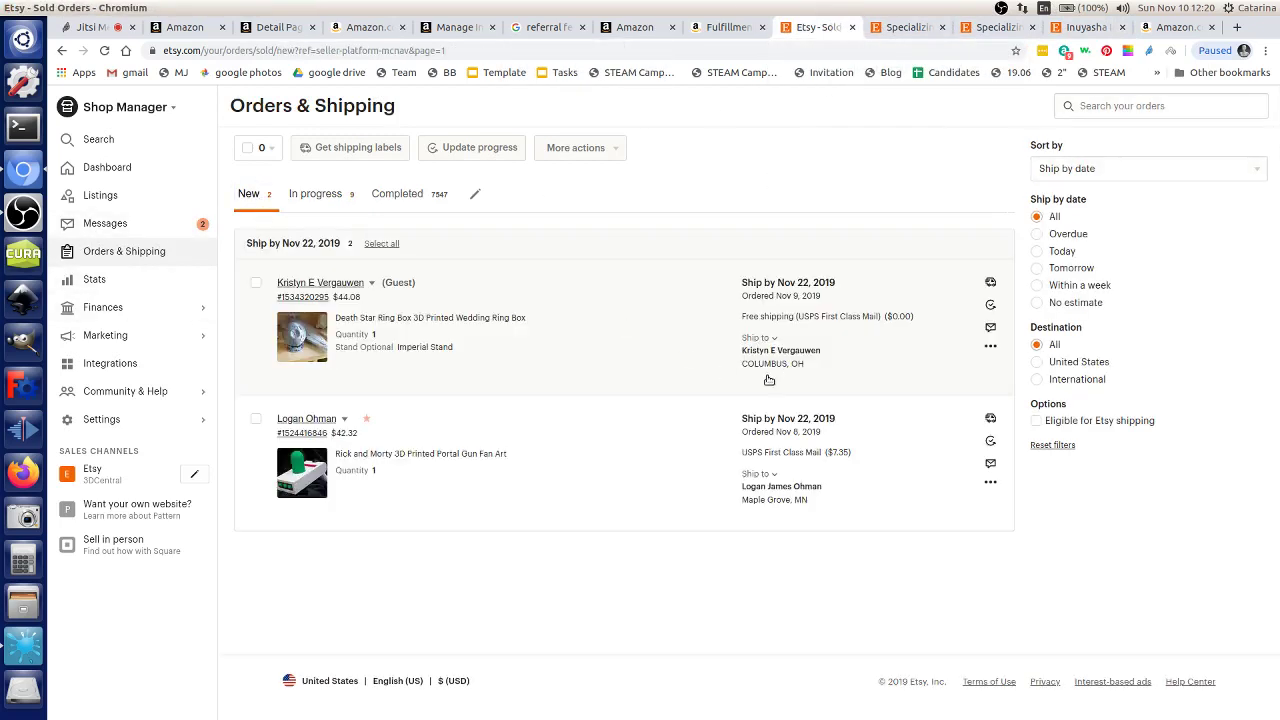
click(357, 319)
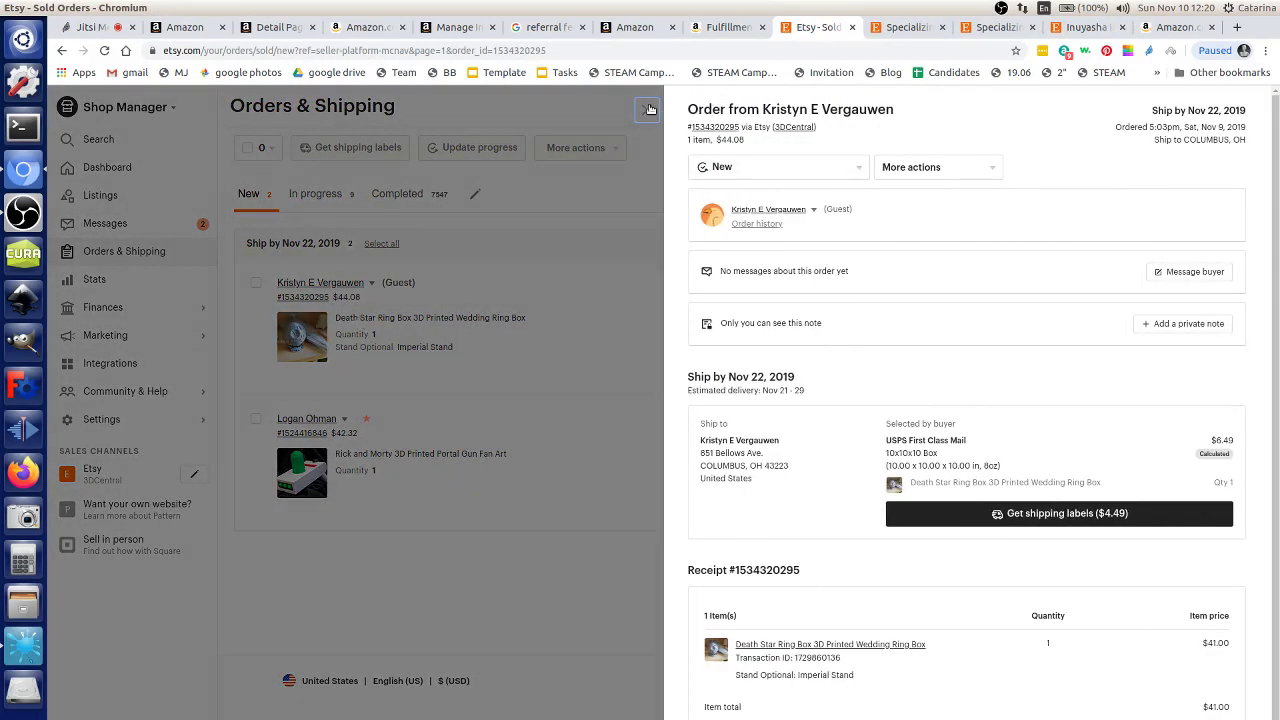
click(647, 109)
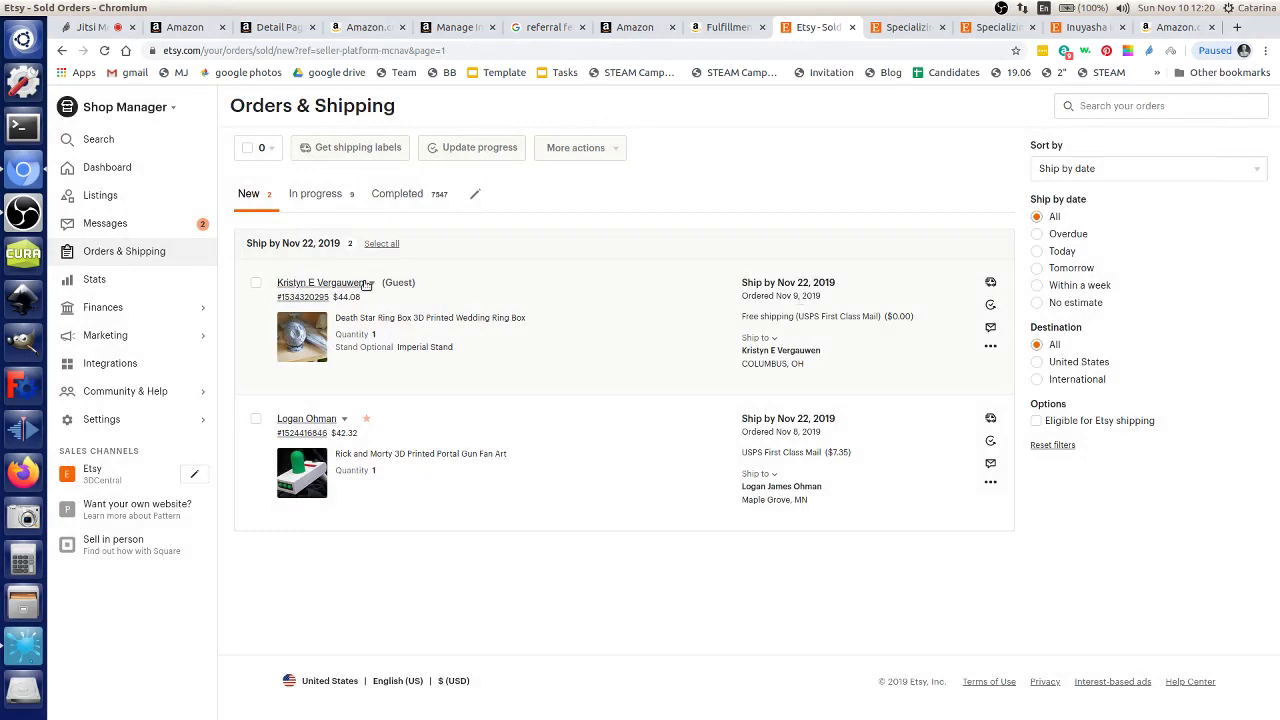
click(440, 297)
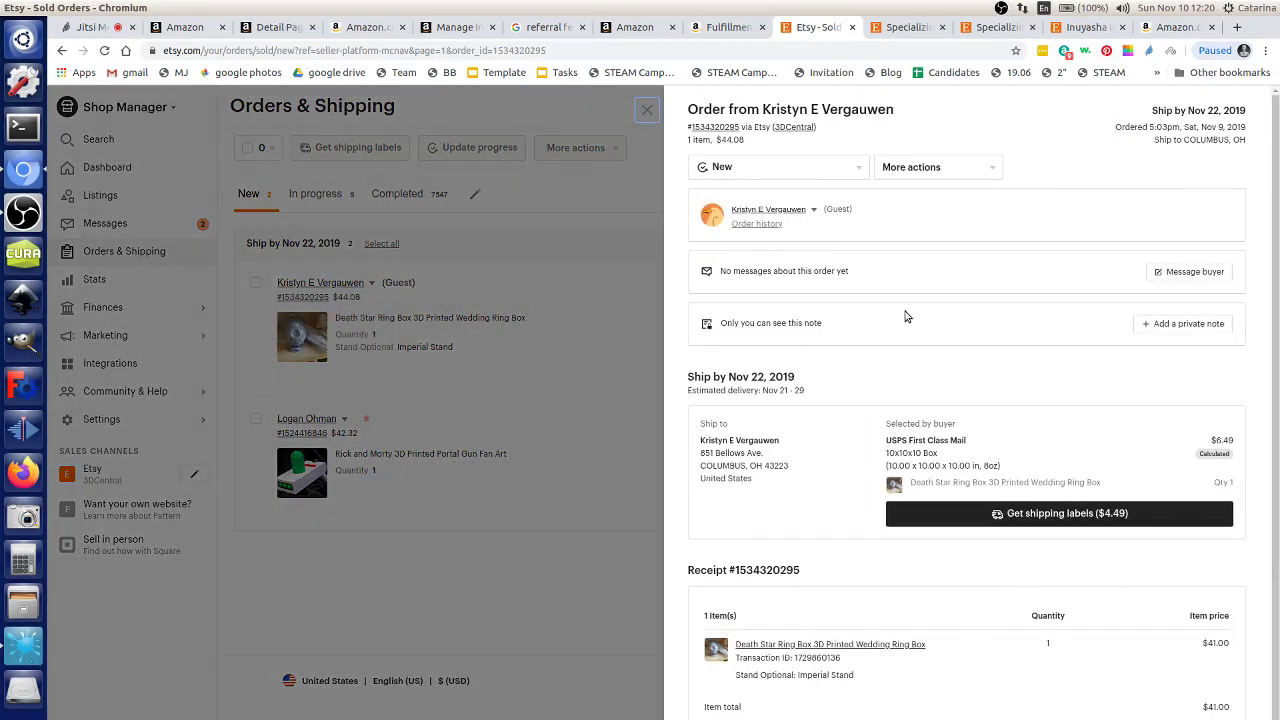
scroll(913, 357, down, 1)
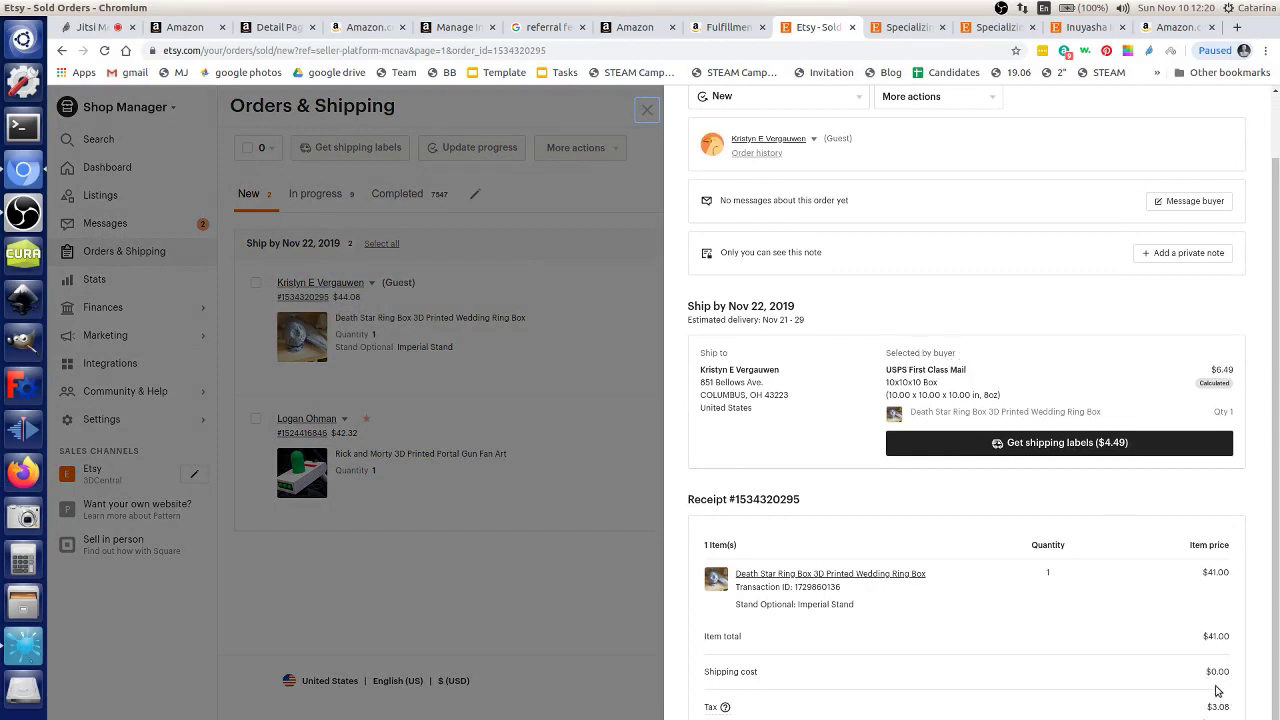
double_click(1214, 572)
click(1201, 603)
scroll(1195, 648, up, 1)
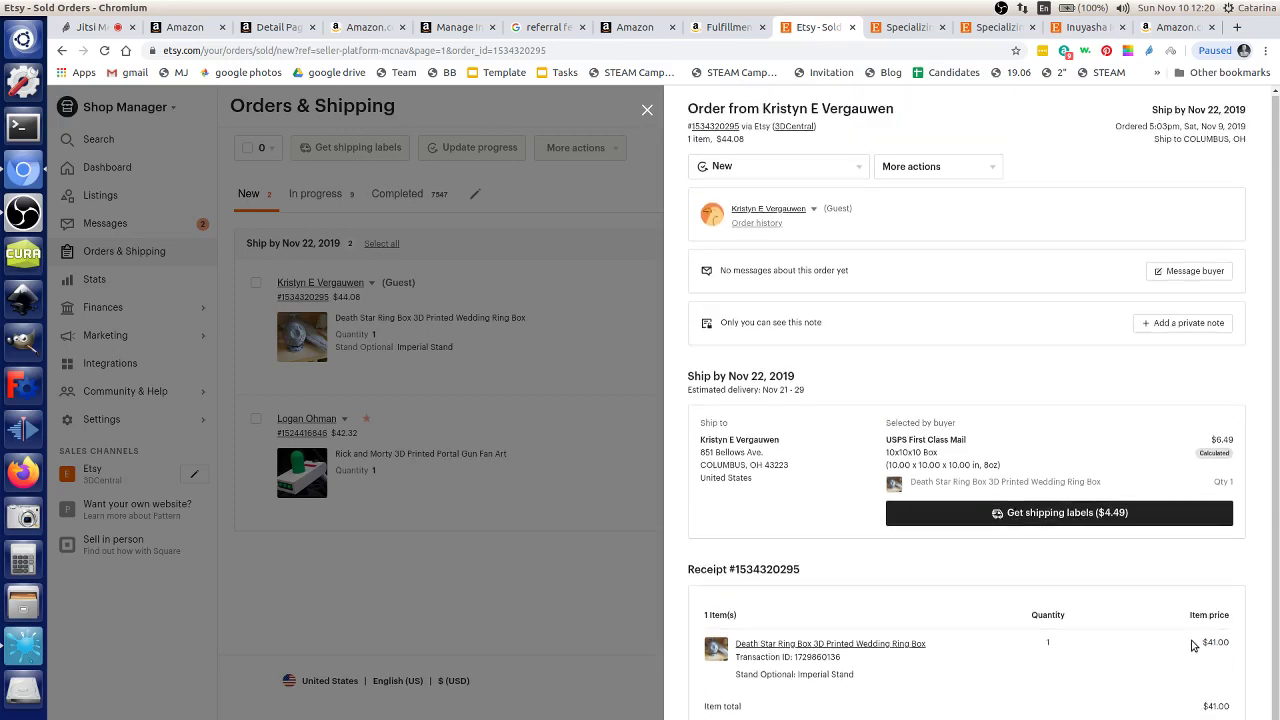
click(647, 112)
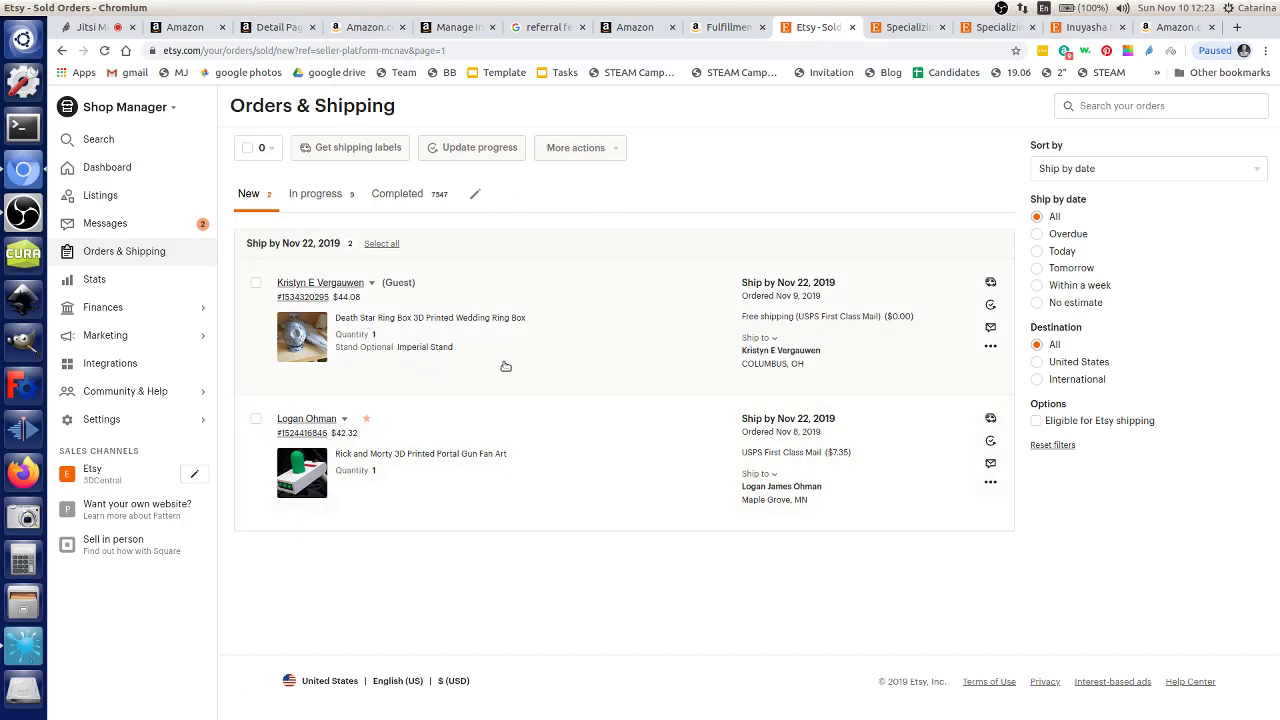
Step: Review the first Etsy order's item details and restore the maximized browser window
drag(506, 366, 381, 283)
click(556, 204)
key(ctrl+5)
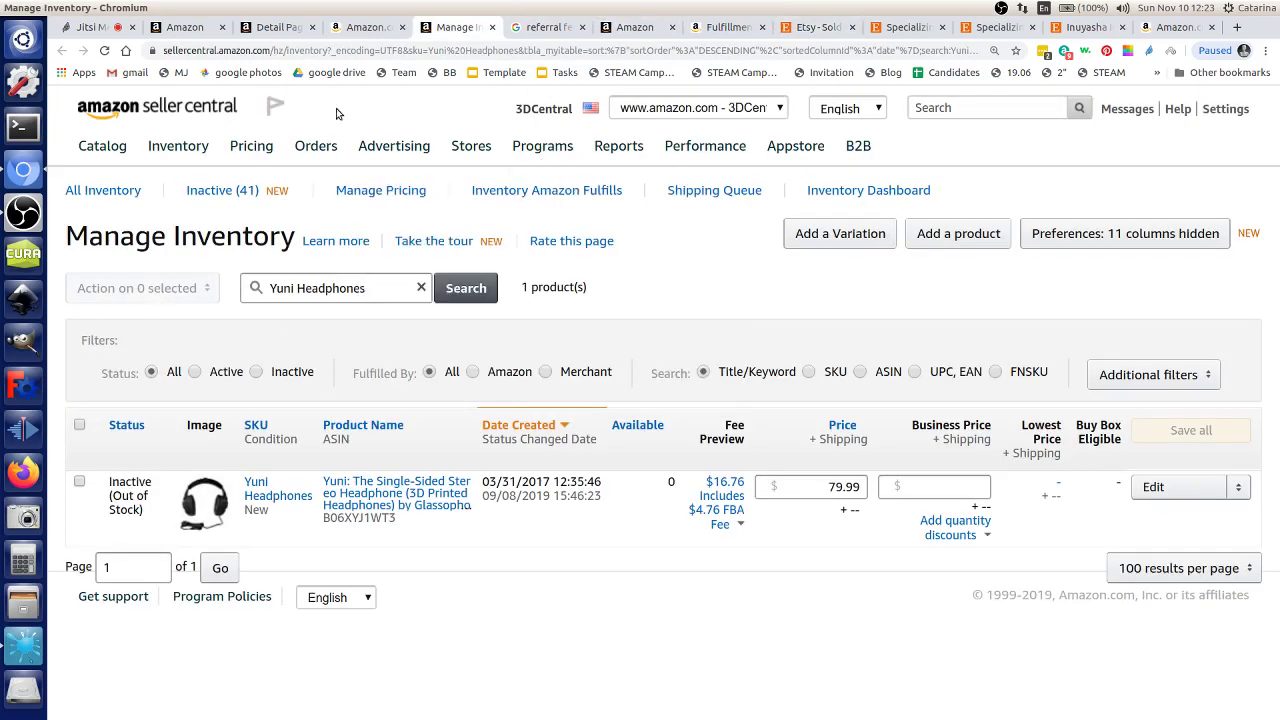
click(834, 26)
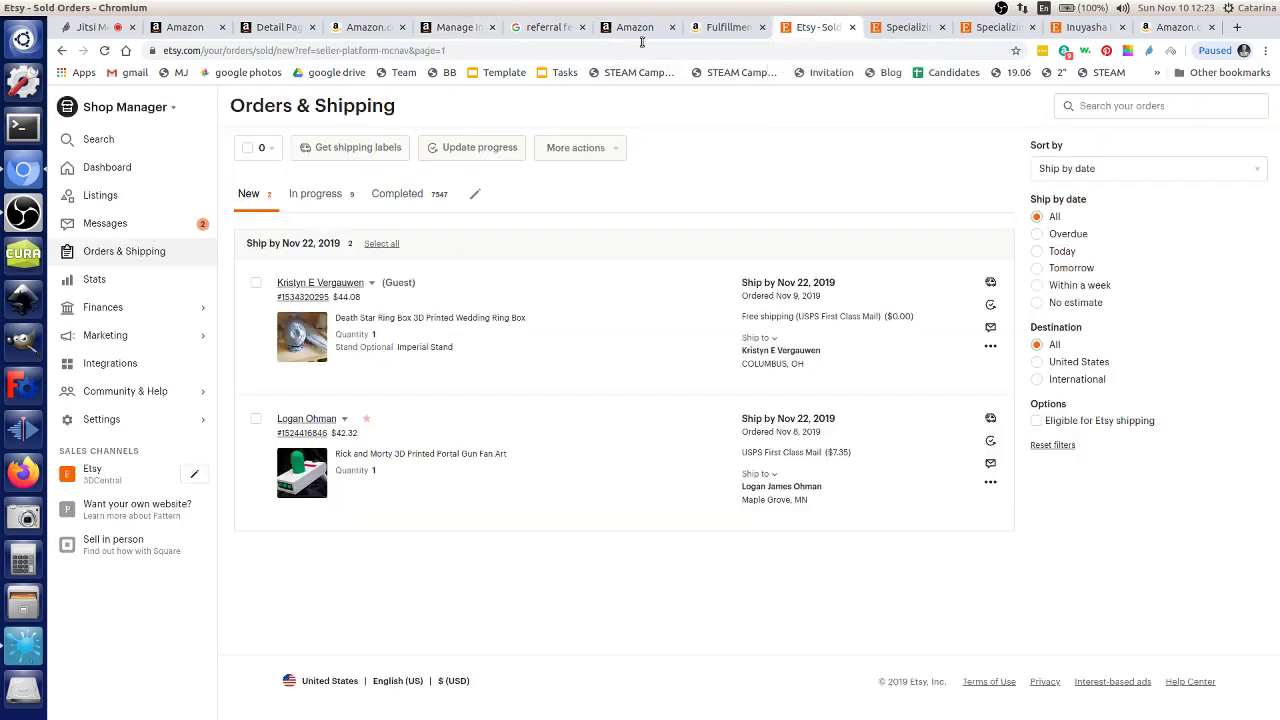
double_click(886, 20)
double_click(893, 38)
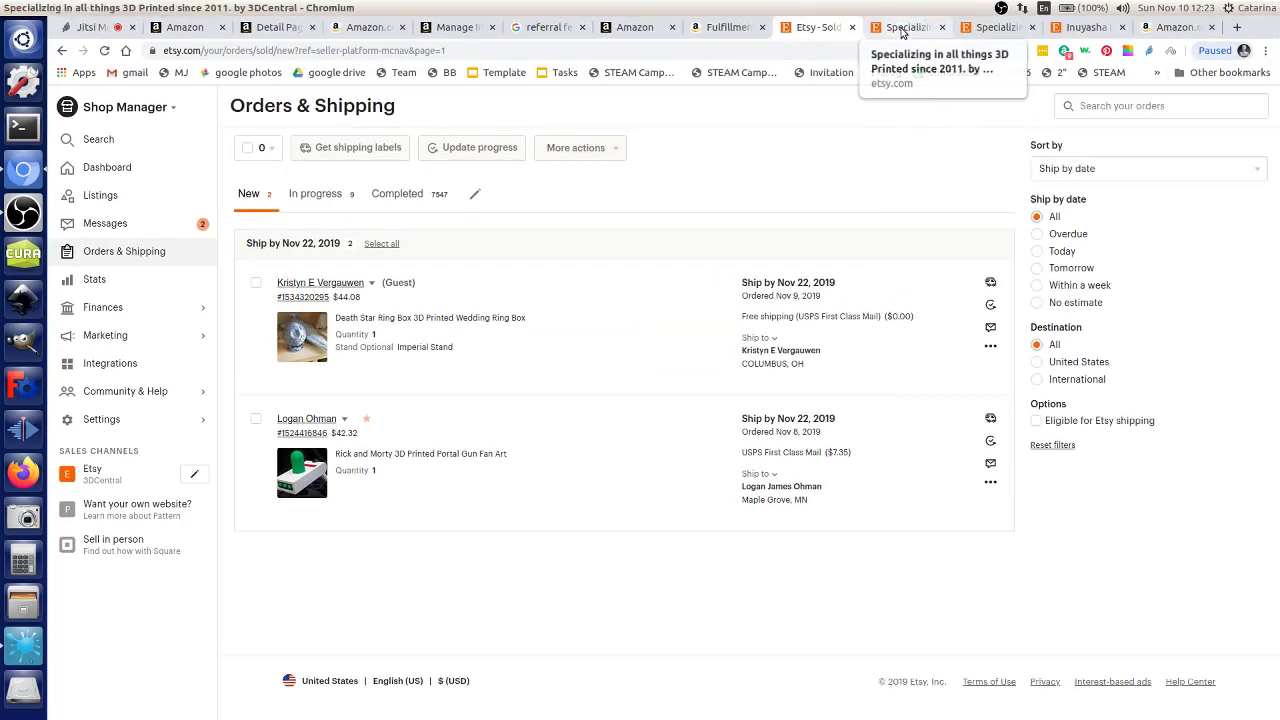
Step: Search Etsy for 'death star ring box', browse competing listings, then return to Amazon Payments
click(900, 28)
click(572, 110)
text(death star rin)
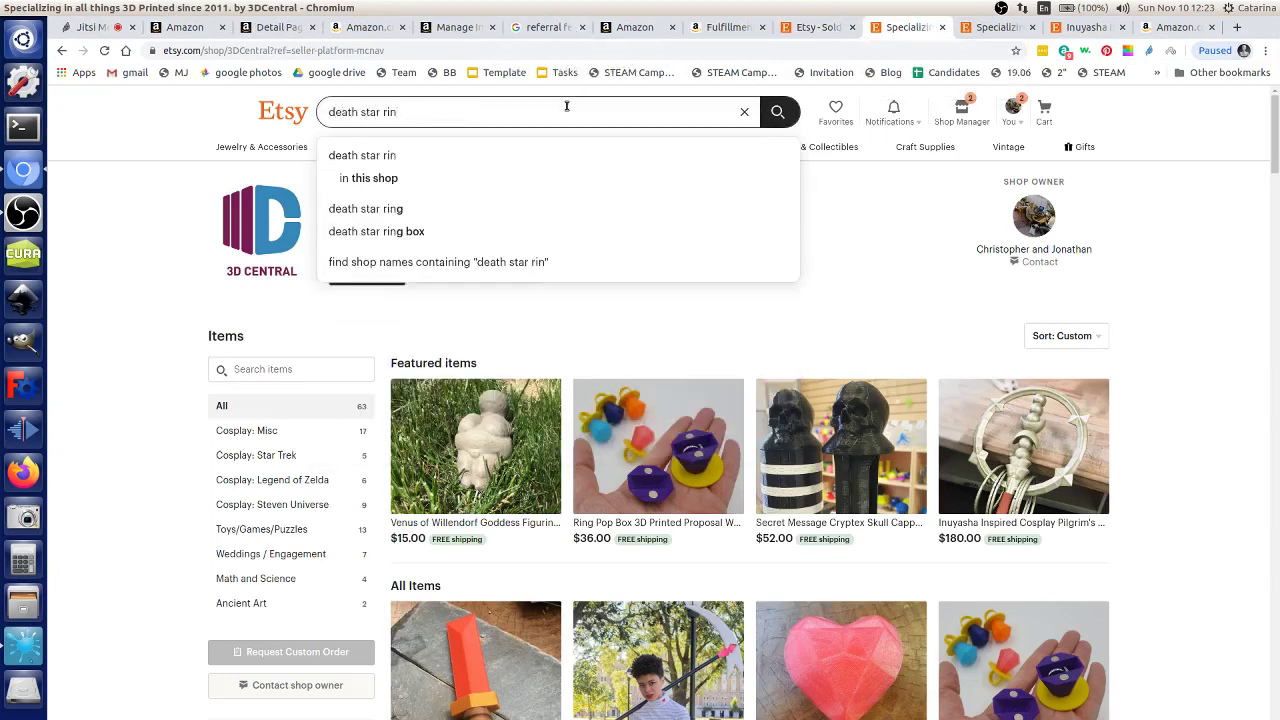
text(g box)
key(Return)
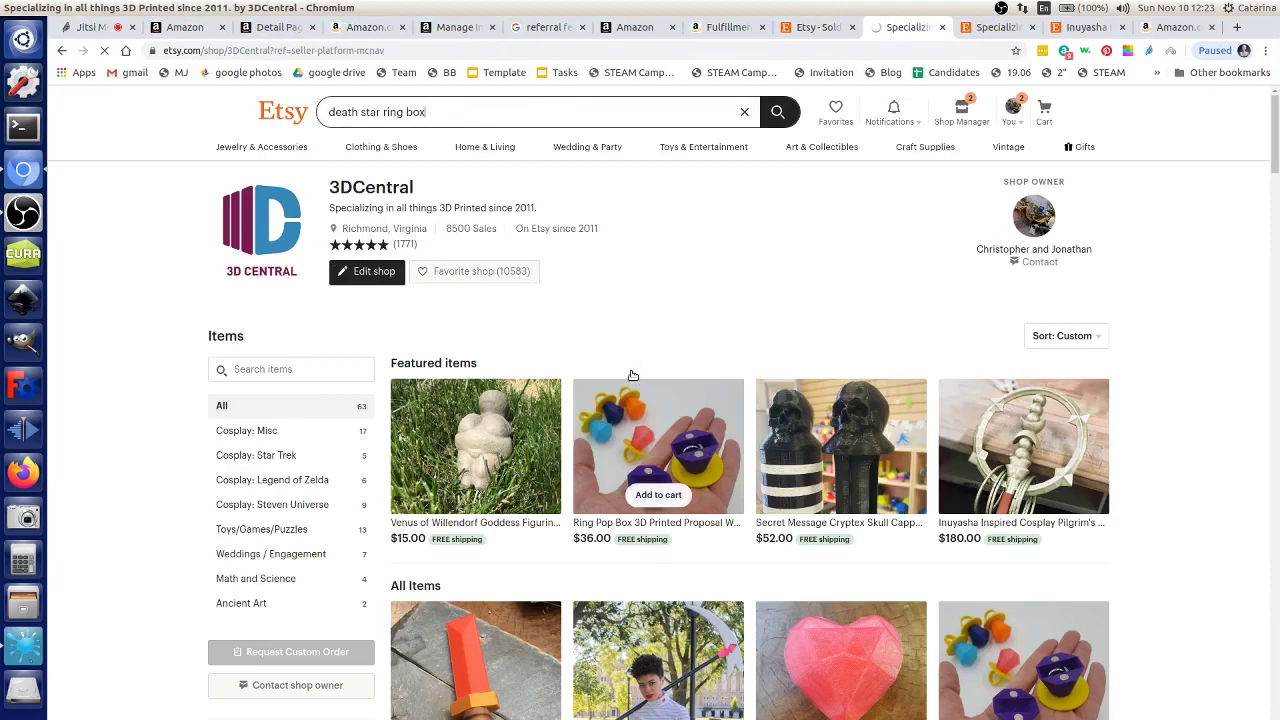
scroll(700, 300, down, 5)
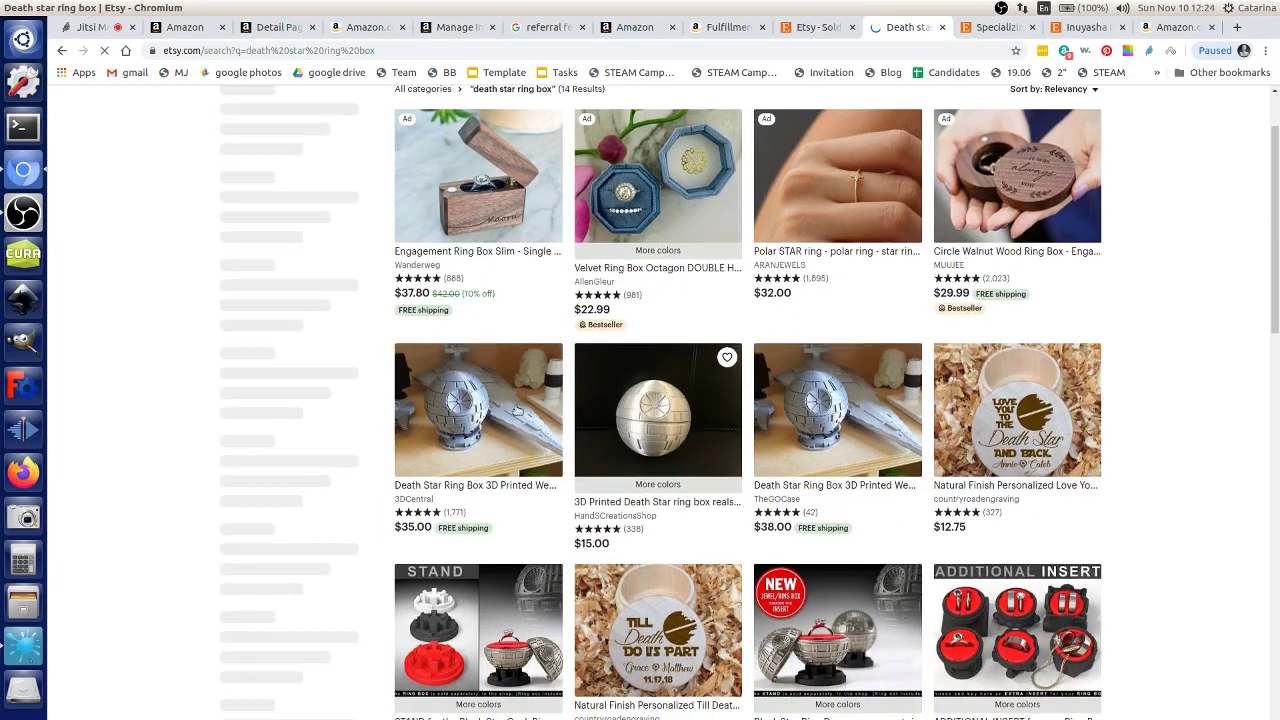
scroll(800, 330, down, 2)
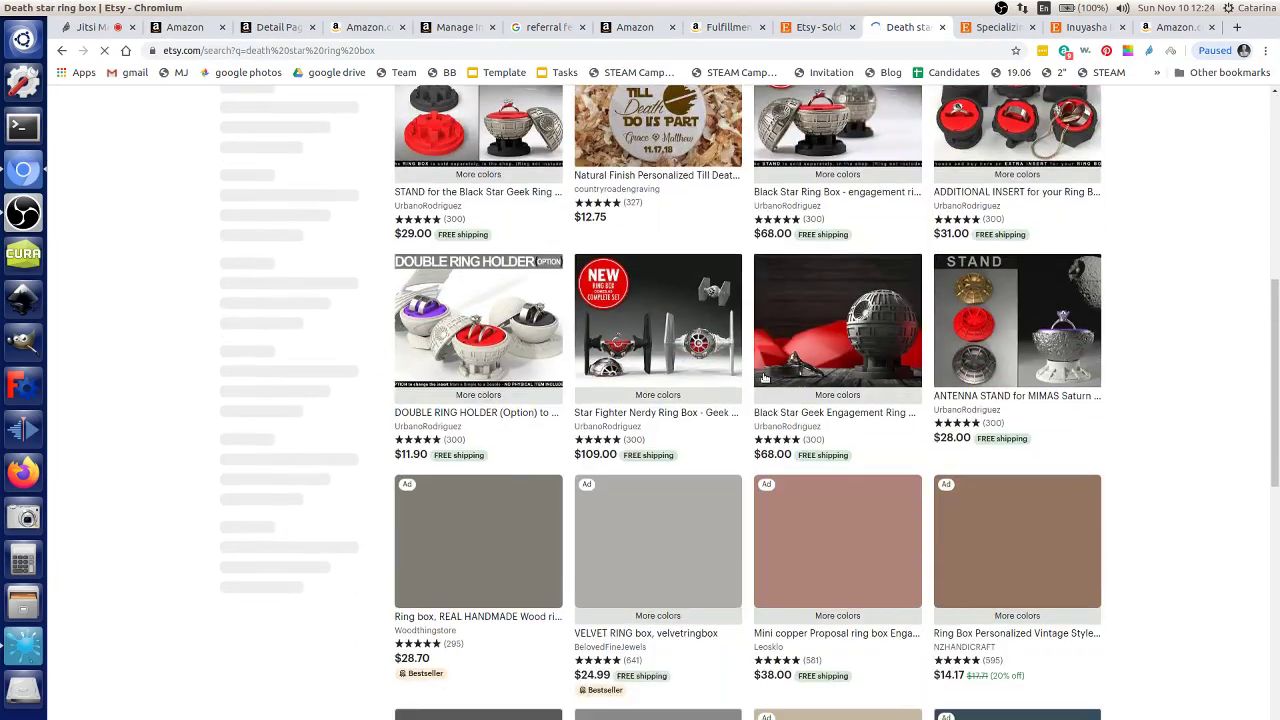
scroll(880, 280, up, 3)
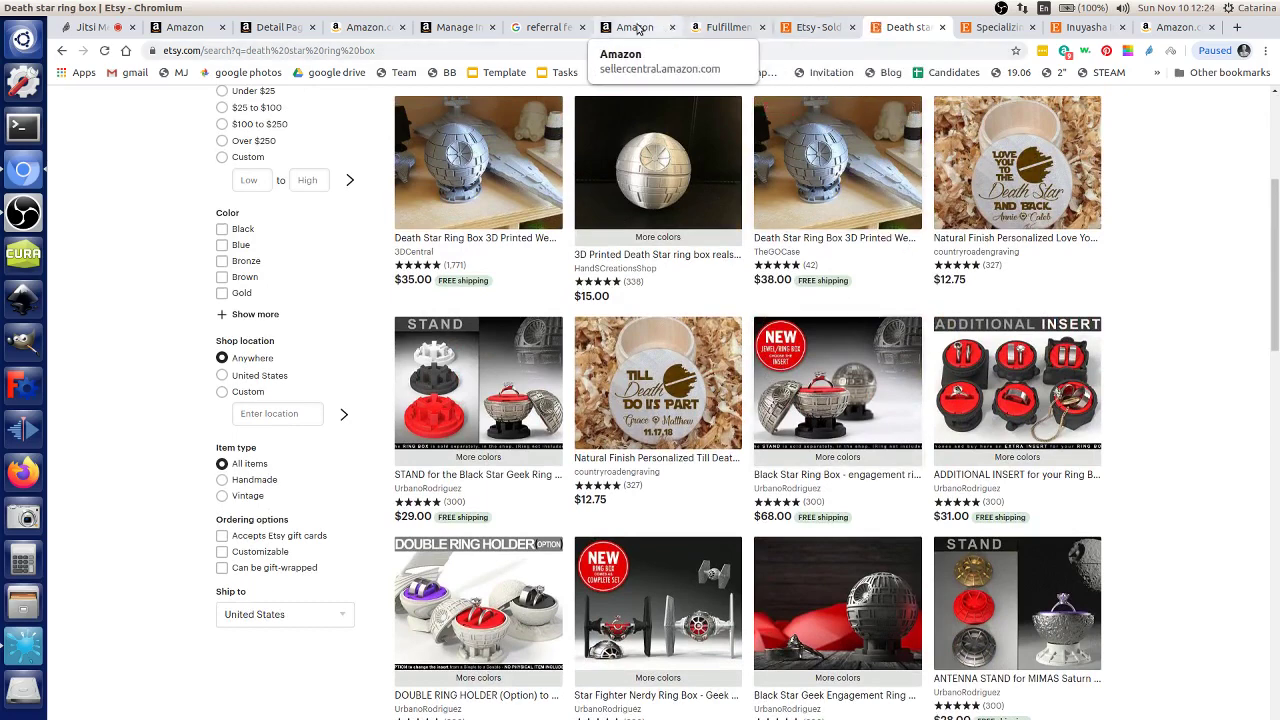
click(180, 27)
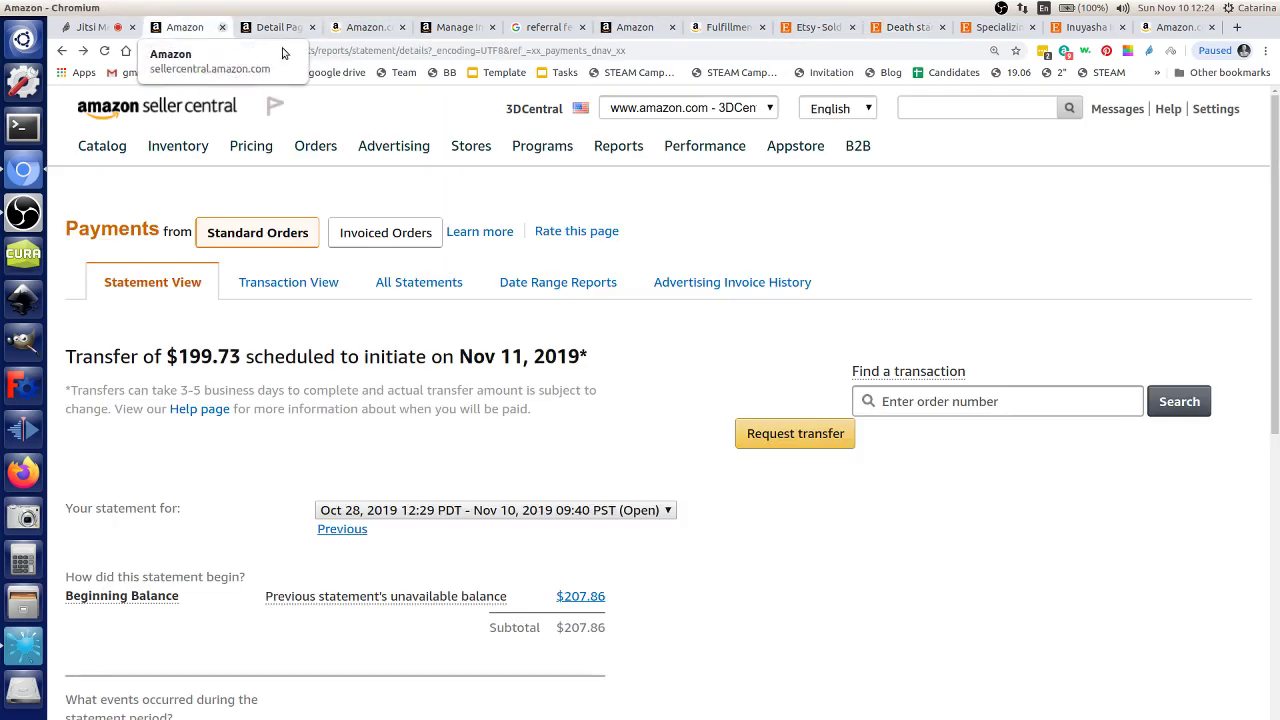
Step: Go through the Seller Central tabs to the Fee Schedule, then load amazon.com in that tab
click(290, 27)
click(365, 27)
click(455, 27)
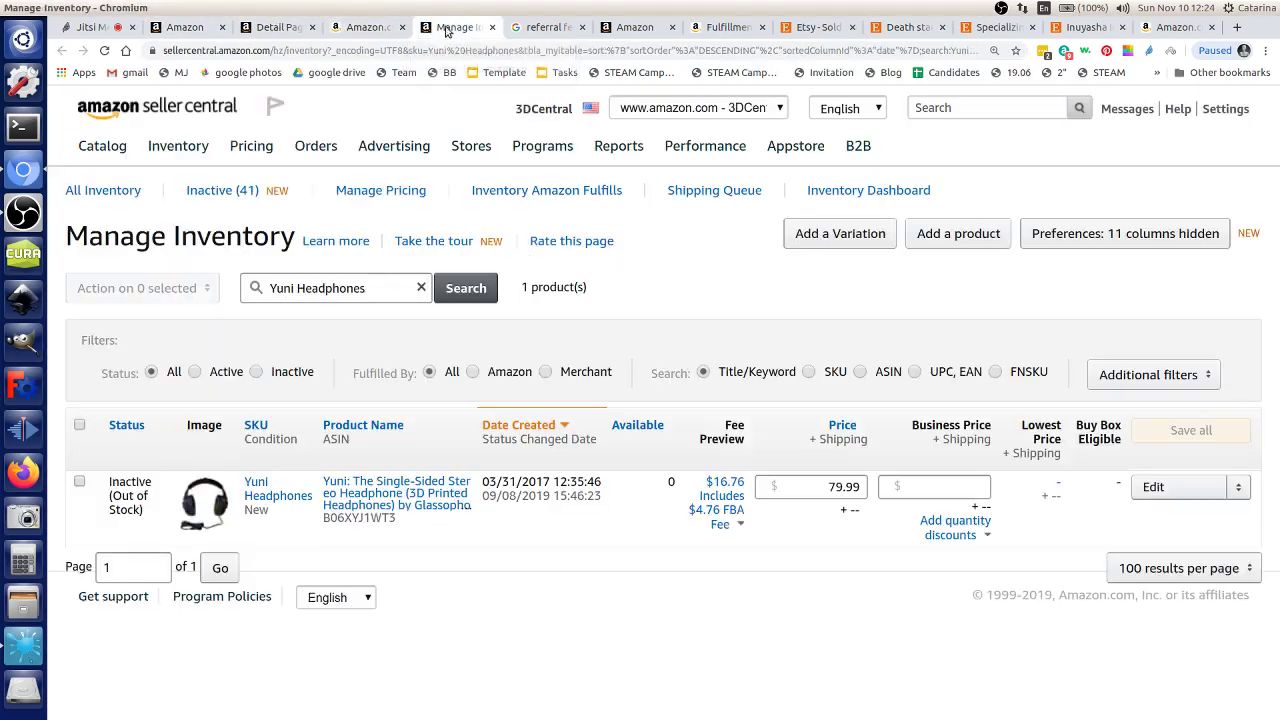
click(632, 29)
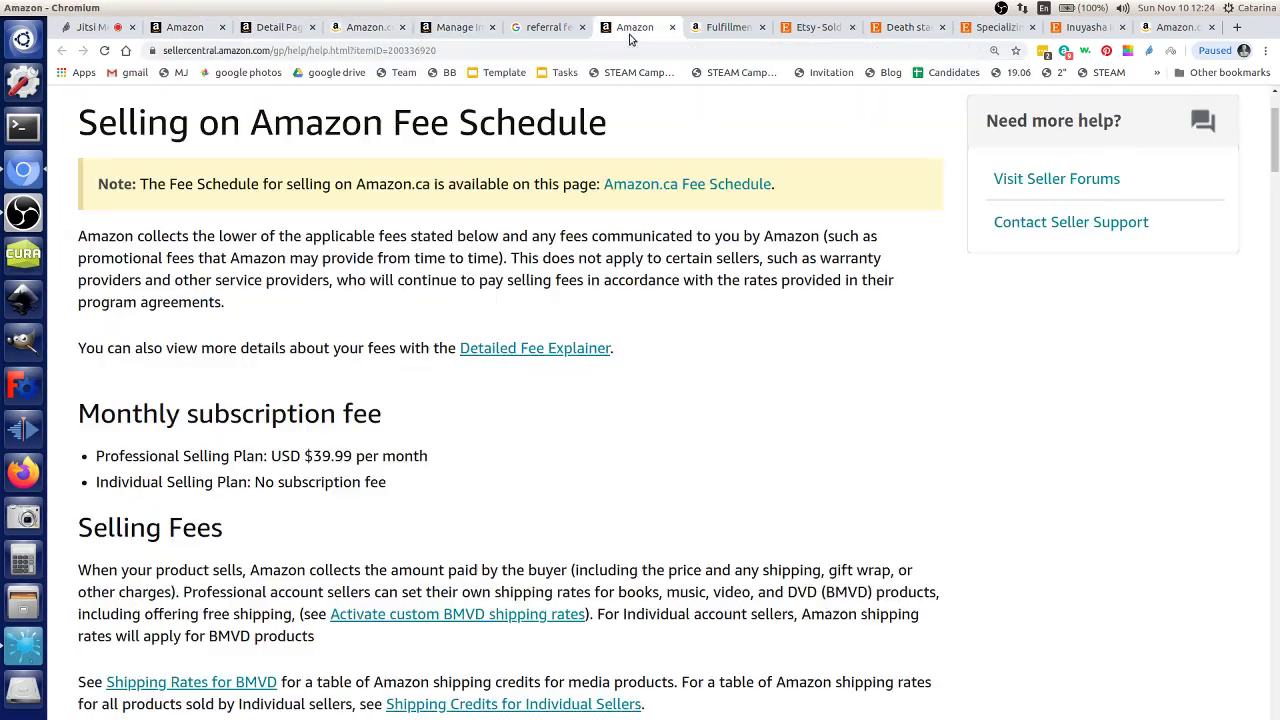
click(538, 52)
text(amazon)
key(Return)
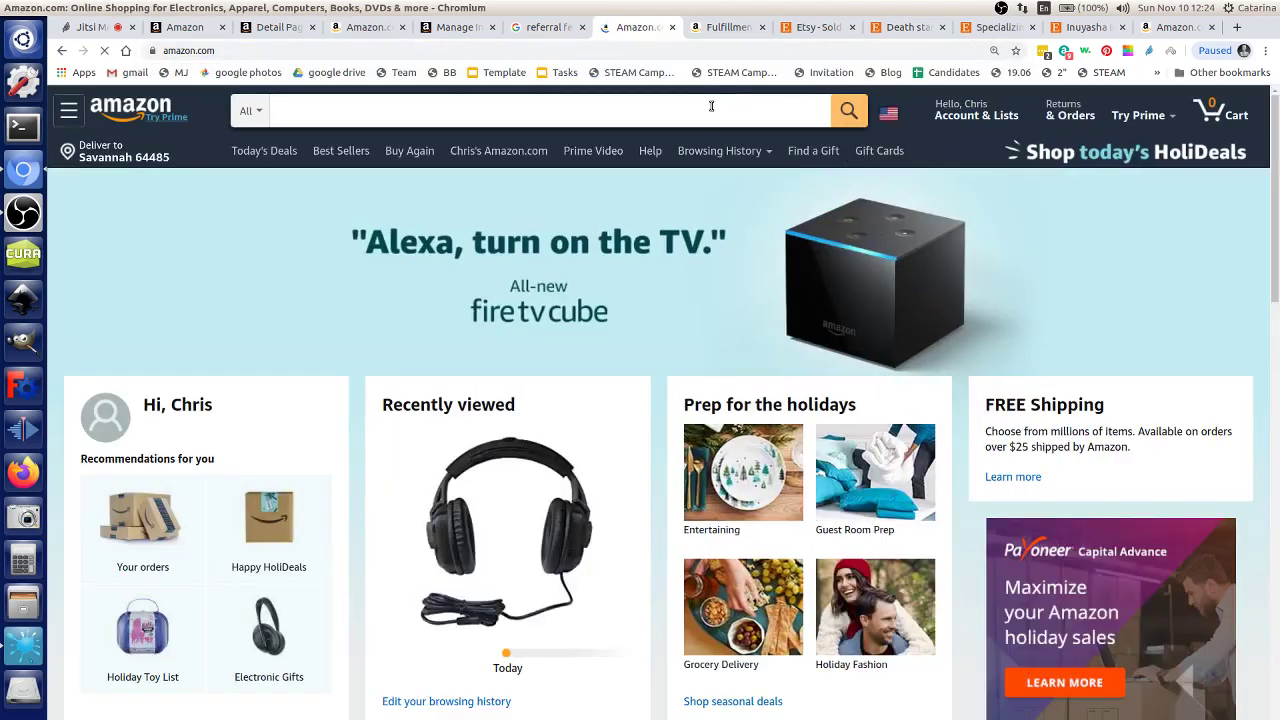
Step: Search Amazon.com for 'death star'
click(686, 108)
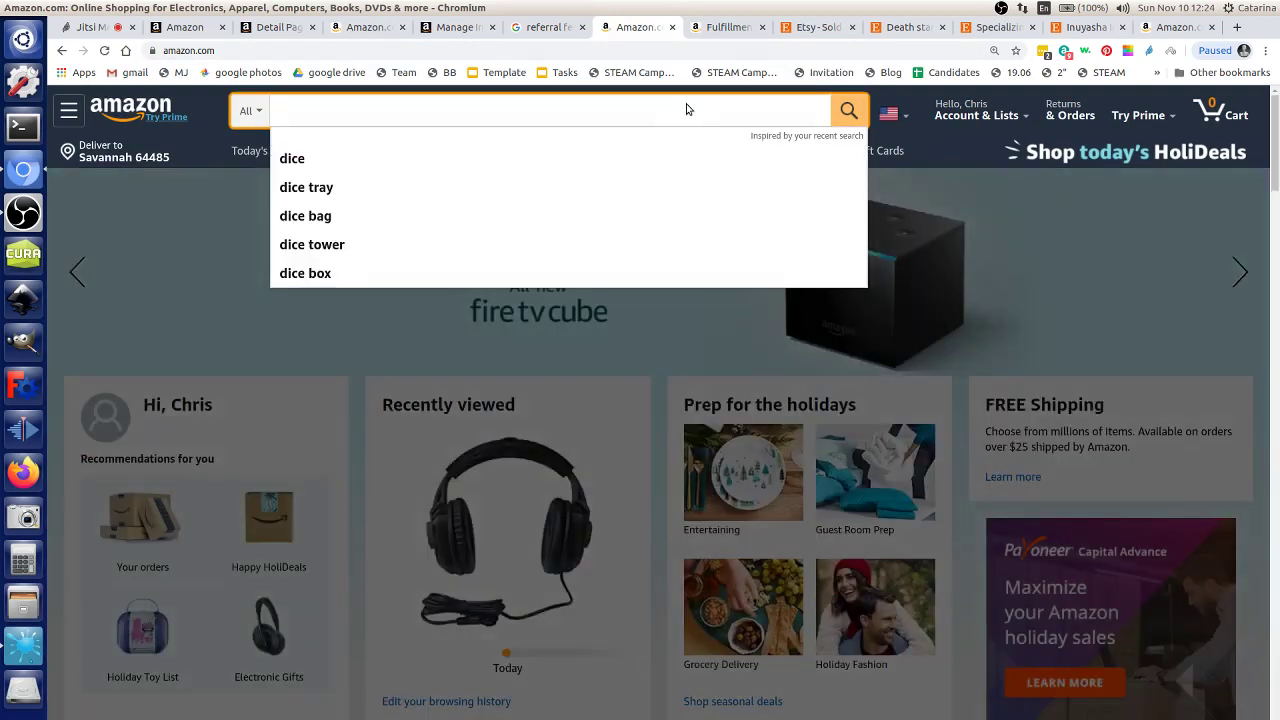
text(death st)
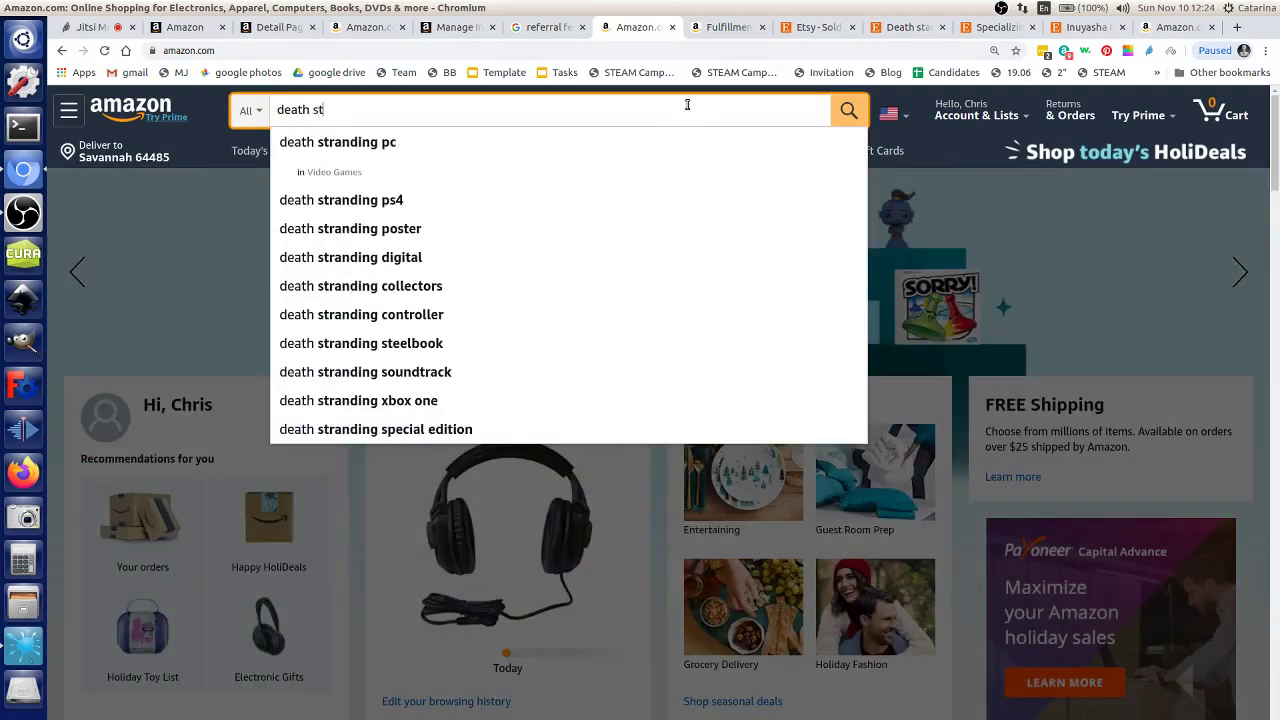
text(ar)
key(Return)
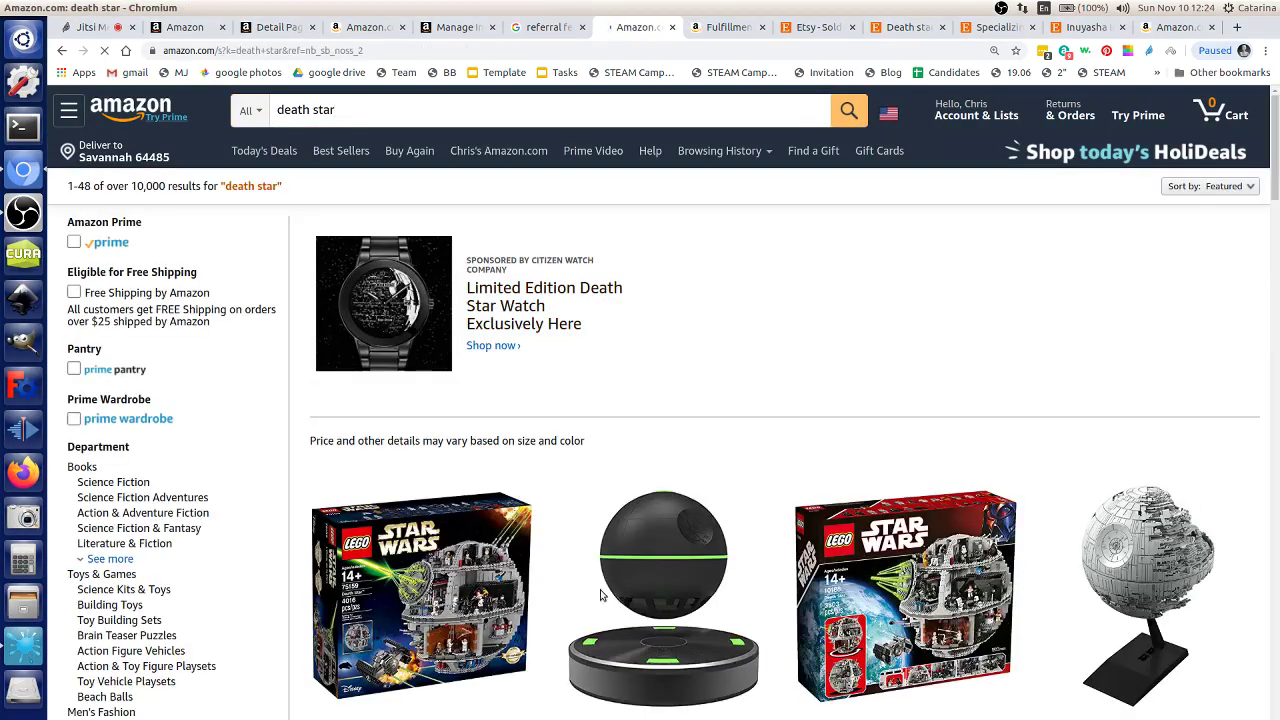
Step: Open the Death Star II Model Car listing, check seller Fast japan us, and note its $8.86 price
click(1152, 566)
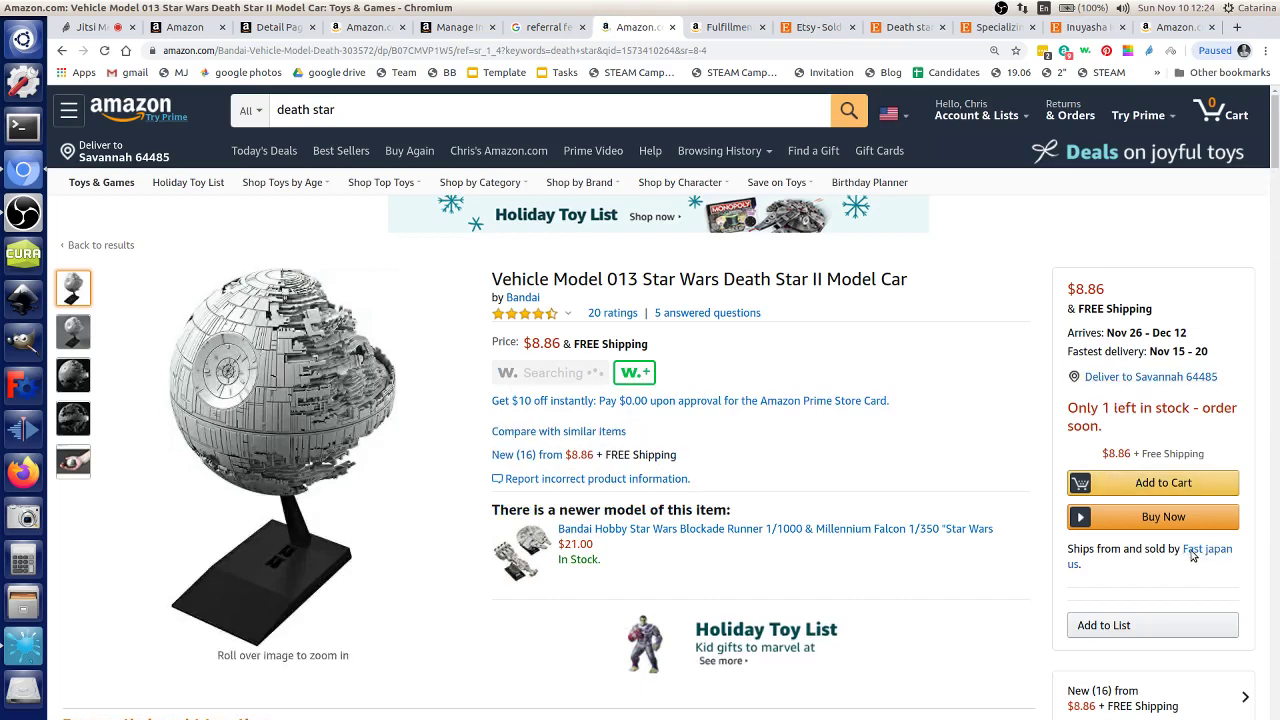
click(1194, 553)
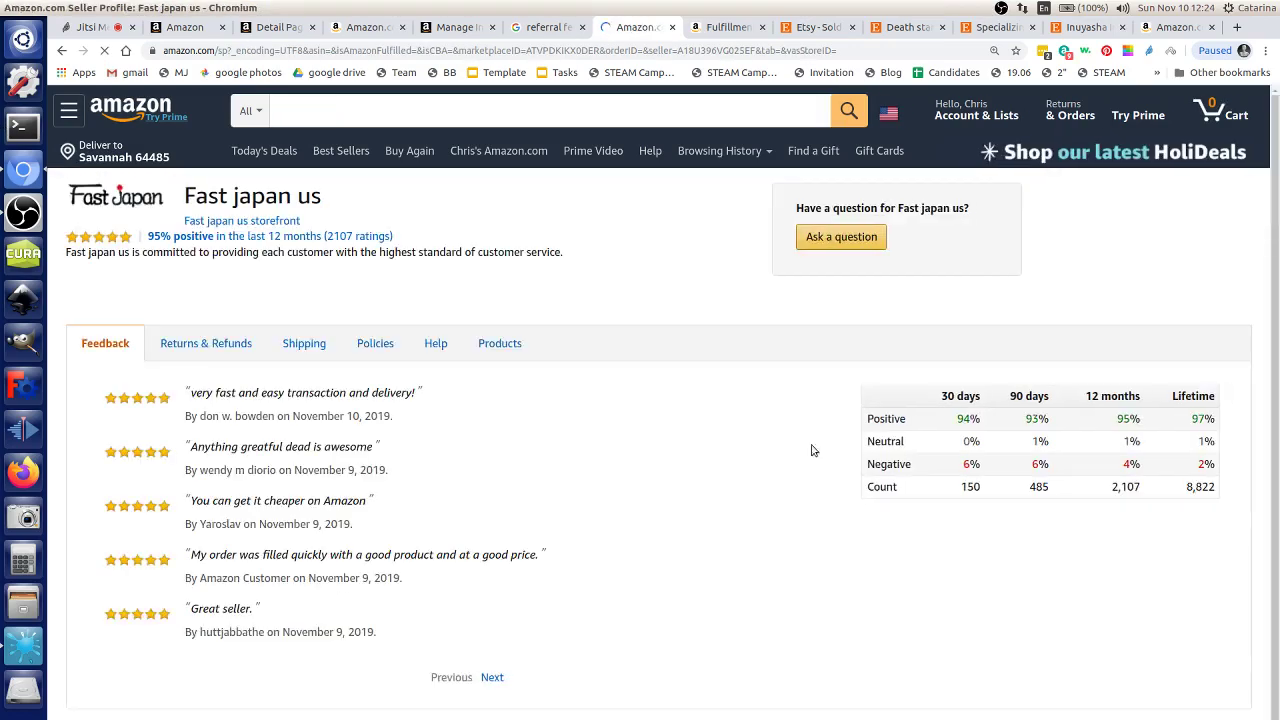
scroll(194, 330, down, 5)
scroll(150, 220, up, 3)
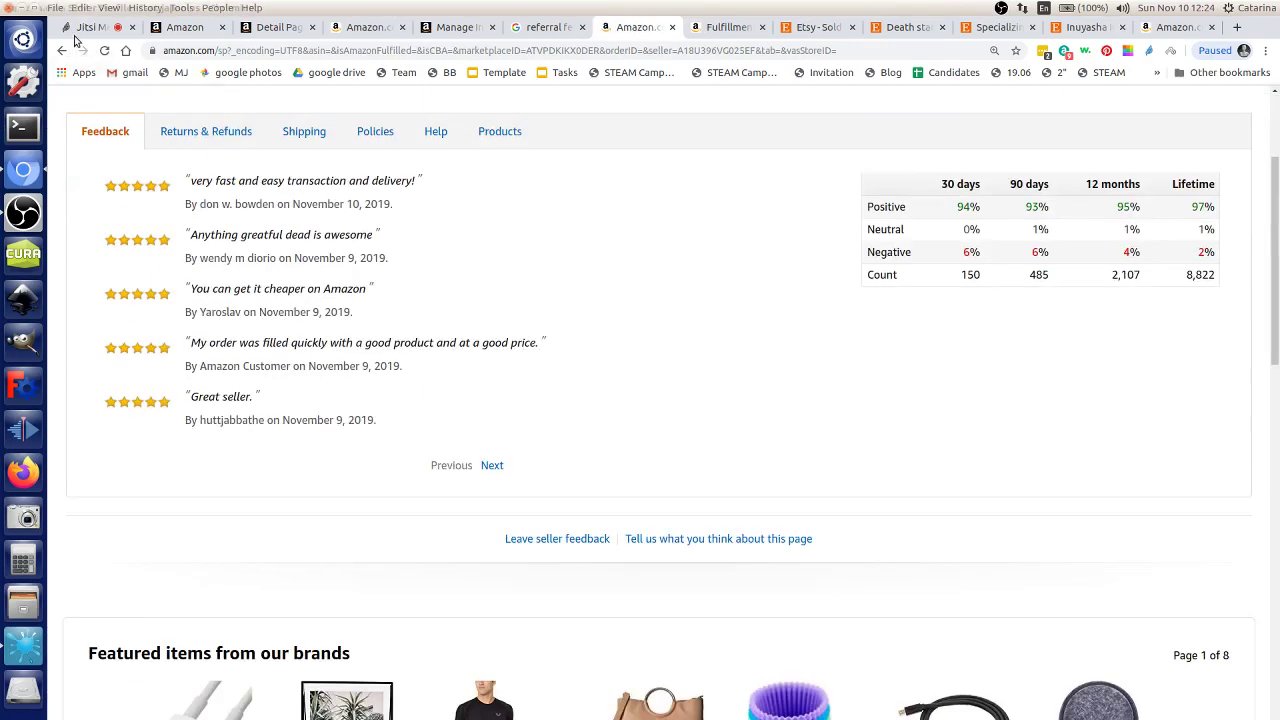
click(62, 50)
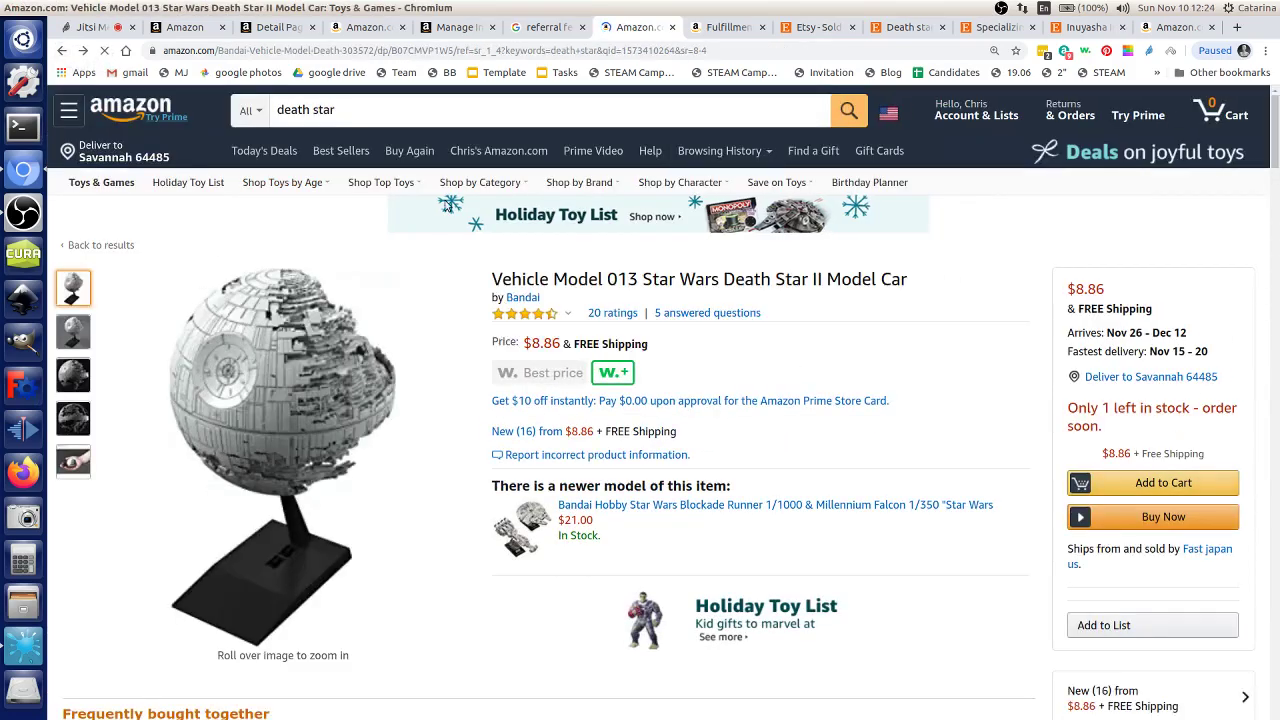
drag(1075, 289, 1105, 296)
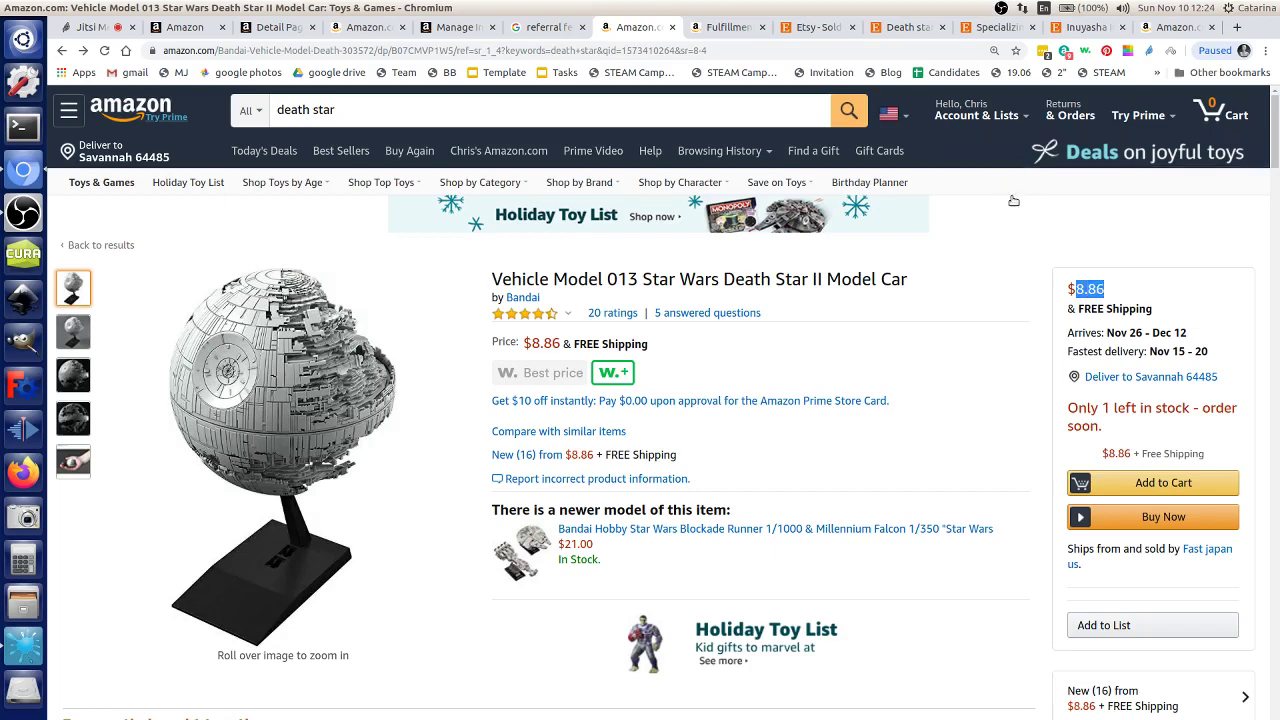
click(680, 112)
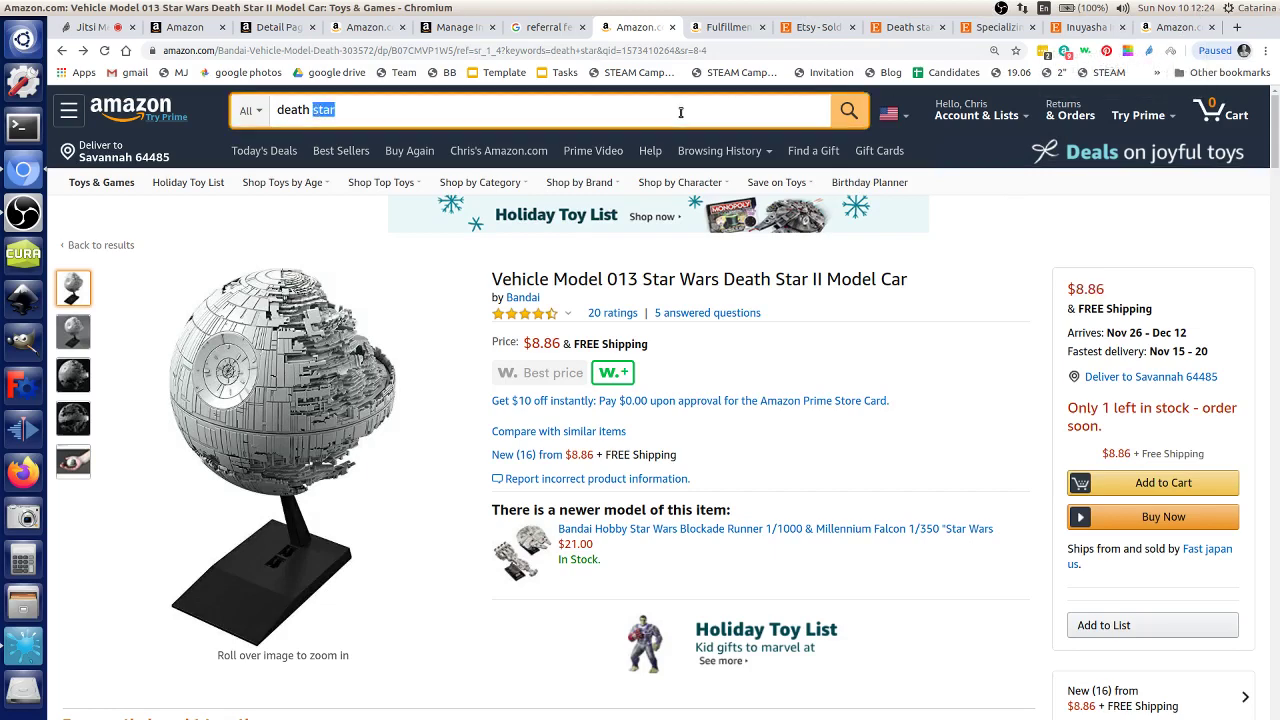